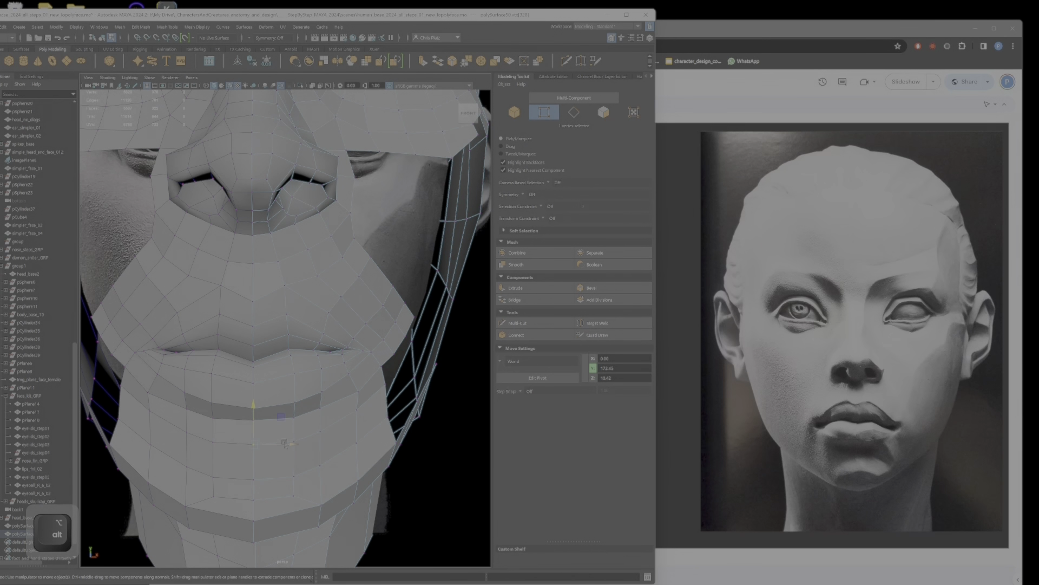
Step: Reposition the chin vertices near the centre line below the lower lip, shaping the chin's profile from the side
shift+click(293, 444)
alt+drag(295, 443, 414, 434)
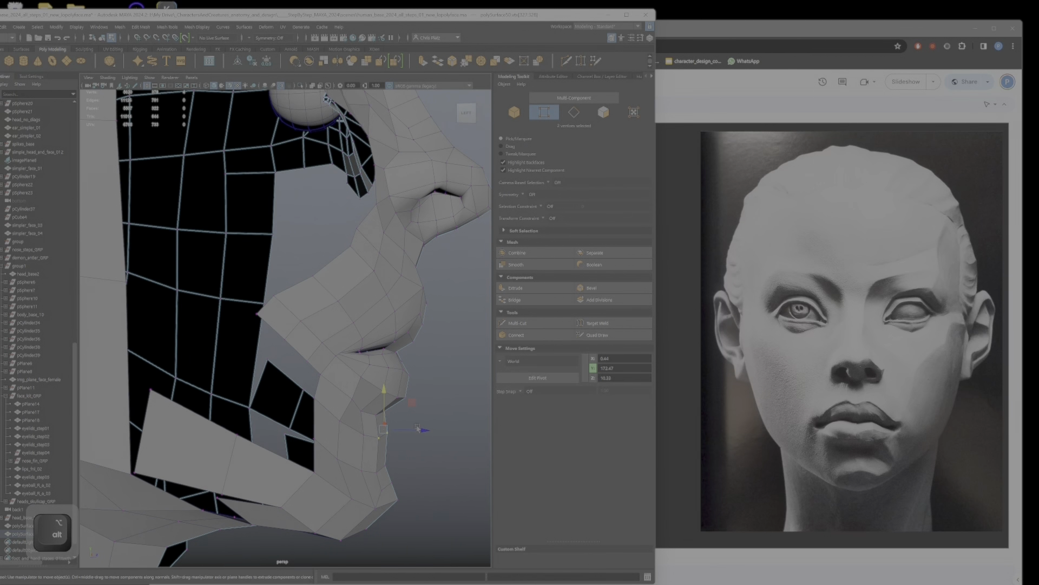
key(ctrl+z)
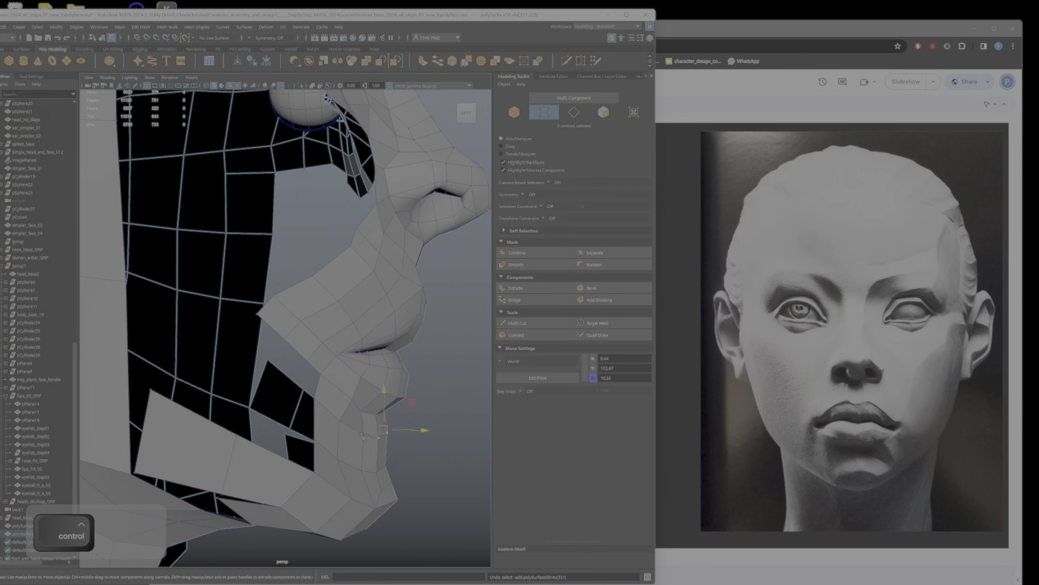
mouse_move(408, 441)
alt+mouse_down()
mouse_move(301, 425)
mouse_move(404, 441)
mouse_move(415, 422)
mouse_move(400, 457)
alt+mouse_up()
key(ctrl+z)
shift+click(318, 424)
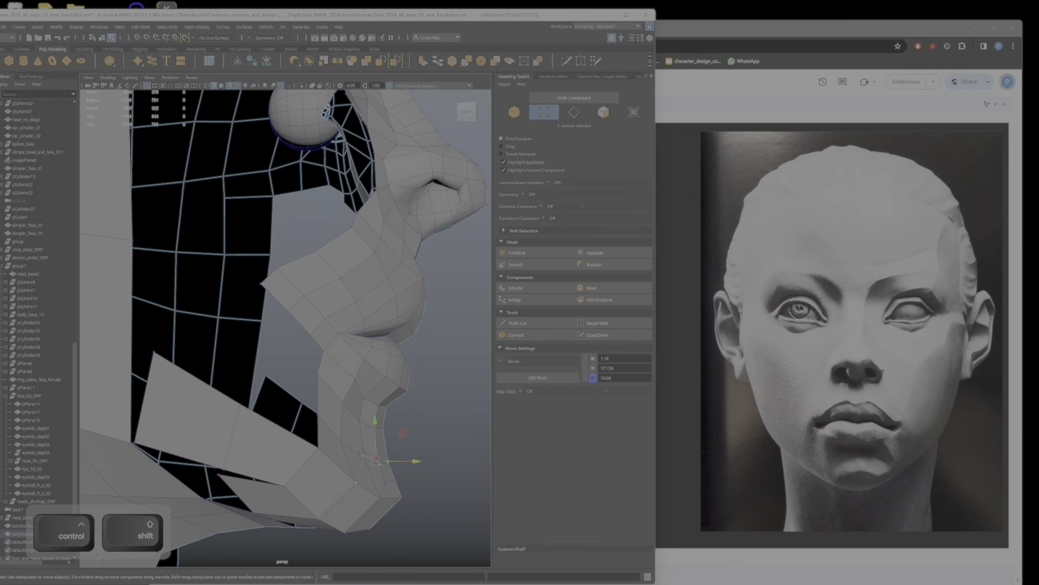
ctrl+shift+click(371, 487)
alt+drag(371, 488, 335, 435)
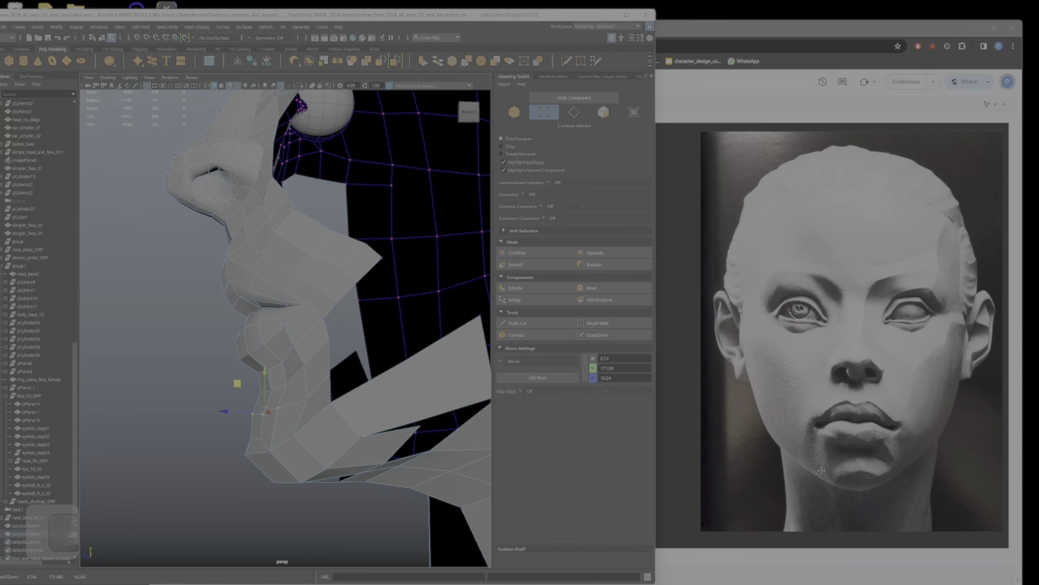
Step: Adjust the centre and near-centre vertices on the front of the chin to even out their spacing from the front
key(bracketleft)
key(bracketleft)
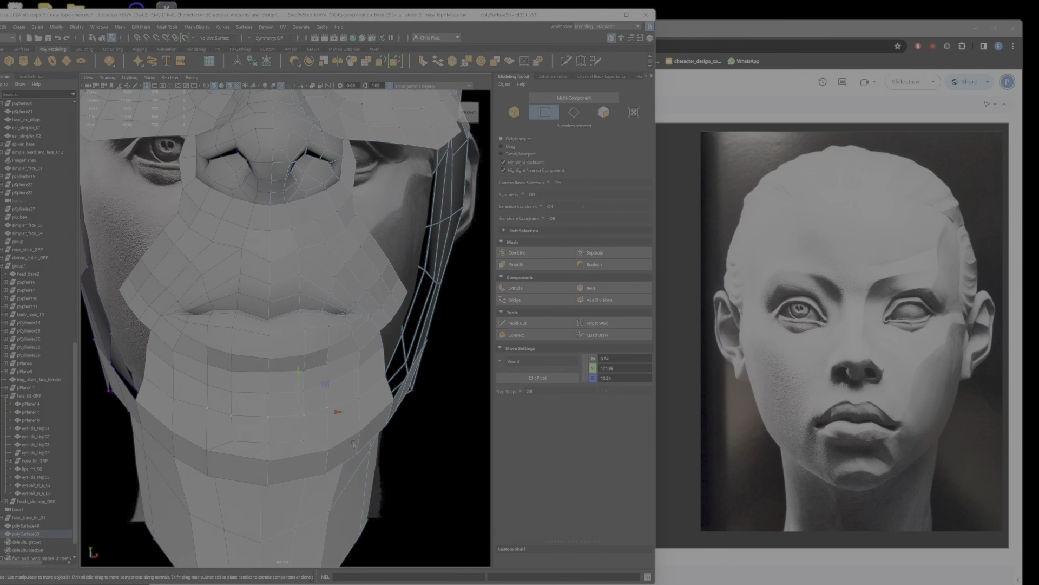
ctrl+drag(340, 421, 318, 399)
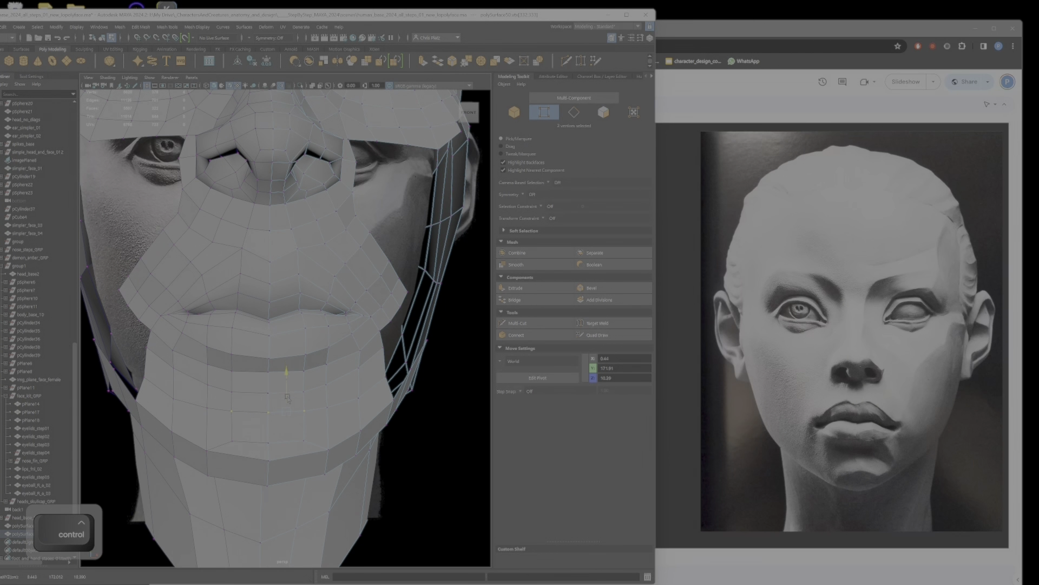
ctrl+shift+drag(276, 411, 304, 391)
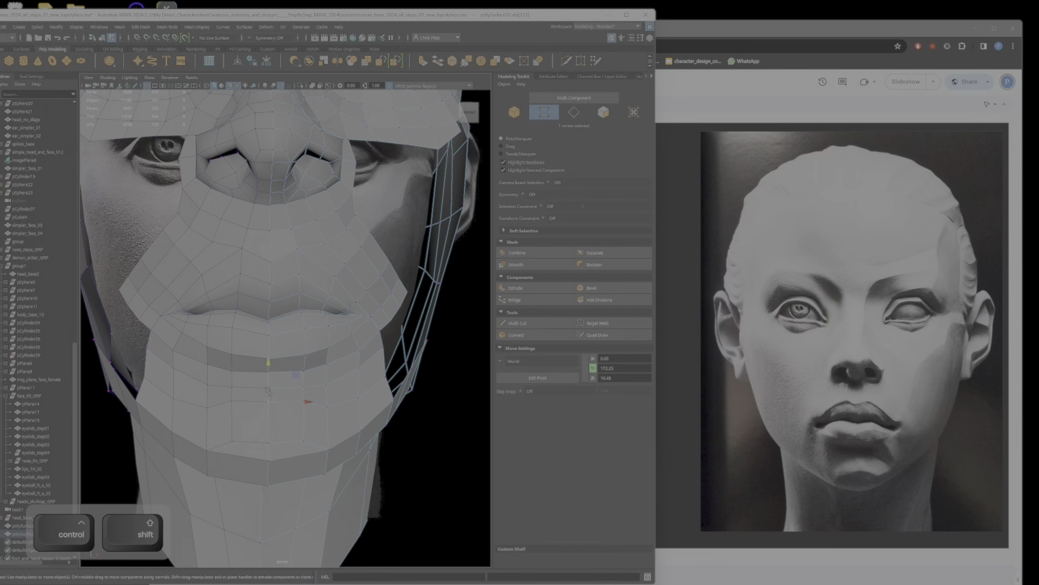
alt+drag(265, 394, 275, 377)
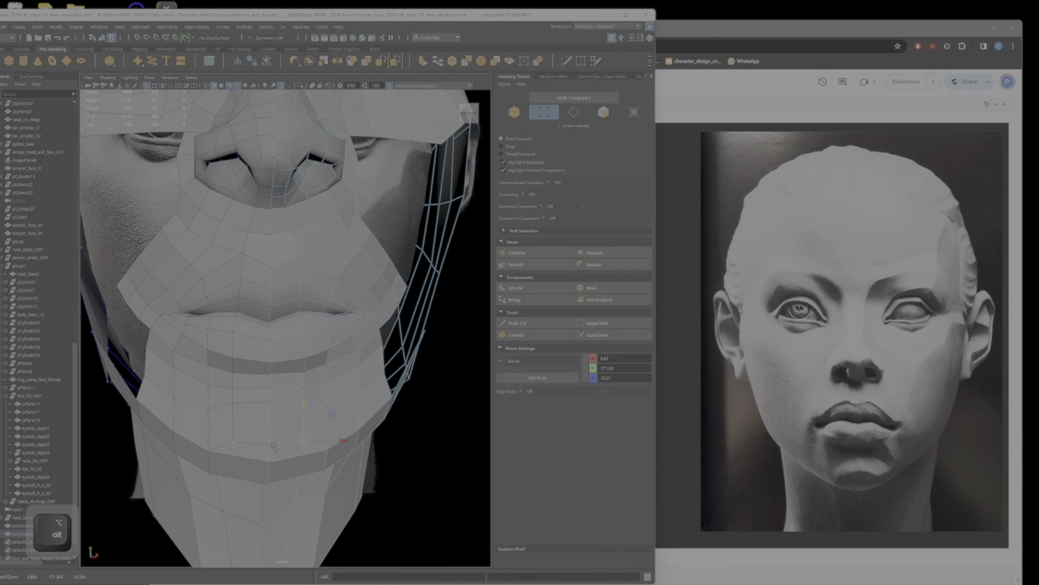
Step: Undo the last vertex changes and refine the height and depth of the off-centre front chin vertices in profile
key(ctrl+z)
key(ctrl+z)
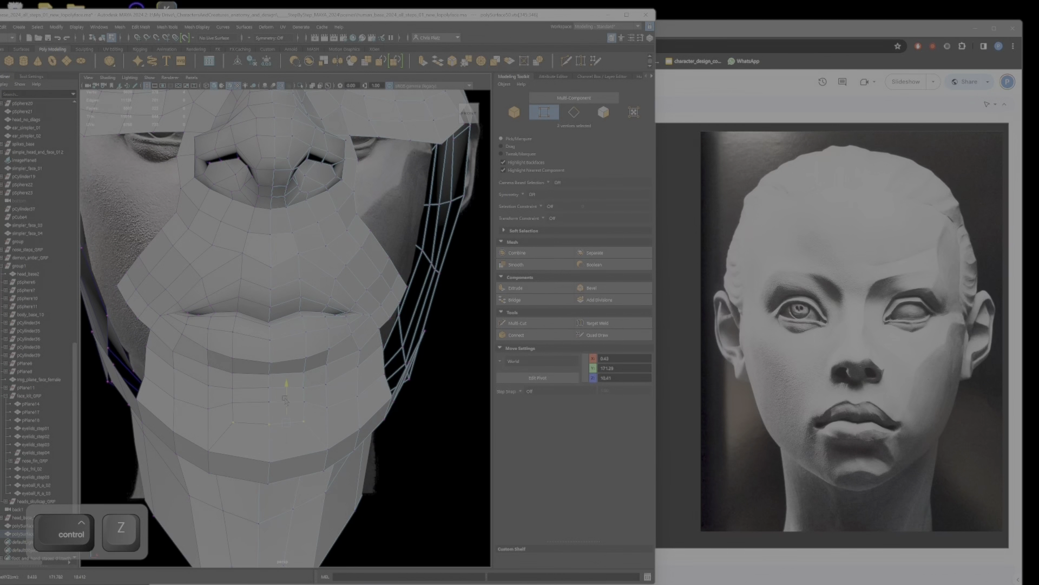
key(ctrl+z)
mouse_move(274, 445)
mouse_down()
mouse_move(270, 430)
mouse_move(258, 447)
mouse_up()
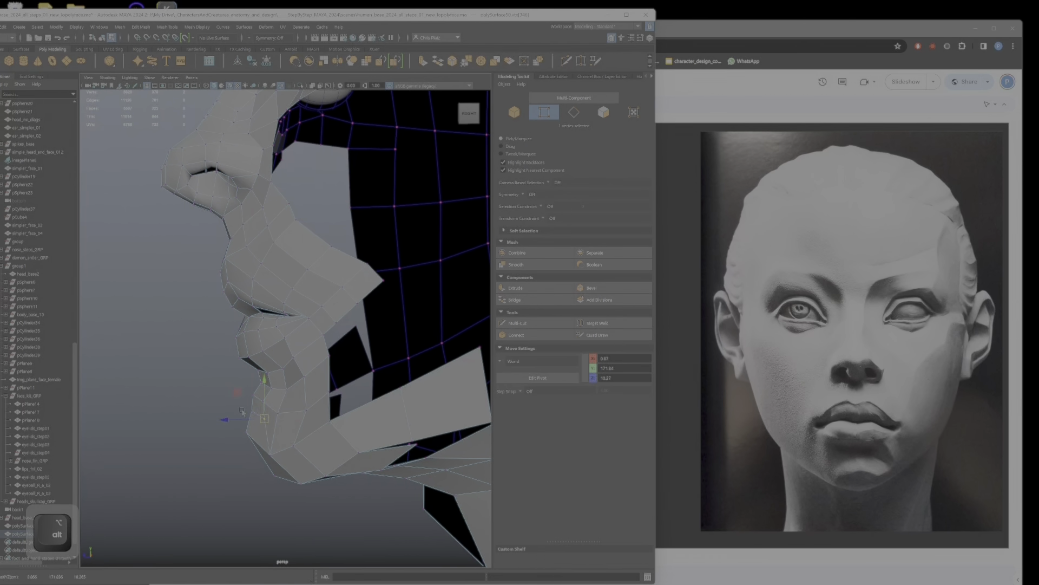
shift+click(271, 430)
middle_drag(230, 388, 232, 390)
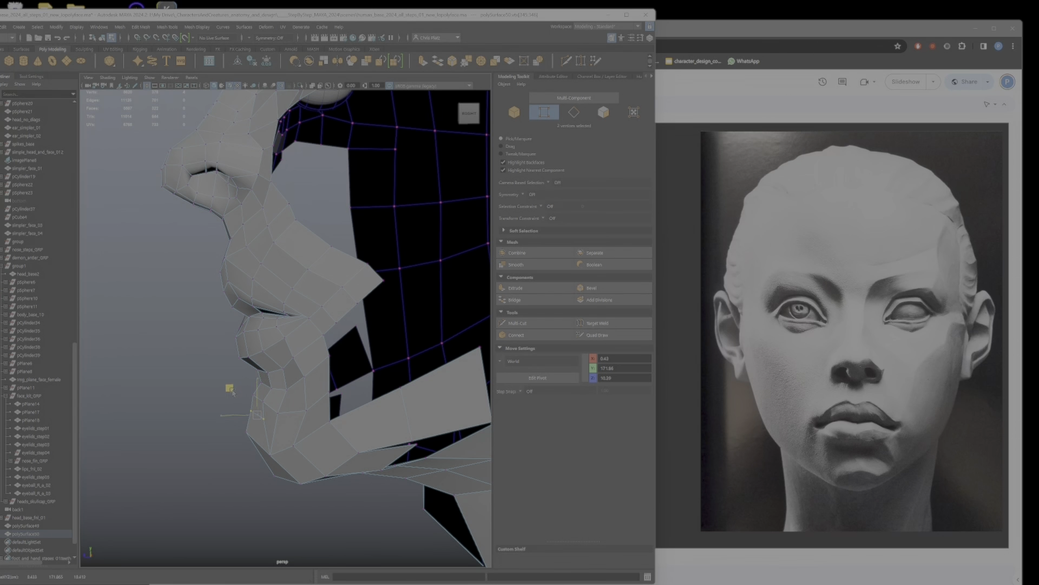
middle_drag(245, 432, 241, 418)
Step: Move the vertex below the mouth corner slightly forward to round the side of the chin
ctrl+shift+click(263, 380)
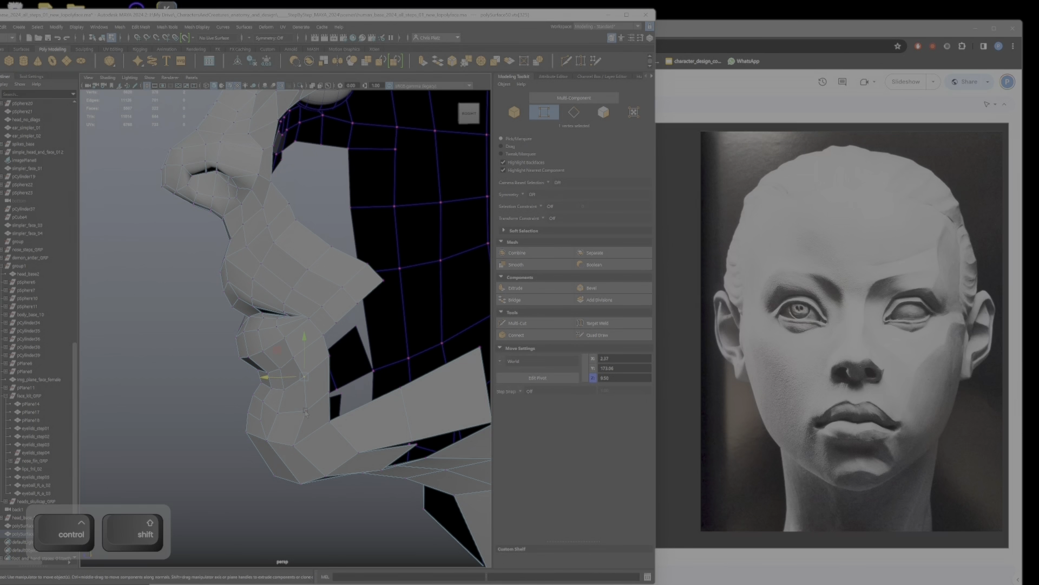
click(272, 381)
click(304, 376)
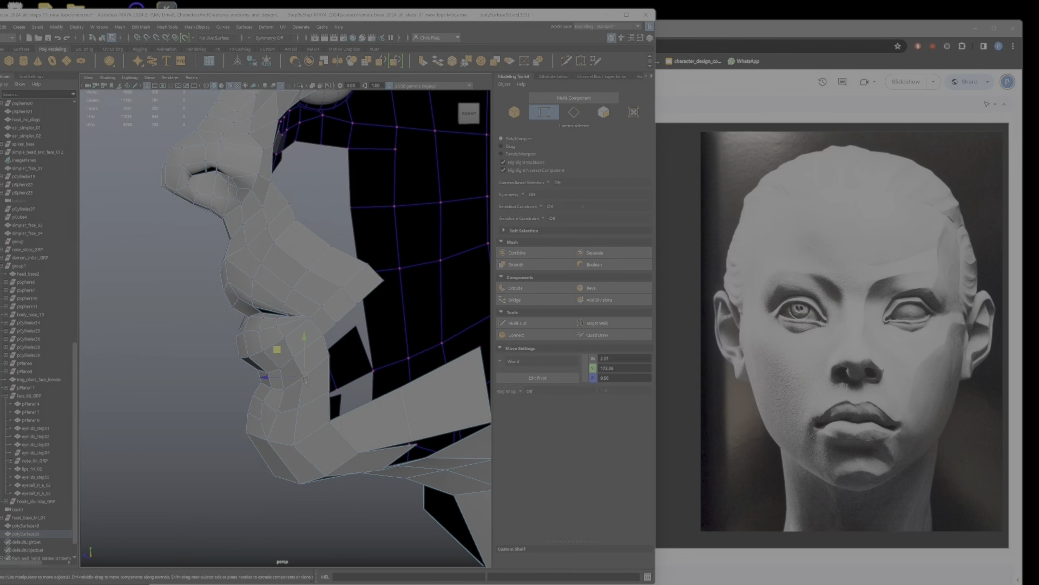
middle_drag(304, 377, 298, 377)
alt+drag(298, 378, 351, 365)
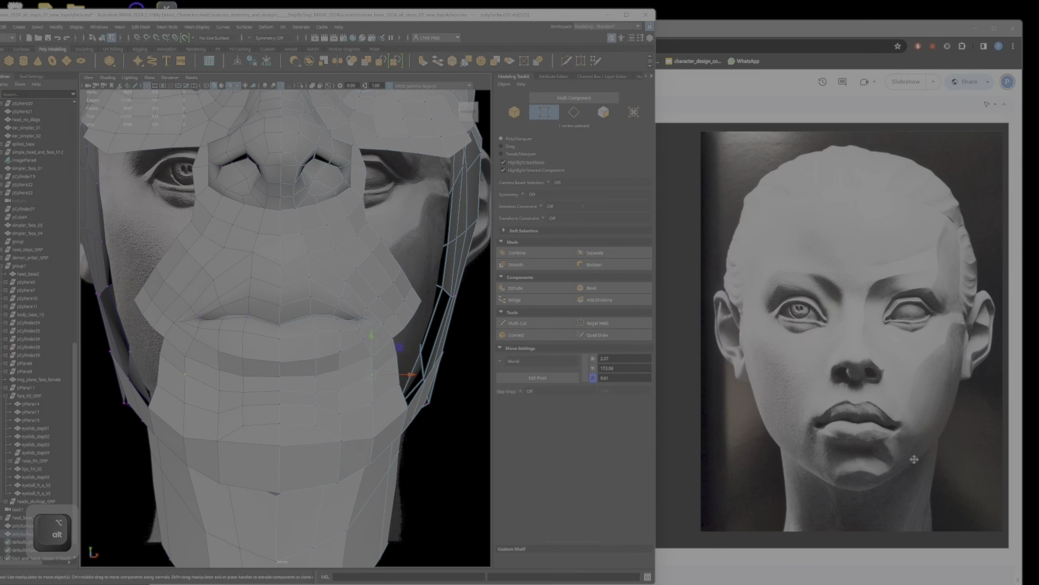
alt+drag(445, 396, 356, 383)
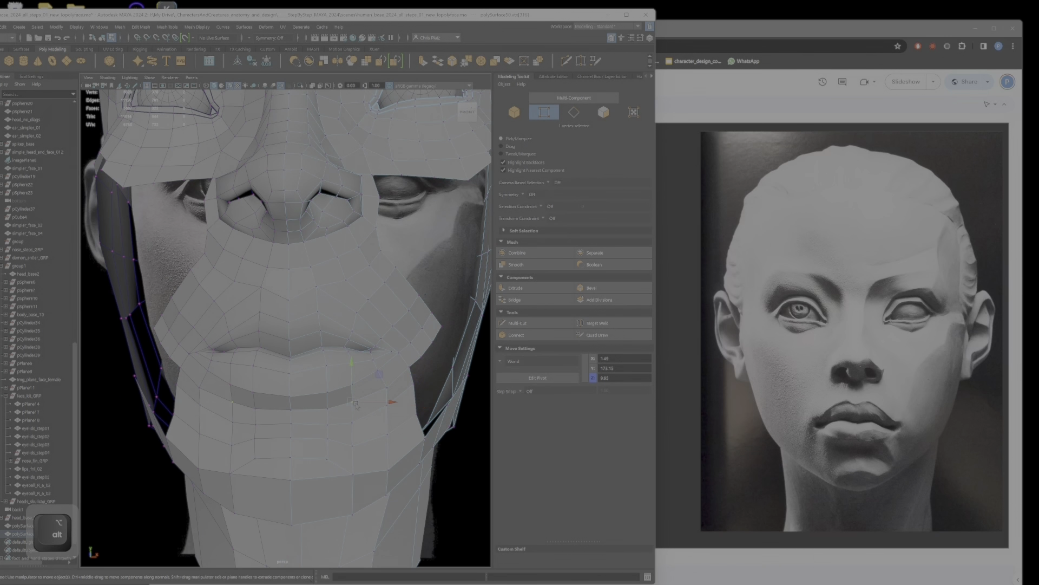
Step: Reposition the vertices below the lower lip and raise the vertex beneath the mouth corner
key(ctrl+z)
key(ctrl+z)
key(ctrl+z)
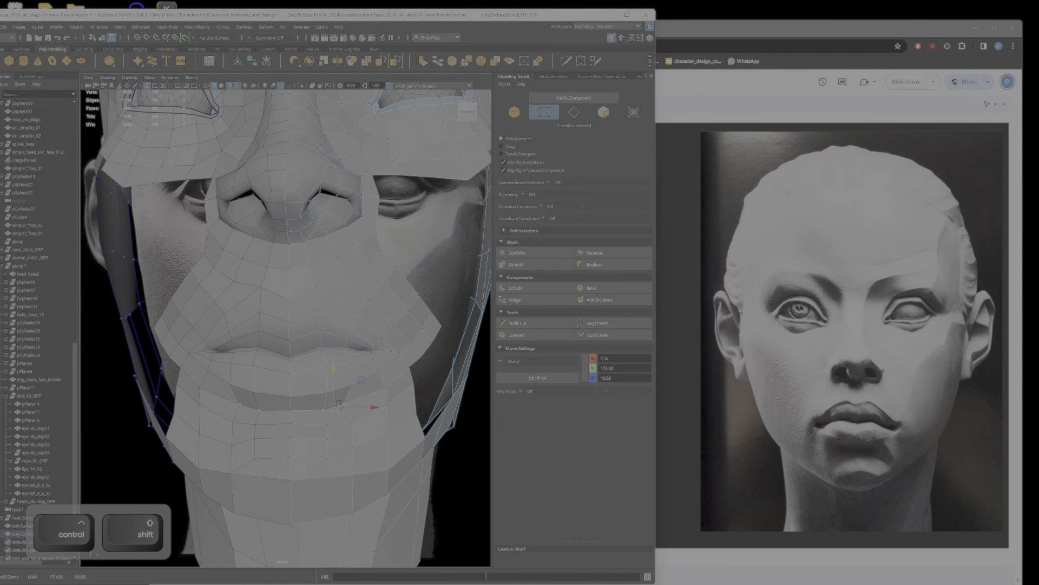
ctrl+shift+drag(358, 424, 378, 396)
click(347, 421)
click(379, 402)
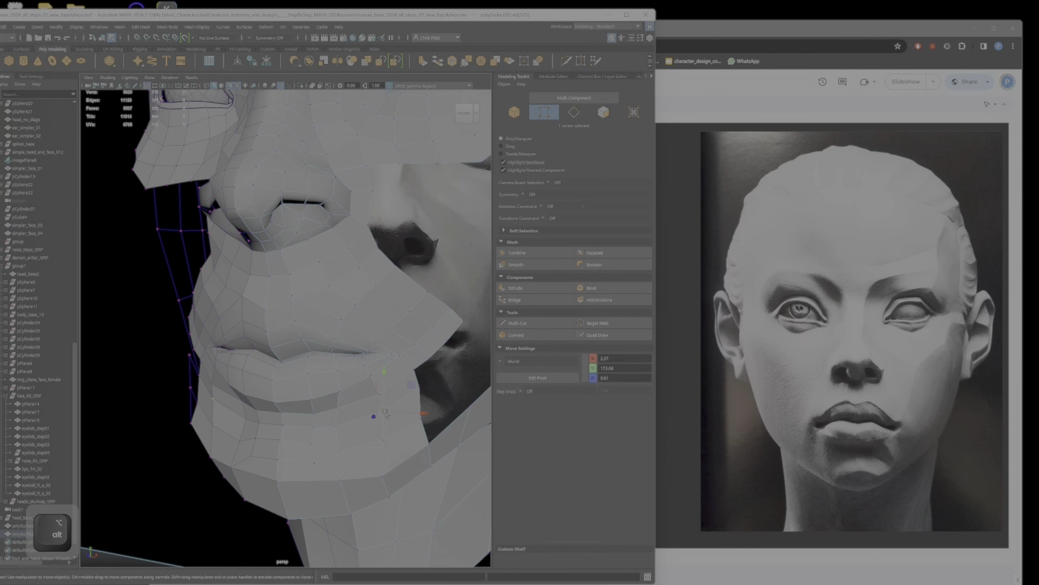
alt+drag(383, 399, 377, 392)
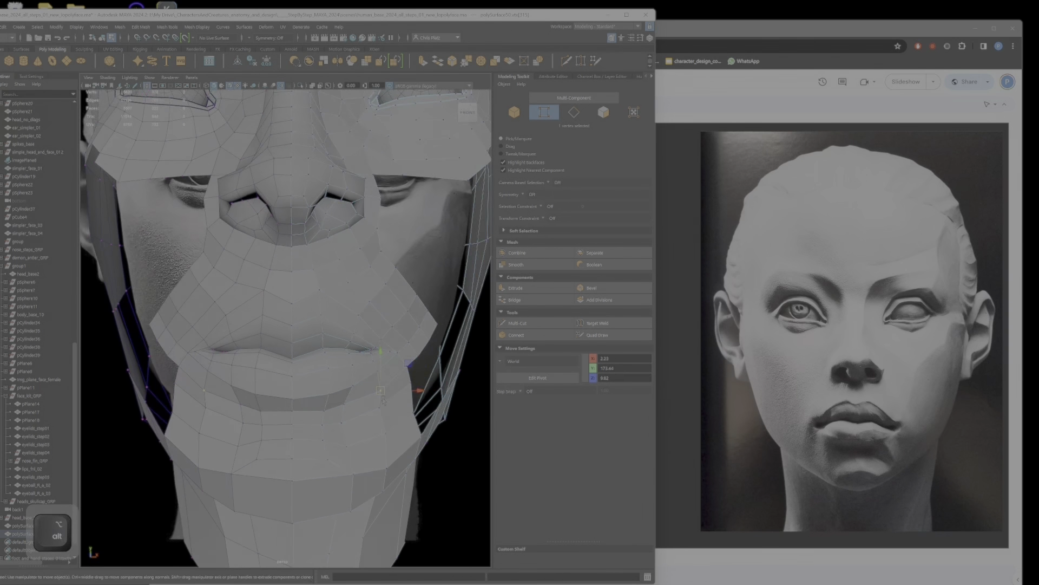
Step: Adjust the side vertices of the chin and jaw from below the mouth corner to the lower jawline
click(388, 466)
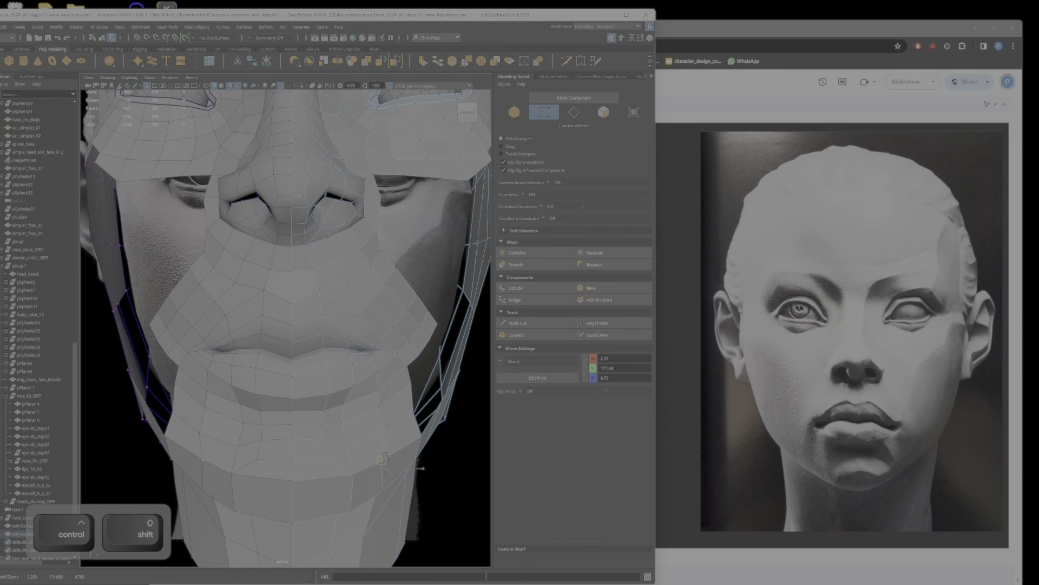
alt+right_drag(386, 456, 406, 447)
click(386, 405)
alt+drag(389, 404, 385, 401)
click(380, 388)
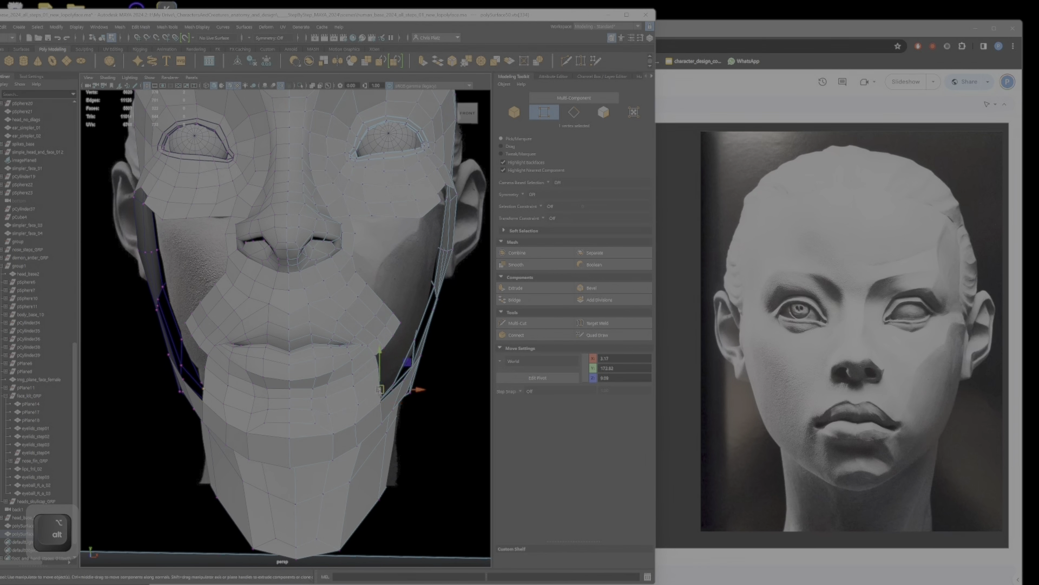
drag(384, 386, 382, 386)
alt+drag(383, 386, 376, 432)
click(273, 410)
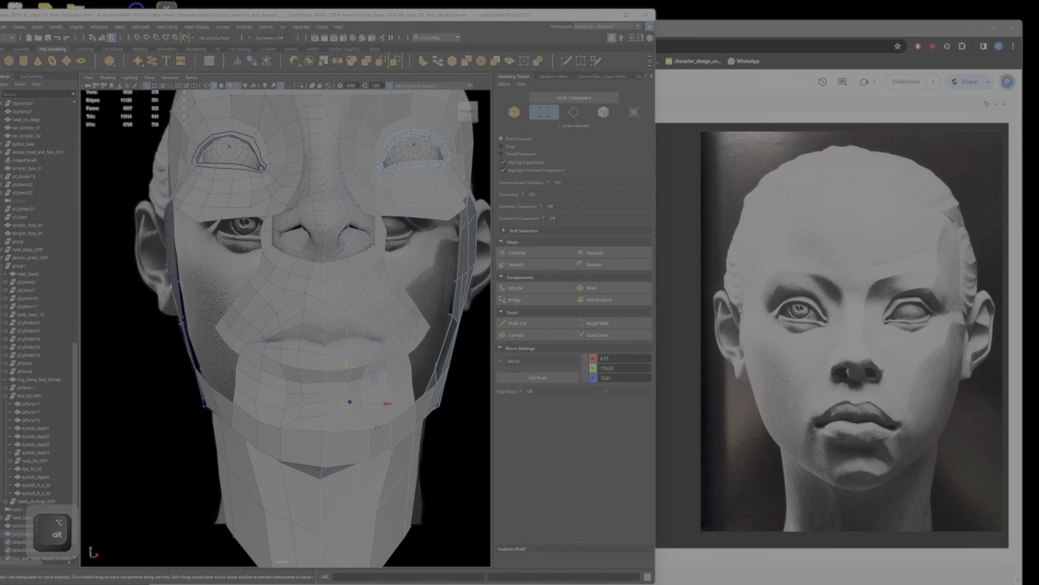
Step: Cut across the faces on the underside of the chin with Multi-Cut, undoing the misplaced cut point
alt+drag(366, 462, 434, 401)
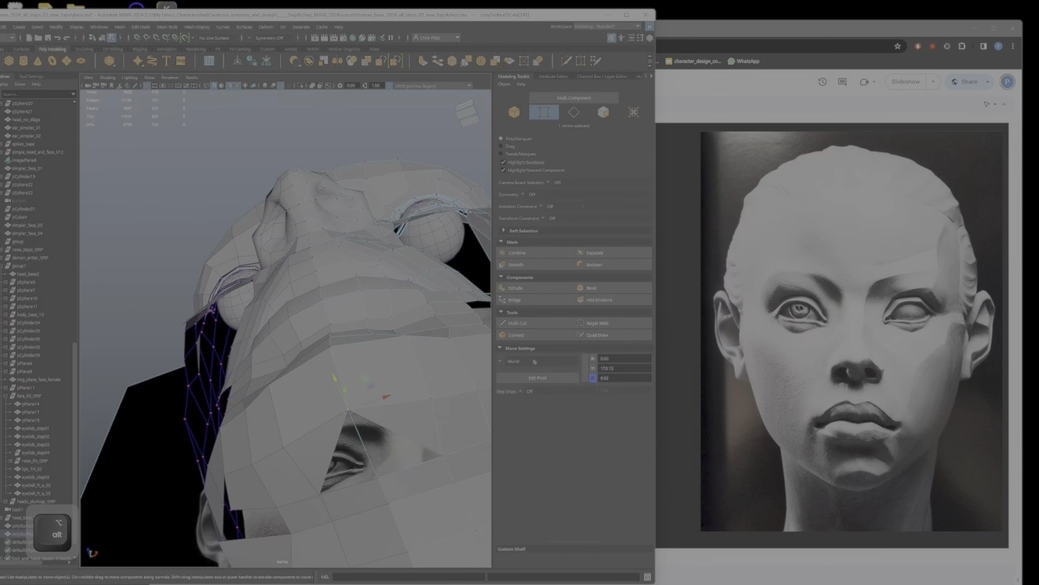
click(528, 323)
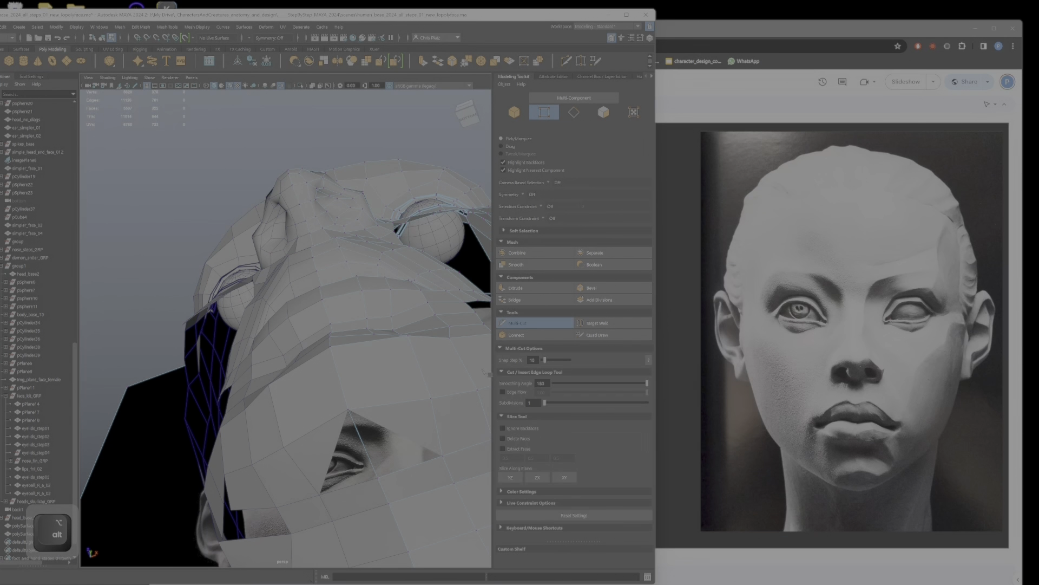
click(400, 434)
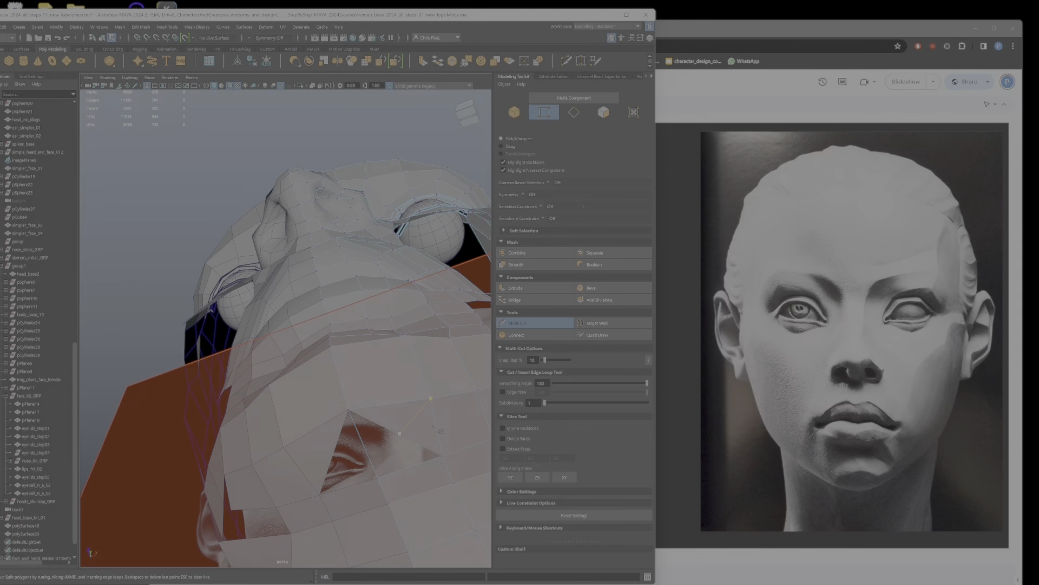
alt+drag(408, 442, 358, 469)
key(Return)
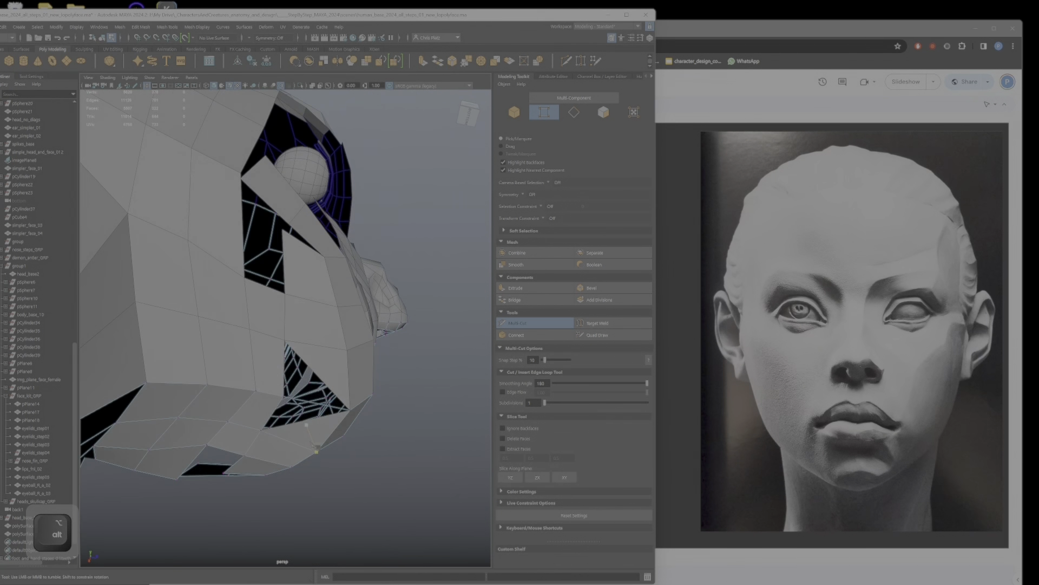
key(ctrl+z)
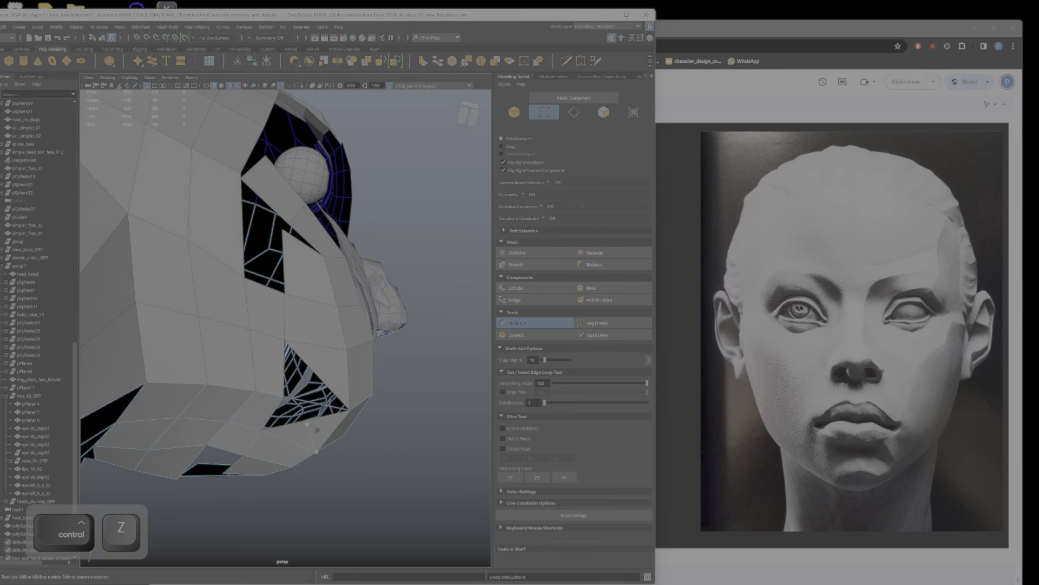
alt+drag(317, 429, 270, 465)
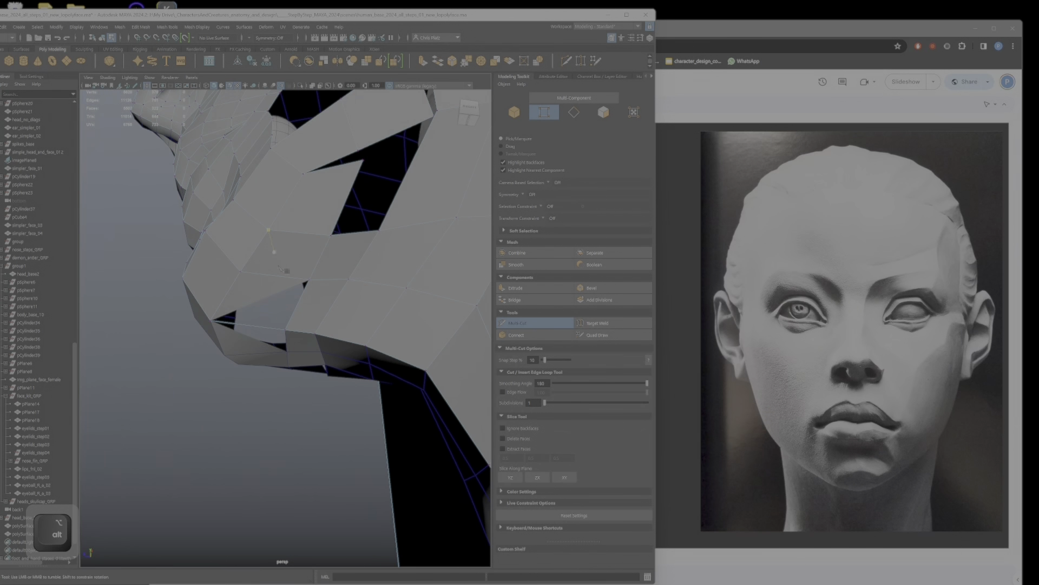
shift+click(248, 324)
alt+drag(252, 319, 301, 311)
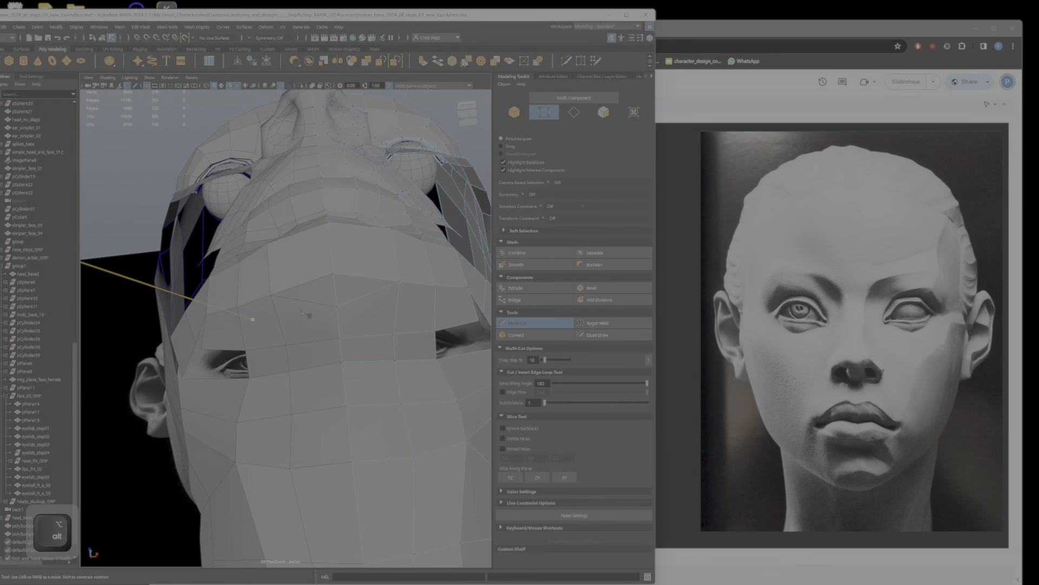
key(q)
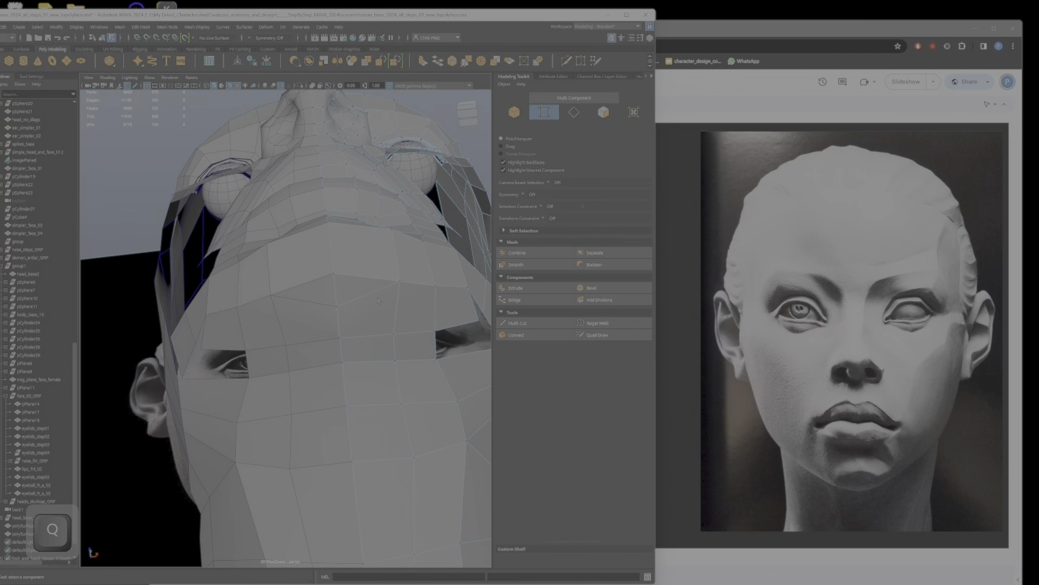
Step: Try to delete the edge beside the centre line on the underside of the chin
right_drag(364, 297, 364, 272)
click(367, 296)
key(Delete)
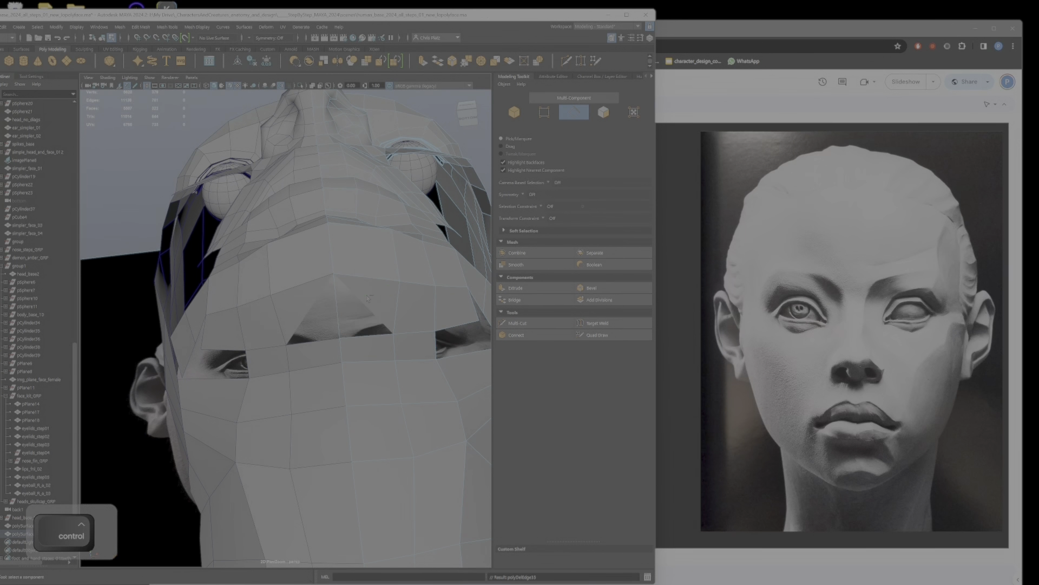
key(ctrl+z)
Step: Check the jaw and chin underside from a low side angle with the smooth mesh preview
alt+drag(367, 298, 308, 419)
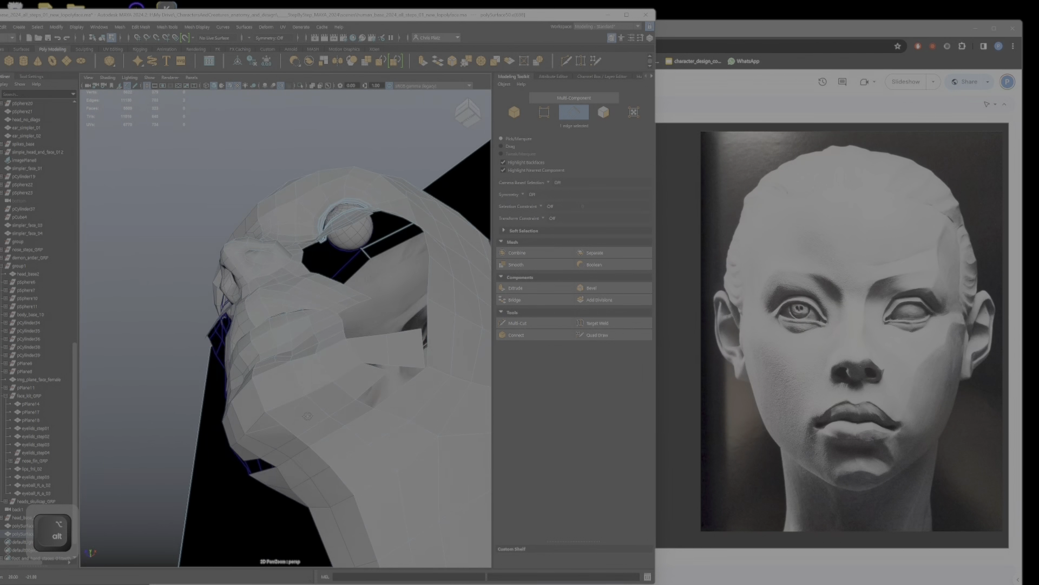
key(3)
key(1)
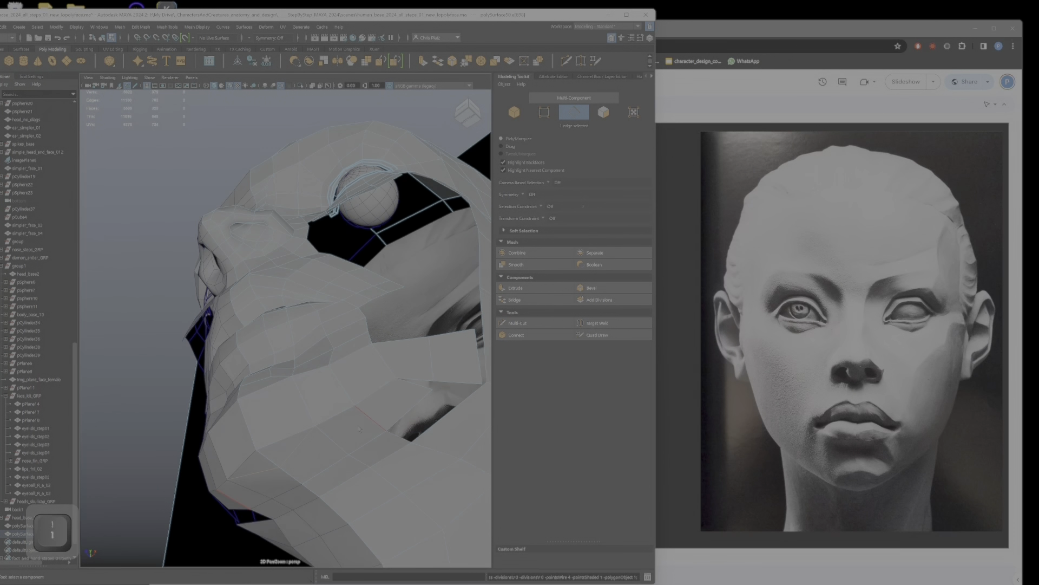
Step: Move the off-centre vertex on the underside of the chin to reshape the surface under the jaw
alt+drag(350, 454, 349, 360)
right_drag(349, 357, 309, 357)
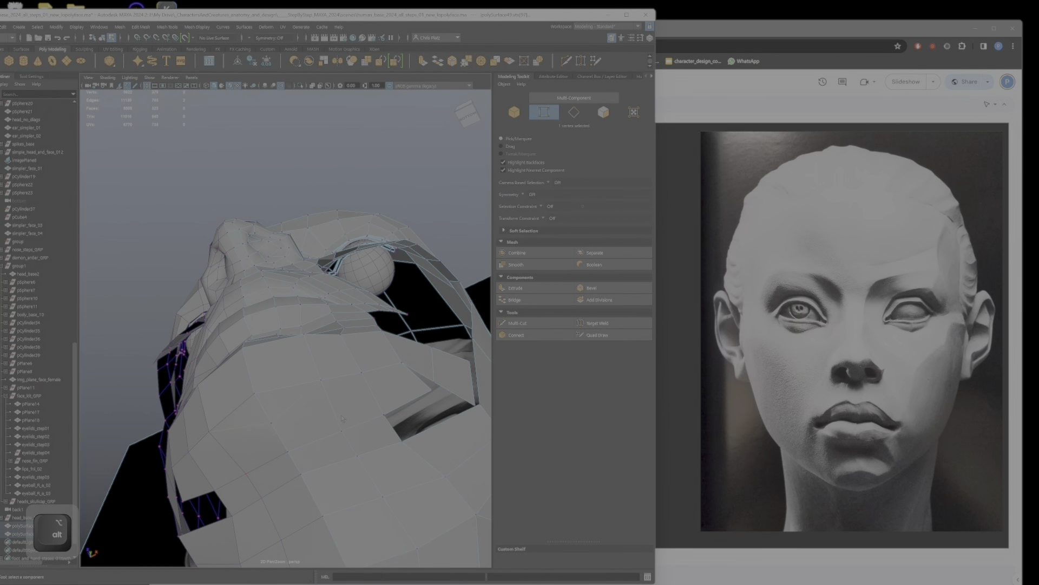
key(e)
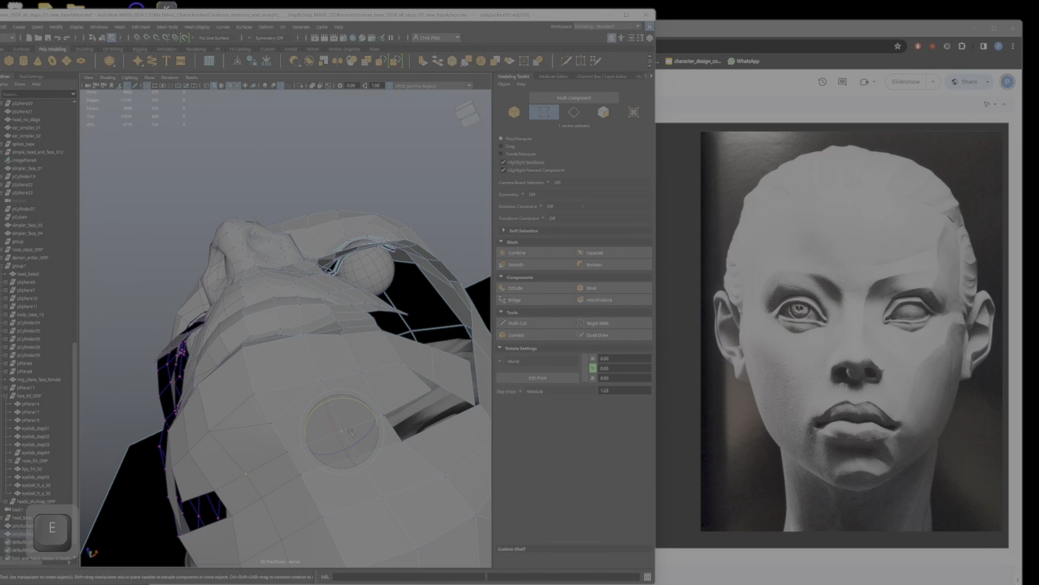
key(w)
drag(353, 419, 353, 438)
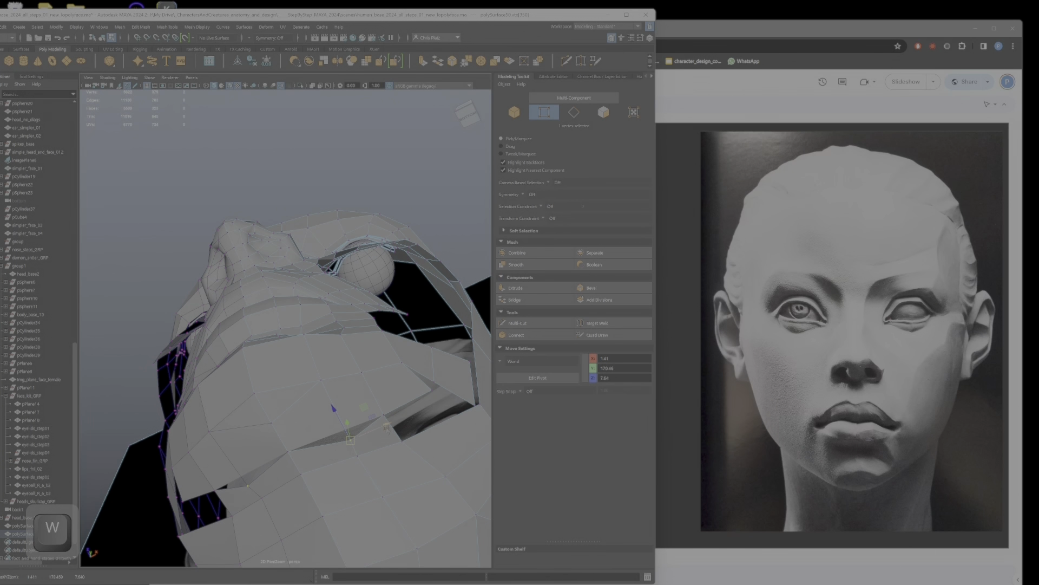
Step: Try to move the off-centre vertex beside the gap under the chin onto the centre line, and undo that move
alt+middle_drag(387, 429, 365, 327)
alt+right_drag(366, 327, 422, 370)
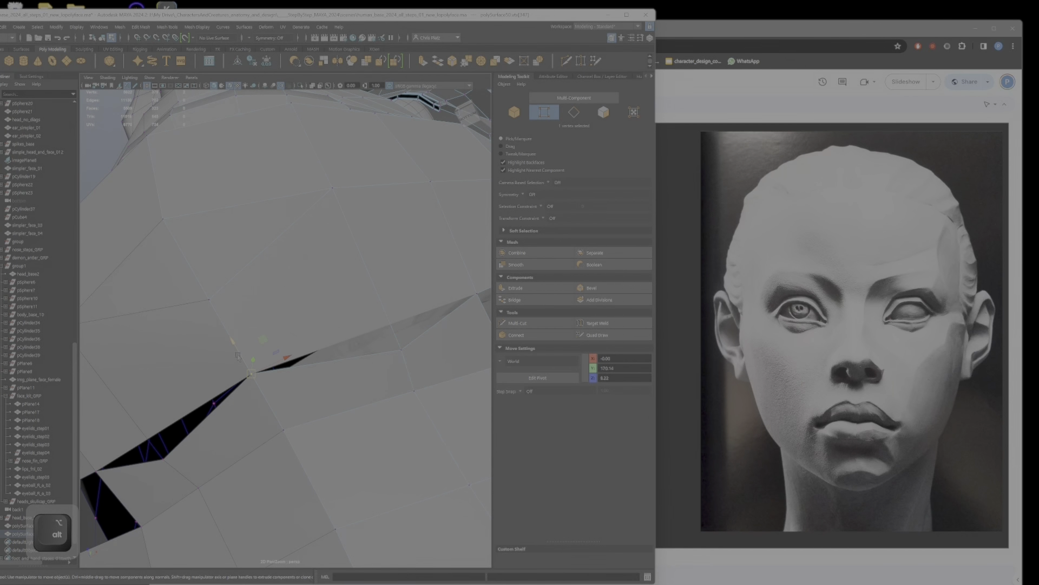
drag(237, 355, 245, 371)
key(ctrl+z)
Step: Reposition the off-centre vertex on the border of the open gap between the chin and the underside of the jaw
click(402, 350)
alt+drag(418, 350, 298, 389)
alt+middle_drag(299, 389, 295, 348)
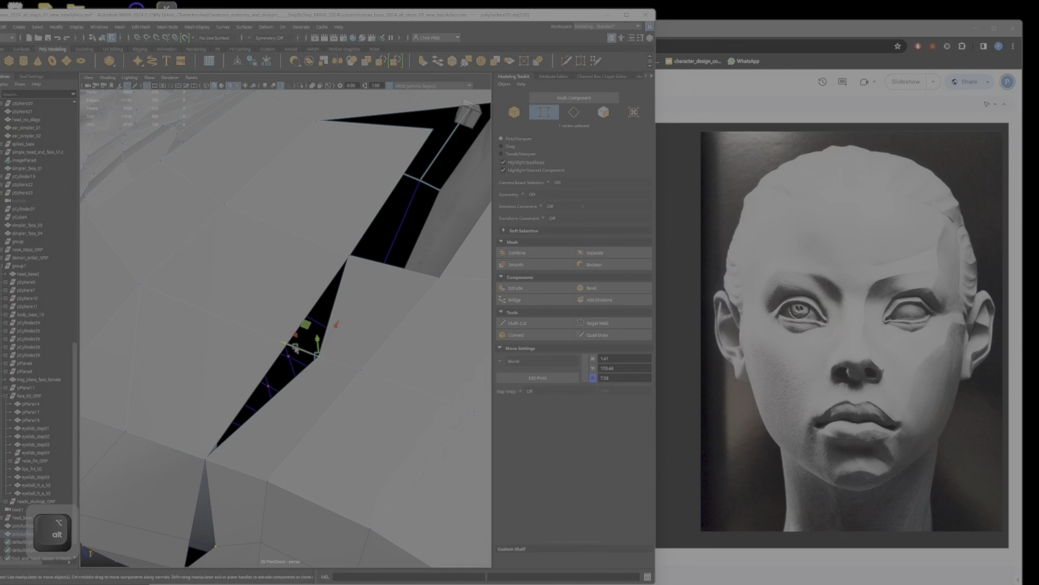
drag(295, 349, 317, 363)
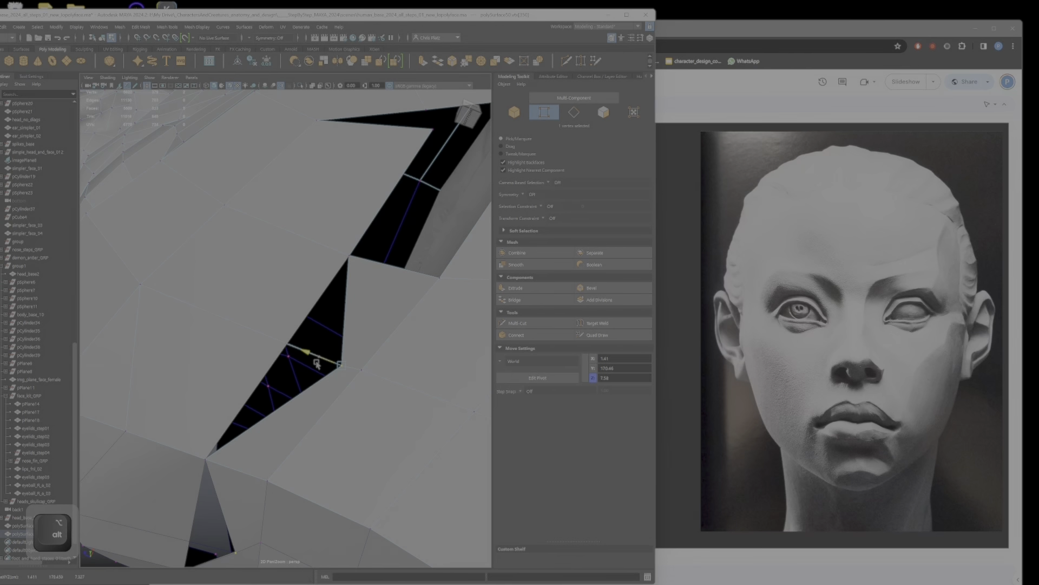
alt+drag(329, 333, 325, 404)
alt+middle_drag(325, 403, 354, 243)
alt+drag(354, 244, 330, 324)
Step: Delete the edge beside the centre line on the chin's underside, selecting it from inside the mesh
alt+right_drag(260, 346, 276, 355)
right_drag(276, 354, 277, 373)
drag(280, 345, 287, 389)
right_drag(289, 357, 290, 335)
click(320, 417)
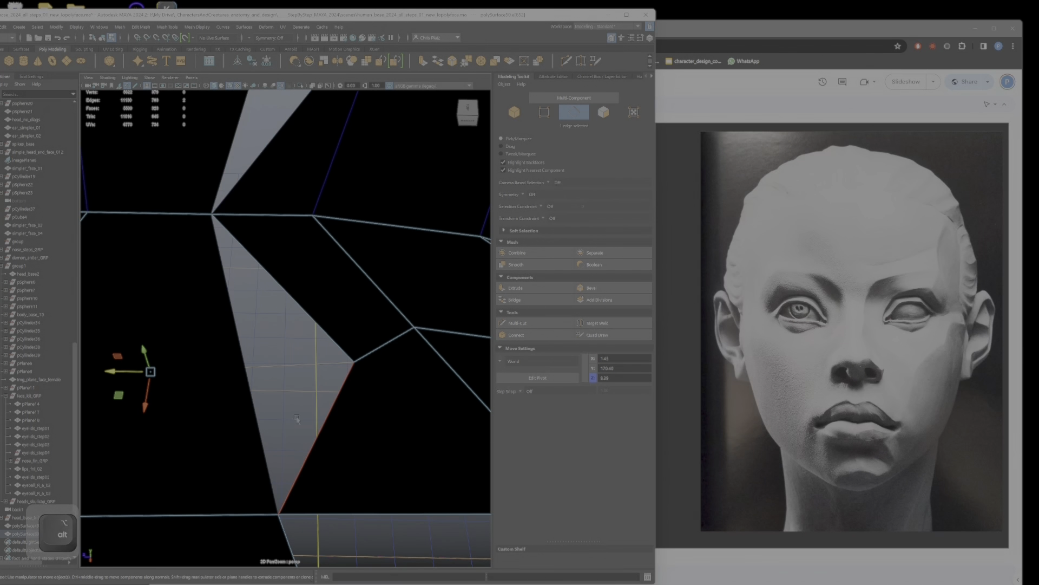
alt+drag(298, 420, 331, 332)
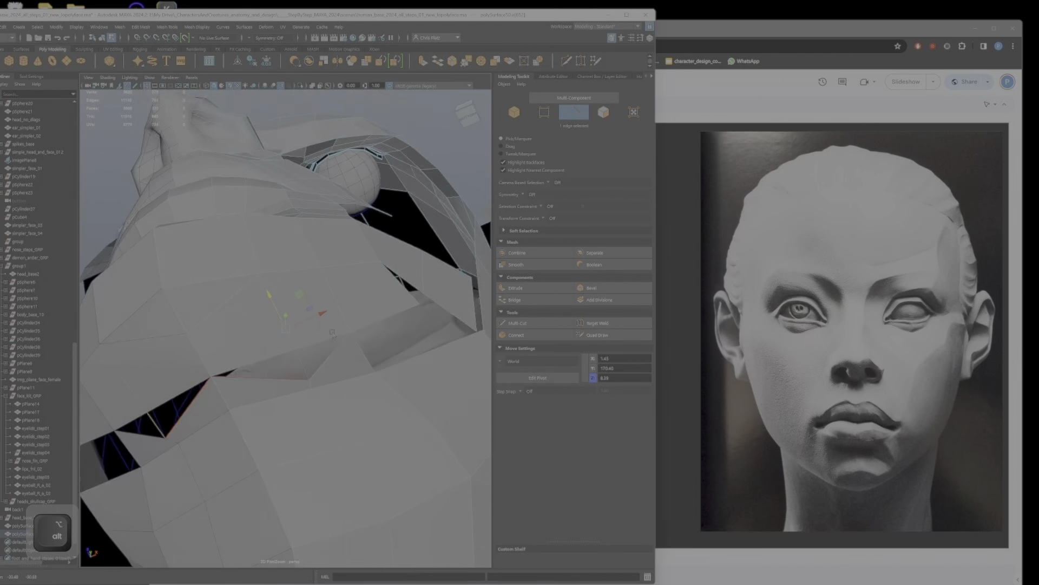
key(Delete)
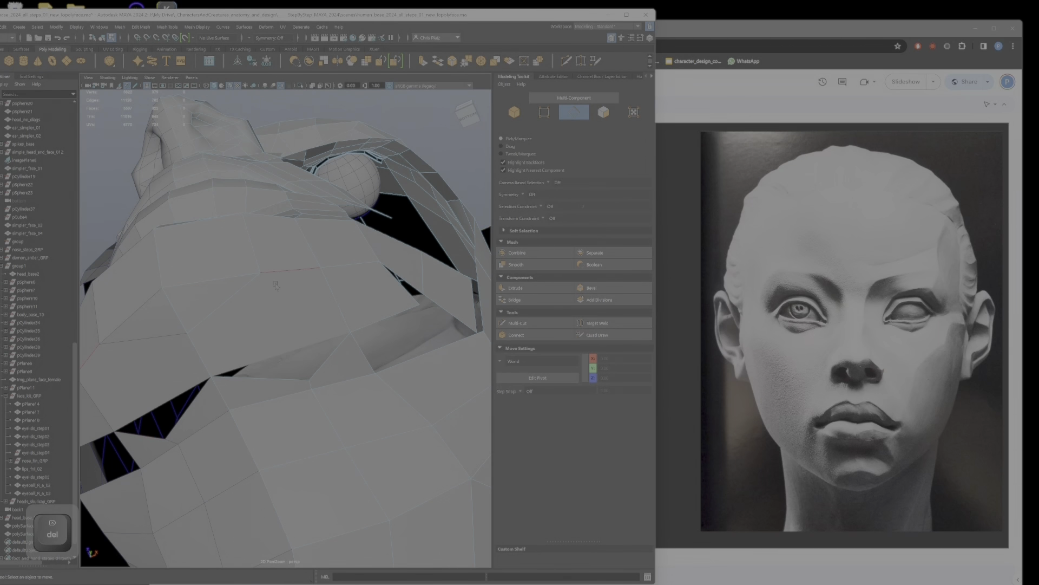
Step: Try to cut a new edge into the face on the chin's underside with Multi-Cut
alt+drag(222, 305, 299, 288)
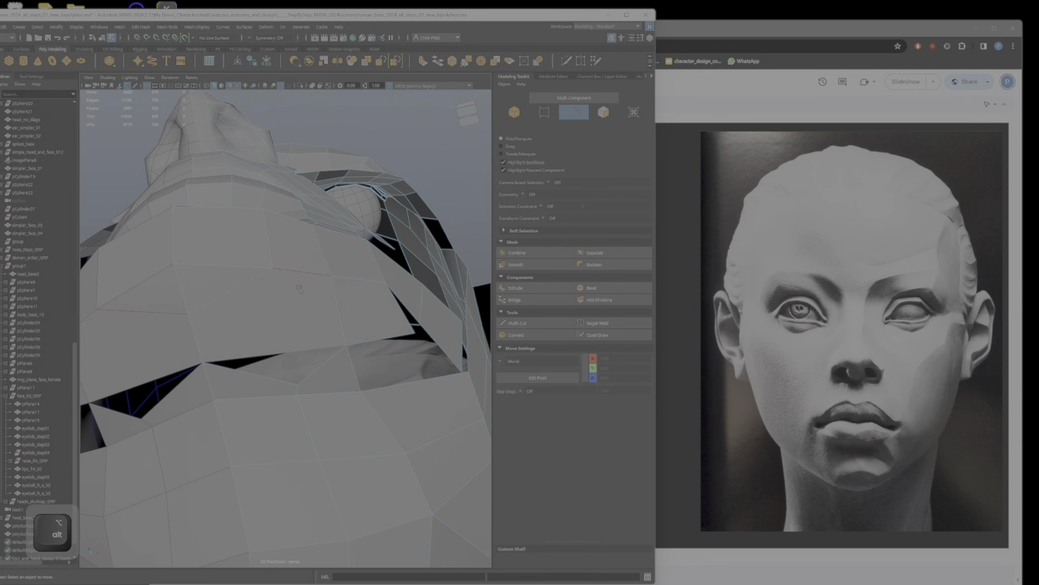
click(542, 326)
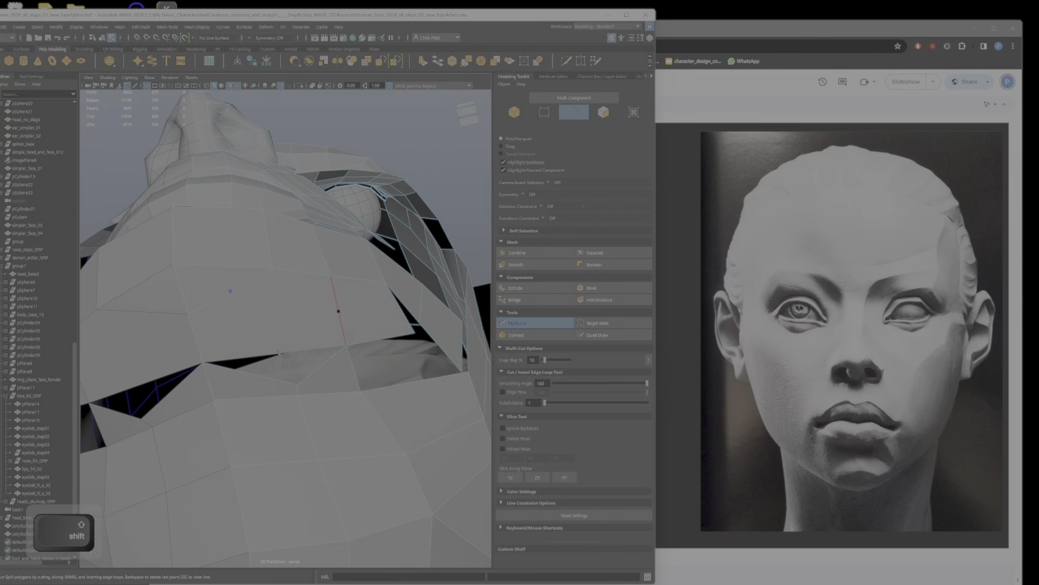
alt+drag(280, 353, 259, 310)
key(Return)
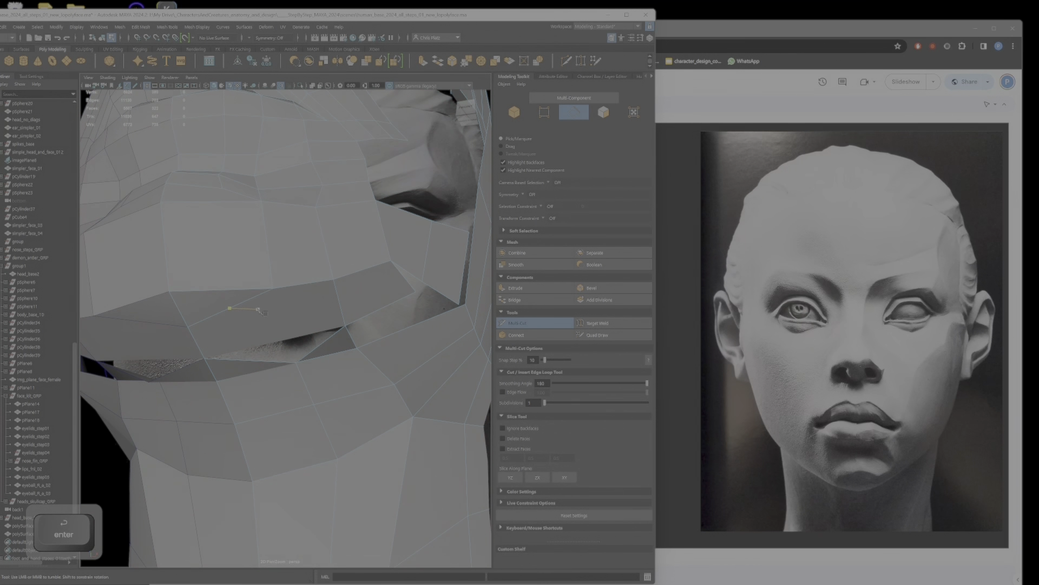
shift+click(230, 308)
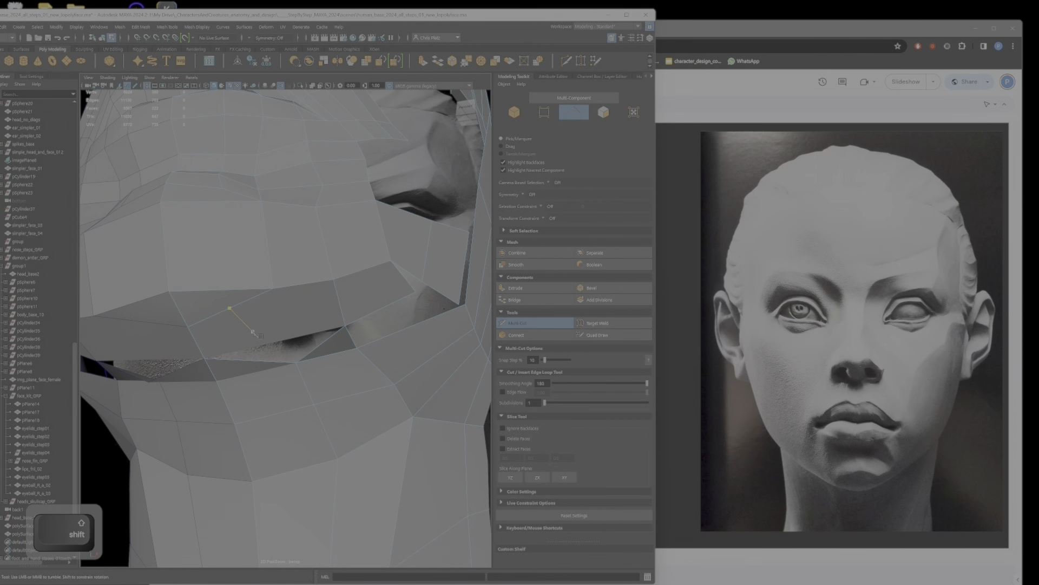
key(q)
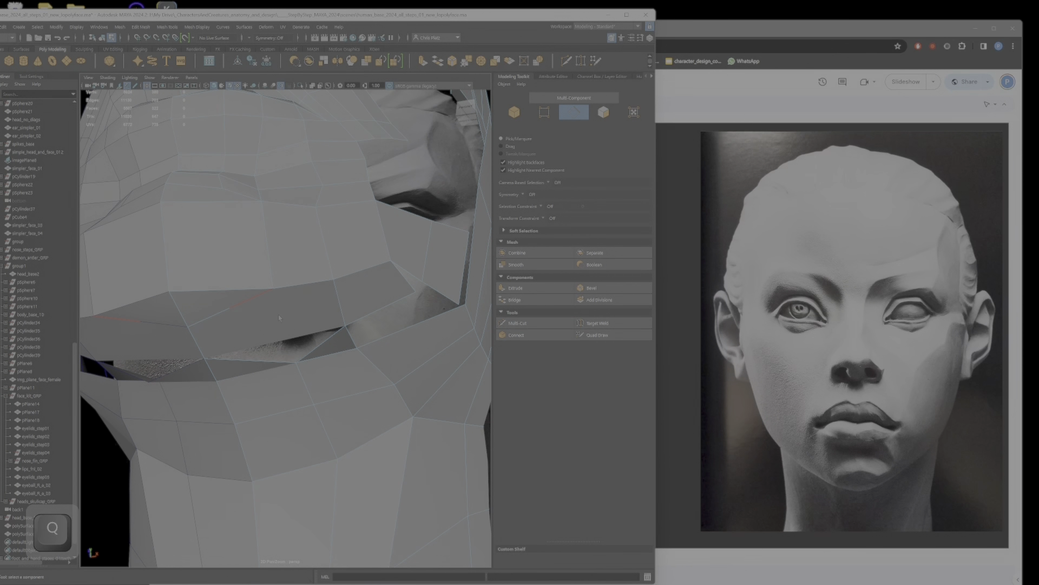
Step: Show the tool settings and shift the modelling window so its whole interface fits beside the reference image
click(32, 78)
drag(193, 19, 236, 13)
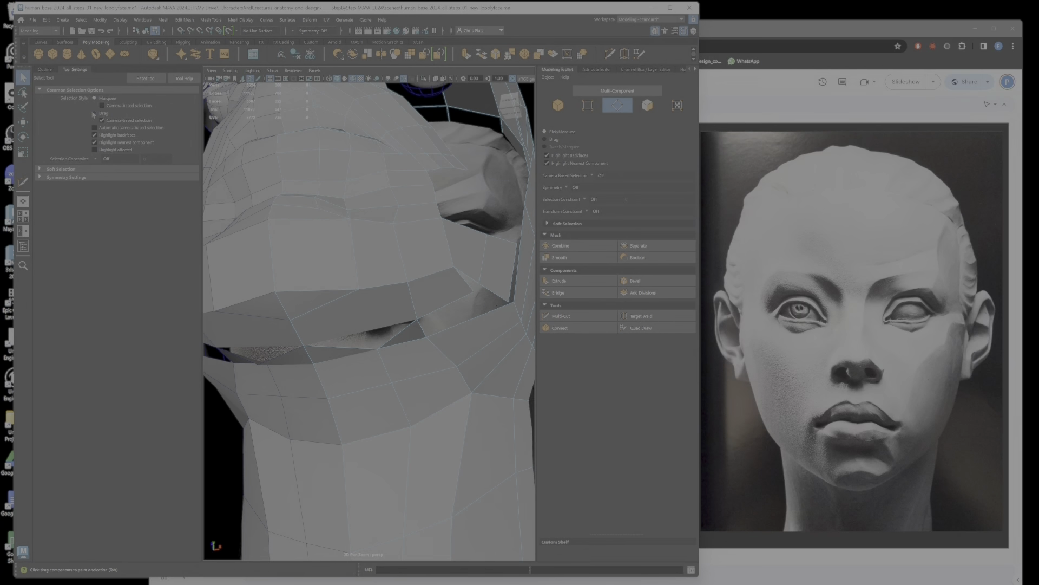
Step: Examine the chin, lips and overall face shape from the front against the reference image
alt+drag(455, 333, 375, 365)
alt+right_drag(375, 365, 397, 350)
alt+drag(398, 349, 387, 355)
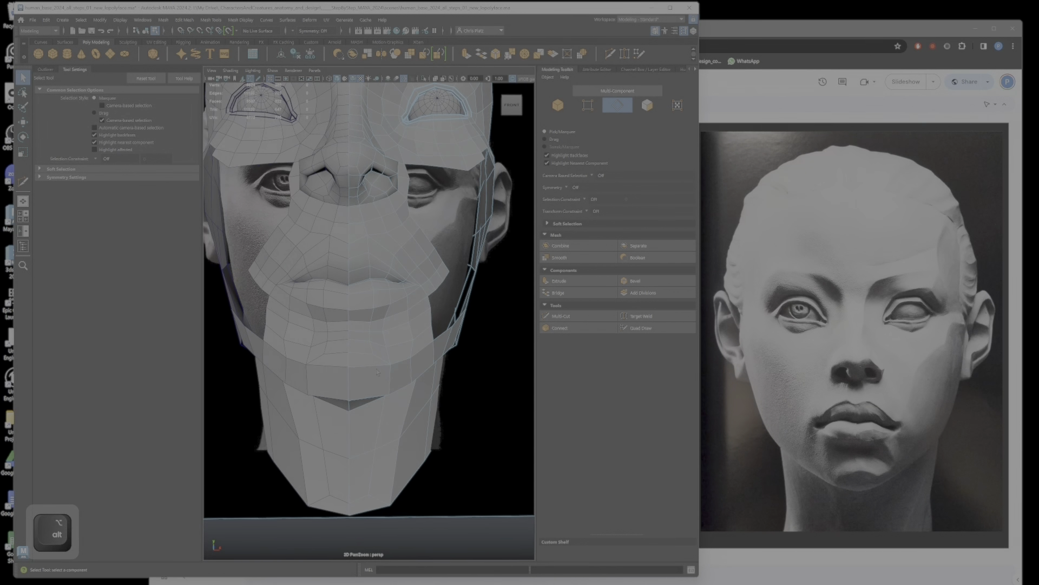
key(w)
right_drag(385, 332, 334, 297)
click(318, 305)
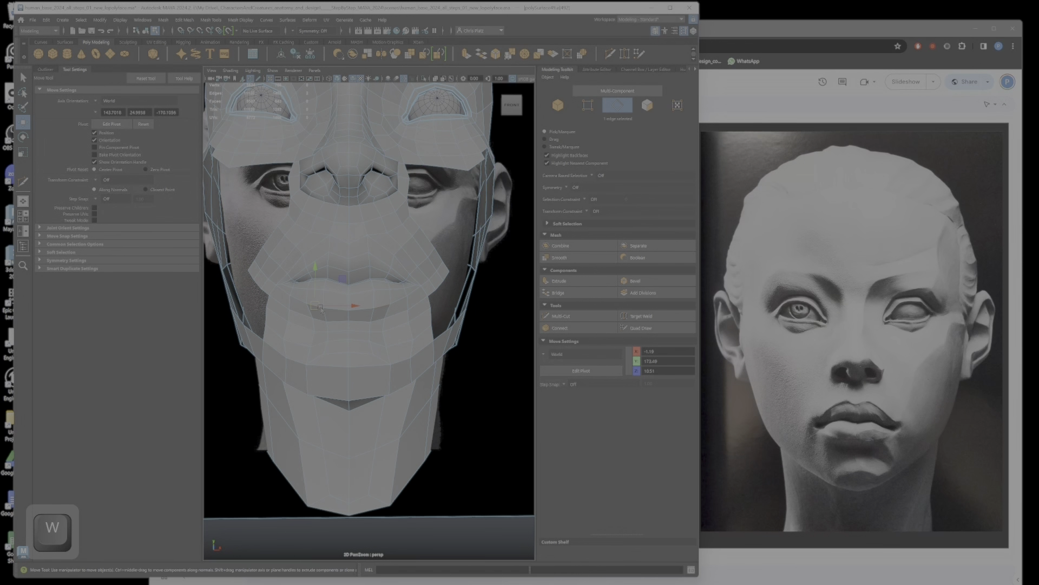
alt+drag(320, 305, 370, 295)
right_drag(371, 294, 322, 287)
click(295, 157)
alt+drag(373, 363, 405, 338)
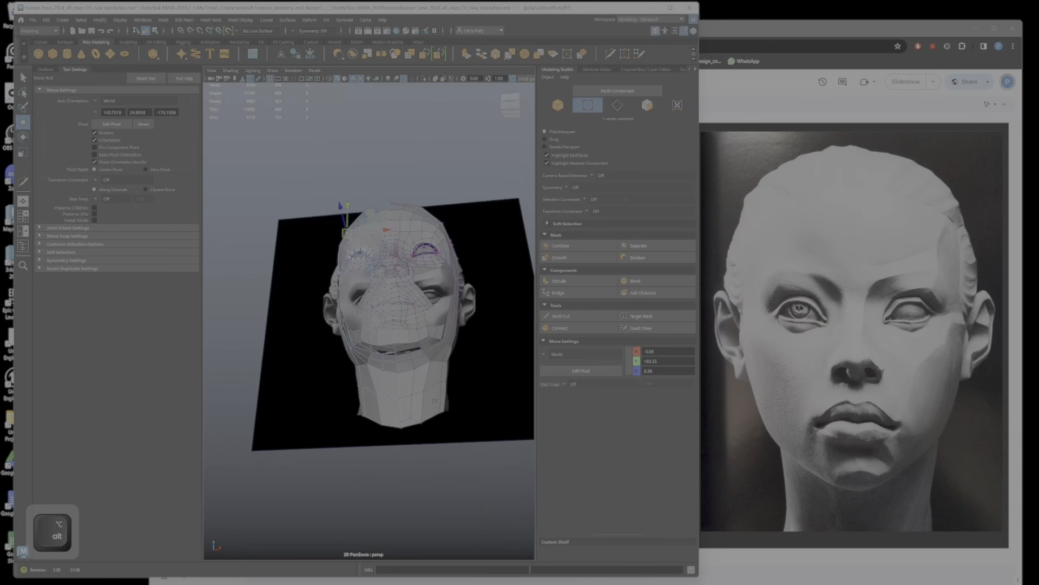
Step: Delete the mirrored half of the head, keeping only the half being modelled
right_drag(408, 328, 448, 316)
click(436, 321)
key(Delete)
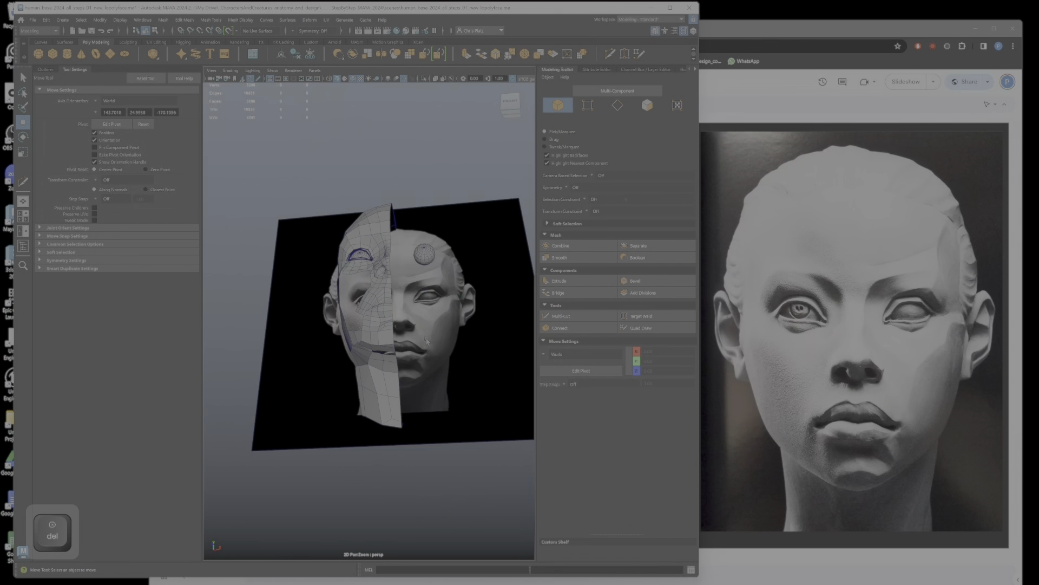
Step: Try to cut across the chin's underside face on the remaining half with Multi-Cut
alt+drag(368, 338, 404, 333)
alt+right_drag(374, 338, 403, 347)
alt+drag(403, 347, 394, 352)
click(403, 373)
alt+drag(417, 417, 472, 311)
click(504, 303)
alt+drag(476, 346, 476, 313)
click(593, 317)
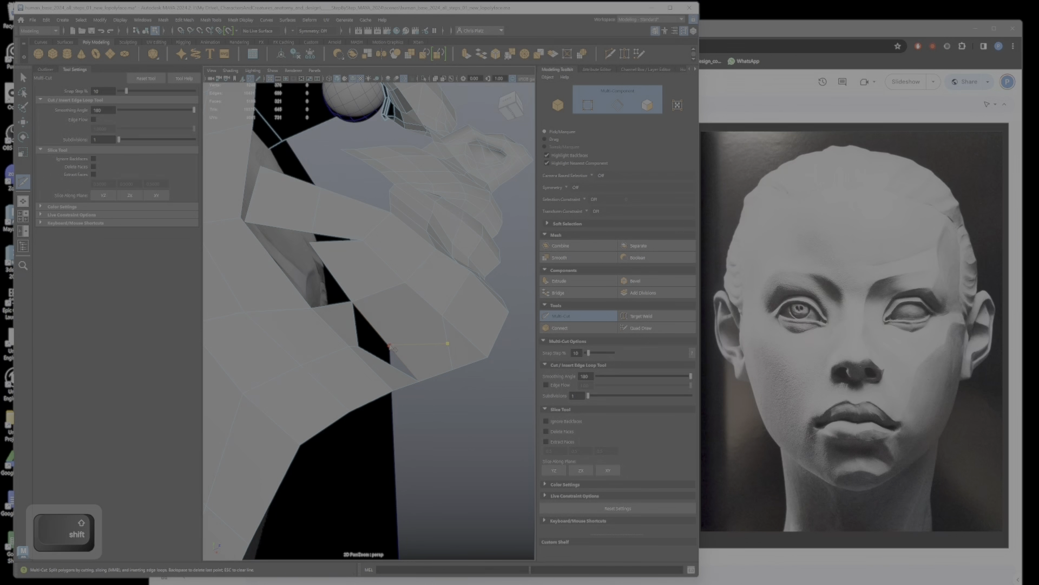
key(w)
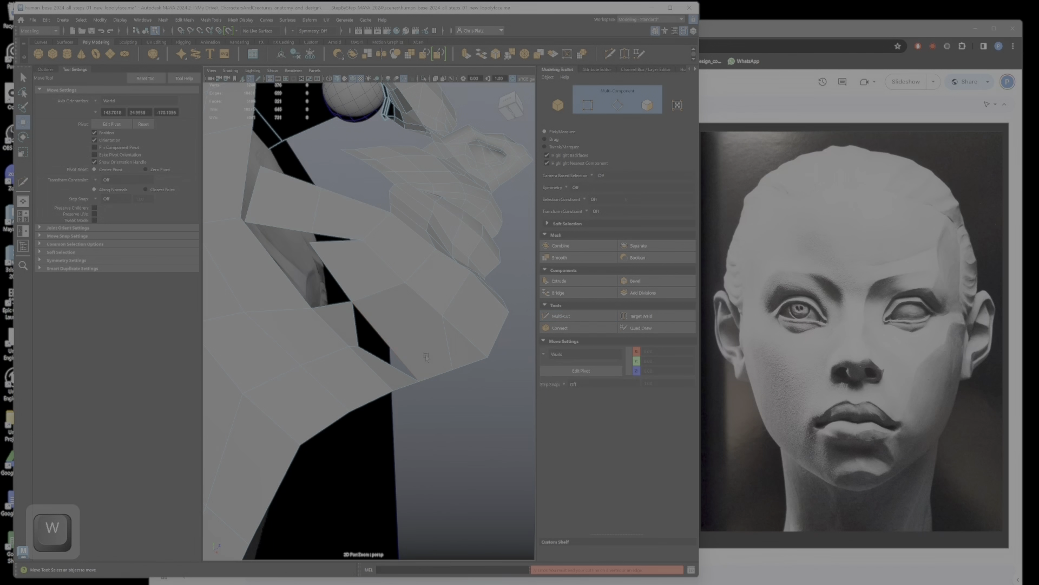
Step: Delete the large face on the underside of the chin, next to the gap along the jaw
alt+drag(425, 355, 420, 336)
right_click(420, 336)
click(444, 326)
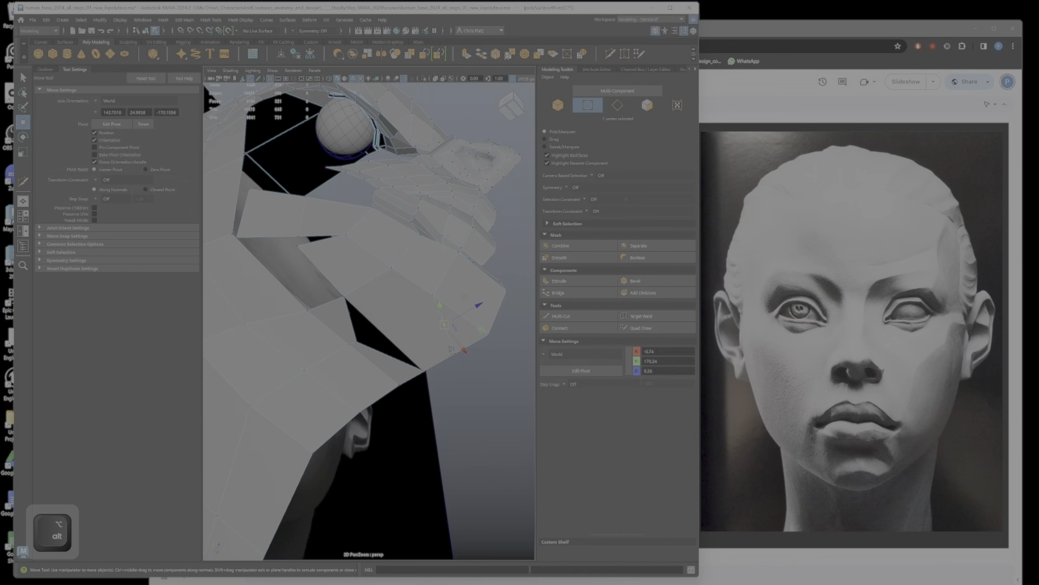
alt+drag(444, 326, 449, 323)
click(351, 286)
alt+drag(351, 286, 389, 336)
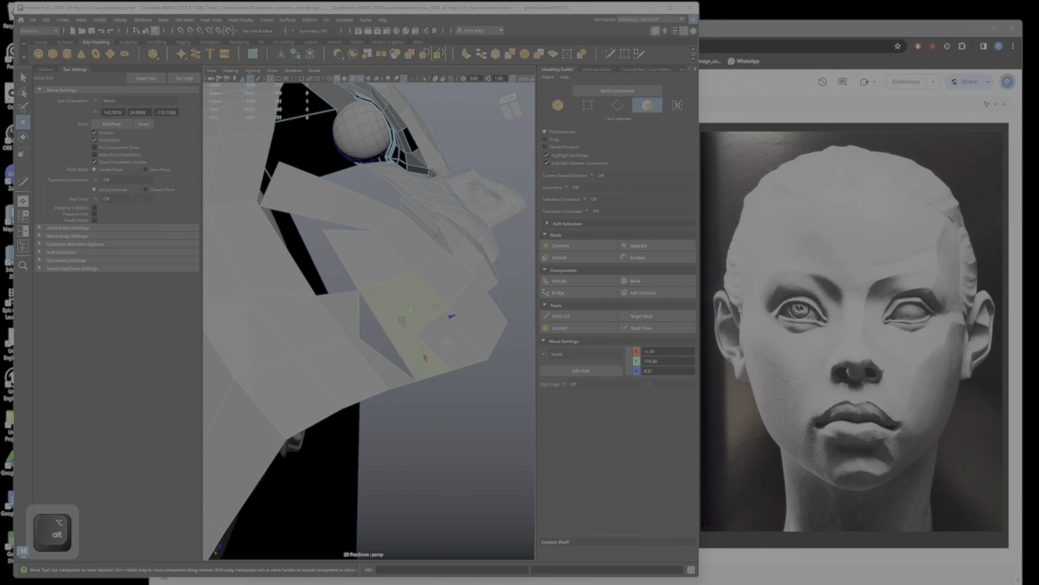
key(Delete)
Step: Weld the loose jaw-side border vertex to the rear corner vertex of the chin with Target Weld
right_drag(348, 334, 353, 337)
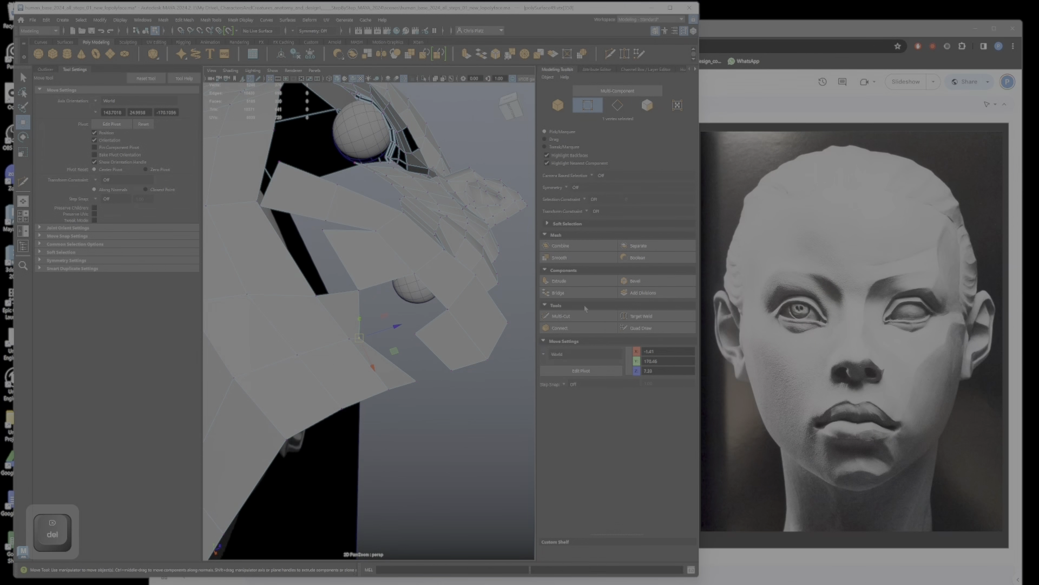
click(639, 315)
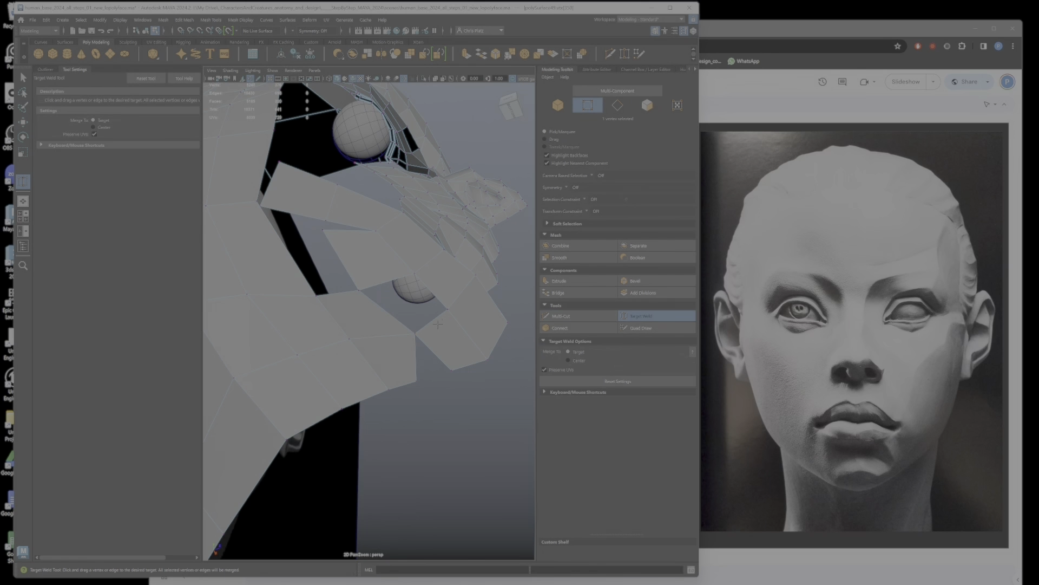
alt+drag(415, 334, 383, 336)
right_drag(383, 337, 379, 303)
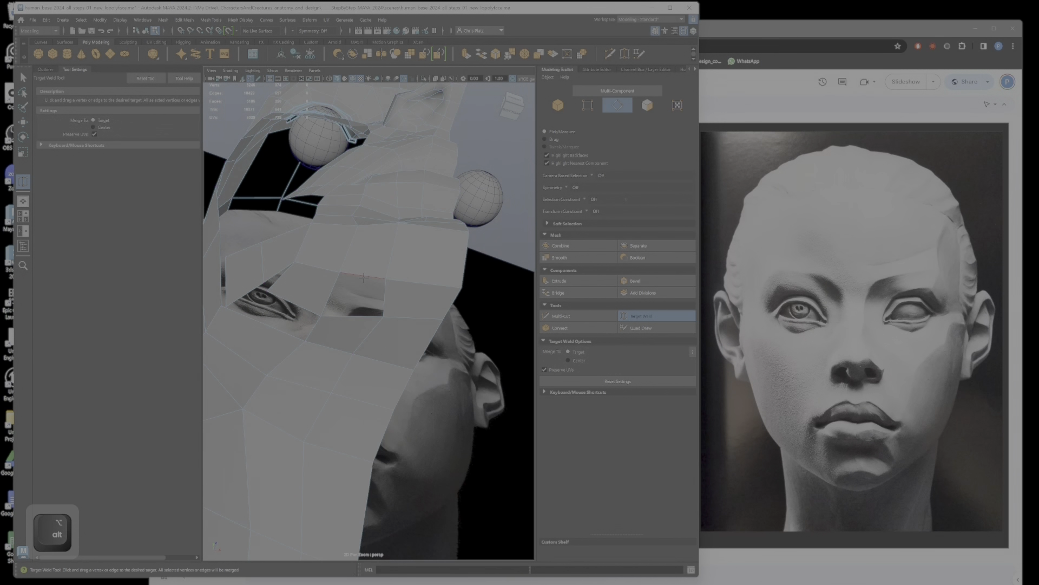
Step: Bridge the two facing border edges across the hole left in the chin's underside
key(q)
ctrl+shift+click(368, 315)
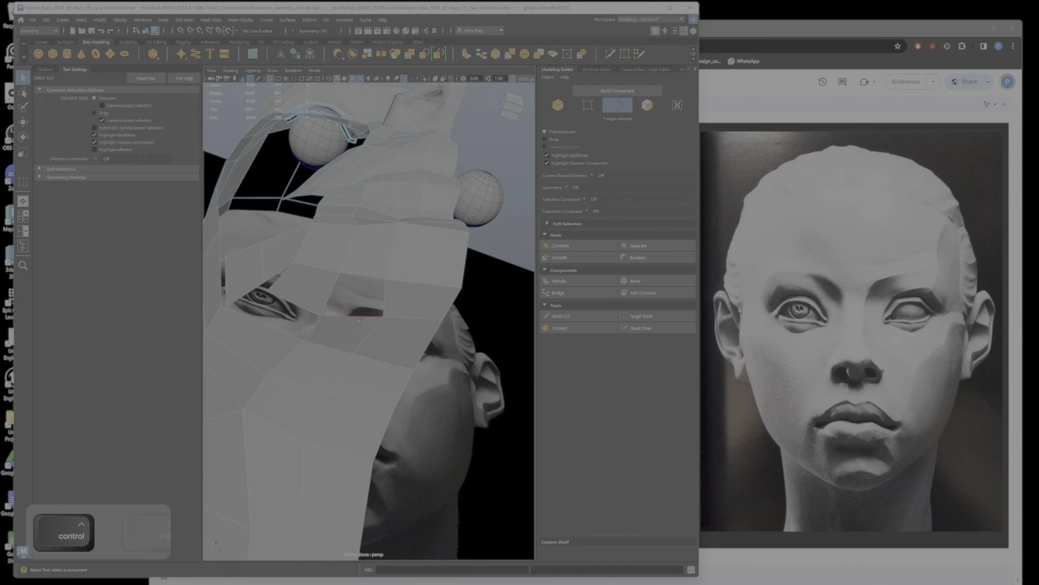
click(578, 293)
alt+drag(430, 298, 456, 369)
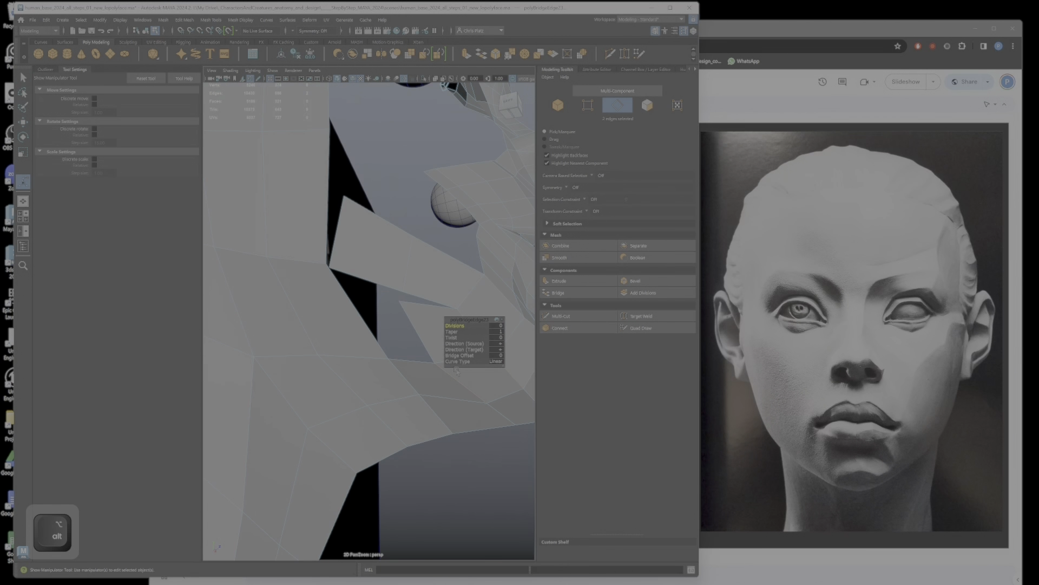
Step: Bridge the next pair of facing border edges to close the neighbouring gap between the chin and jaw
click(417, 328)
ctrl+shift+click(357, 309)
click(560, 293)
alt+drag(452, 255, 354, 254)
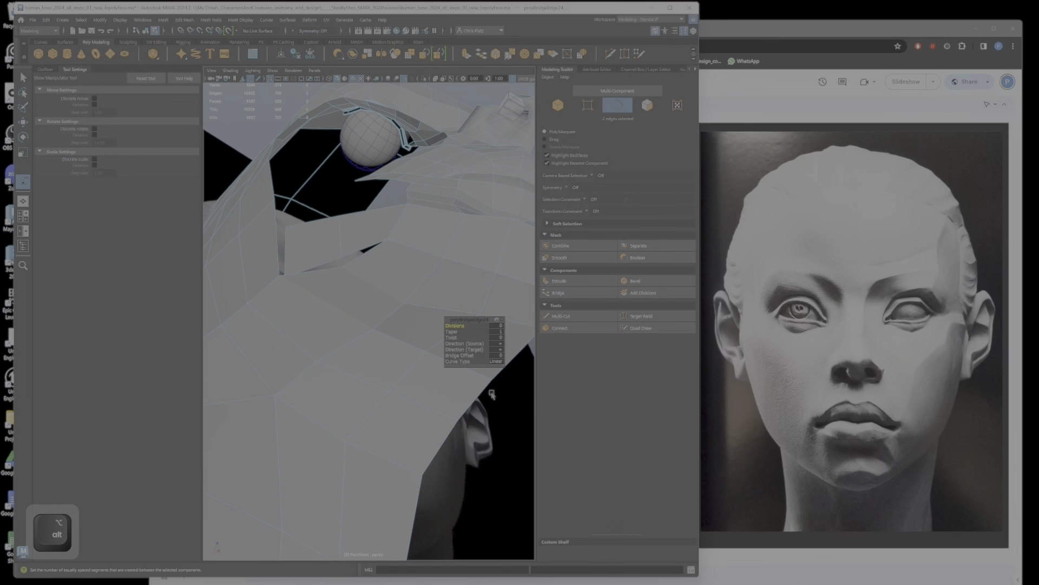
Step: Weld the border vertices along the remaining narrow jaw gap with Target Weld
click(644, 316)
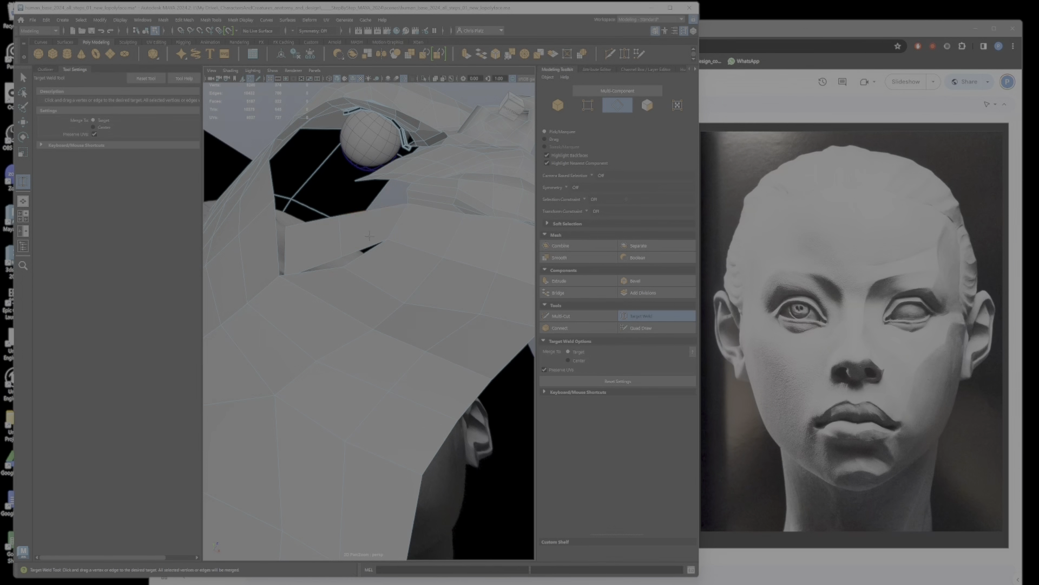
alt+drag(353, 259, 310, 241)
alt+middle_drag(362, 257, 440, 430)
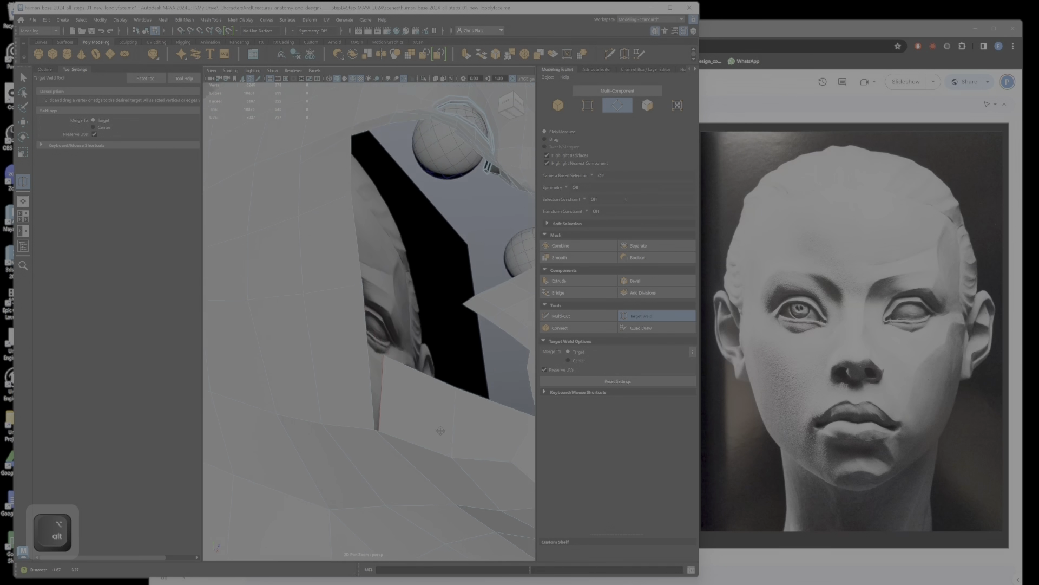
scroll(437, 418, down, 3)
alt+drag(437, 419, 380, 319)
Step: Recreate the opposite half of the head as a mirrored copy with Duplicate Special
key(q)
right_drag(378, 319, 410, 304)
scroll(410, 327, down, 5)
alt+drag(411, 328, 434, 328)
key(ctrl+shift+d)
scroll(437, 319, up, 5)
alt+right_drag(400, 336, 428, 342)
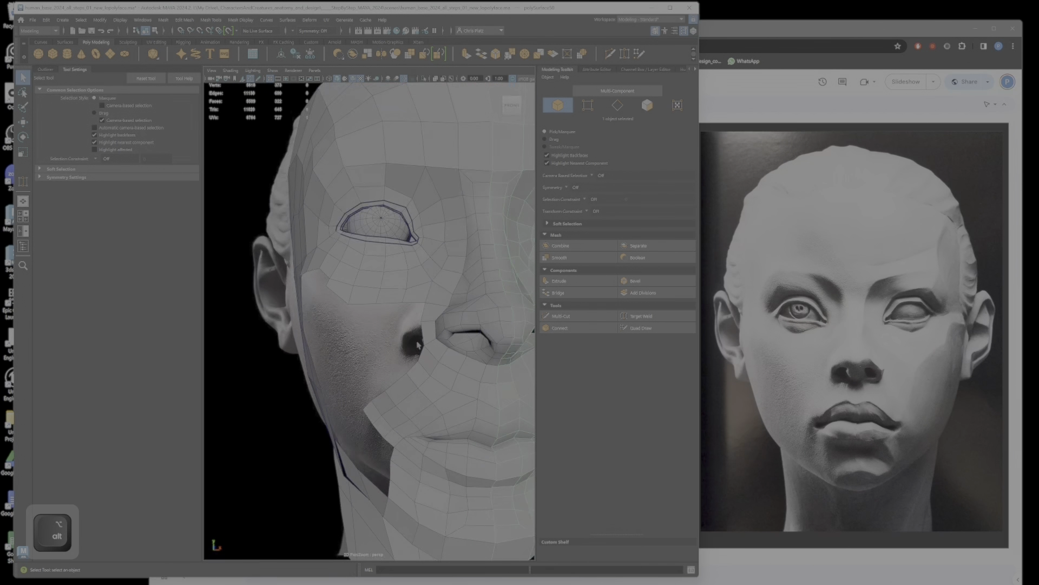
Step: Reposition the open border vertices on the cheek beside the nostril and mouth to round the contour, comparing with the reference
alt+drag(409, 342, 407, 370)
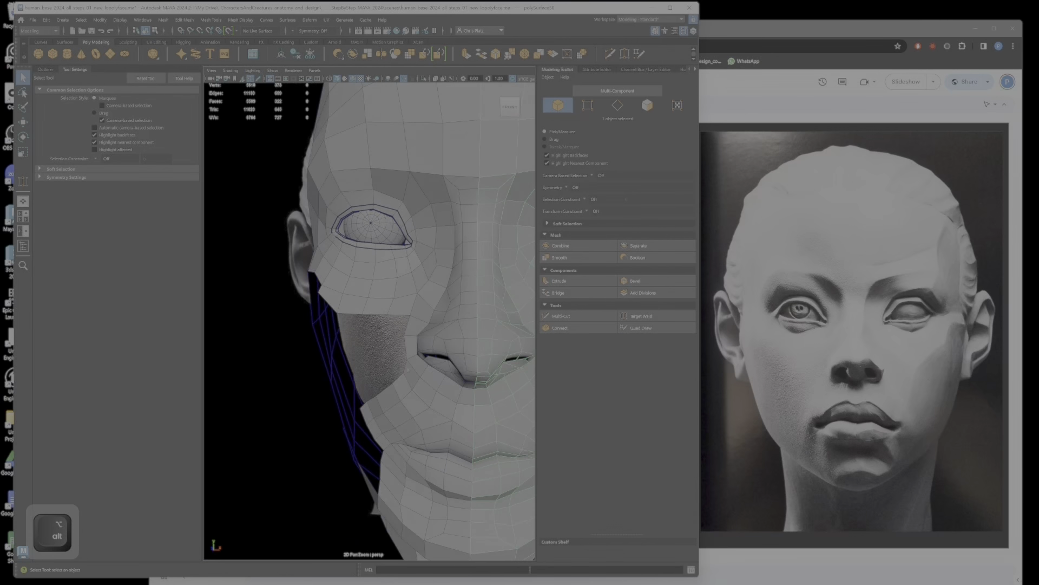
right_drag(405, 360, 373, 360)
click(403, 375)
key(w)
alt+drag(402, 378, 412, 373)
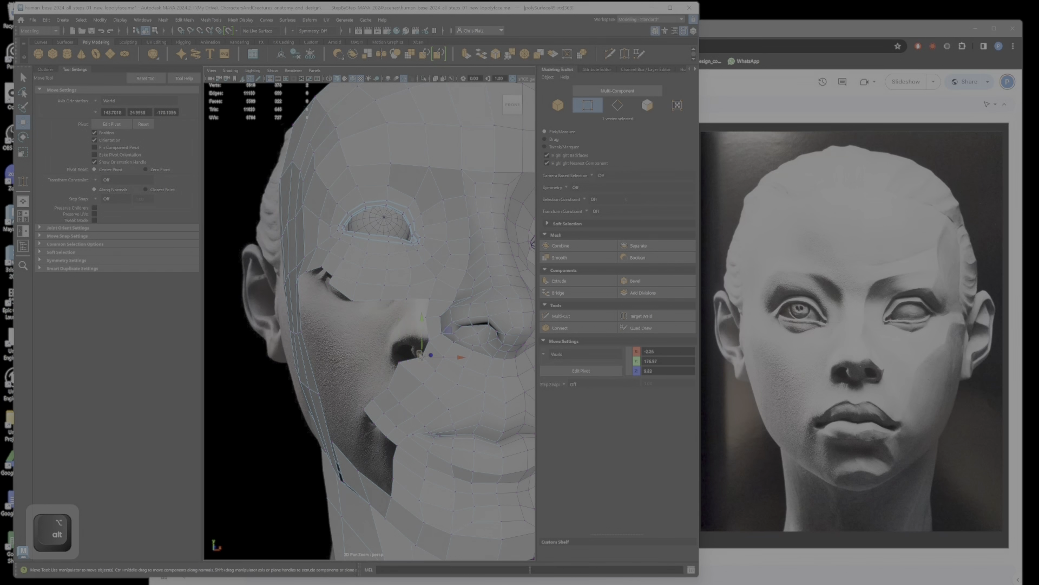
click(385, 387)
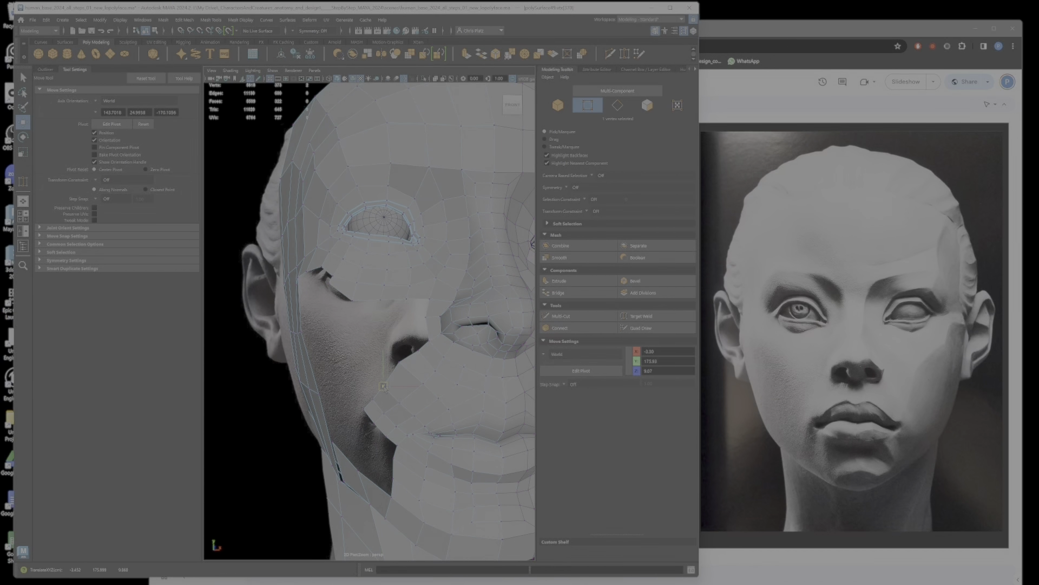
alt+drag(384, 387, 465, 328)
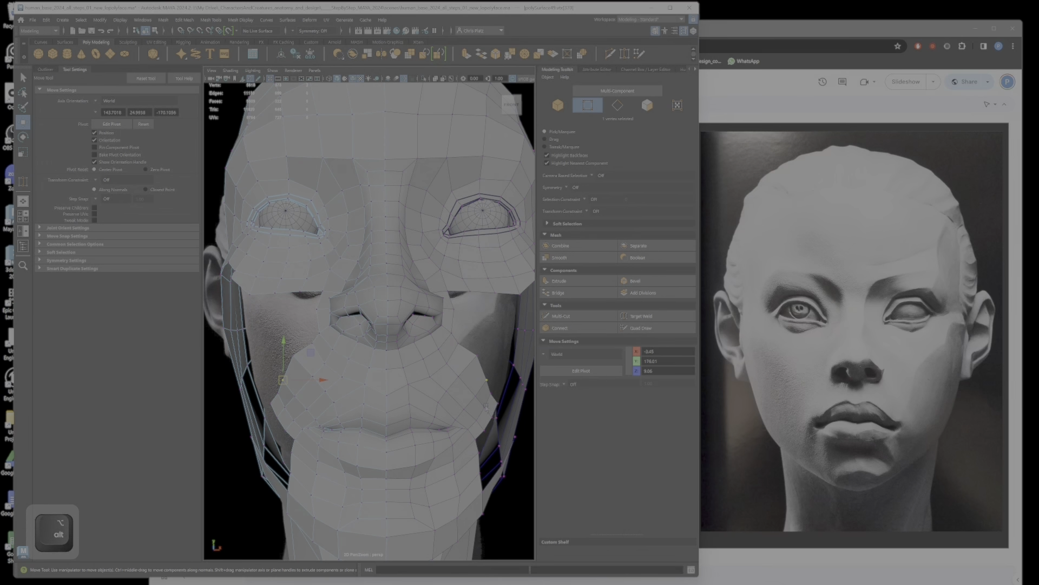
alt+drag(485, 406, 477, 408)
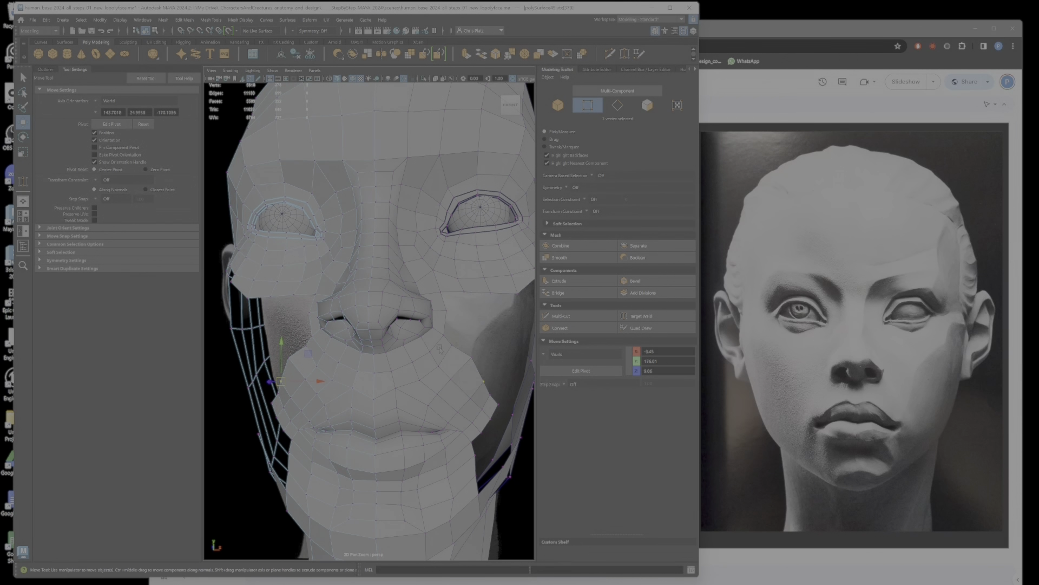
alt+drag(440, 350, 452, 352)
alt+right_drag(452, 351, 773, 450)
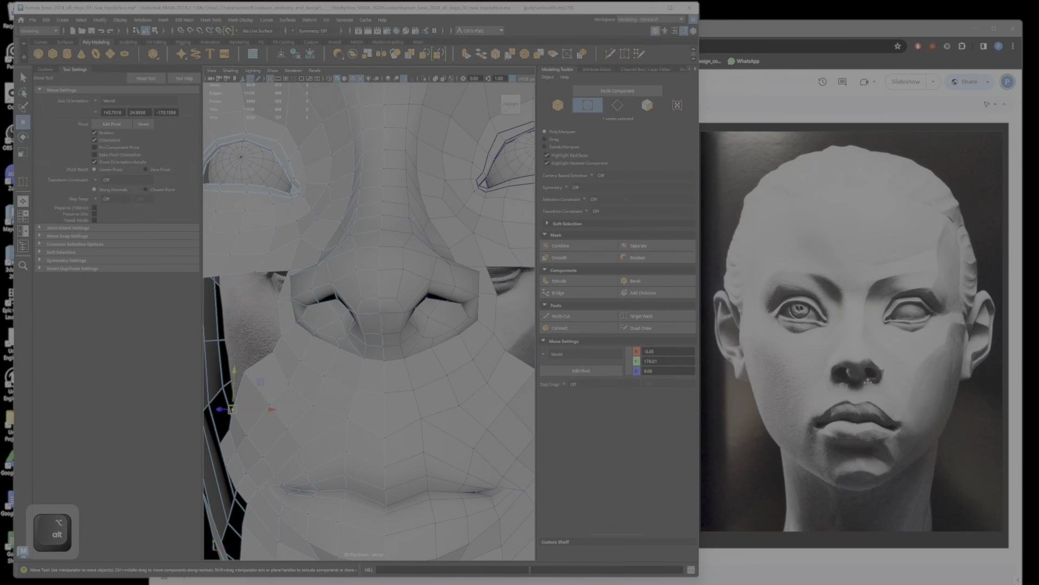
Step: Reposition the vertices along the base of the nostril outward and up to widen its lower contour on both sides
alt+drag(458, 388, 452, 323)
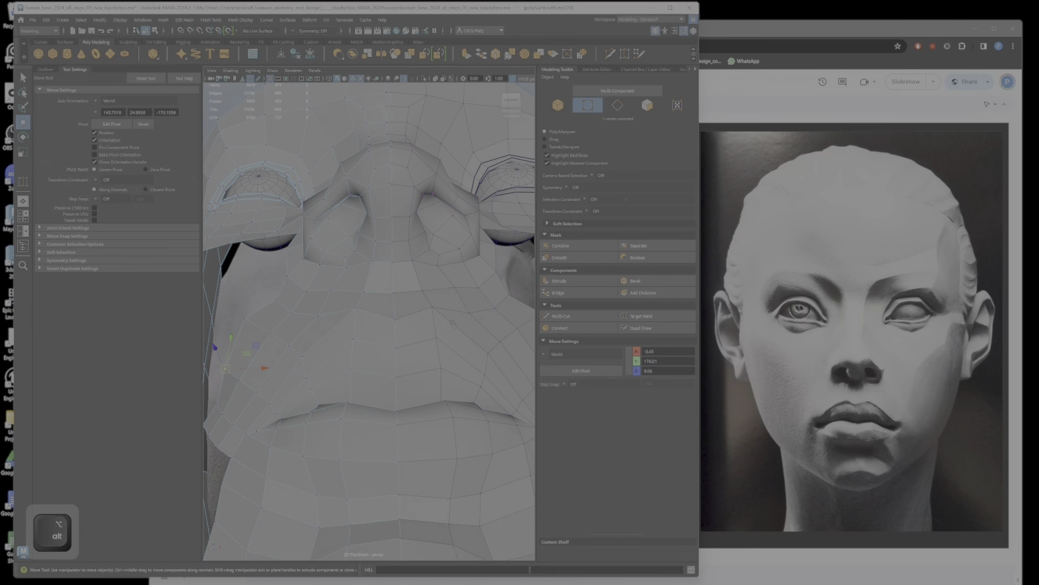
alt+drag(437, 275, 443, 352)
right_drag(448, 349, 488, 335)
click(452, 347)
right_click(452, 346)
click(438, 344)
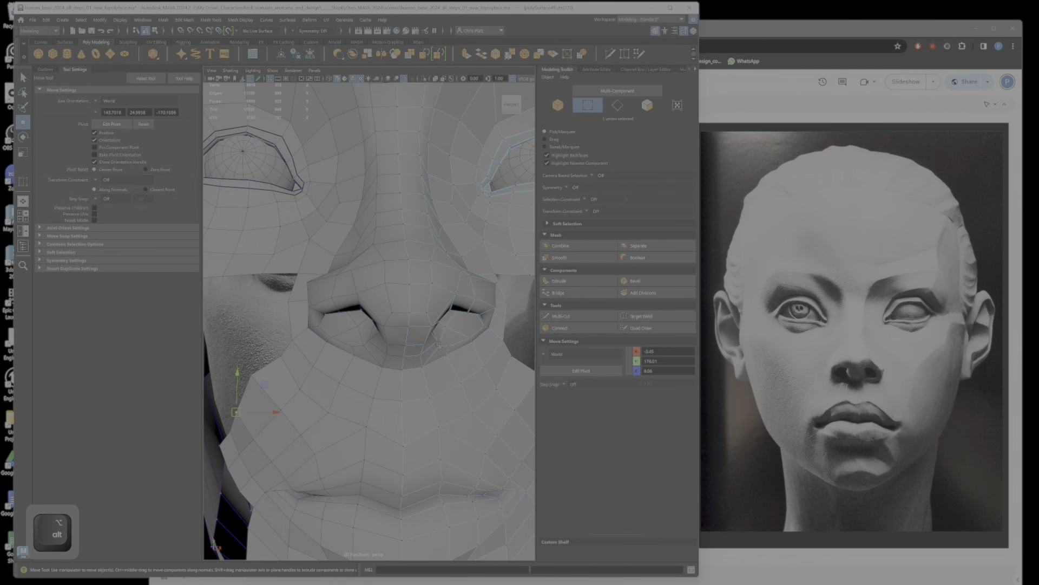
ctrl+shift+click(446, 347)
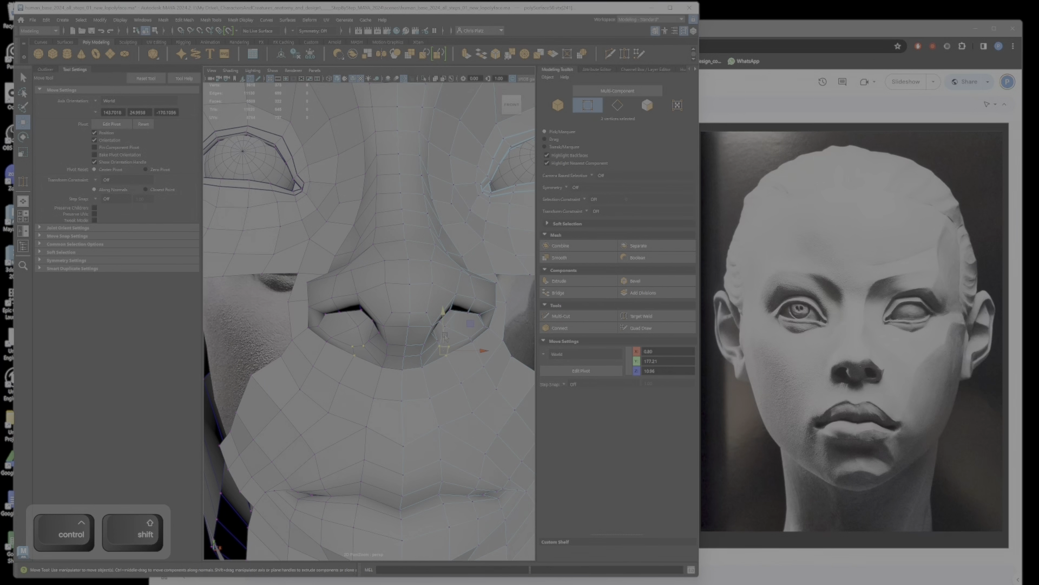
alt+drag(446, 331, 493, 329)
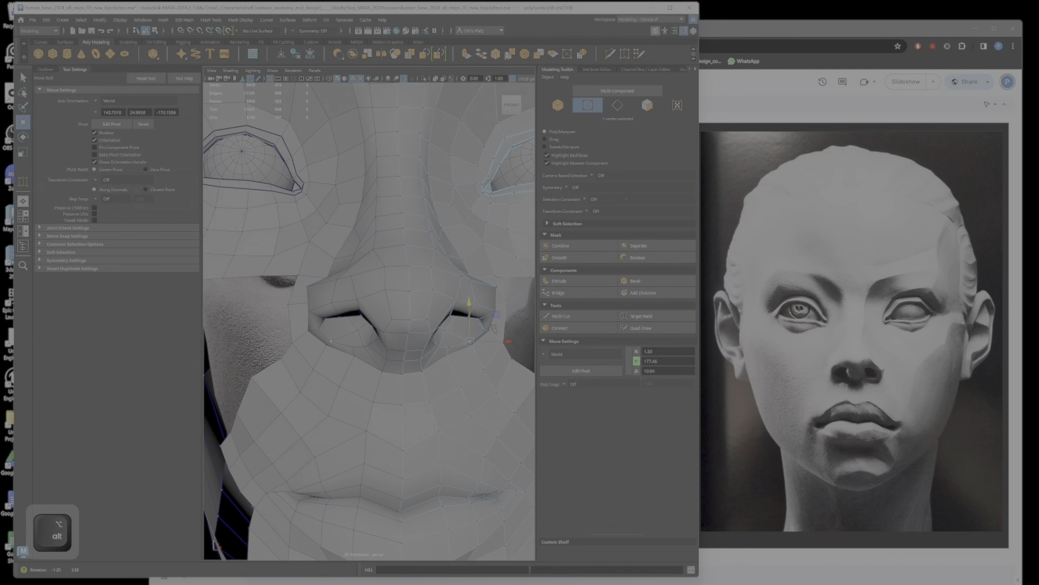
alt+right_drag(489, 337, 463, 344)
alt+middle_drag(462, 344, 412, 344)
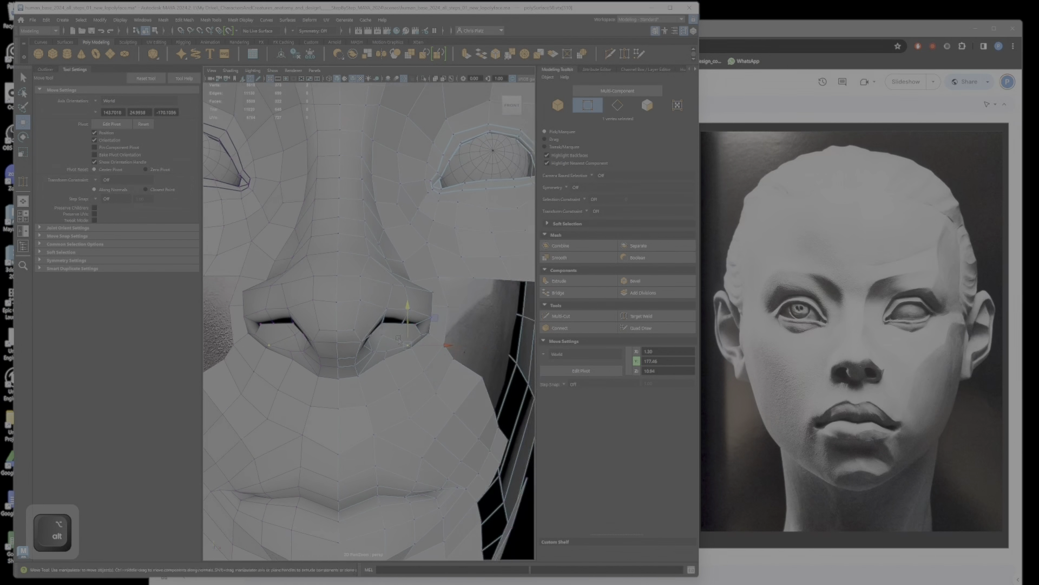
Step: Try to reposition the vertex at the outer corner of the nostril floor
alt+right_drag(382, 347, 414, 356)
shift+drag(432, 371, 475, 355)
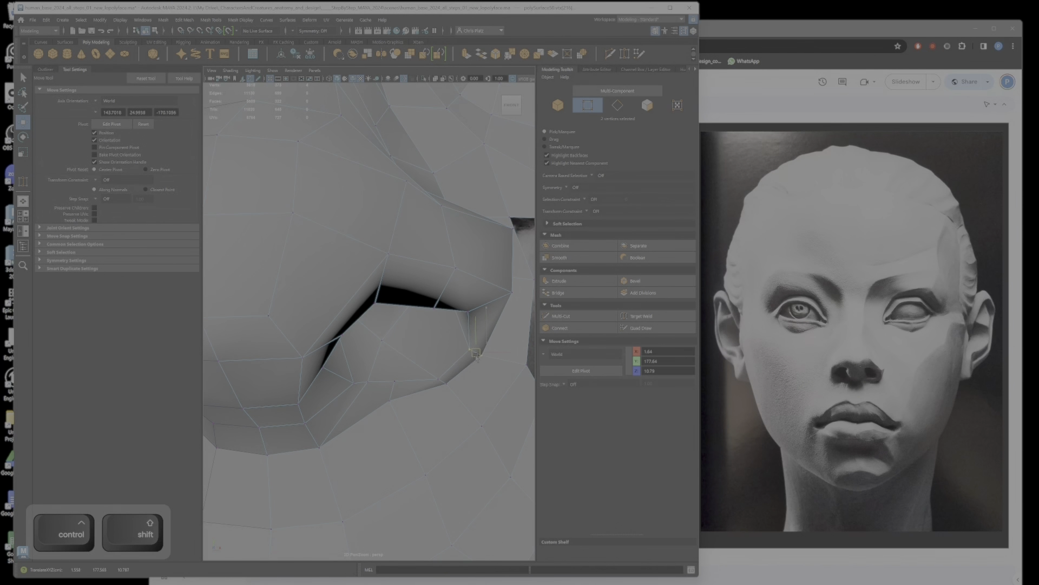
key(ctrl+z)
key(ctrl+z)
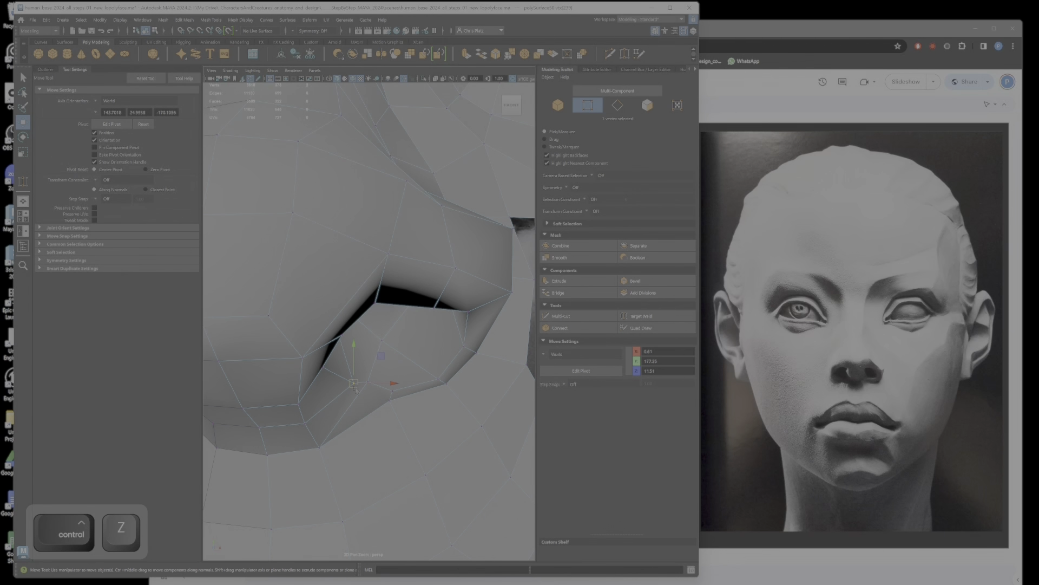
Step: Adjust the inner vertices of the nostril floor beside the columella to shape the underside of the nose
alt+middle_drag(354, 388, 711, 374)
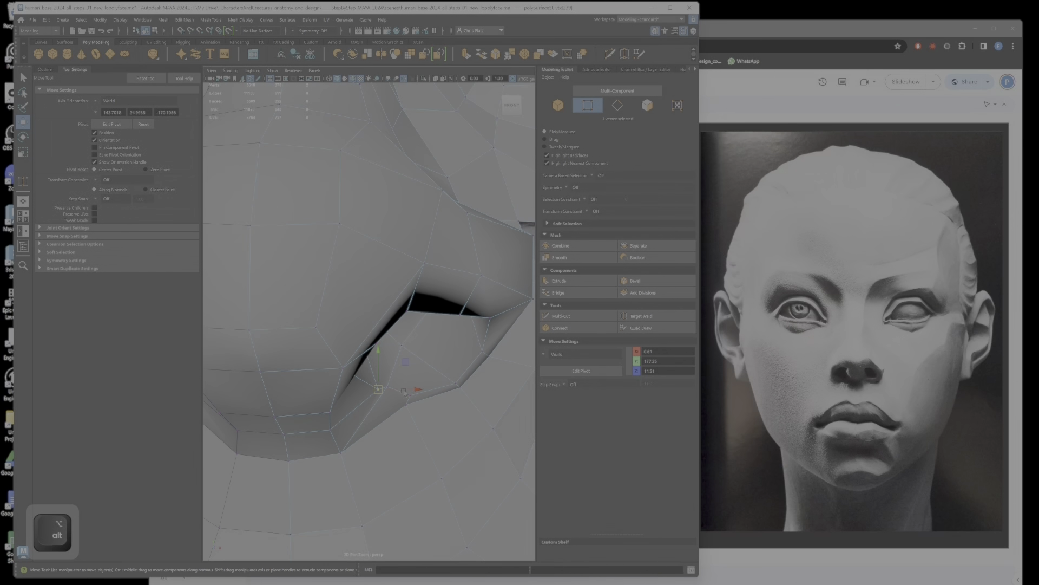
alt+middle_drag(405, 392, 415, 361)
ctrl+shift+click(391, 369)
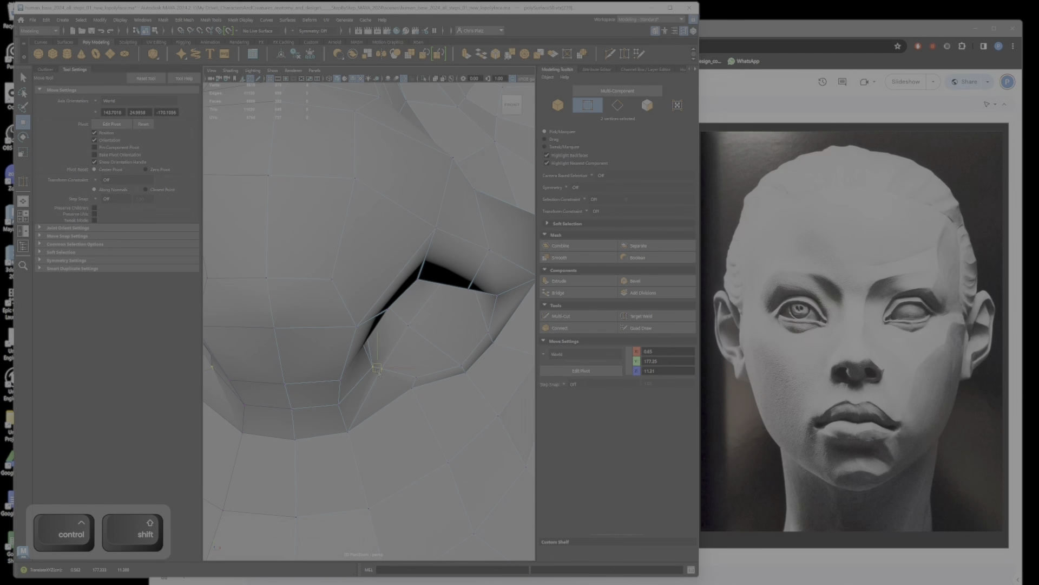
alt+drag(379, 372, 385, 341)
alt+right_drag(386, 341, 362, 327)
alt+drag(362, 327, 374, 360)
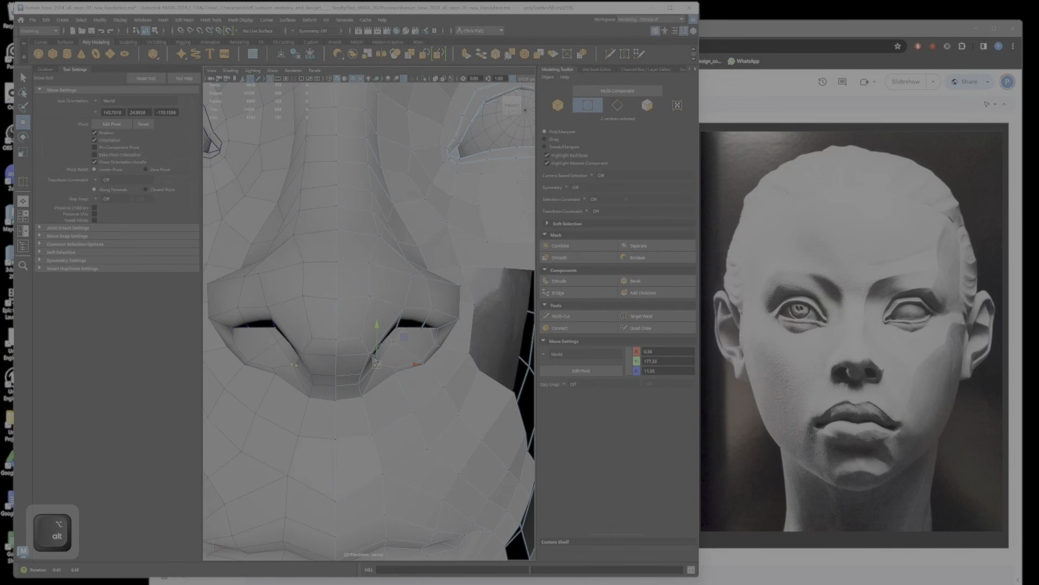
alt+right_drag(375, 360, 347, 349)
alt+middle_drag(417, 351, 380, 323)
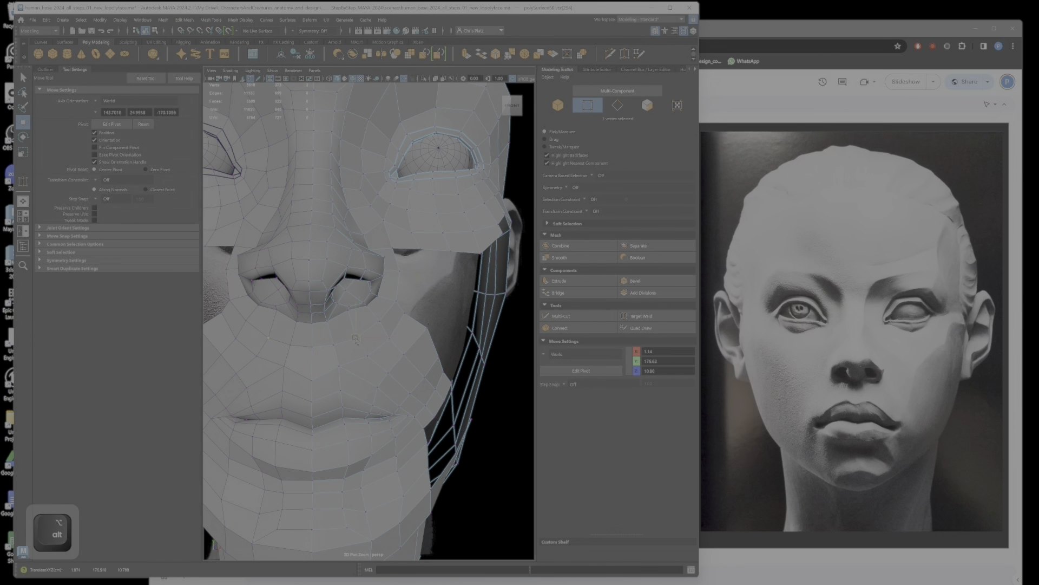
Step: Reposition the lower rim vertices toward the outer nostril to round the underside of the nose wing
middle_drag(348, 312, 347, 316)
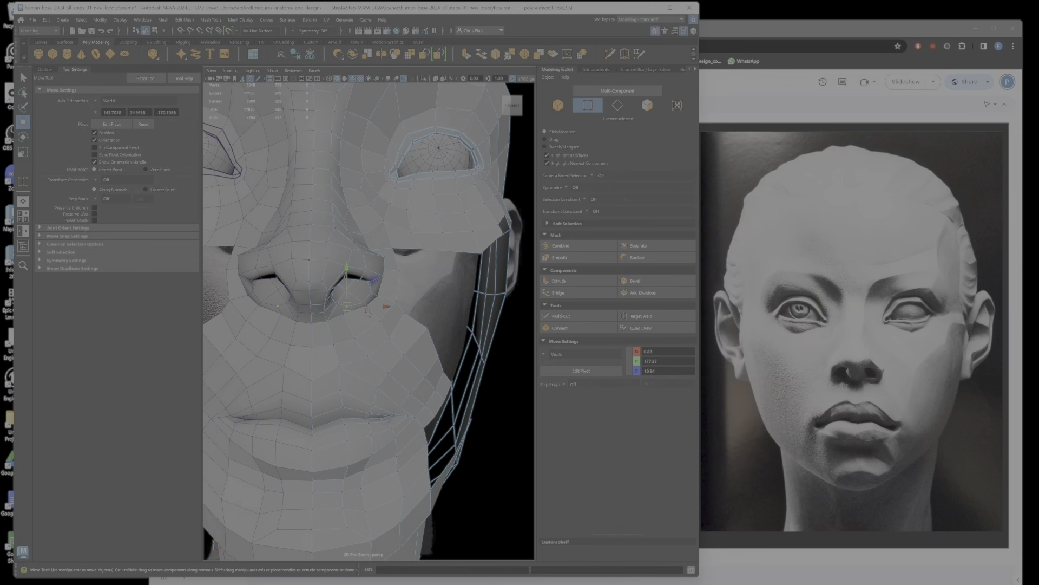
click(262, 306)
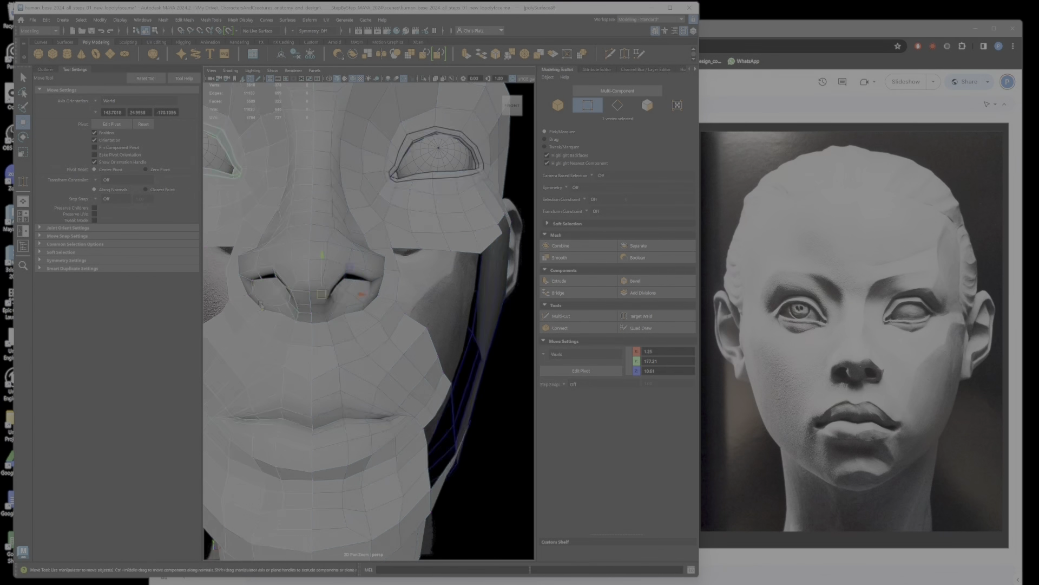
right_drag(270, 309, 235, 309)
click(263, 307)
right_drag(352, 296, 359, 300)
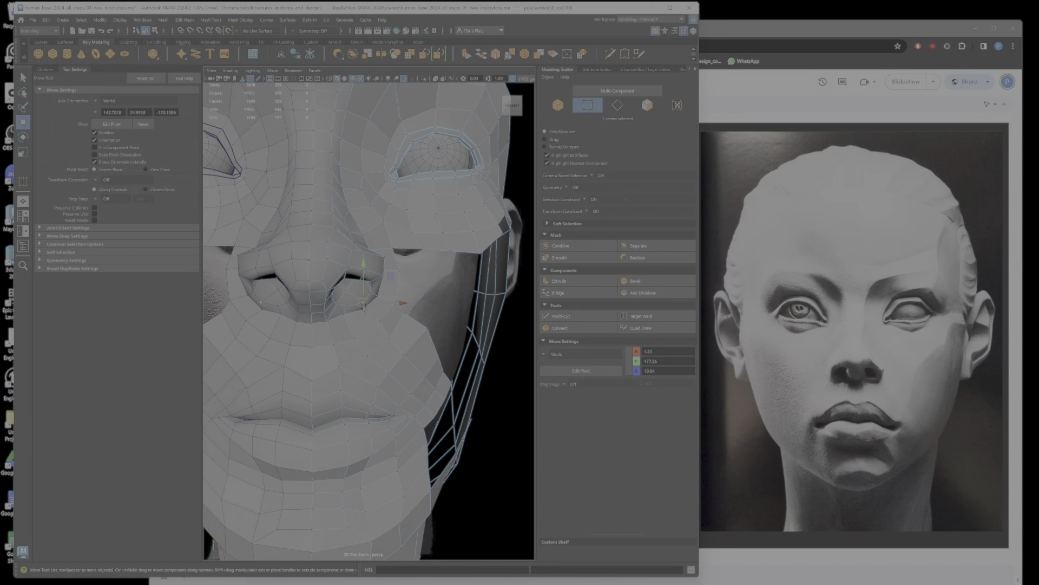
ctrl+shift+click(360, 307)
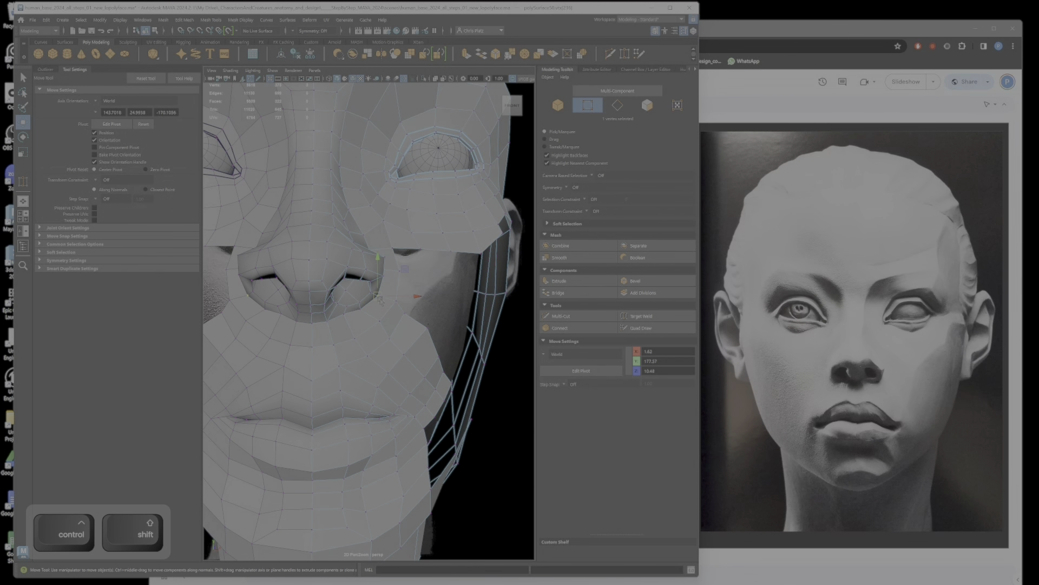
ctrl+shift+click(373, 298)
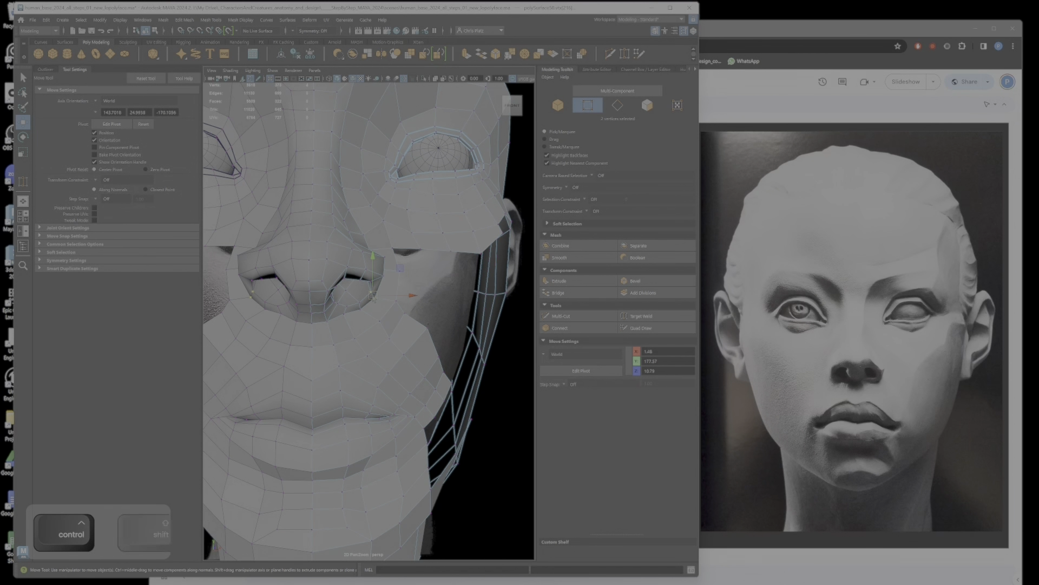
Step: Adjust the vertices on the side of the nose wing in profile and undo the accidental object selection
click(383, 264)
scroll(381, 265, up, 2)
mouse_move(381, 265)
alt+mouse_down()
mouse_move(301, 287)
mouse_move(342, 272)
mouse_move(391, 273)
mouse_move(398, 244)
mouse_move(379, 353)
mouse_move(388, 234)
mouse_move(421, 234)
mouse_move(372, 275)
alt+mouse_up()
key(ctrl+z)
ctrl+shift+click(410, 243)
alt+drag(418, 247, 291, 300)
ctrl+shift+click(310, 298)
ctrl+shift+click(319, 325)
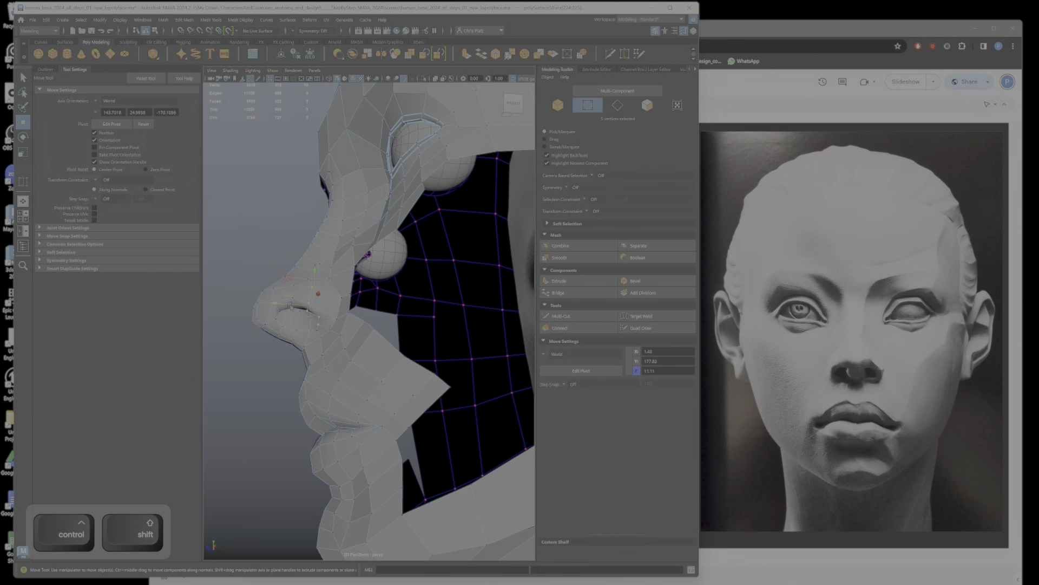
alt+drag(297, 306, 308, 284)
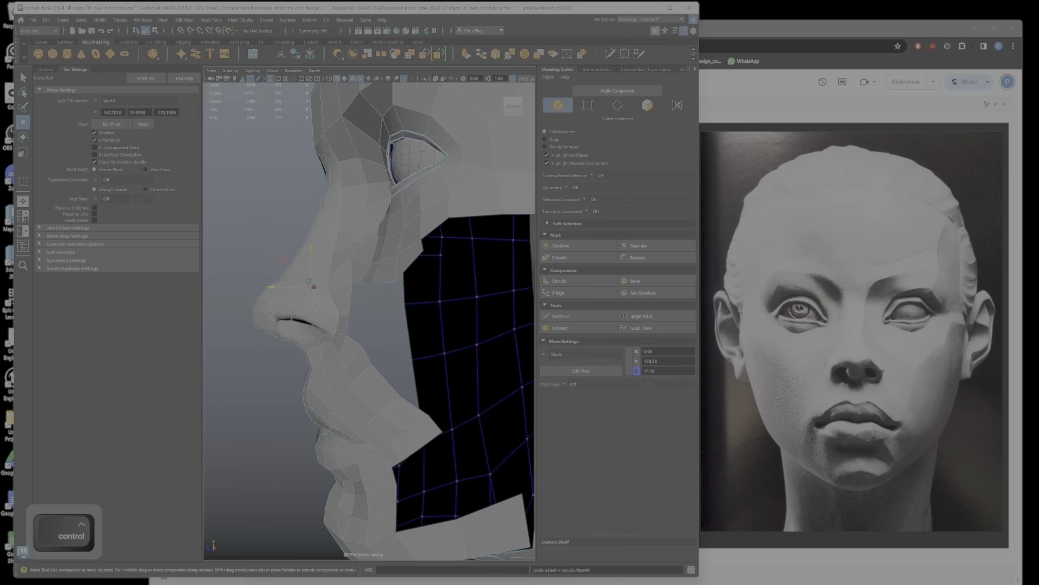
key(ctrl+z)
Step: Reposition the vertices where the side of the nose meets the cheek to smooth the transition
ctrl+shift+click(324, 290)
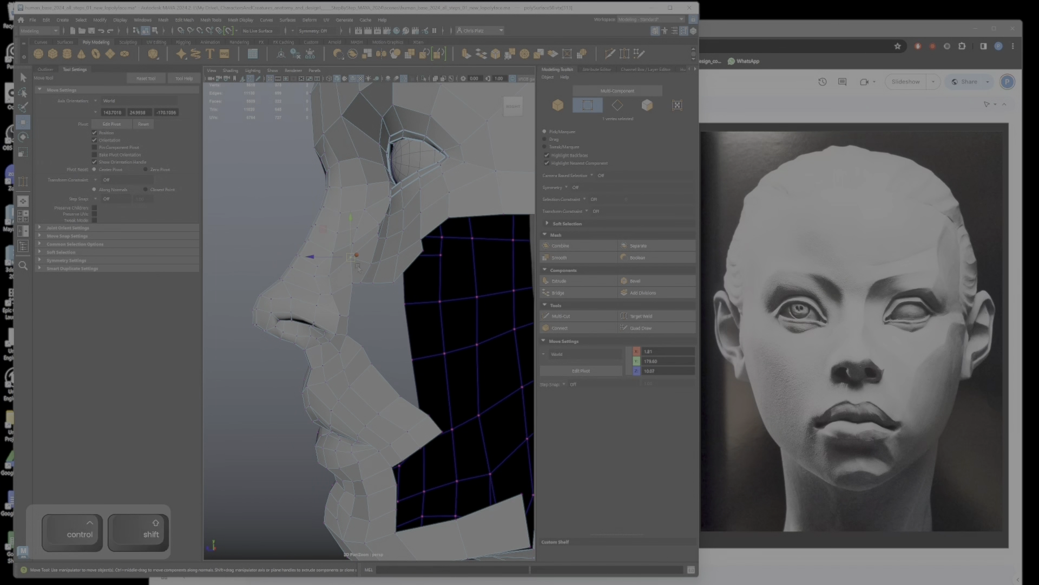
alt+drag(339, 279, 381, 346)
scroll(381, 347, down, 5)
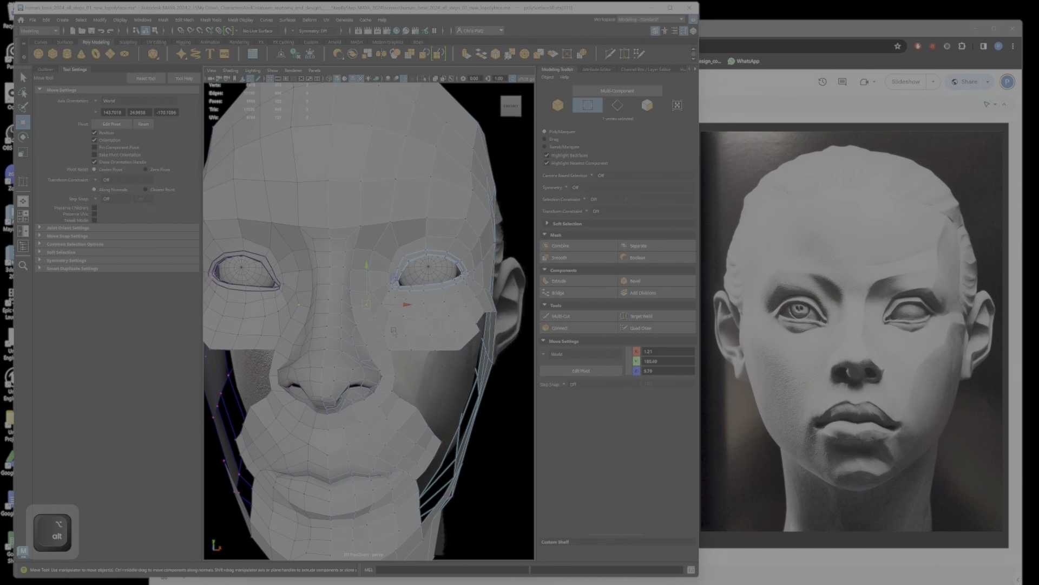
Step: Preview the head smoothed from the front, compare its proportions with the reference, and return to the unsmoothed display
scroll(381, 347, down, 5)
key(3)
scroll(381, 346, up, 5)
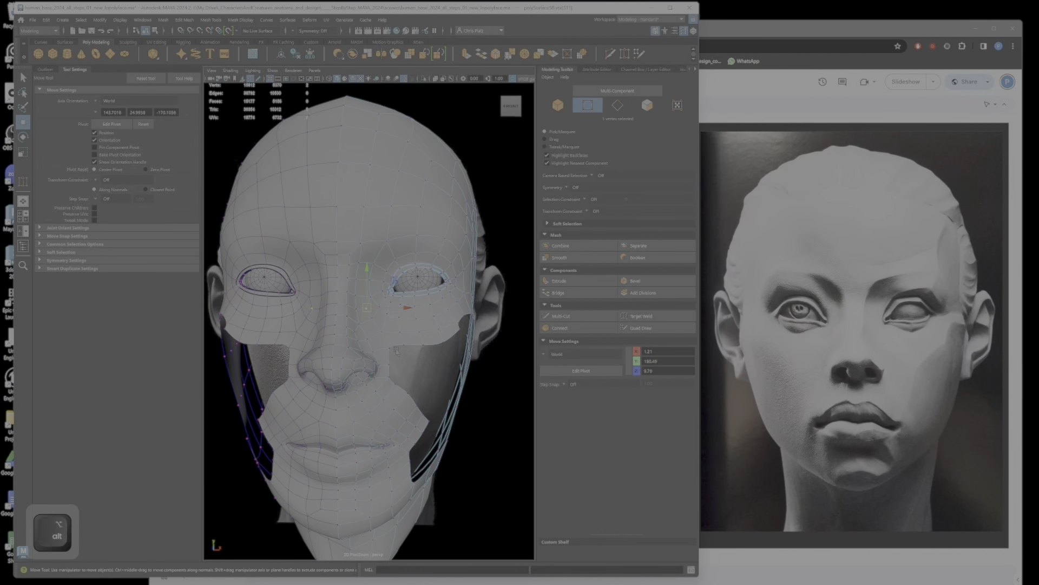
scroll(381, 347, down, 5)
alt+drag(381, 347, 383, 341)
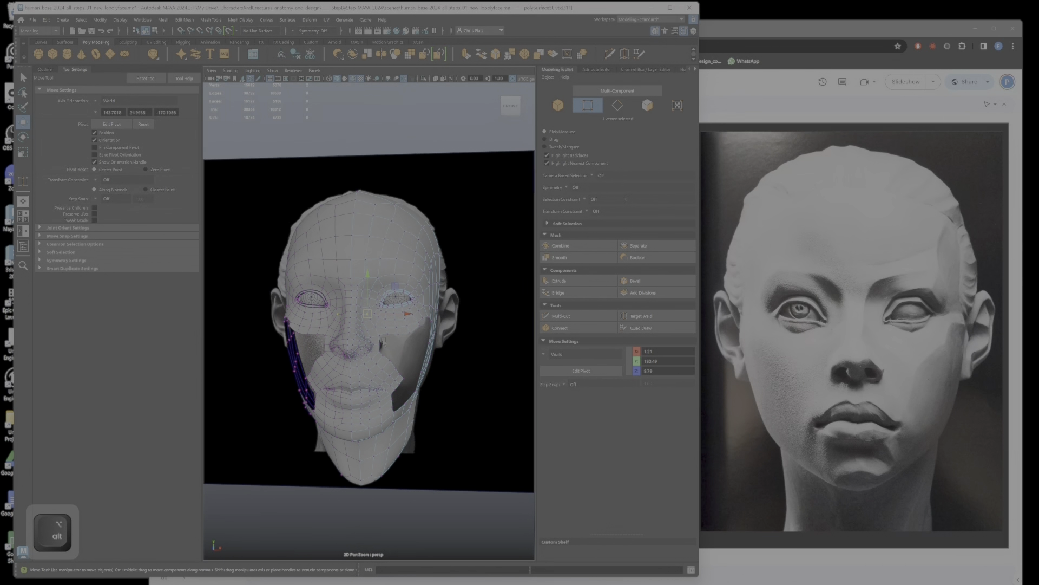
alt+right_drag(383, 340, 400, 352)
key(1)
alt+drag(401, 360, 392, 330)
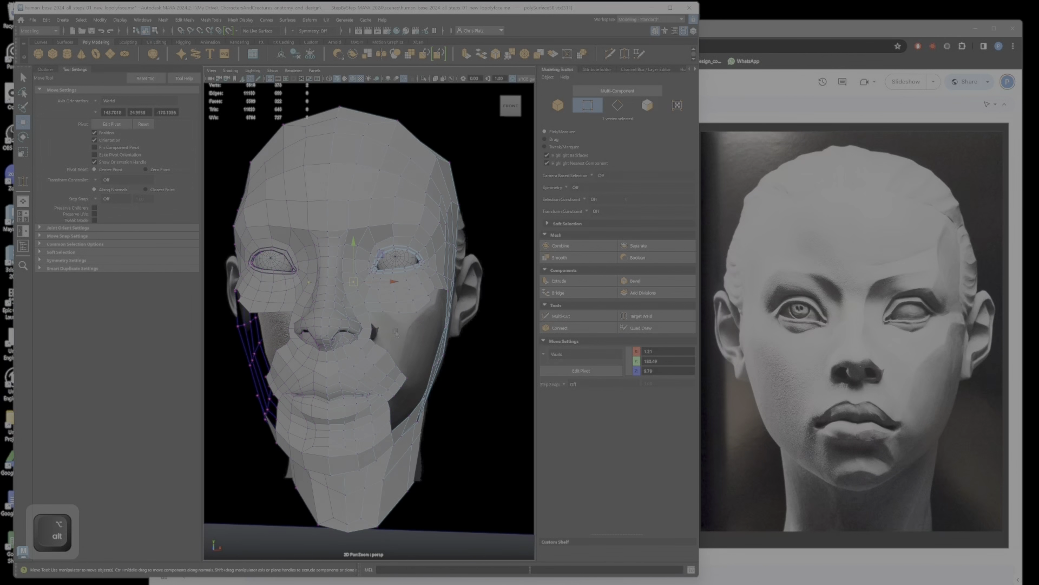
Step: Extrude the lower border edges of the cheek beneath the eye downward to add a new row of faces
alt+right_drag(391, 330, 419, 346)
alt+drag(419, 347, 398, 295)
right_drag(399, 295, 427, 301)
ctrl+shift+click(412, 306)
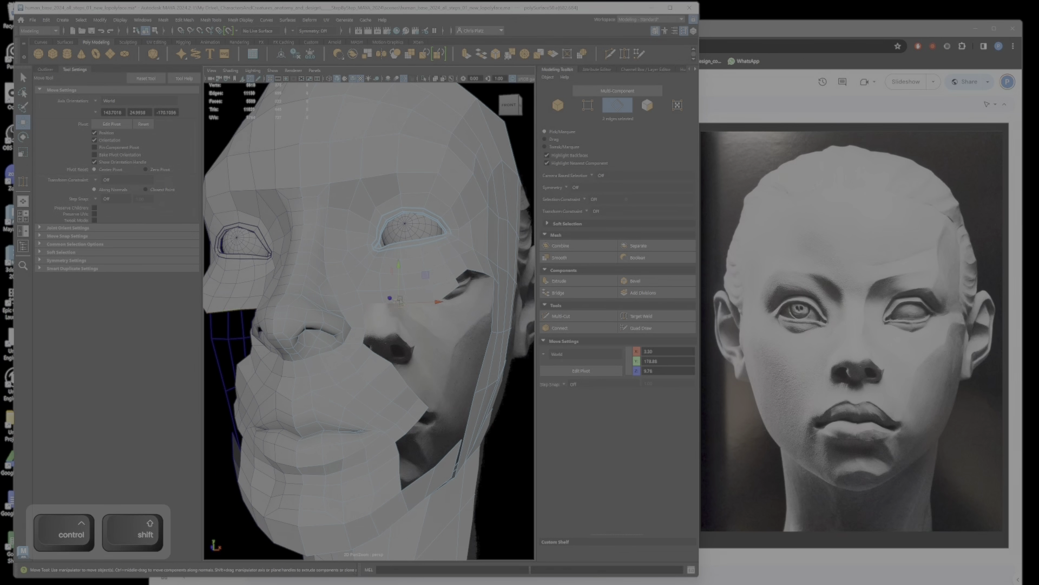
shift+drag(400, 299, 401, 295)
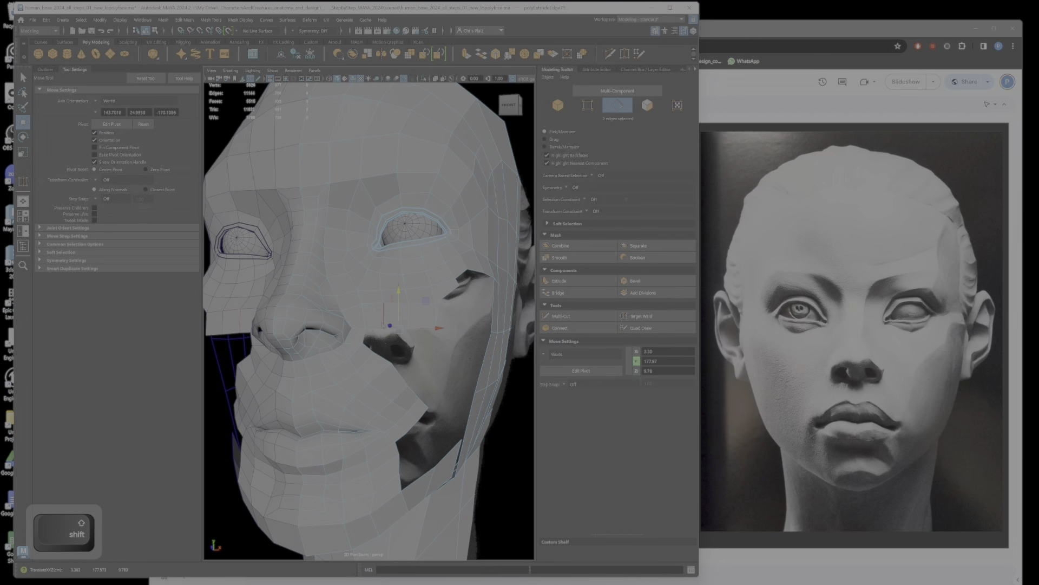
right_drag(383, 325, 351, 339)
click(506, 441)
Step: Join the inner corner of the extruded cheek row to the border beside the nostril with Target Weld
scroll(373, 327, up, 4)
click(374, 328)
click(360, 337)
scroll(365, 340, up, 5)
alt+drag(367, 342, 353, 337)
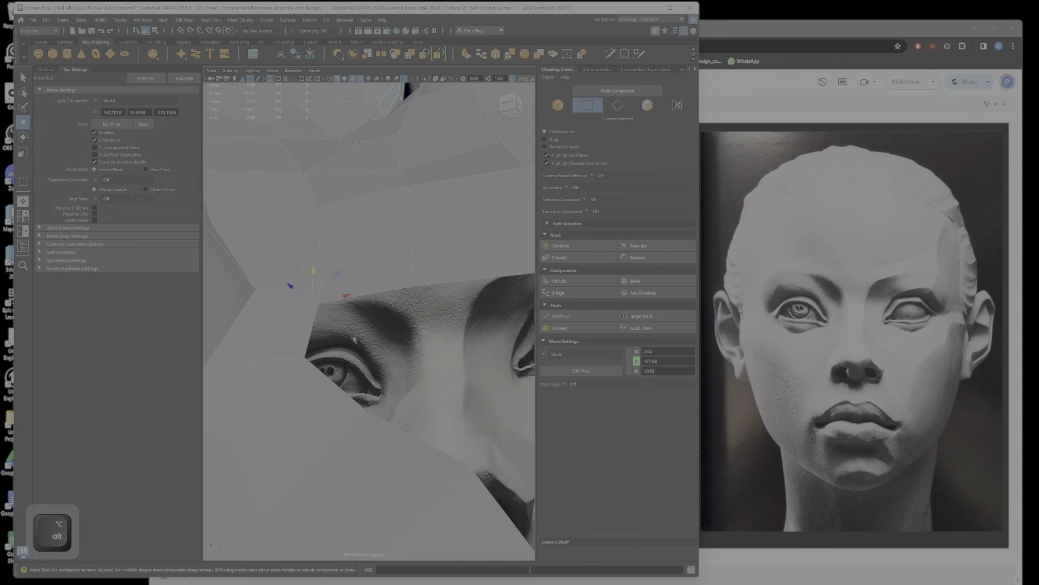
drag(313, 285, 384, 317)
click(642, 315)
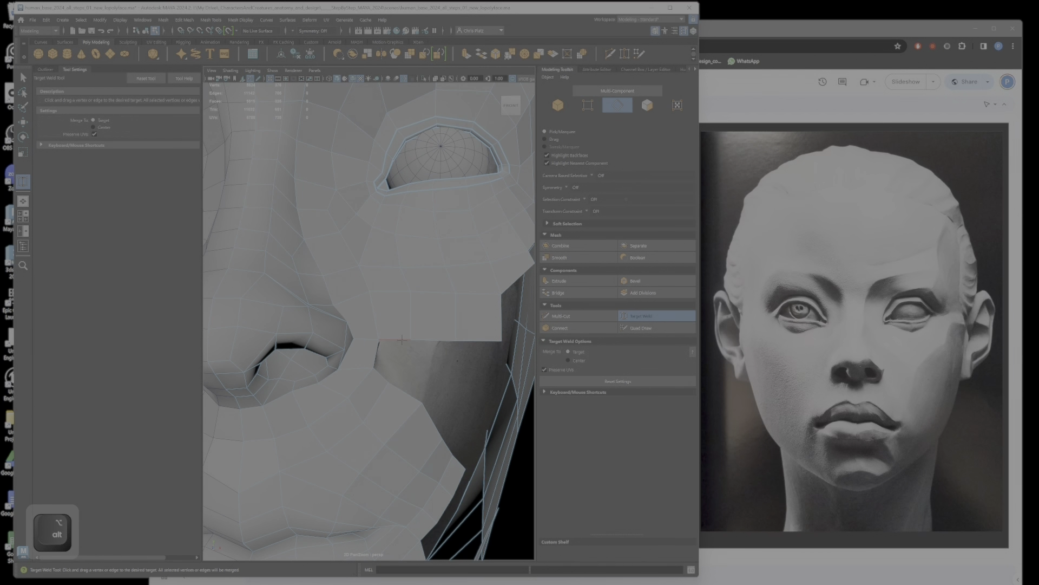
Step: Bridge three pairs of facing border edges to close the gap between the under-eye cheek and the mouth area
key(q)
click(399, 340)
ctrl+shift+click(382, 375)
click(576, 293)
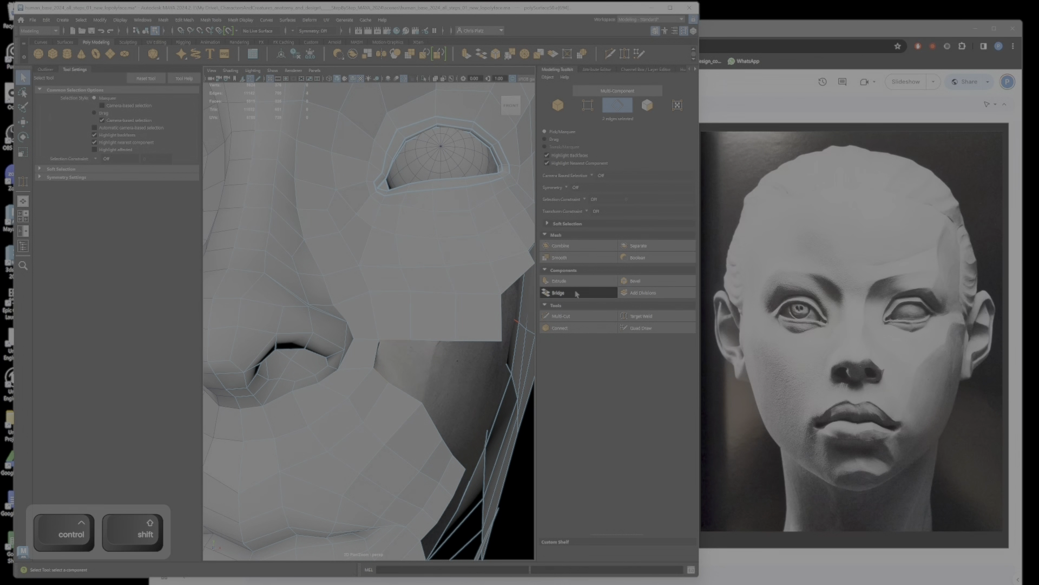
click(430, 343)
ctrl+shift+click(407, 393)
key(g)
alt+middle_drag(462, 334, 424, 299)
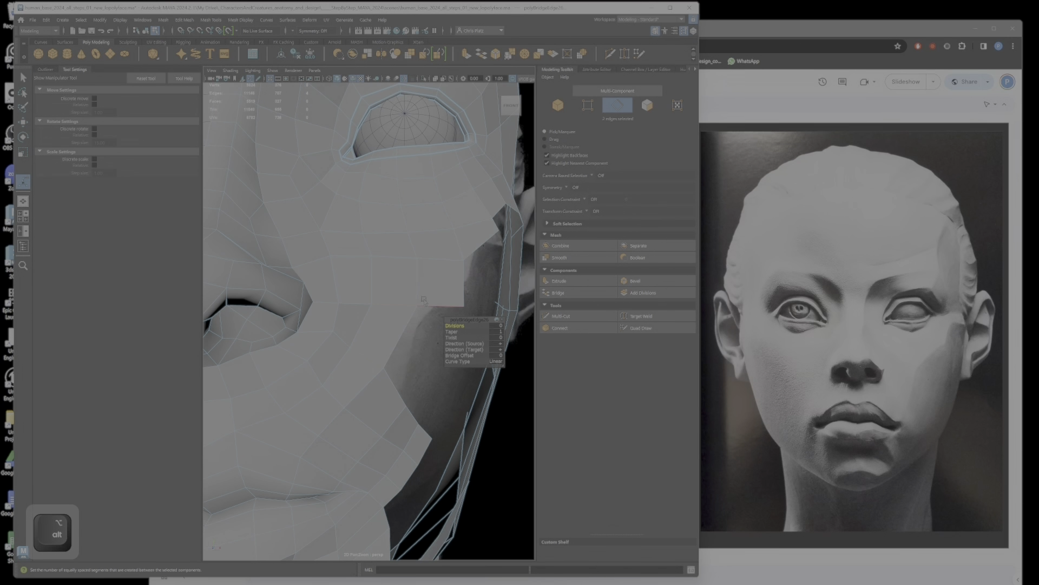
click(434, 307)
ctrl+shift+click(397, 387)
key(g)
Step: Reposition the corner vertex on the stepped outer border of the cheek below the eye
scroll(396, 388, down, 5)
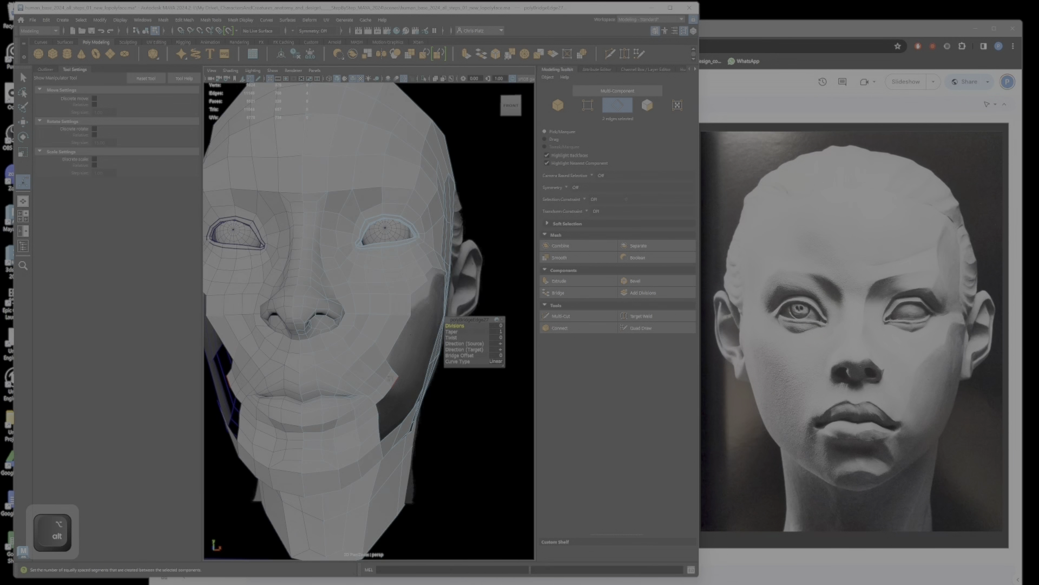
alt+drag(411, 376, 362, 305)
scroll(361, 305, up, 6)
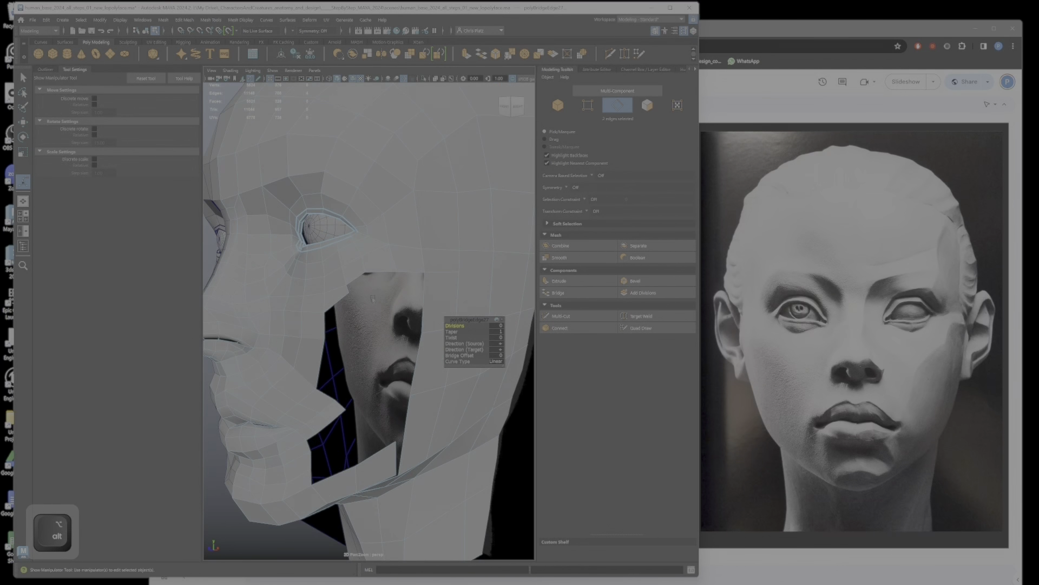
right_click(354, 295)
right_drag(321, 290, 314, 294)
alt+drag(366, 298, 346, 289)
key(e)
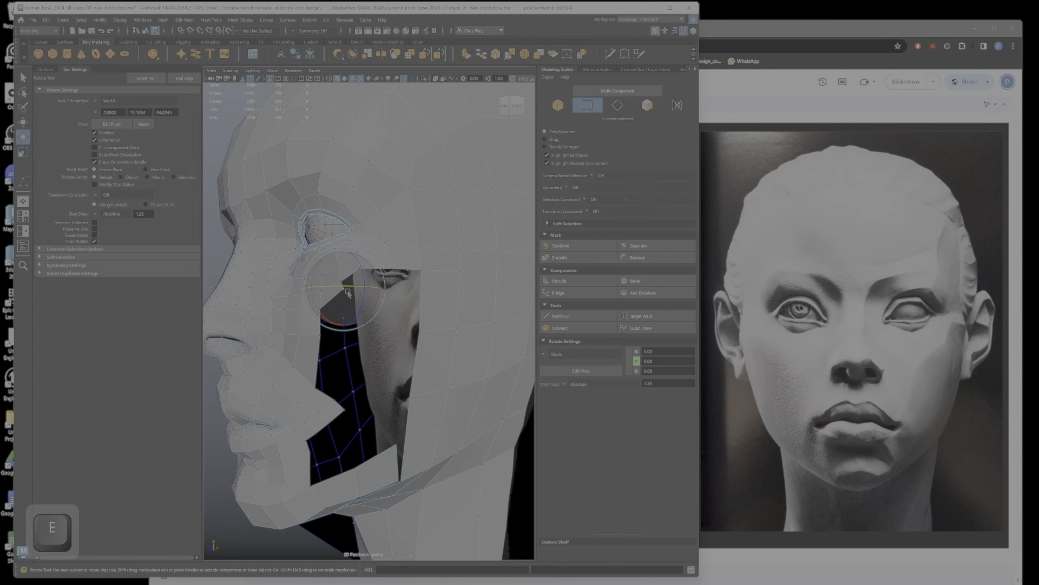
key(w)
Step: Extrude the two horizontal border edges at the outer cheek below the eye downward to start a new row of faces
right_drag(378, 266, 377, 248)
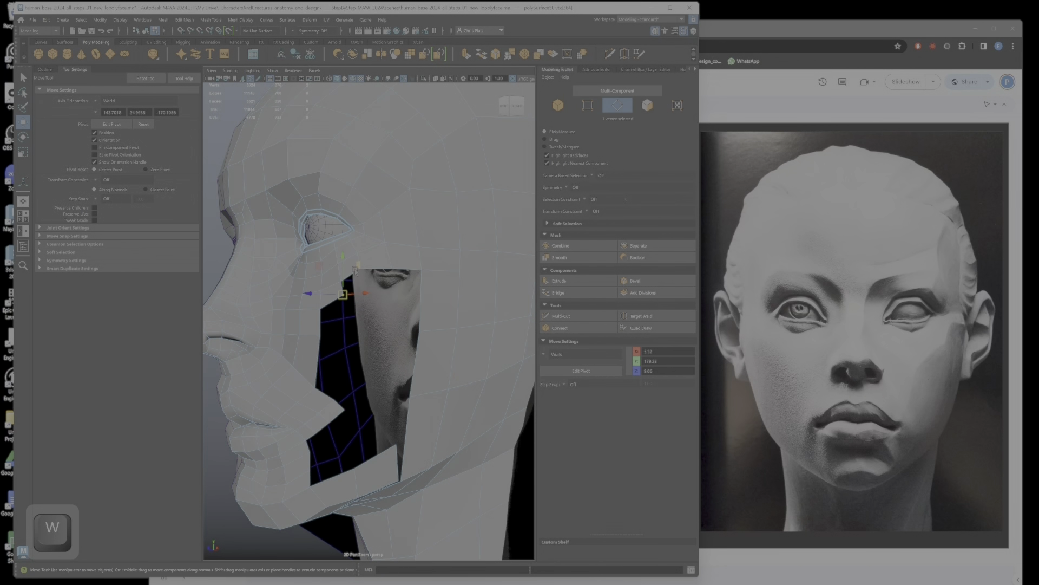
click(393, 272)
ctrl+shift+click(374, 270)
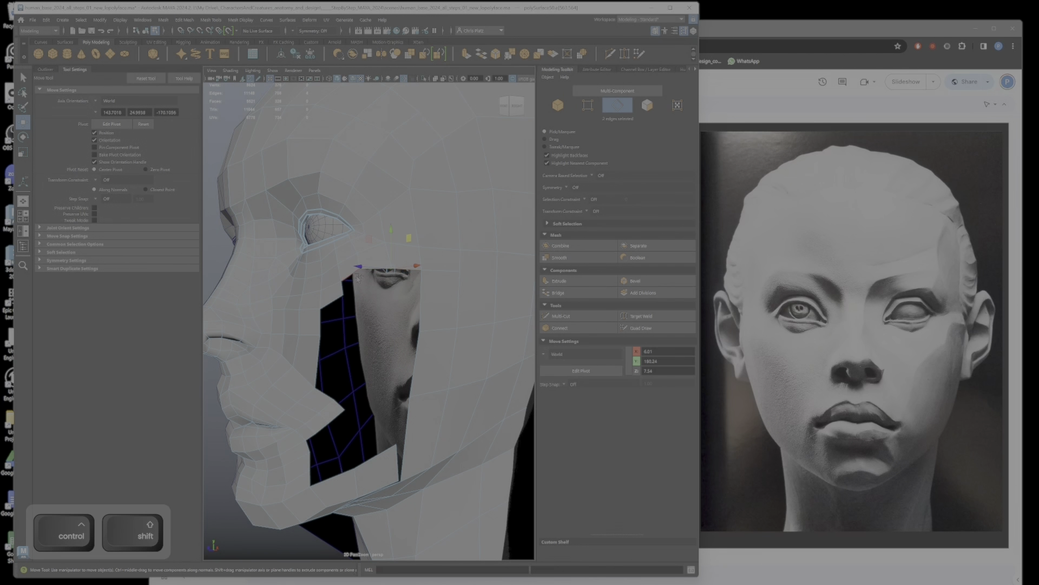
shift+drag(372, 259, 385, 262)
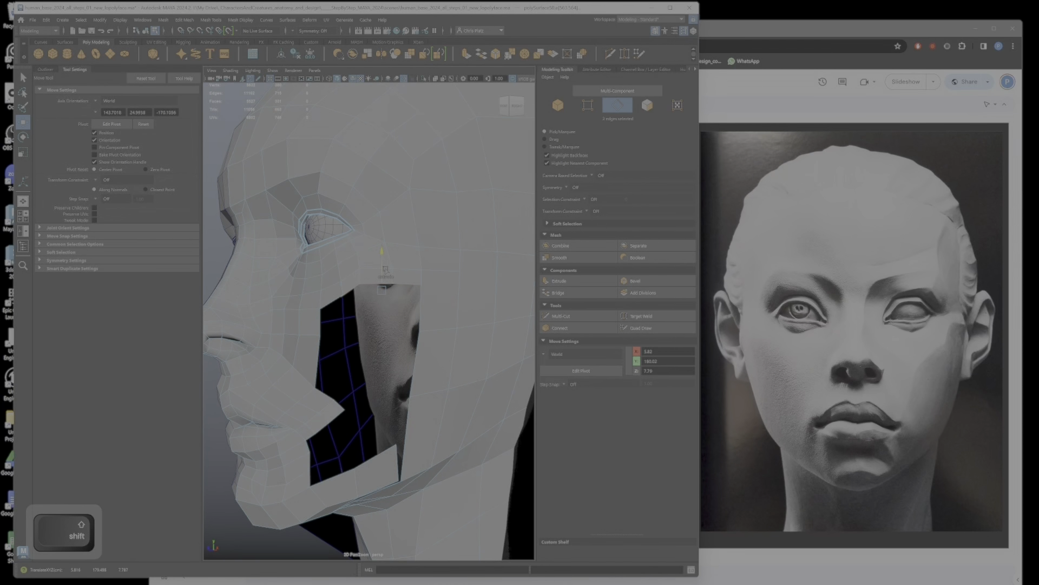
alt+drag(408, 285, 448, 293)
alt+right_drag(448, 293, 470, 301)
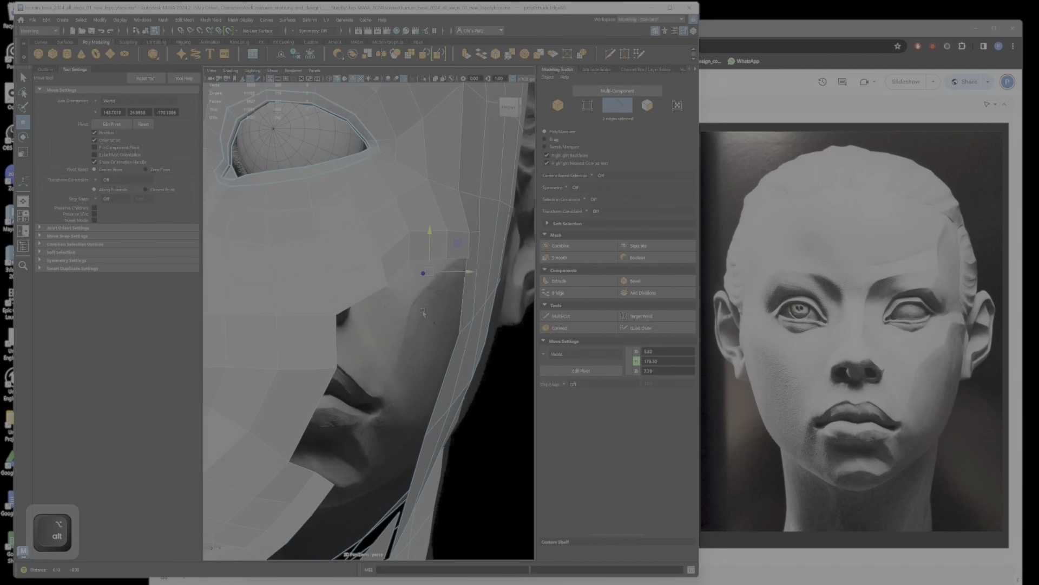
Step: Reposition individual border vertices of the cheek beneath the eye to follow the rounded cheekbone contour
alt+drag(470, 301, 325, 378)
alt+right_drag(325, 379, 330, 464)
right_drag(292, 181, 275, 182)
alt+drag(275, 182, 317, 342)
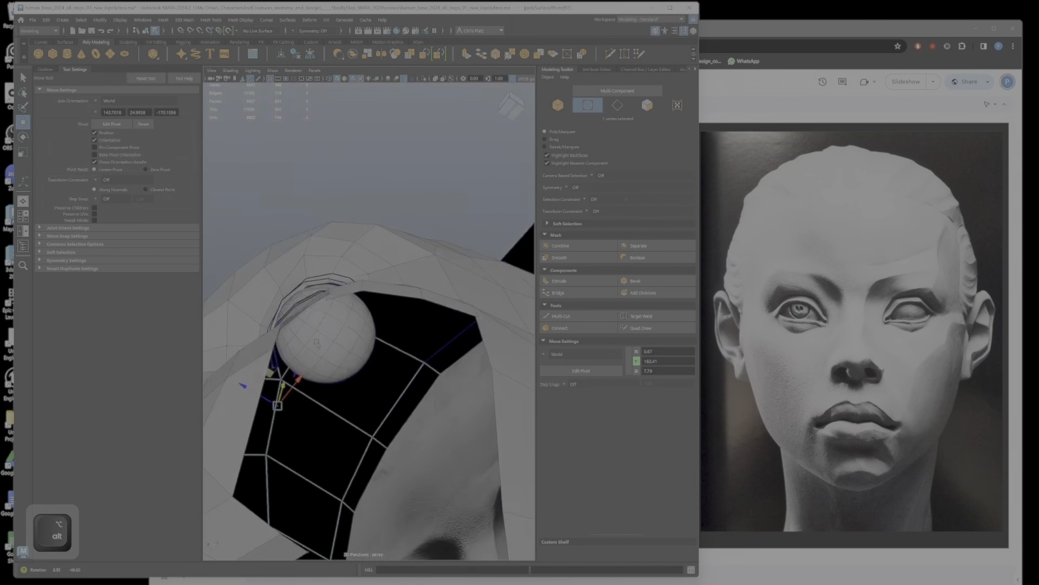
click(375, 164)
click(381, 278)
right_drag(381, 279, 345, 278)
click(327, 298)
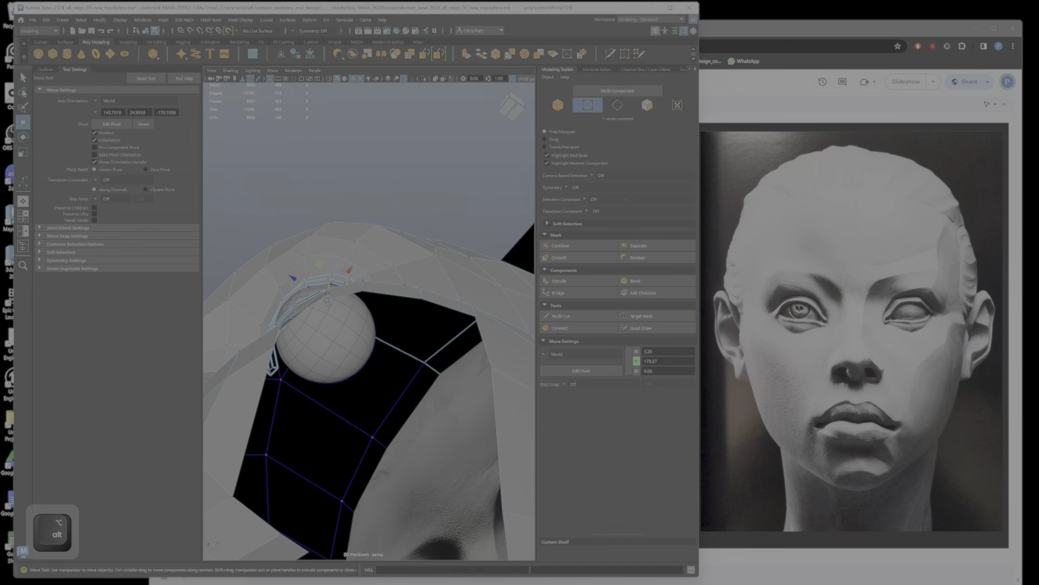
alt+drag(338, 295, 365, 403)
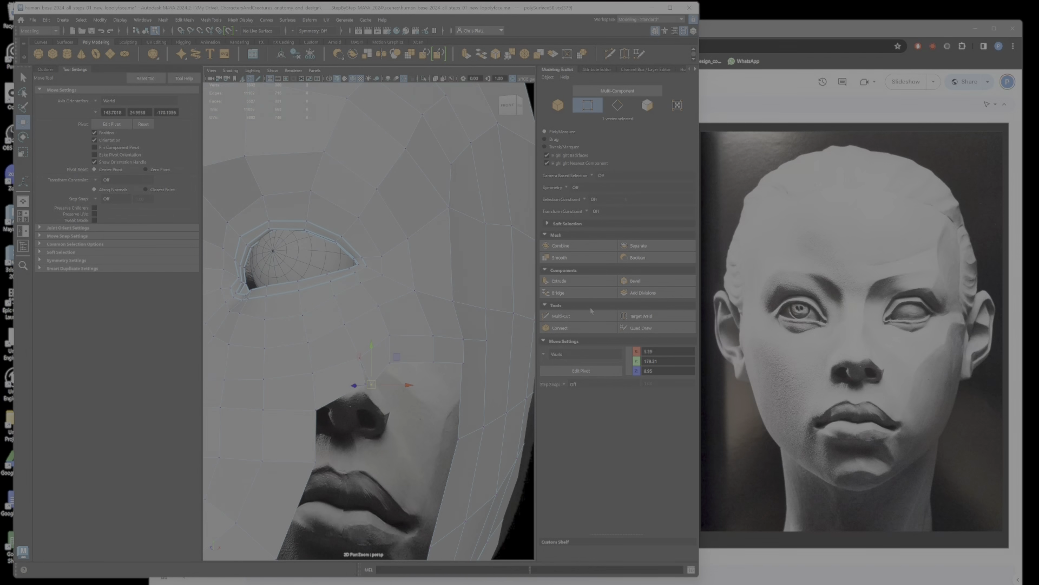
Step: Move the lower border vertices of the extruded outer cheek row downward to even out the cheek edge
click(642, 316)
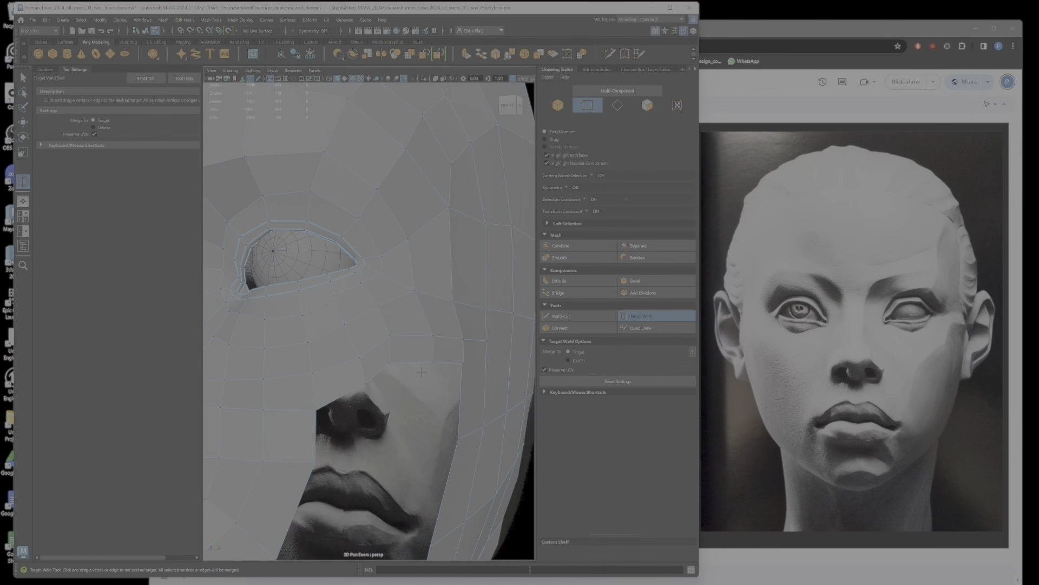
key(w)
ctrl+shift+click(434, 361)
ctrl+shift+click(389, 362)
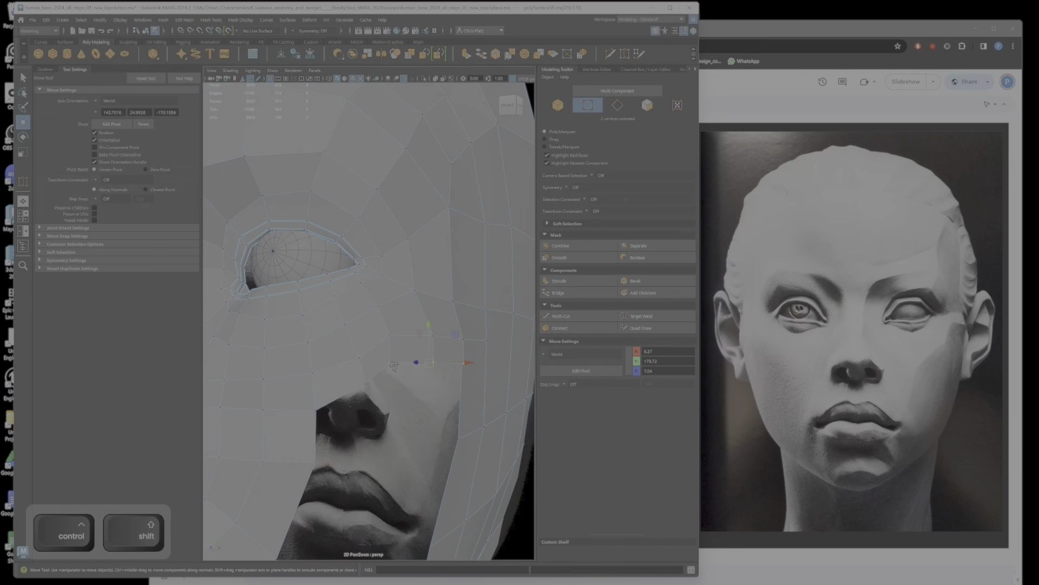
drag(429, 353, 429, 363)
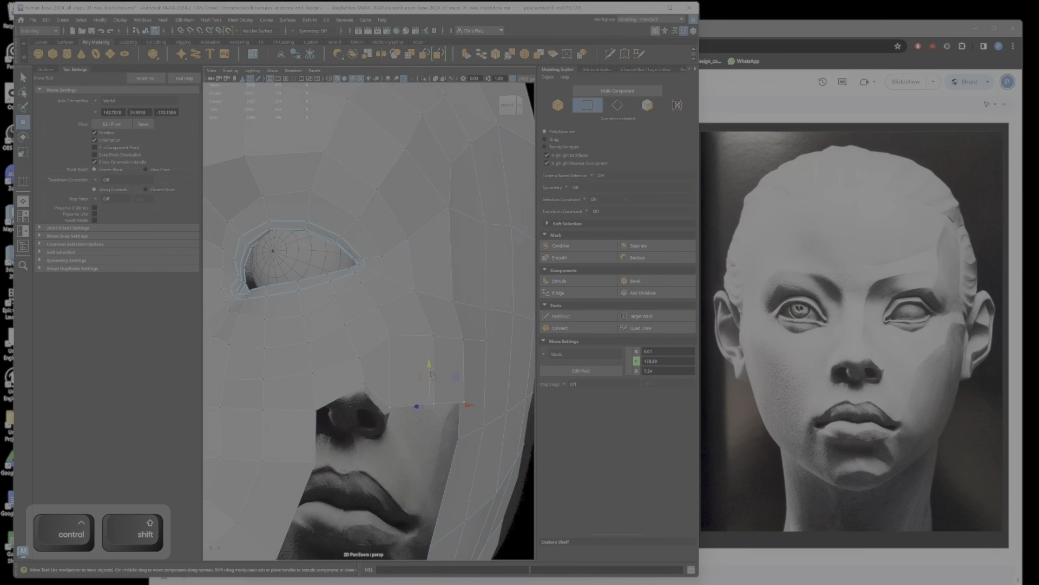
key(ctrl+z)
ctrl+shift+click(367, 384)
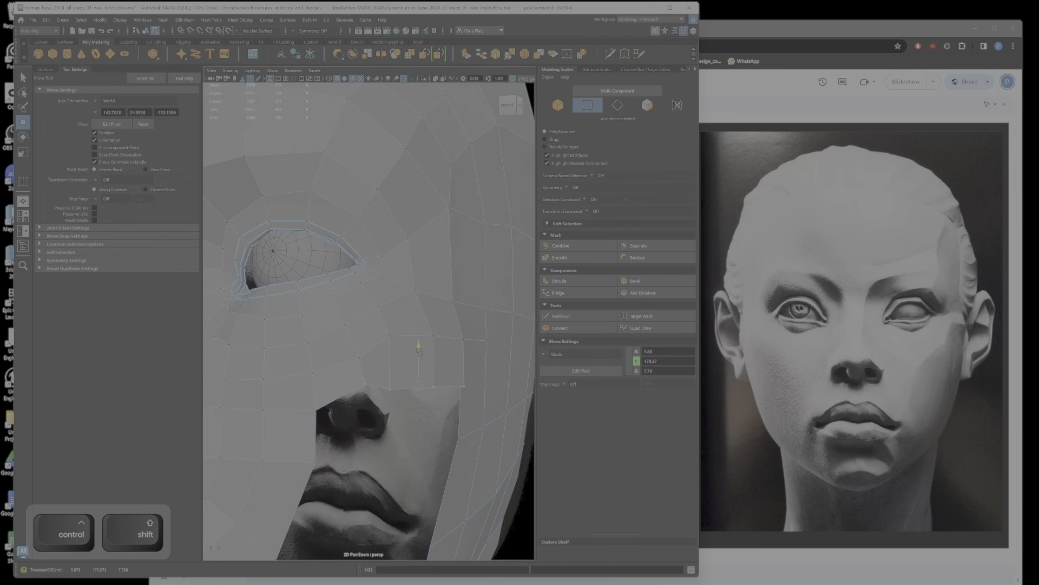
mouse_move(417, 346)
mouse_down()
mouse_move(417, 371)
mouse_move(375, 384)
mouse_up()
ctrl+drag(380, 425, 336, 410)
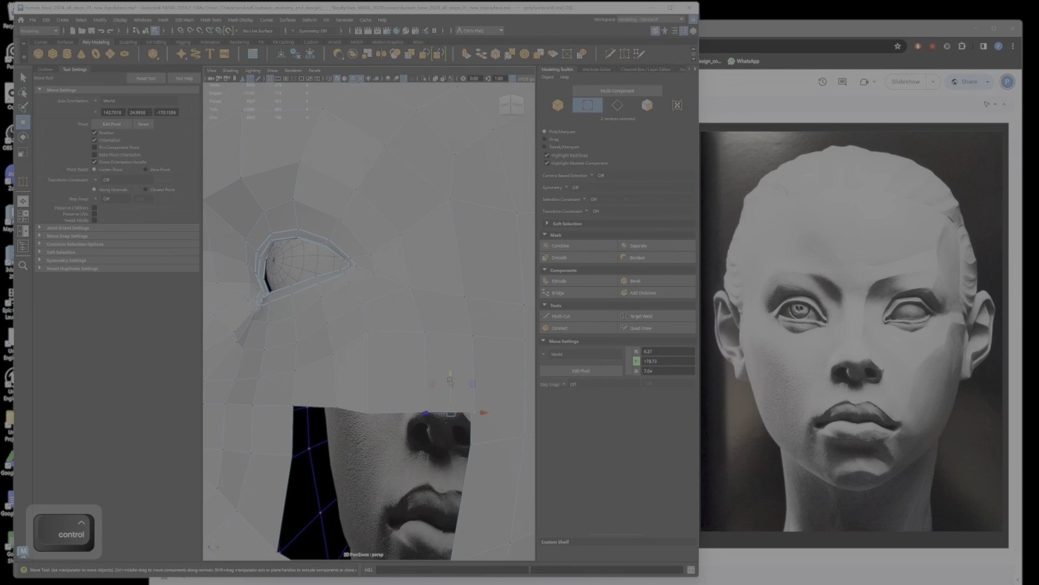
drag(449, 381, 366, 384)
key(ctrl+z)
Step: Adjust the corner vertex on the cheek's open outer border and a neighbouring cheek vertex at nostril height
click(649, 317)
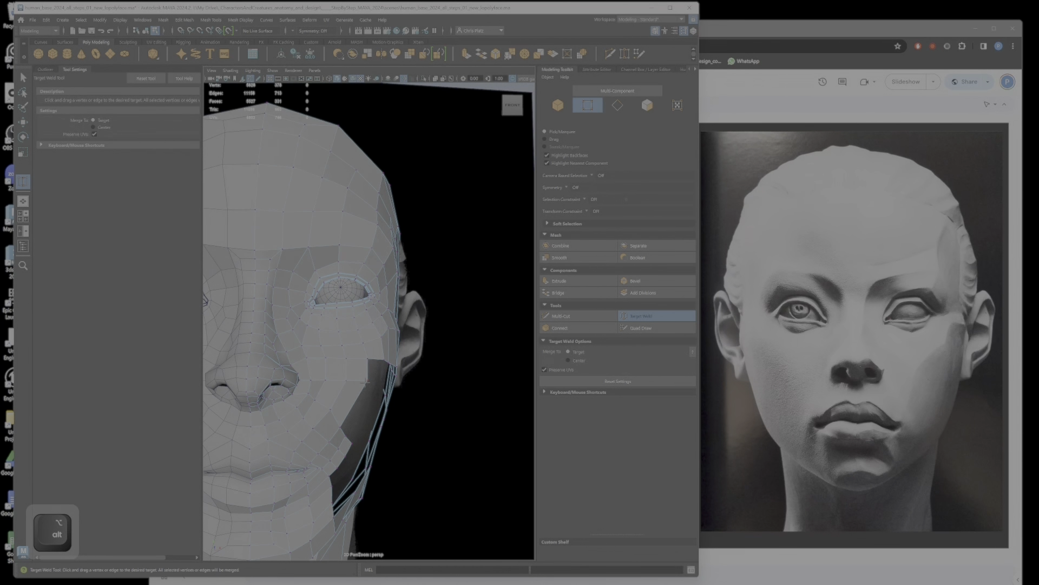
key(w)
click(368, 389)
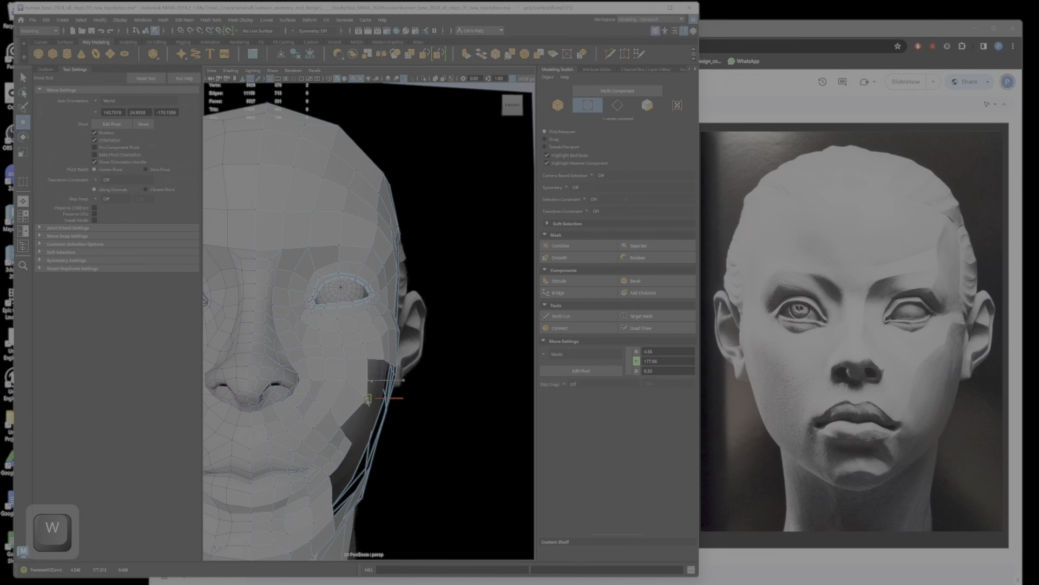
click(345, 390)
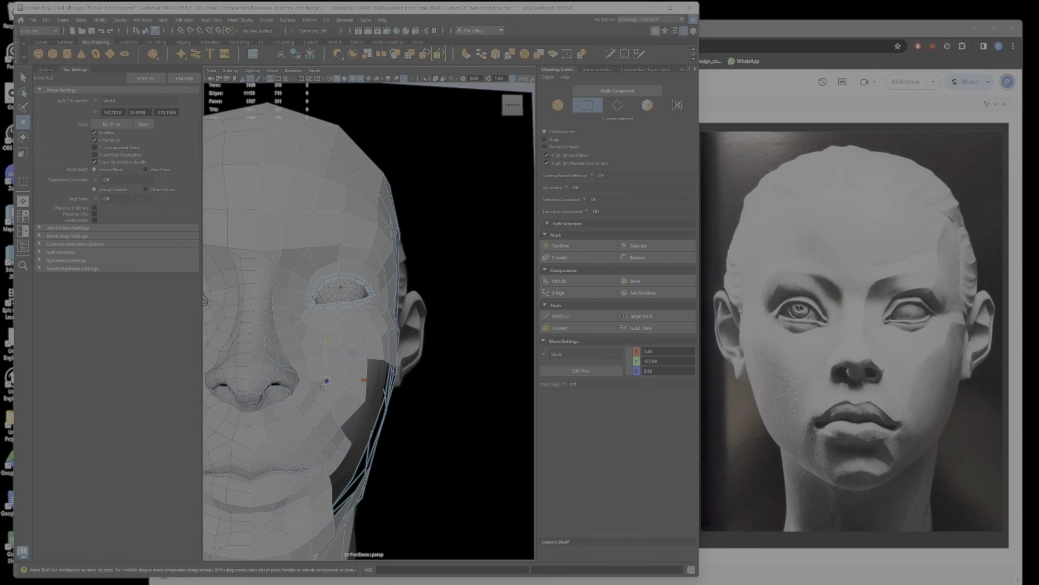
click(367, 400)
alt+drag(363, 421, 398, 357)
scroll(333, 351, up, 5)
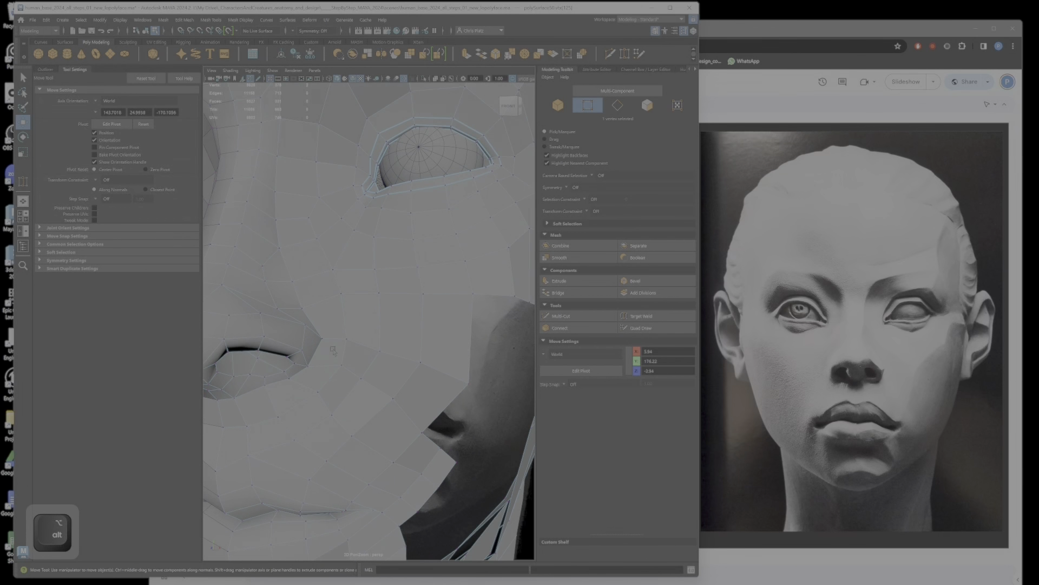
Step: Reposition vertices beside the nostril wing and along the side of the nose, and undo the last adjustments
click(320, 342)
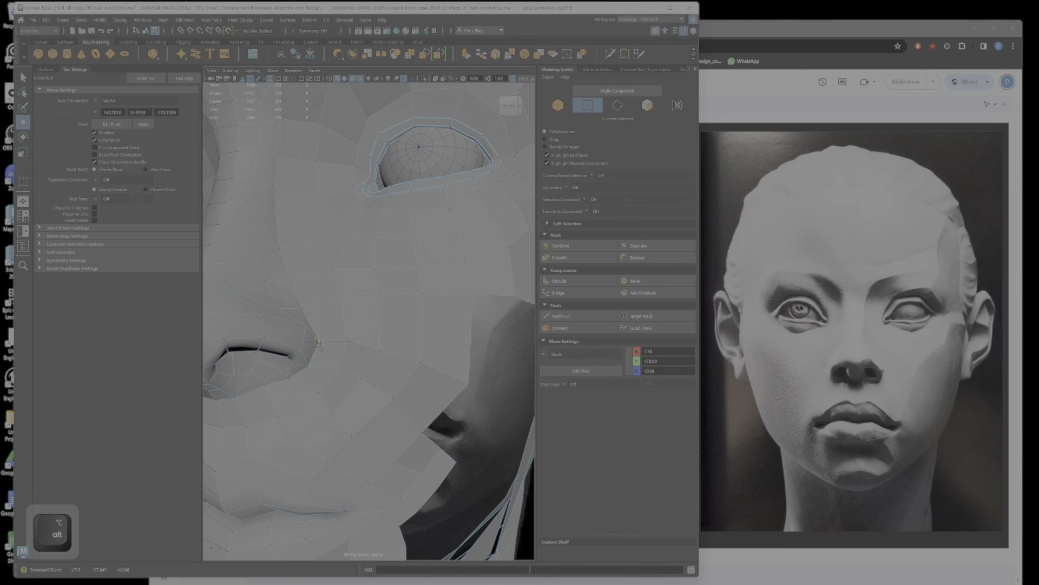
alt+drag(320, 347, 373, 342)
click(358, 296)
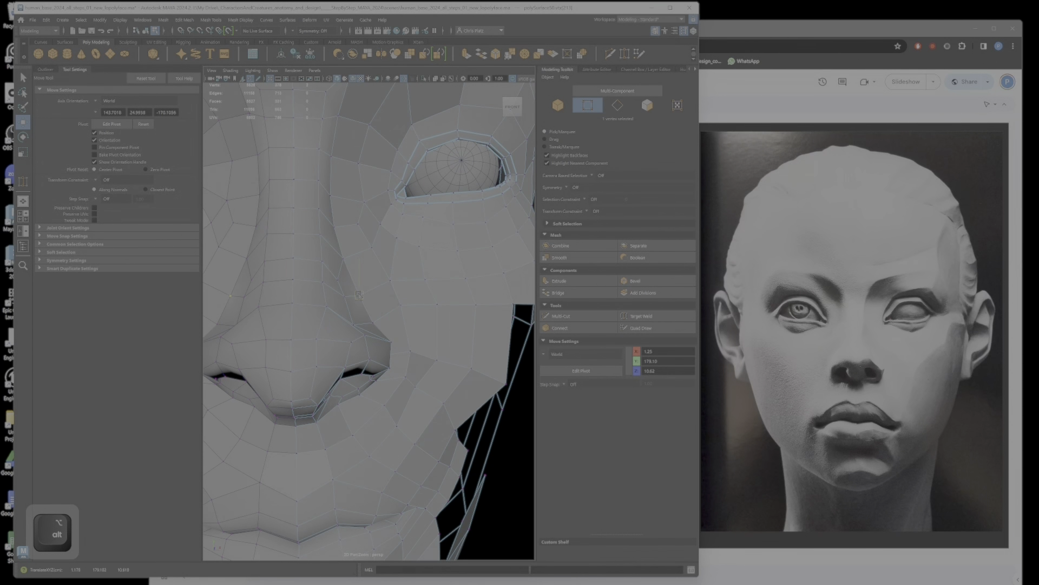
click(368, 319)
alt+drag(368, 319, 399, 391)
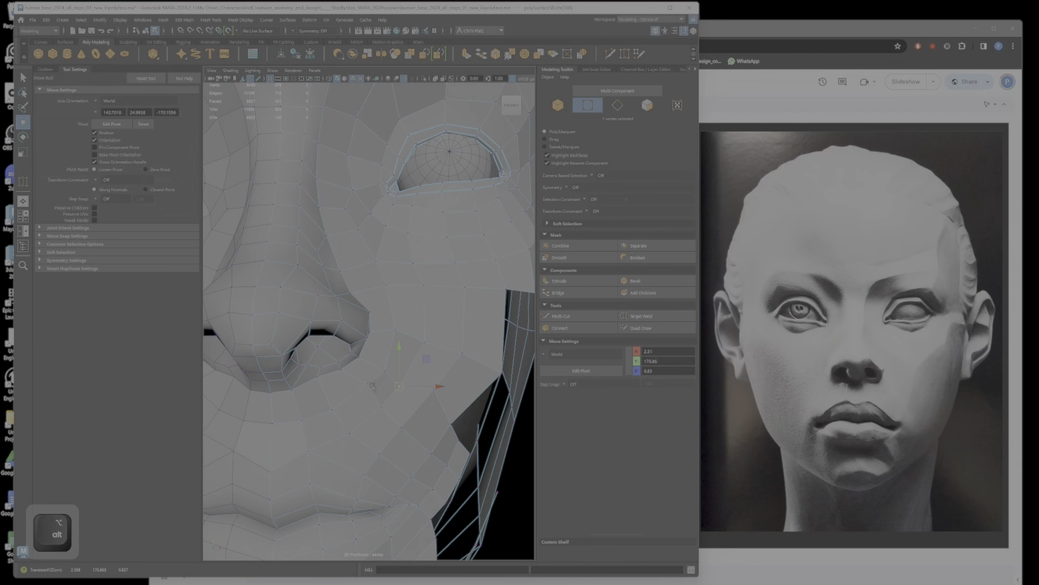
key(ctrl+z)
key(ctrl+z)
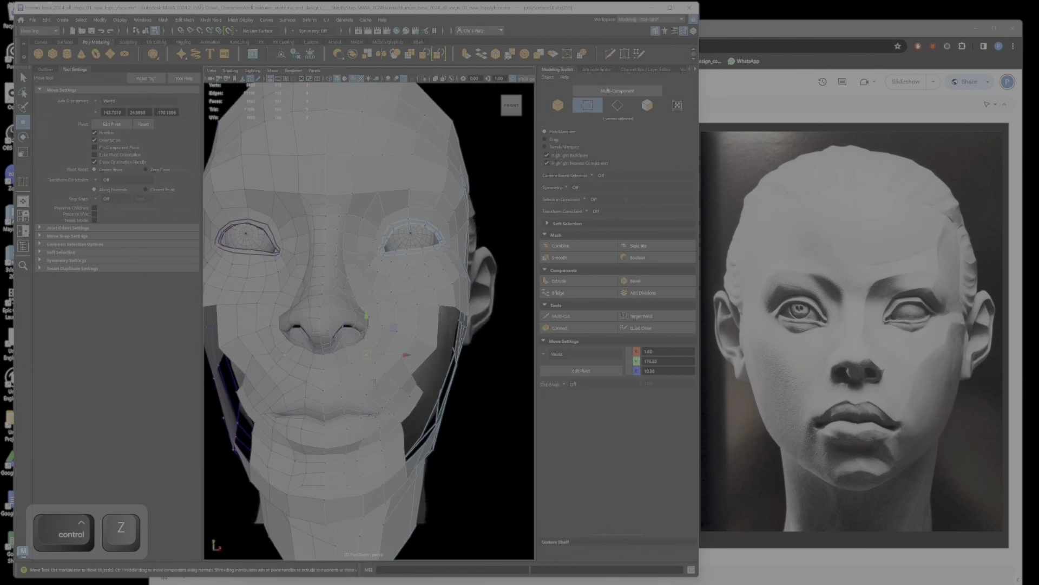
alt+drag(374, 382, 445, 279)
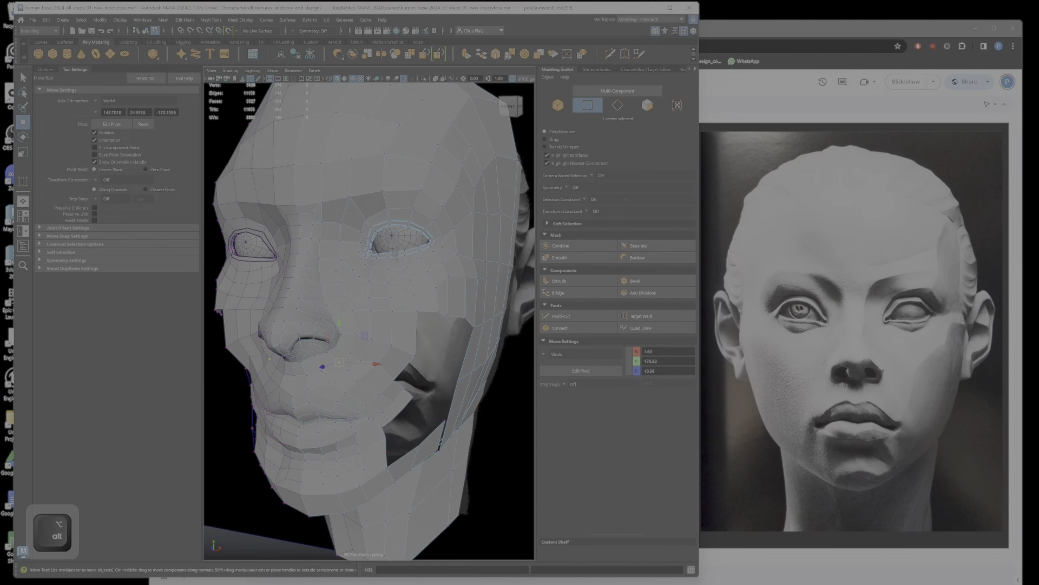
Step: Relax the cheek topology beside the nose with Quad Draw and reposition individual vertices near the open cheek border
click(641, 327)
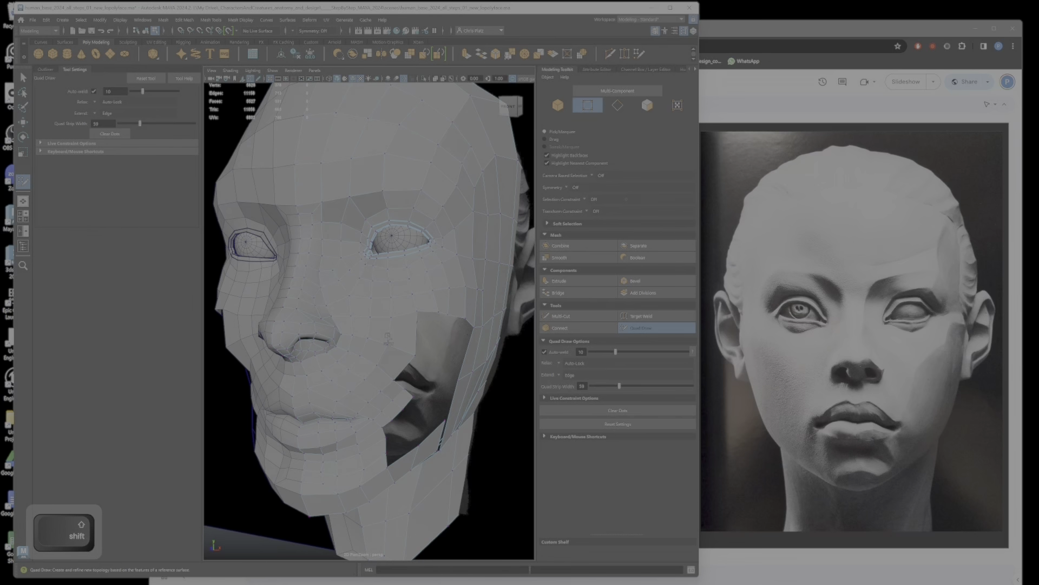
key(w)
mouse_move(395, 347)
alt+mouse_down()
mouse_move(379, 346)
mouse_move(412, 348)
mouse_move(400, 348)
mouse_move(406, 379)
mouse_move(396, 399)
mouse_move(340, 367)
mouse_move(329, 380)
mouse_move(415, 379)
mouse_move(424, 391)
mouse_move(472, 354)
mouse_move(433, 238)
mouse_move(418, 275)
mouse_move(434, 285)
mouse_move(420, 267)
mouse_move(401, 292)
mouse_move(430, 316)
mouse_move(455, 315)
mouse_move(374, 304)
mouse_move(429, 315)
alt+mouse_up()
click(417, 356)
shift+click(356, 393)
click(324, 372)
click(418, 388)
shift+click(421, 393)
Step: Examine the open cheek area and the side of the head from several angles
alt+right_drag(429, 315, 395, 335)
alt+drag(487, 400, 400, 427)
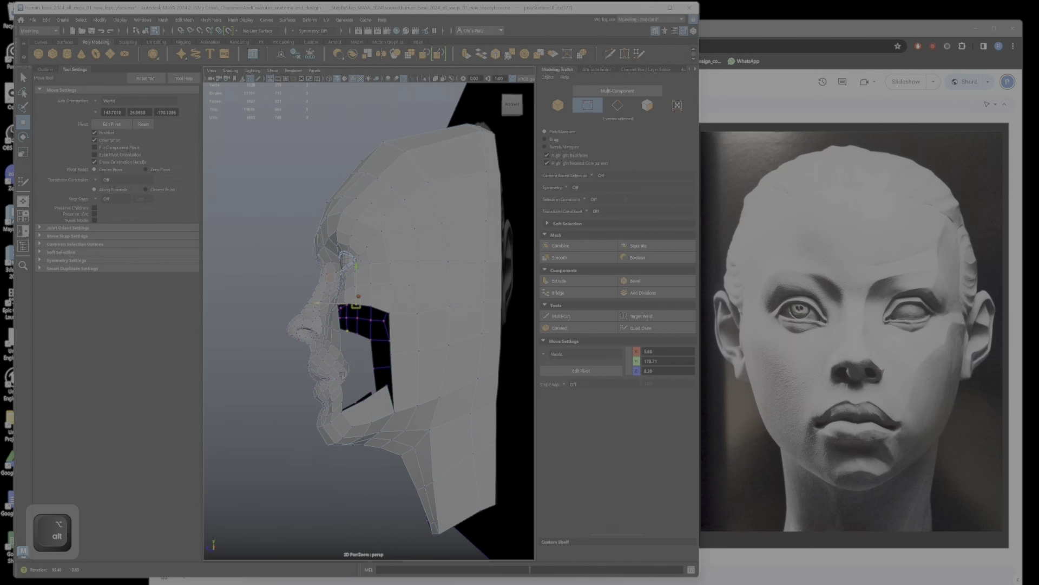
alt+middle_drag(434, 435, 367, 446)
alt+drag(367, 445, 402, 315)
alt+drag(405, 368, 373, 362)
alt+right_drag(374, 362, 404, 357)
alt+drag(403, 357, 379, 354)
right_drag(379, 353, 378, 329)
Step: Connect two pairs of vertical edges on the side of the head beside the cheek opening to add horizontal edges
click(345, 352)
ctrl+shift+click(388, 353)
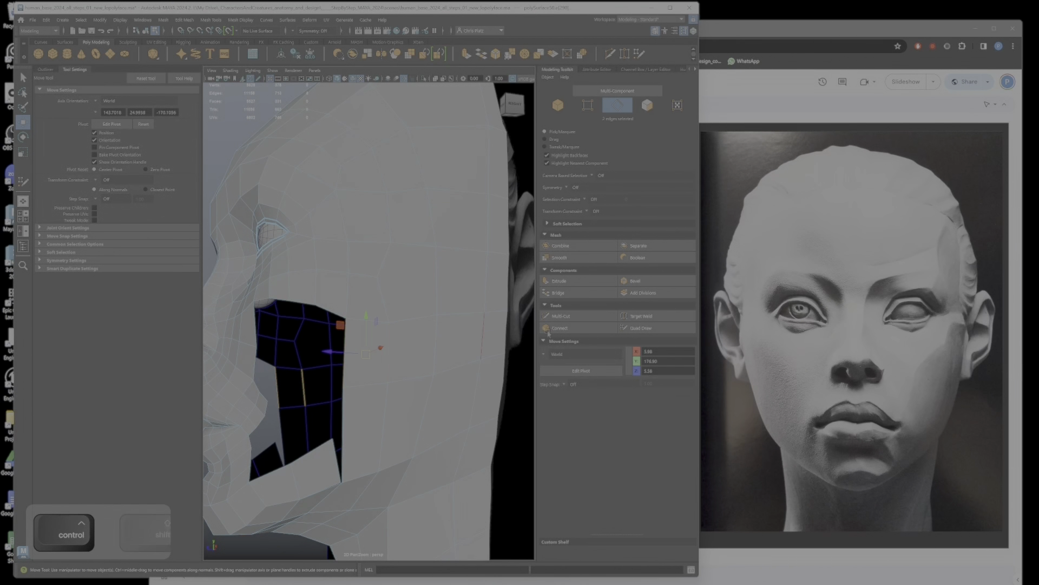
click(584, 329)
key(Return)
click(384, 427)
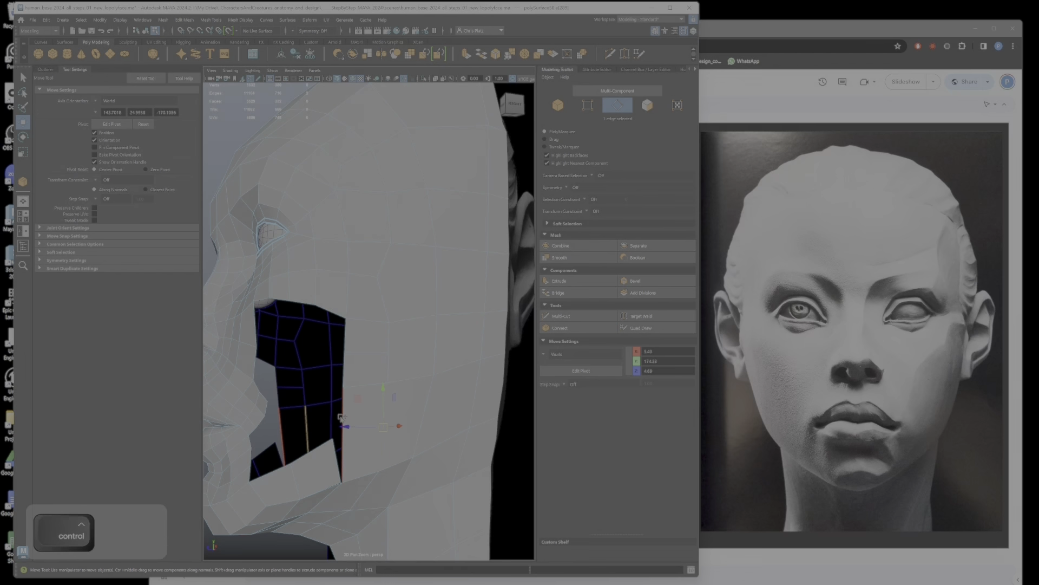
ctrl+shift+click(343, 434)
click(586, 329)
key(Return)
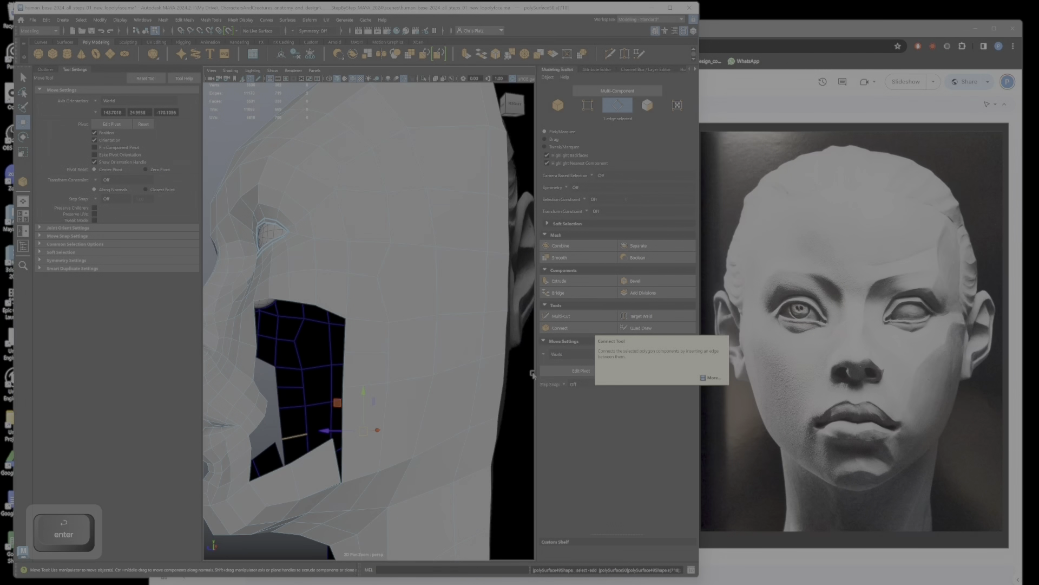
Step: Join the upper rear corner of the jaw strip to the side-of-head border with Target Weld
alt+drag(533, 373, 385, 373)
alt+right_drag(385, 374, 456, 350)
right_drag(365, 356, 299, 457)
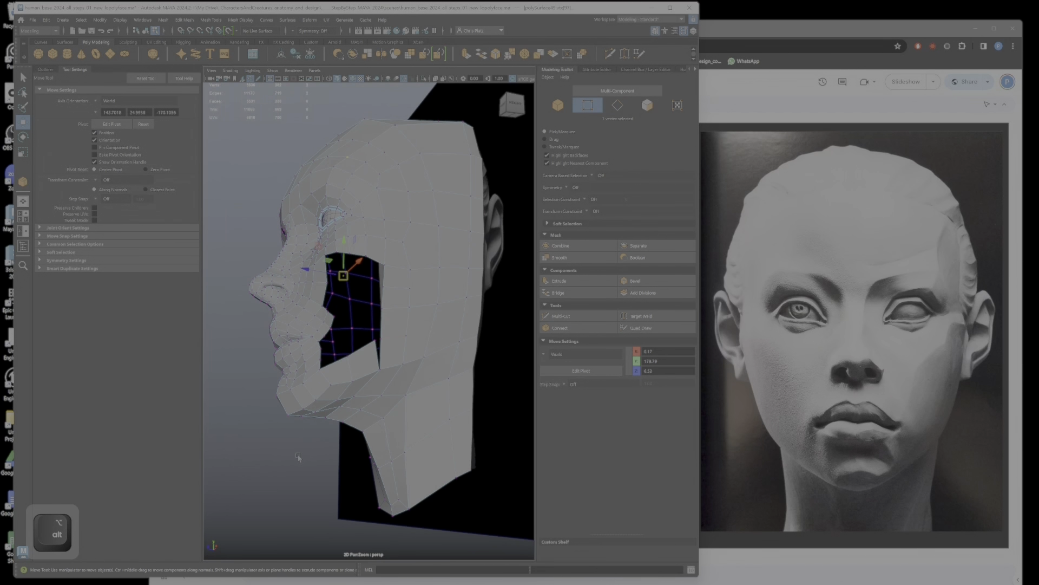
click(322, 450)
click(638, 316)
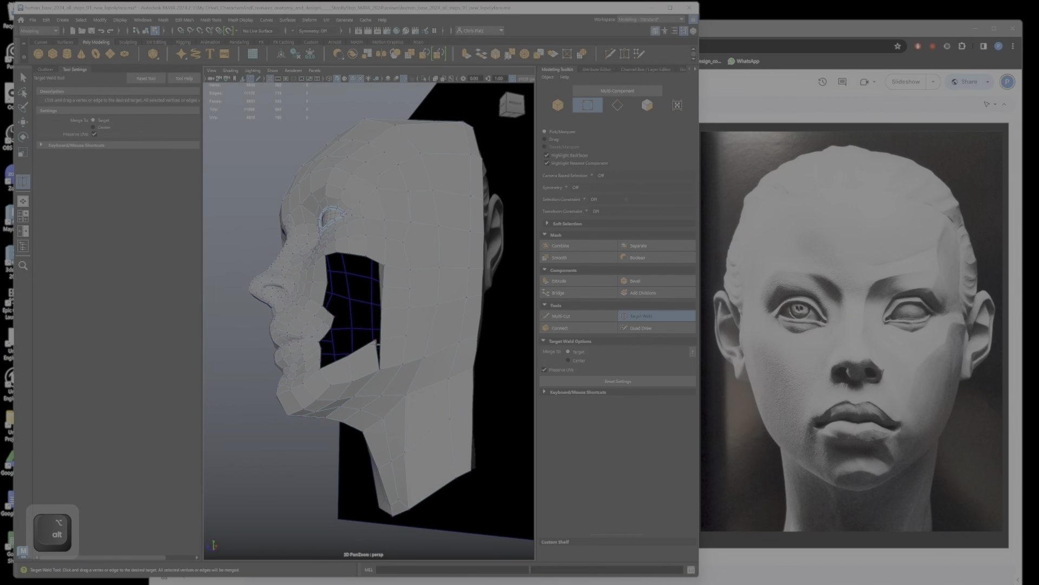
alt+right_drag(383, 340, 386, 389)
alt+drag(391, 401, 359, 203)
Step: Reposition vertices on the underside of the chin and jaw to round out their shape
key(w)
click(341, 219)
click(416, 237)
drag(416, 237, 421, 232)
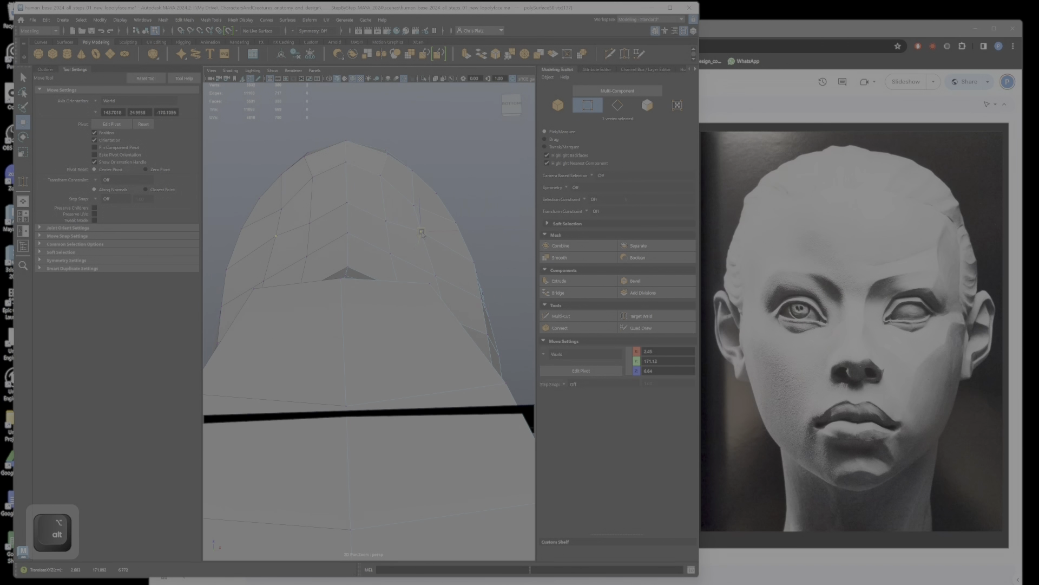
click(416, 202)
mouse_move(391, 174)
alt+mouse_down()
mouse_move(365, 366)
mouse_move(276, 447)
mouse_move(229, 455)
alt+mouse_up()
mouse_move(306, 483)
ctrl+shift+mouse_down()
mouse_move(273, 451)
mouse_move(276, 415)
mouse_move(310, 458)
mouse_move(346, 431)
mouse_move(413, 428)
mouse_move(421, 458)
mouse_move(421, 417)
ctrl+shift+mouse_up()
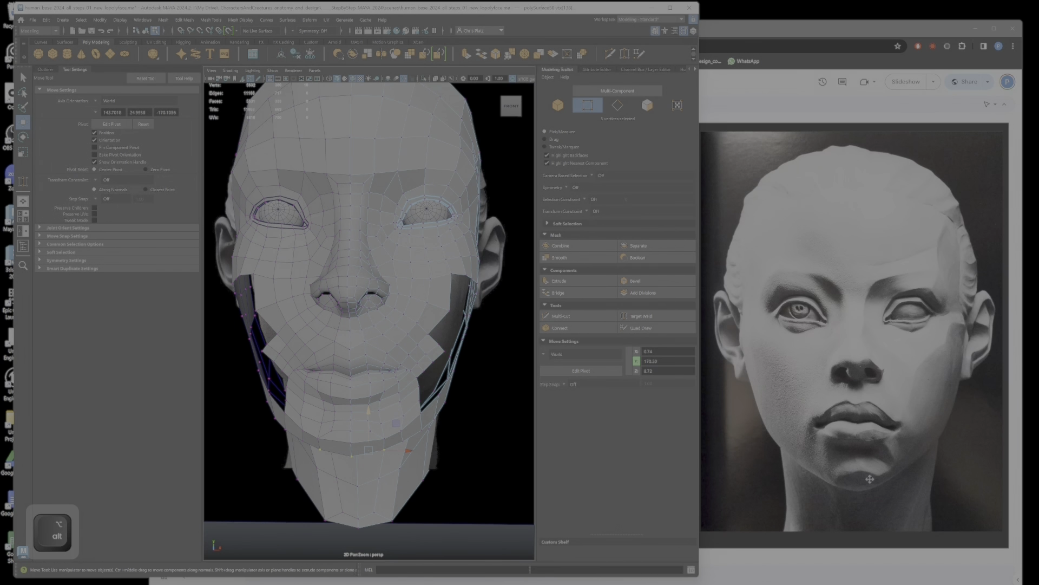
Step: Undo the last vertex move and reposition individual vertices along the jawline below the mouth corner
alt+scroll(432, 454, up, 3)
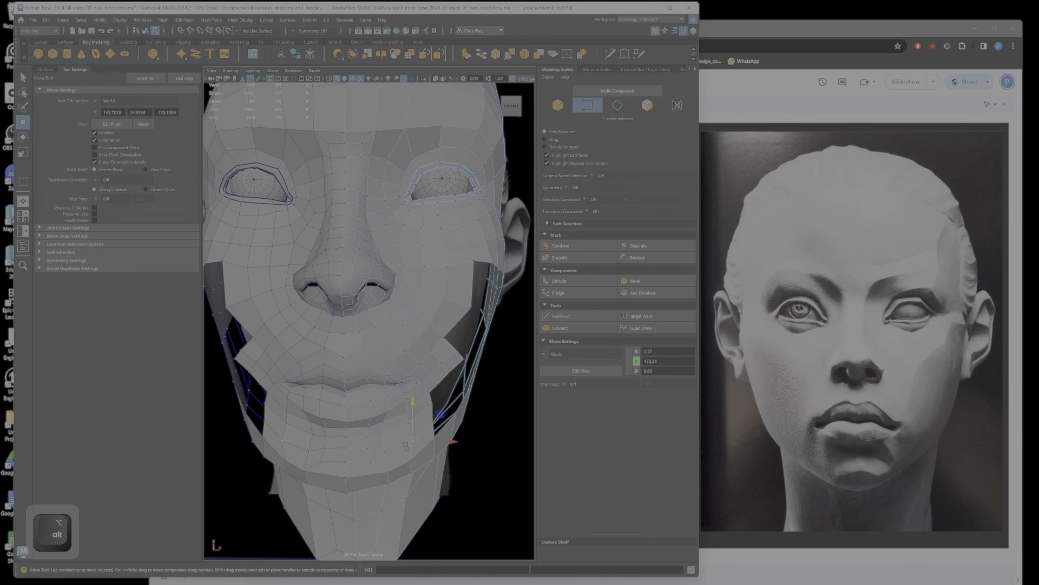
key(ctrl+z)
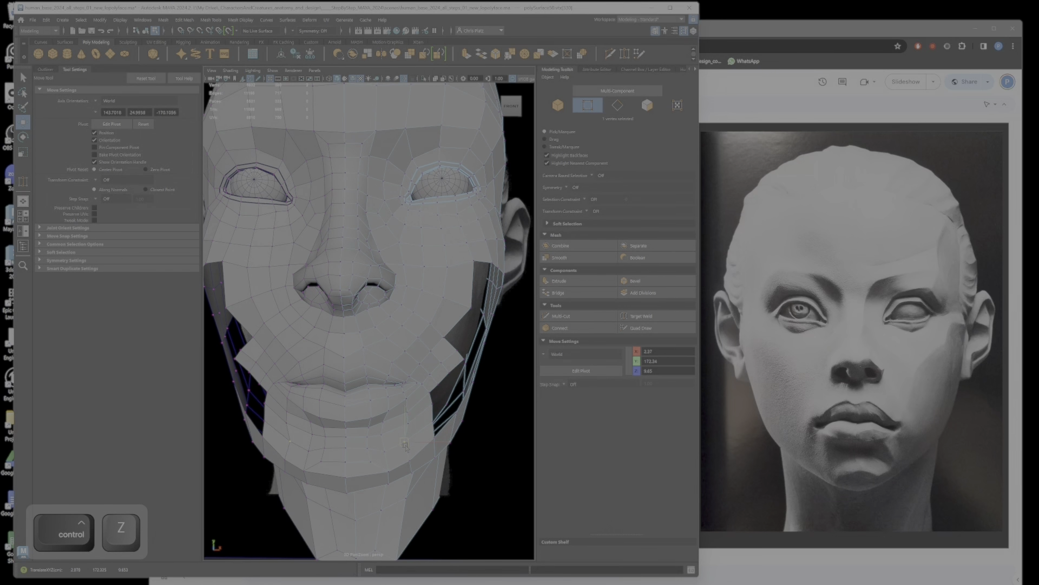
click(409, 424)
drag(409, 424, 408, 417)
click(408, 416)
click(409, 460)
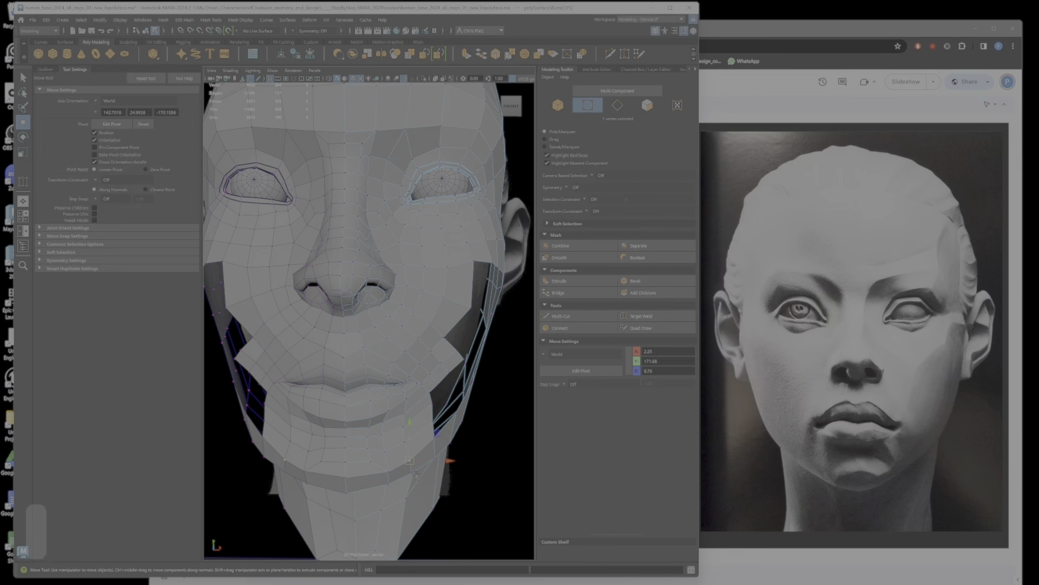
shift+click(413, 472)
alt+drag(413, 473, 372, 425)
Step: Adjust the height of two vertices on the lower jaw strip beneath the cheek opening
ctrl+shift+click(419, 356)
drag(332, 398, 333, 389)
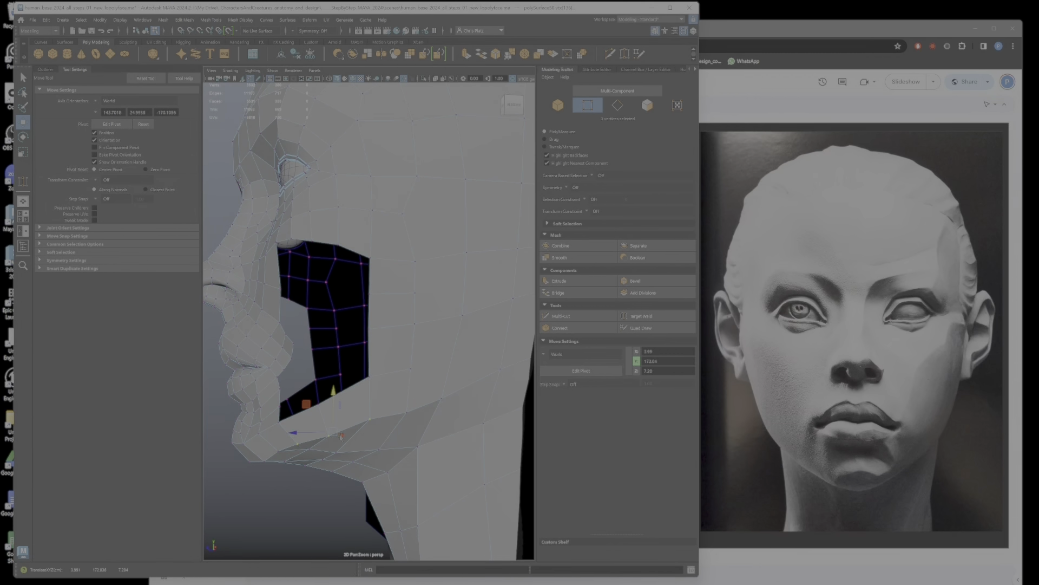
alt+drag(343, 430, 391, 276)
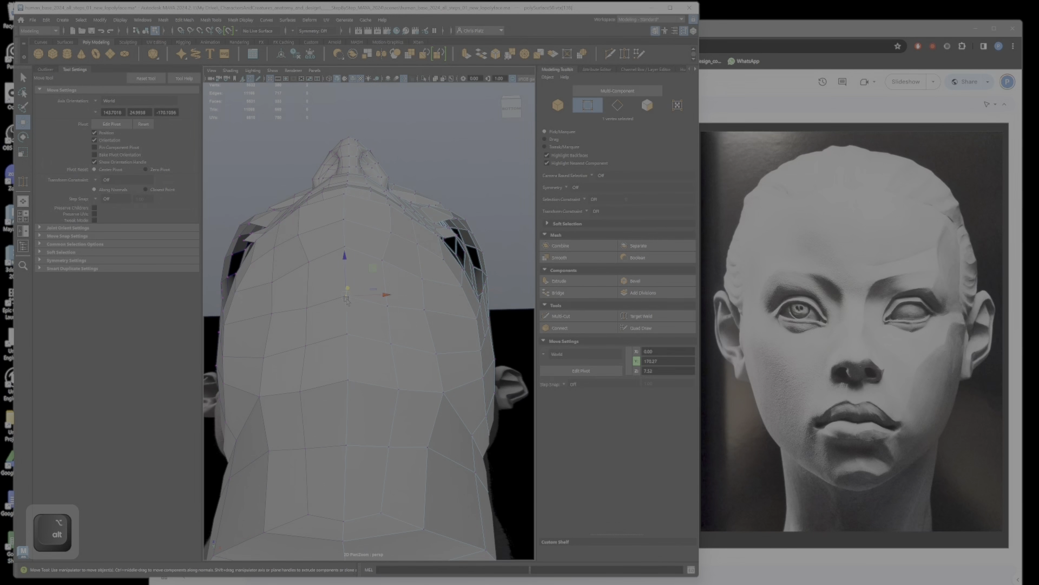
Step: Undo the last vertex moves under the chin and raise individual vertices along the underside of the jaw in profile
alt+drag(345, 267, 324, 426)
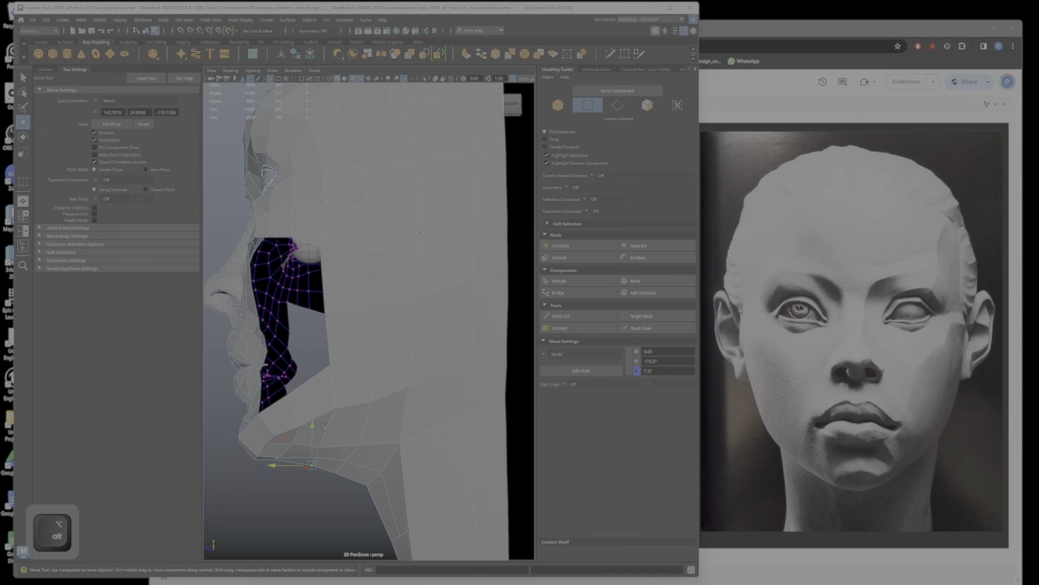
drag(311, 465, 315, 462)
key(ctrl+z)
key(ctrl+z)
drag(317, 433, 317, 429)
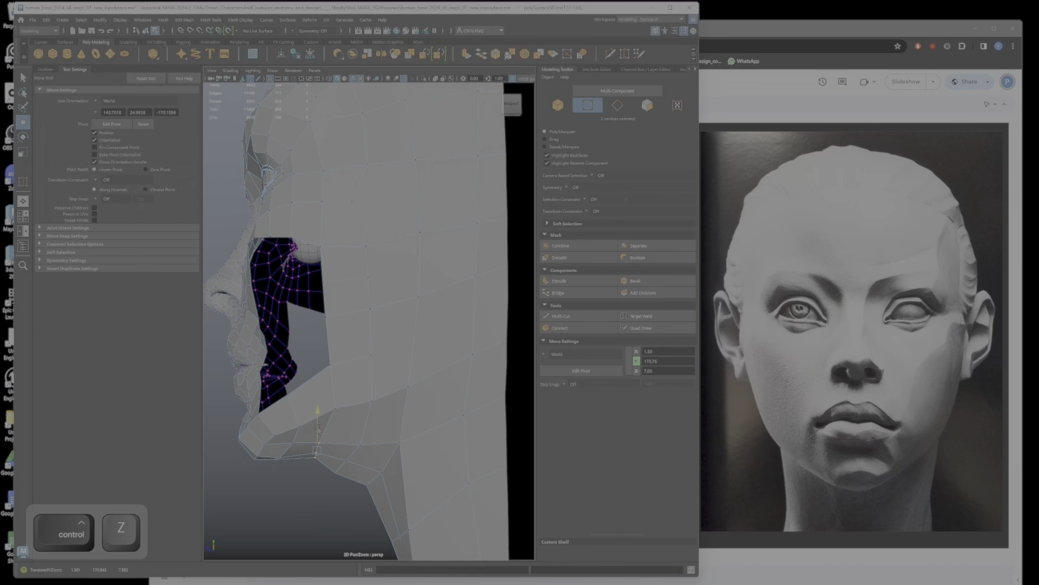
click(277, 453)
drag(279, 457, 281, 452)
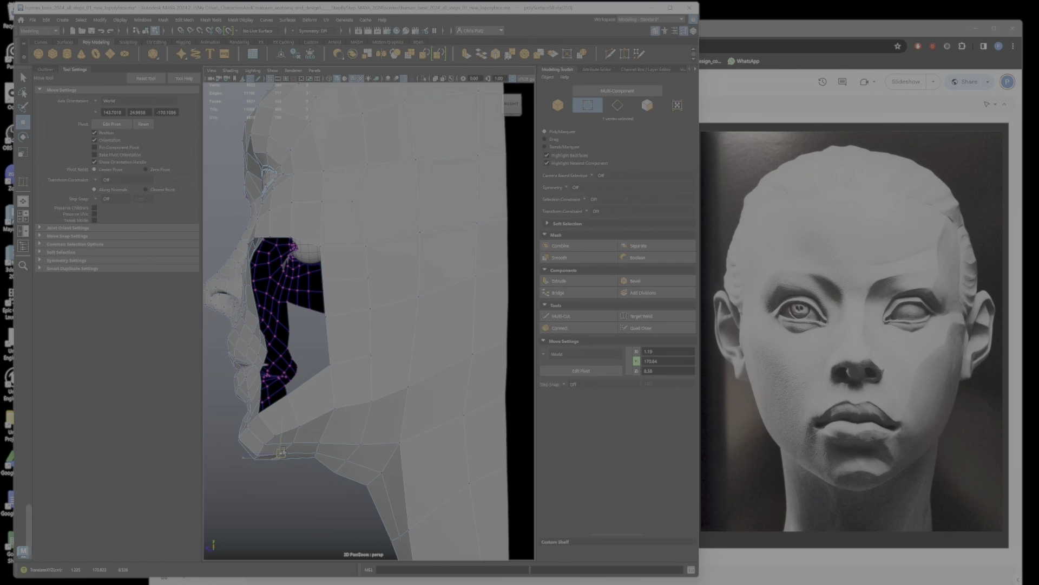
click(346, 460)
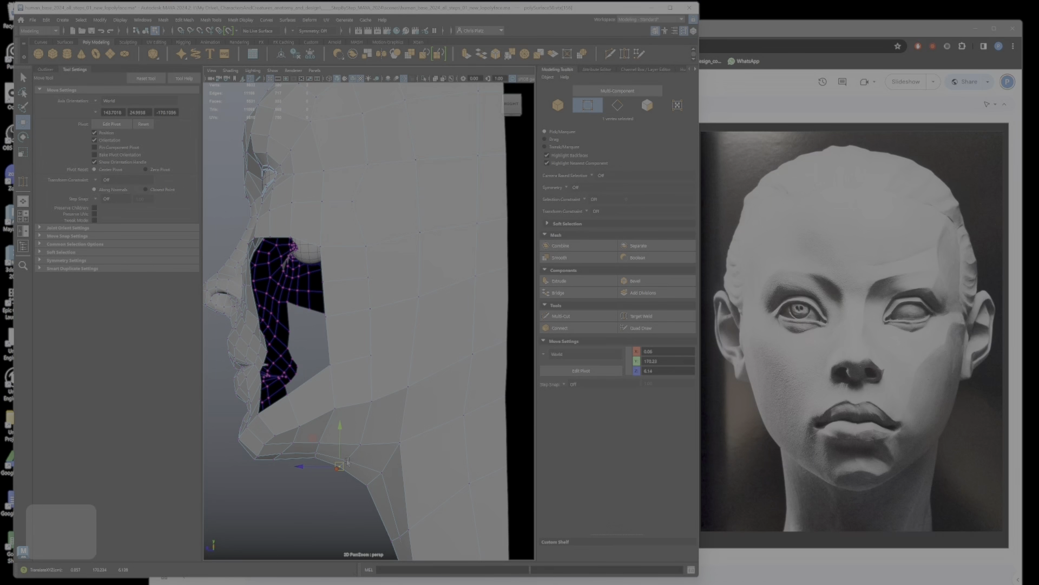
key(ctrl+z)
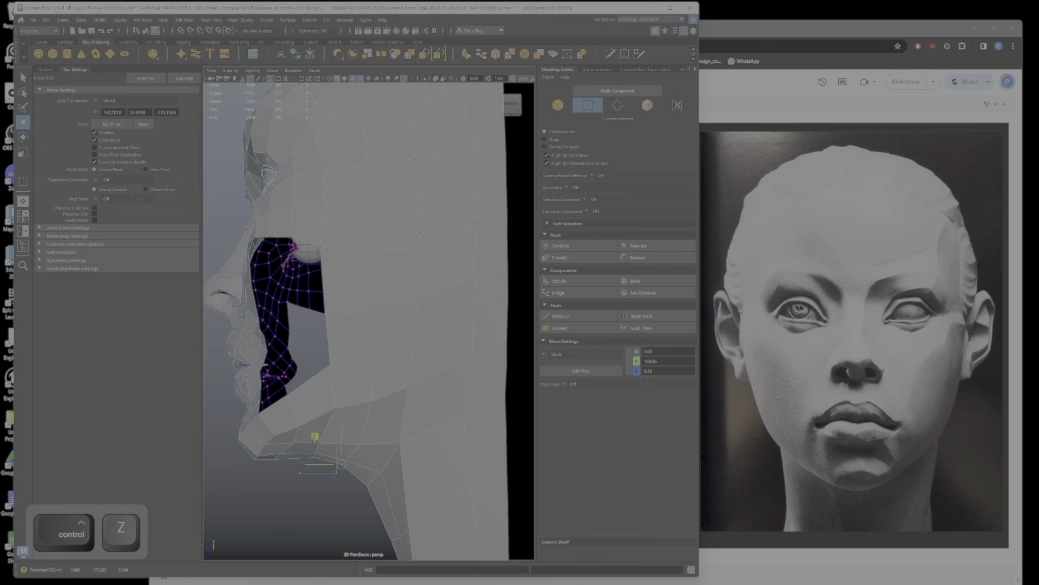
Step: Extrude a border edge beside the mouth corner outward into the cheek opening and position the new strip
alt+drag(320, 432, 384, 493)
alt+right_drag(384, 493, 385, 462)
alt+middle_drag(385, 462, 378, 504)
alt+right_drag(379, 503, 389, 511)
alt+drag(390, 511, 387, 435)
alt+right_drag(387, 434, 404, 430)
alt+drag(403, 430, 373, 369)
right_drag(386, 399, 364, 360)
alt+drag(365, 353, 393, 427)
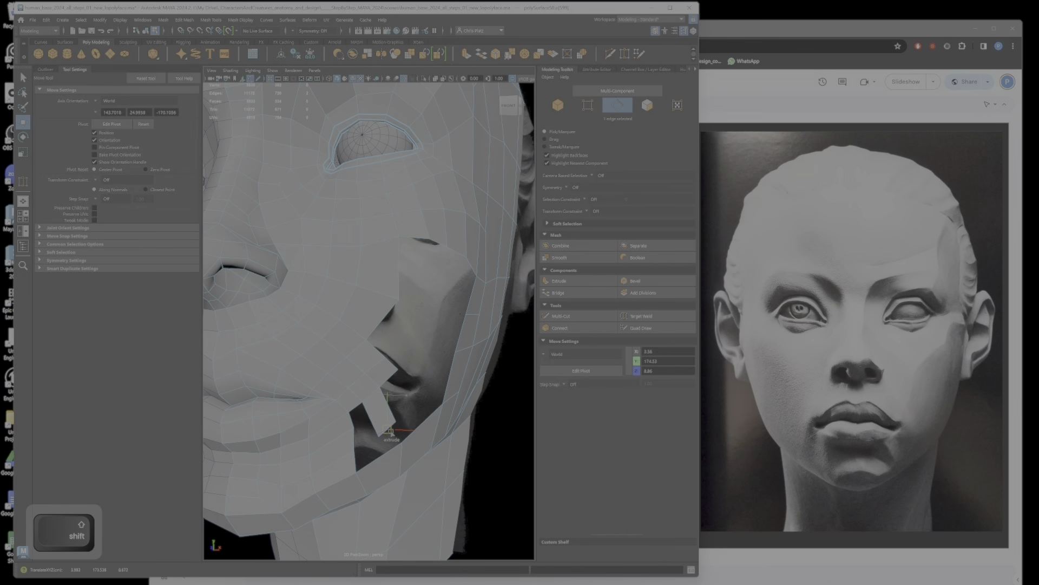
alt+drag(392, 442, 397, 387)
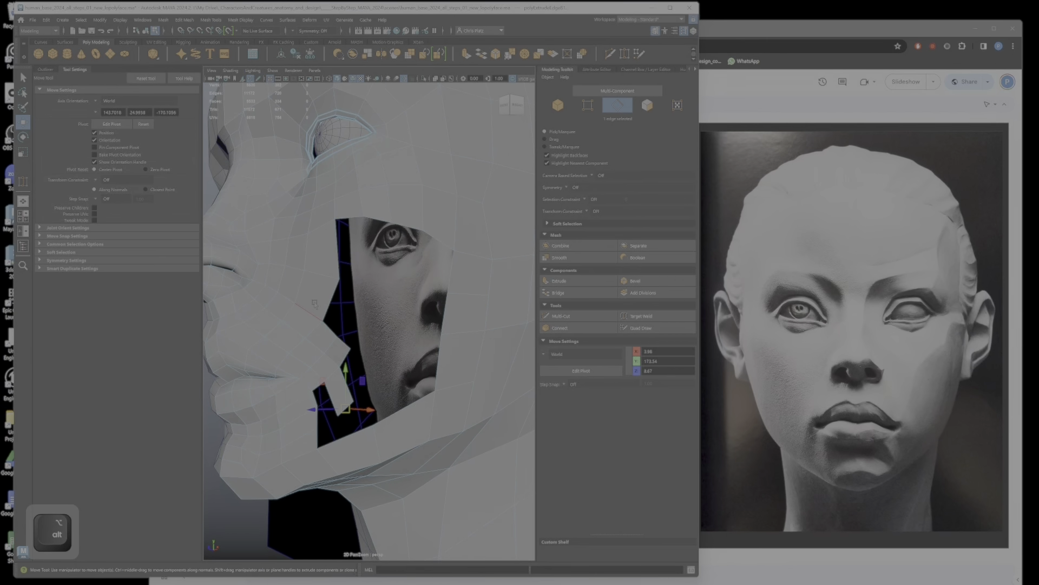
Step: Extrude an upper border edge of the cheek opening downward below the eye and adjust the new strip's lower corner
alt+drag(345, 259, 399, 221)
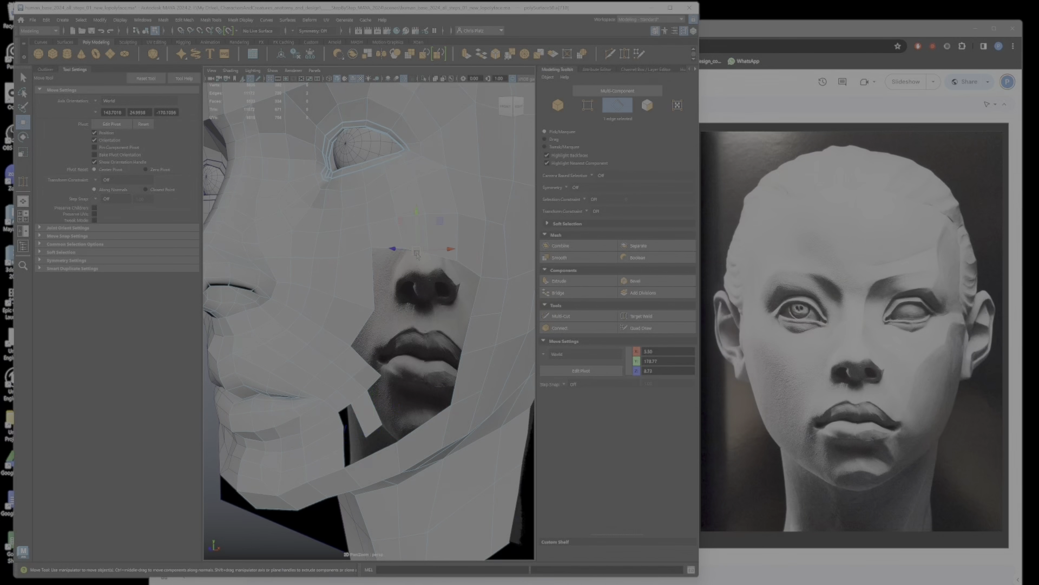
alt+drag(417, 254, 385, 300)
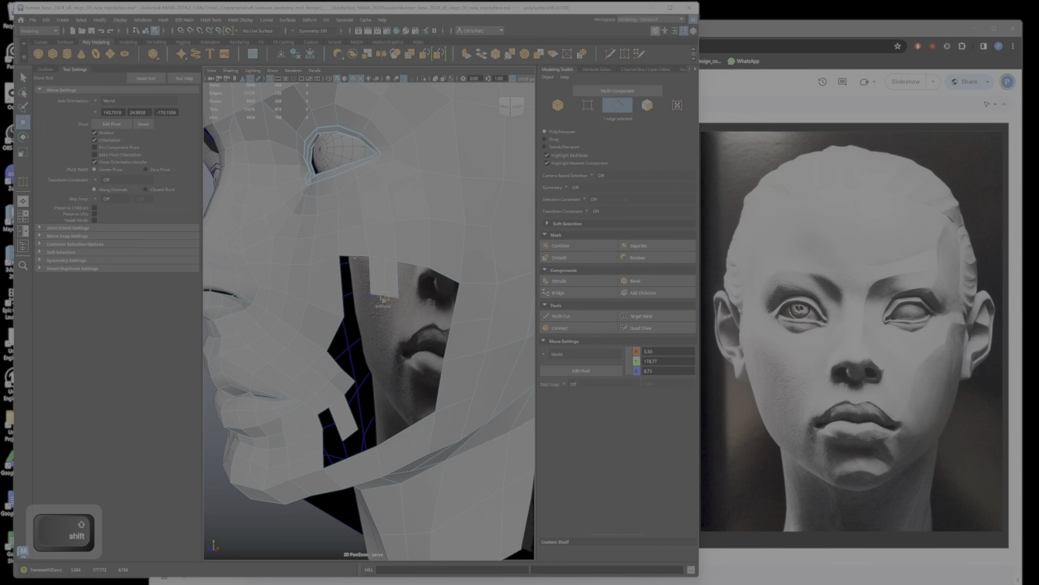
shift+right_drag(385, 300, 426, 305)
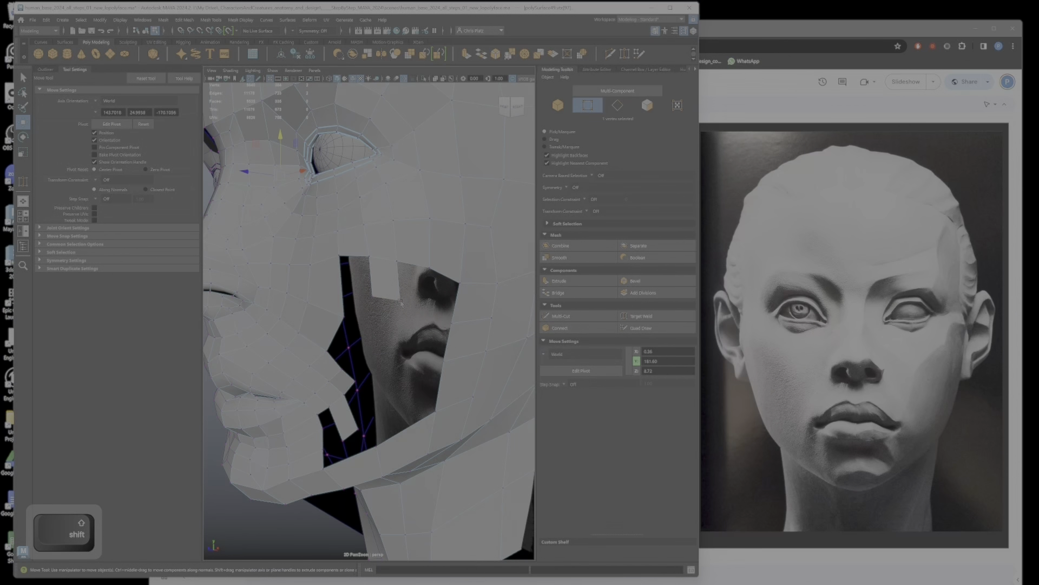
click(400, 301)
drag(400, 301, 404, 277)
right_click(403, 273)
click(400, 271)
Step: Bridge the strip below the eye to the nose-side border of the cheek opening
ctrl+shift+click(368, 277)
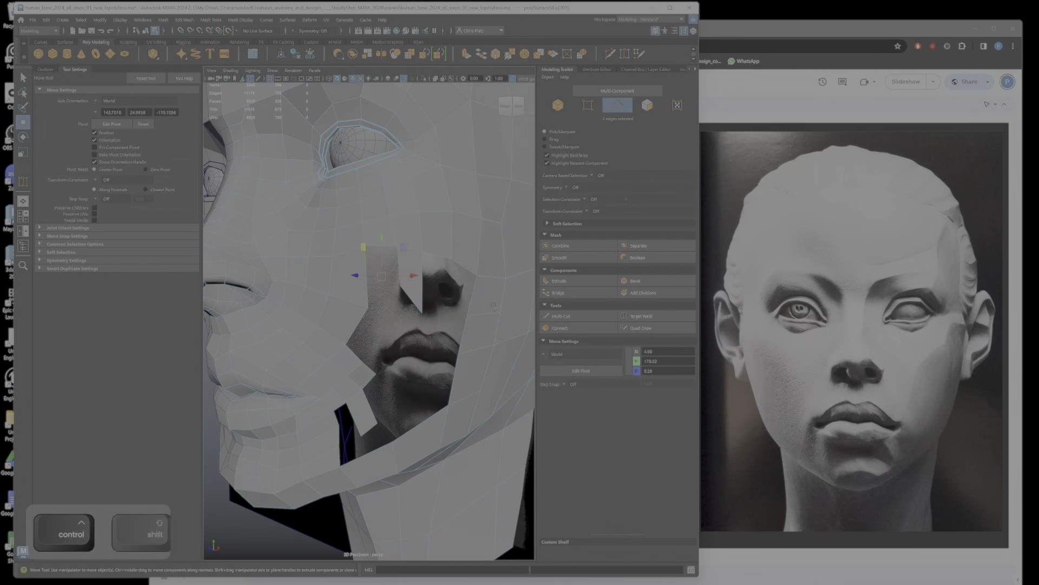
click(575, 292)
click(352, 337)
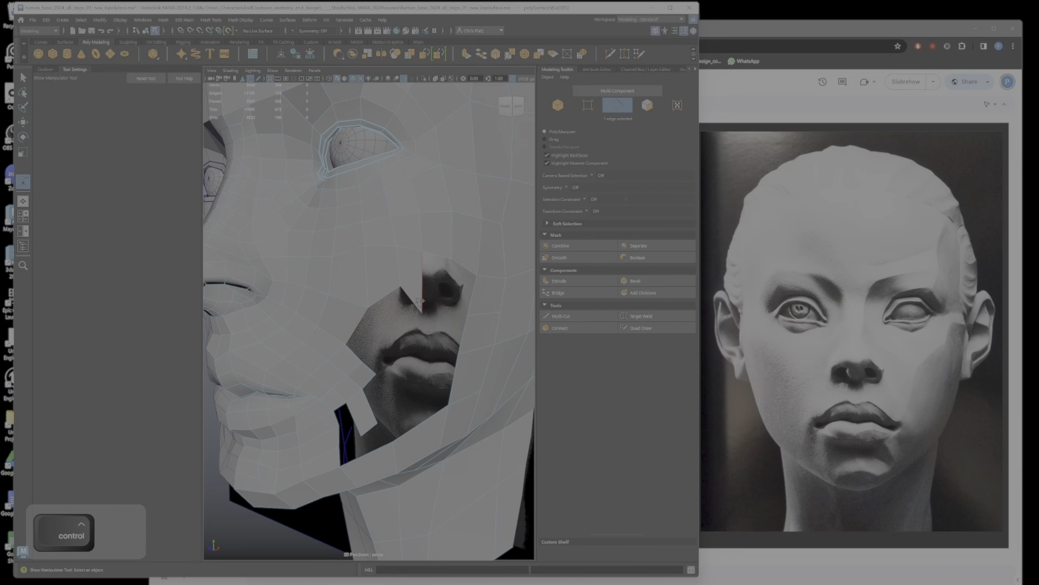
alt+drag(420, 328, 431, 327)
right_drag(419, 297, 381, 297)
key(w)
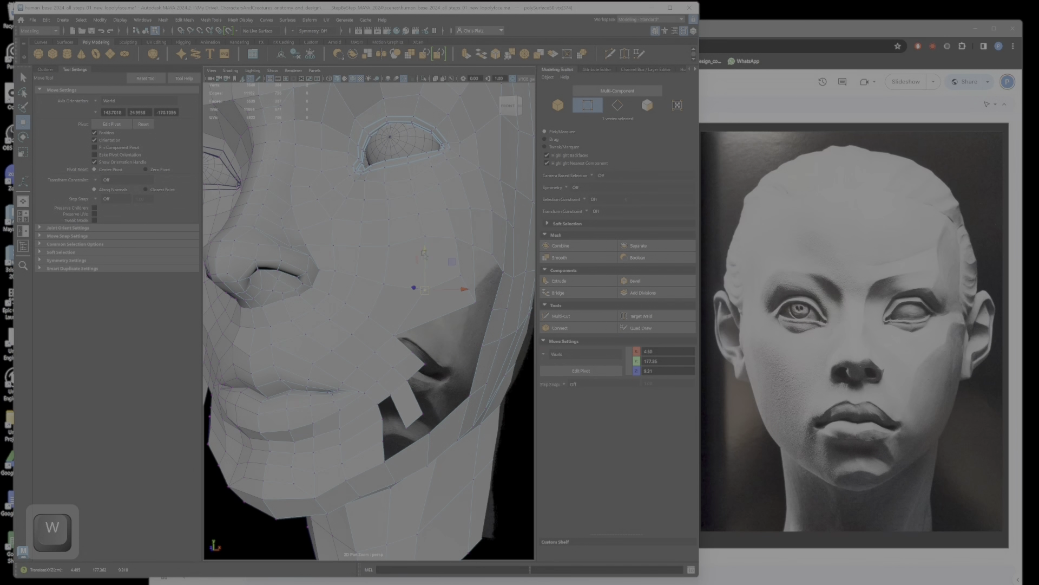
Step: Reposition the vertices of the newly filled cheek faces below the eye to smooth their flow
alt+right_drag(427, 247, 398, 282)
alt+drag(399, 281, 455, 297)
key(ctrl+z)
click(430, 305)
ctrl+shift+click(435, 287)
key(ctrl+z)
ctrl+shift+click(435, 286)
alt+drag(447, 326, 461, 268)
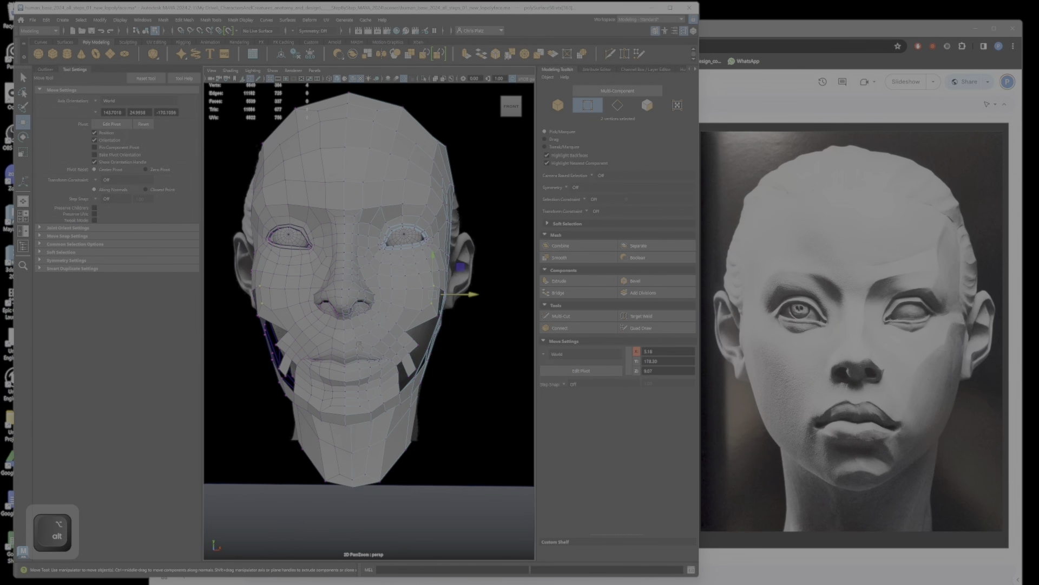
Step: Reshape the short extruded strip beside the mouth corner by moving its end edge and the neighbouring border vertices
alt+drag(356, 398, 309, 395)
alt+right_drag(308, 394, 357, 394)
alt+drag(358, 394, 321, 373)
alt+right_drag(320, 373, 401, 406)
alt+middle_drag(402, 406, 404, 384)
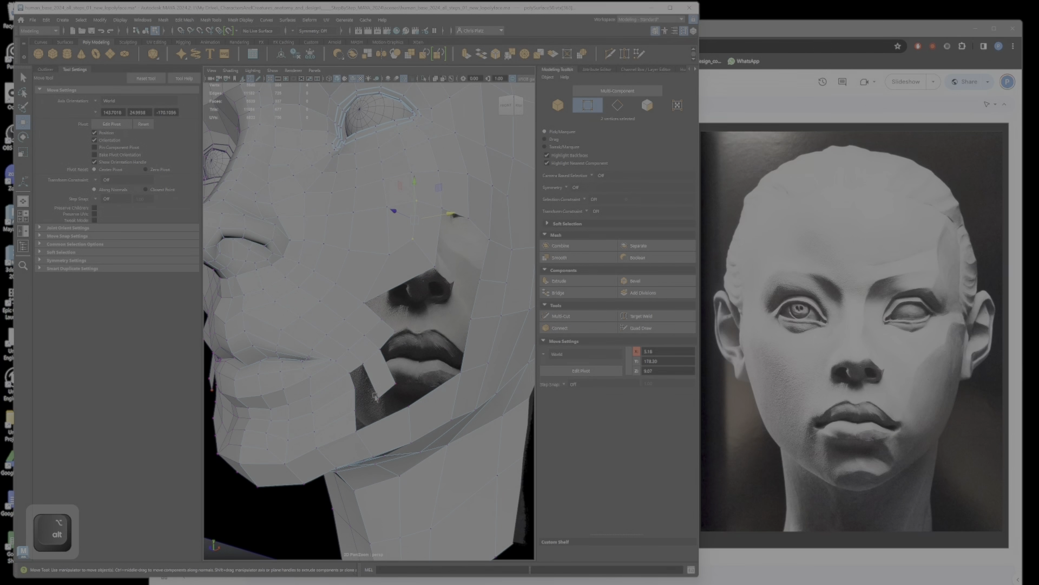
ctrl+shift+click(388, 389)
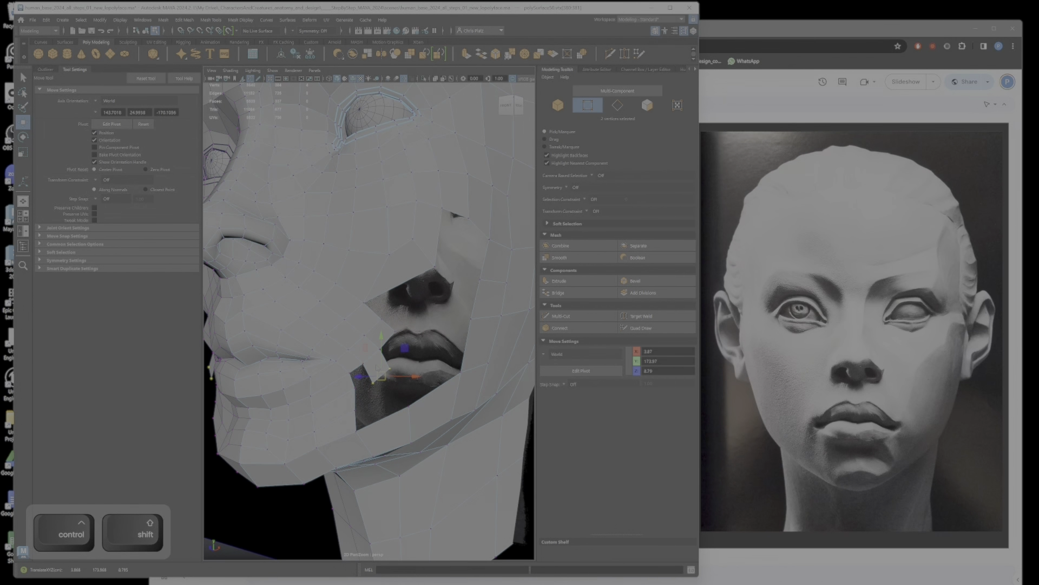
mouse_move(378, 370)
right_down()
mouse_move(378, 351)
mouse_move(391, 382)
right_up()
ctrl+shift+click(353, 381)
drag(395, 390, 395, 399)
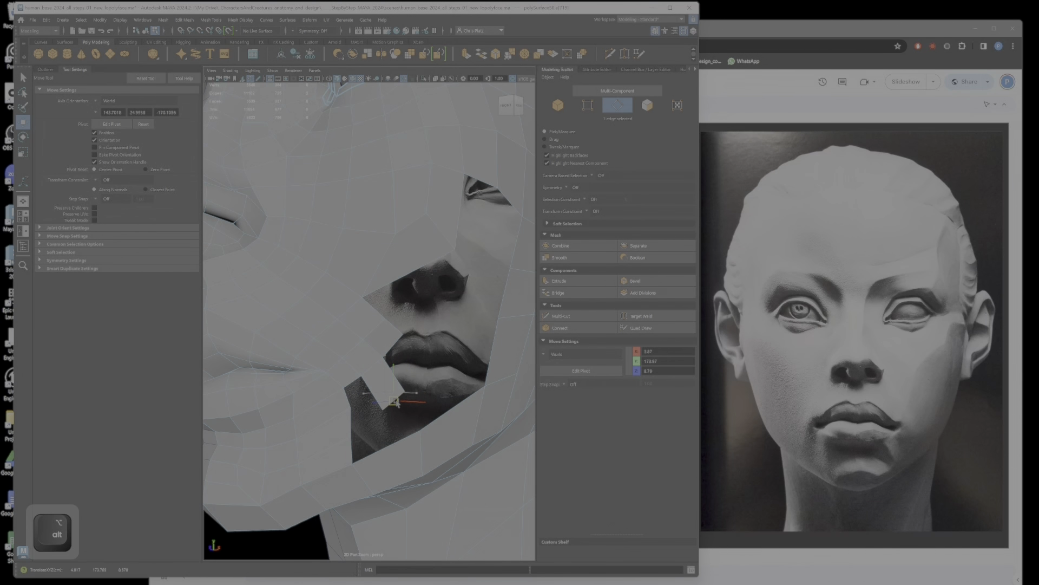
right_drag(348, 414, 347, 403)
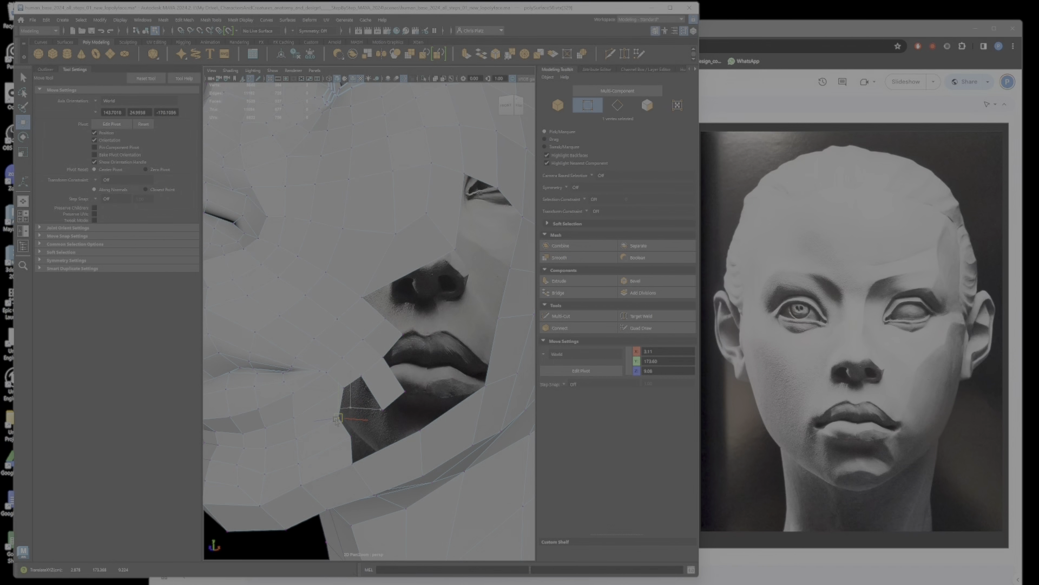
ctrl+shift+click(404, 389)
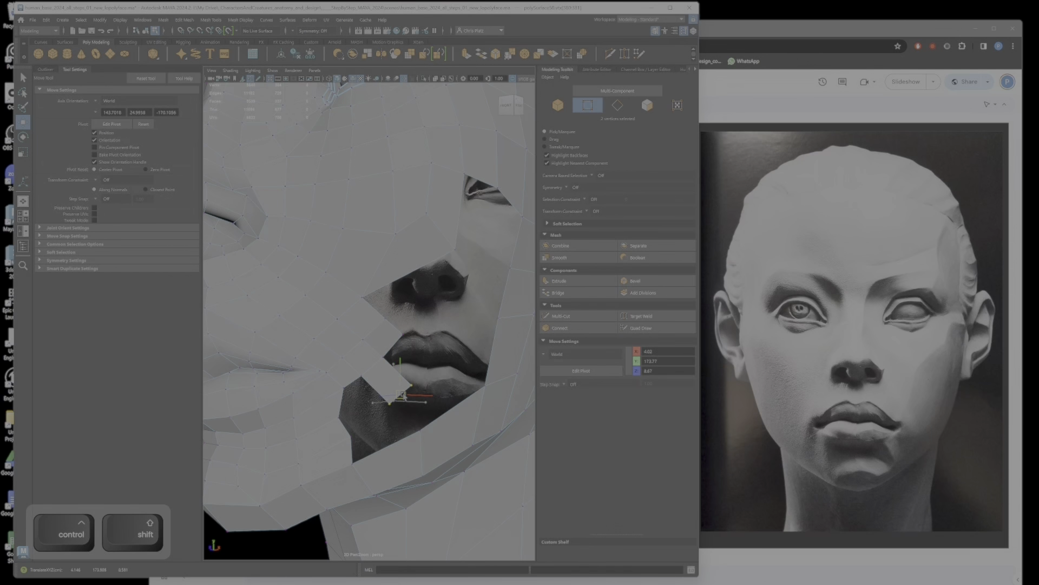
Step: Bridge the open border edges beside the extruded strip at the mouth corner
ctrl+shift+right_drag(364, 381, 357, 383)
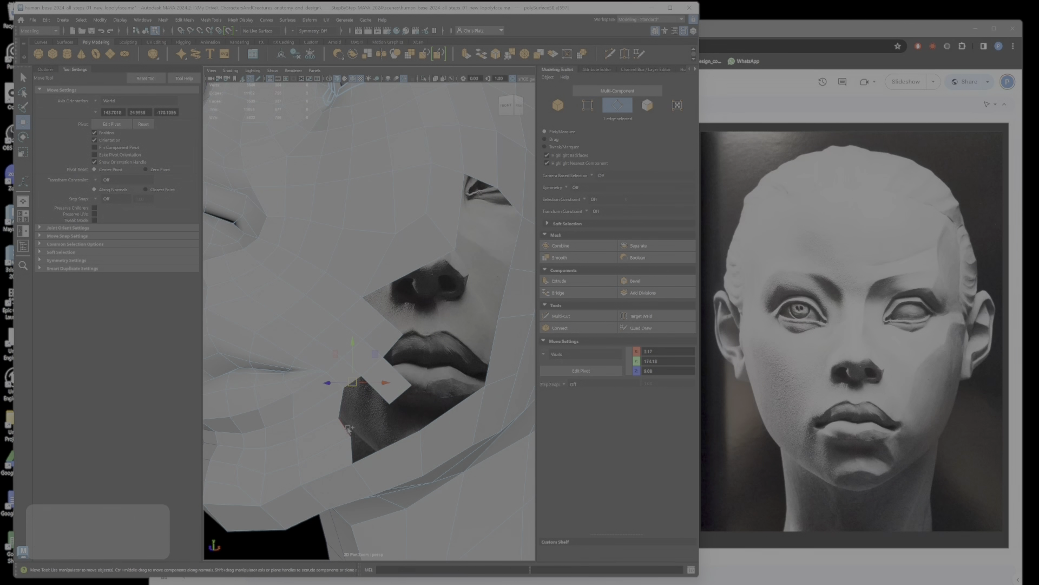
click(577, 294)
alt+drag(380, 406, 439, 407)
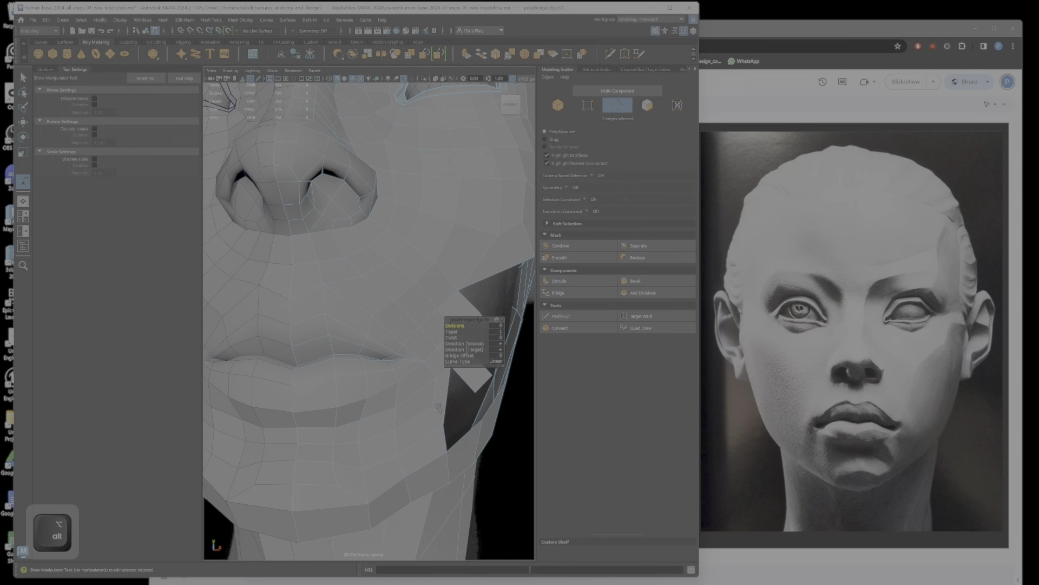
Step: Reposition the vertices between the mouth corner and the lower corner of the cheek opening to even out the faces
right_drag(398, 388, 427, 375)
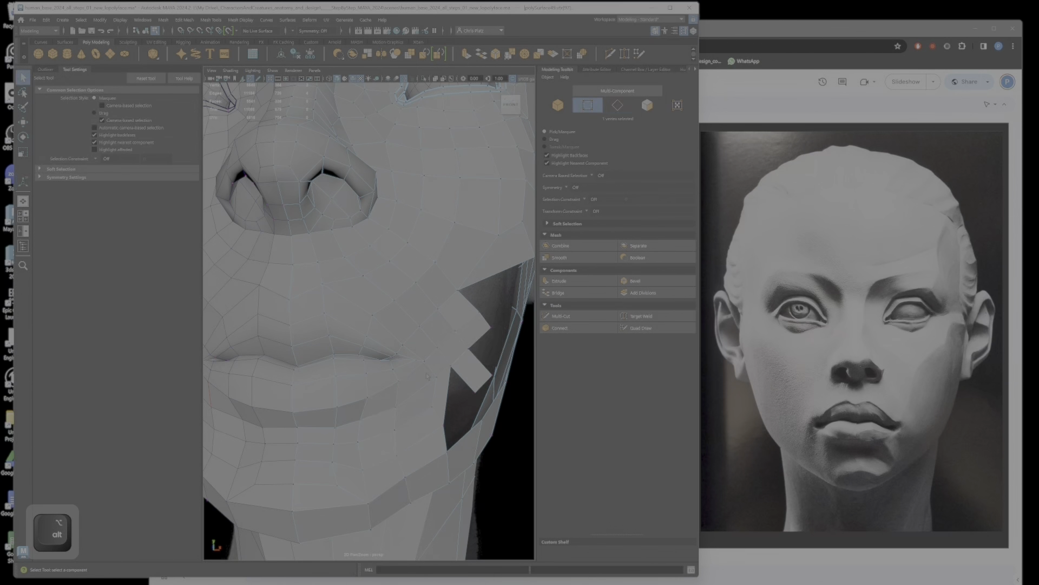
key(w)
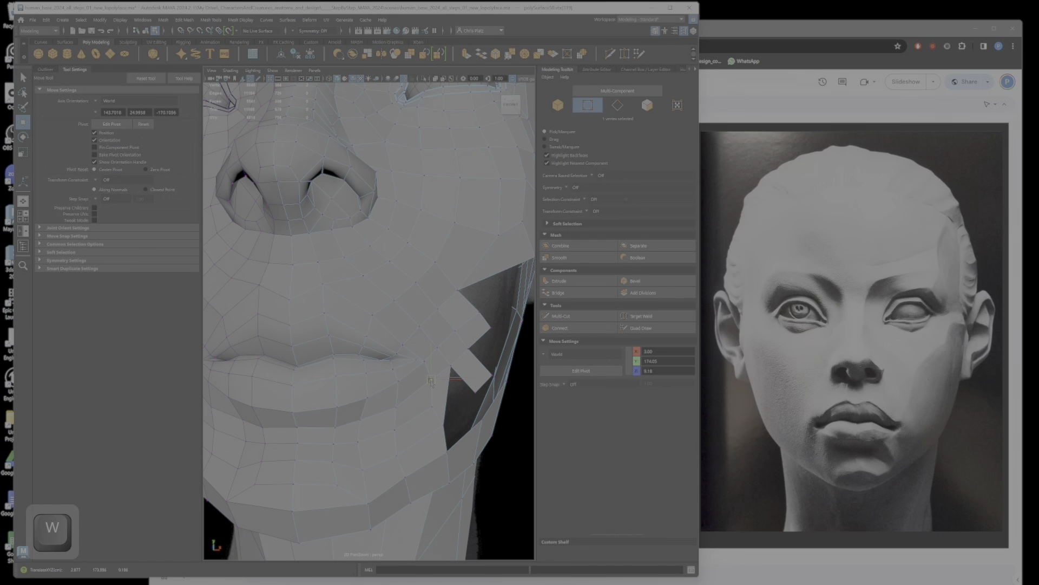
click(429, 410)
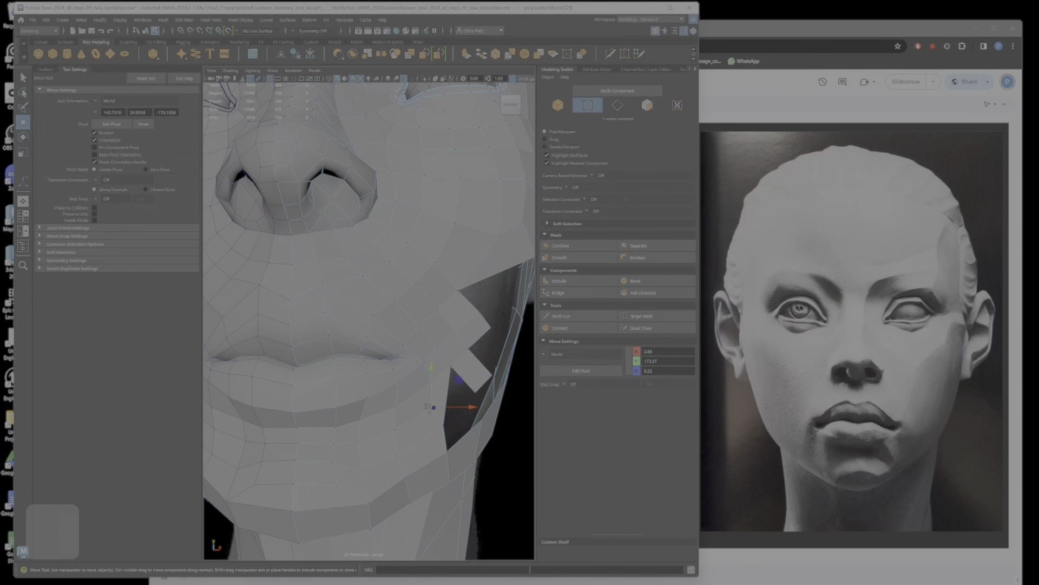
drag(430, 408, 421, 406)
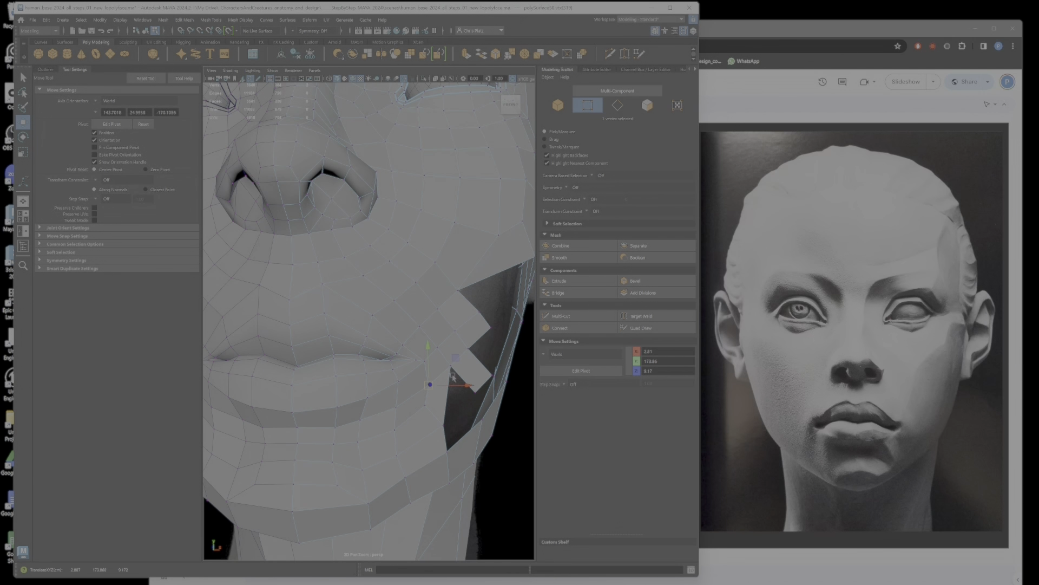
drag(454, 366, 452, 381)
key(ctrl+z)
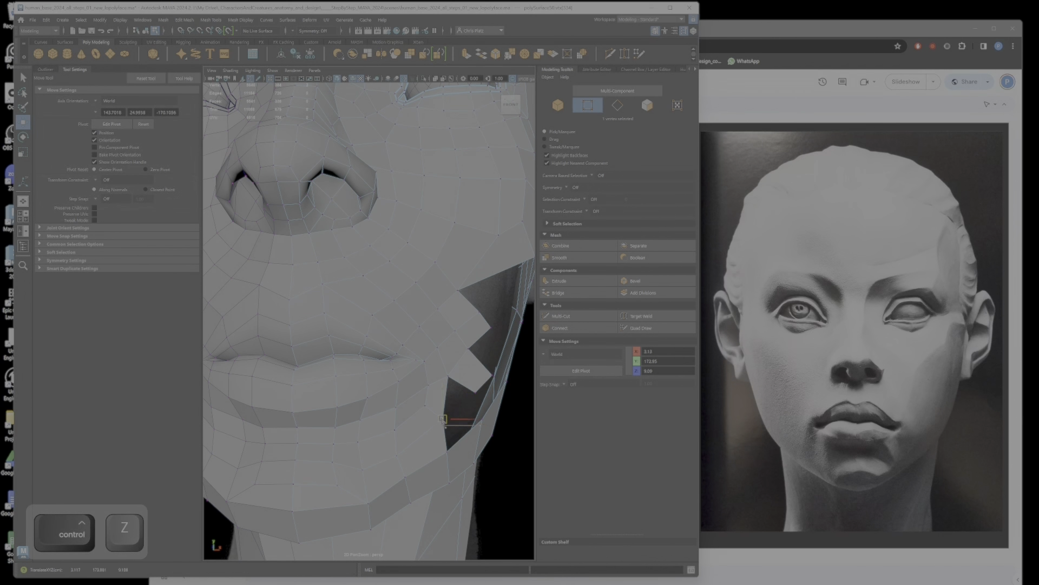
click(449, 451)
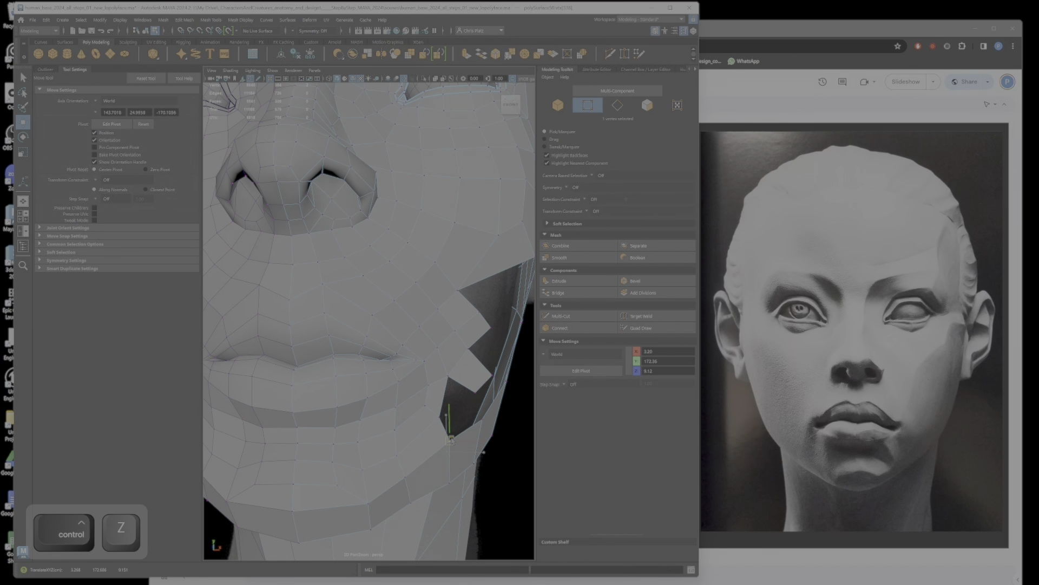
drag(451, 439, 449, 439)
Step: Adjust vertices on the jaw strip below the cheek opening against the side profile
click(450, 483)
drag(451, 483, 300, 406)
scroll(454, 474, down, 5)
scroll(315, 395, up, 3)
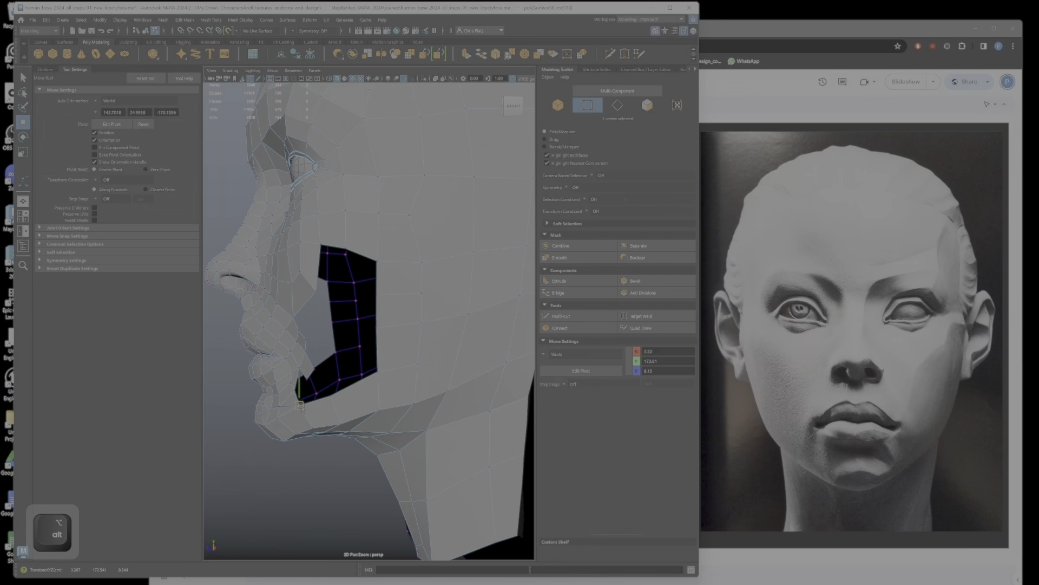
click(342, 425)
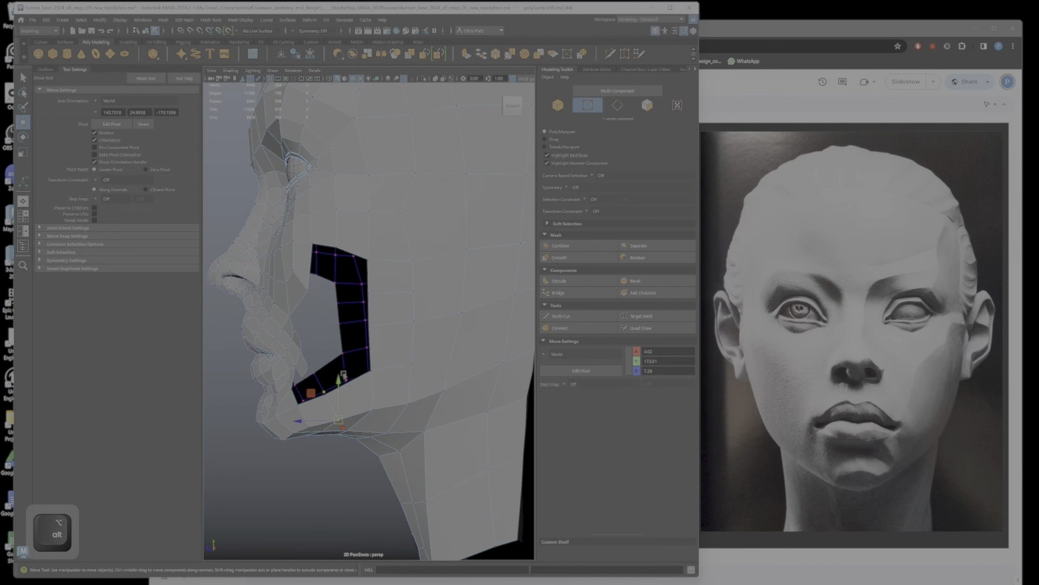
alt+drag(345, 416, 363, 369)
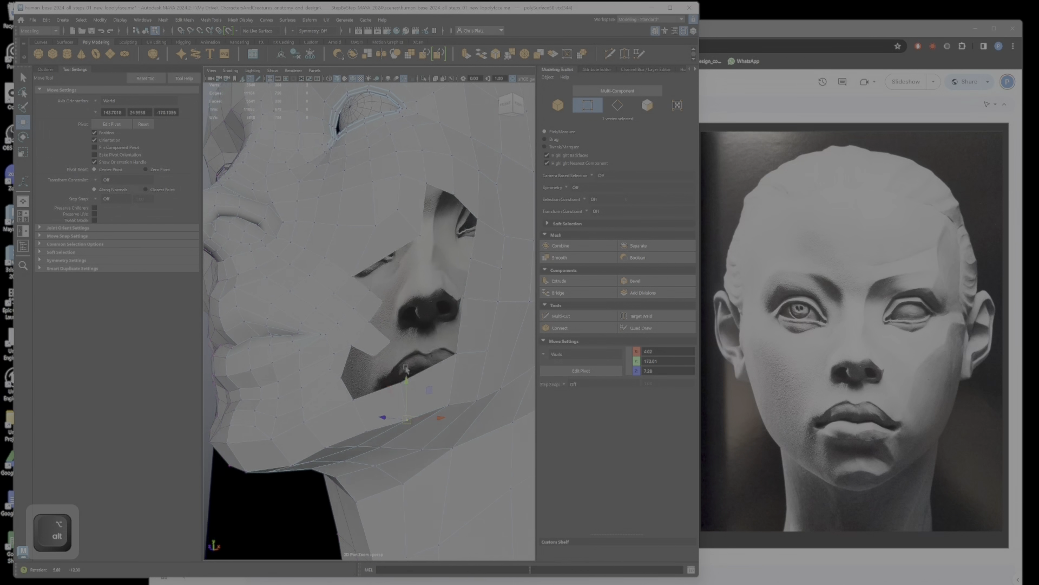
Step: Bridge the lower edge of the mouth-corner strip to the front border of the cheek opening
alt+right_drag(363, 370, 382, 369)
alt+drag(382, 370, 379, 356)
right_drag(380, 356, 382, 331)
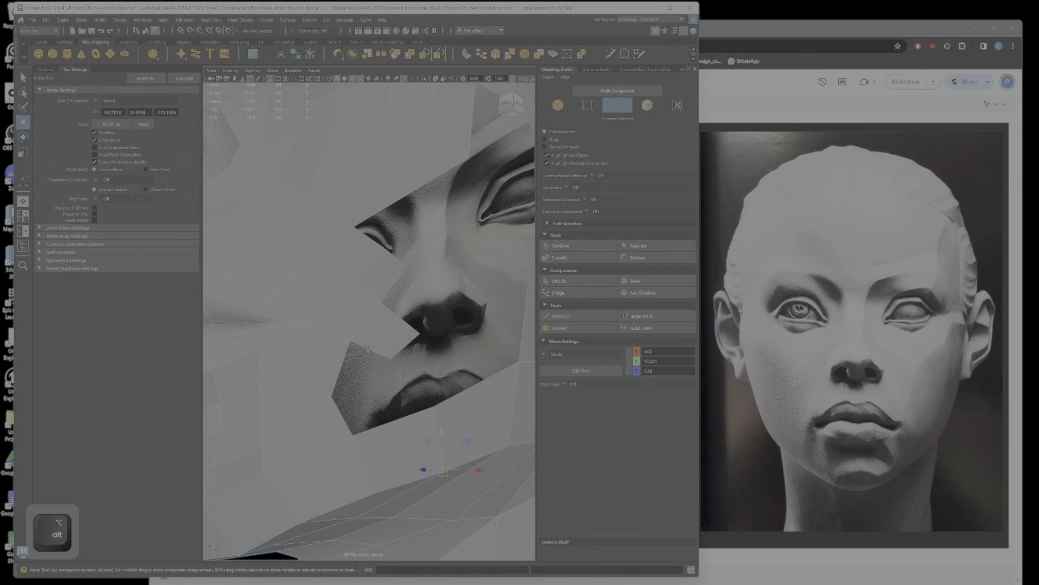
click(372, 351)
ctrl+shift+click(343, 416)
click(558, 292)
alt+drag(416, 347, 375, 393)
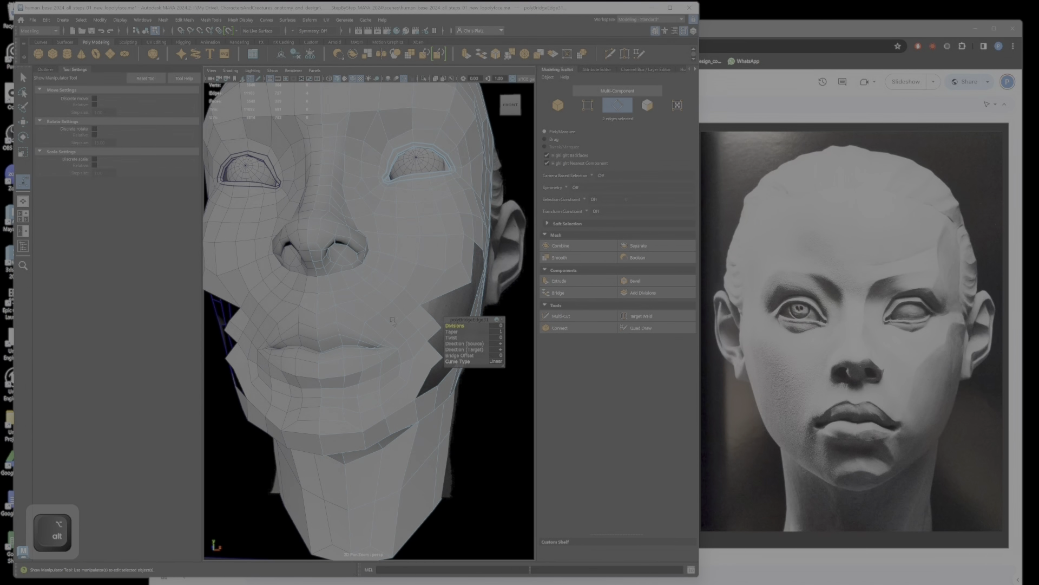
Step: Reposition vertices on the chin and lower jaw to refine the contour from the front, below and side
alt+drag(377, 309, 292, 336)
click(314, 373)
key(w)
right_drag(291, 336, 258, 339)
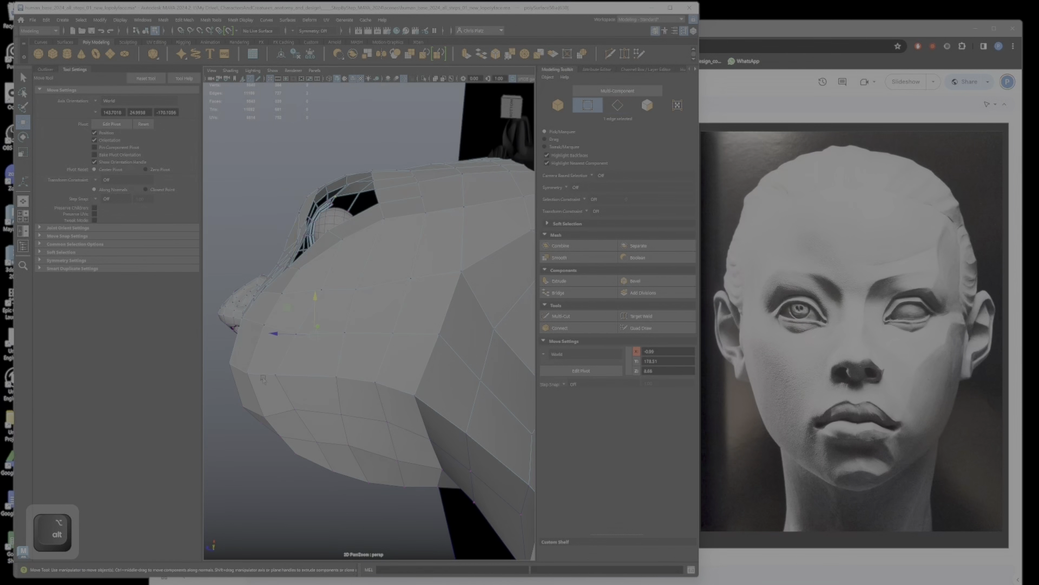
alt+drag(271, 378, 325, 406)
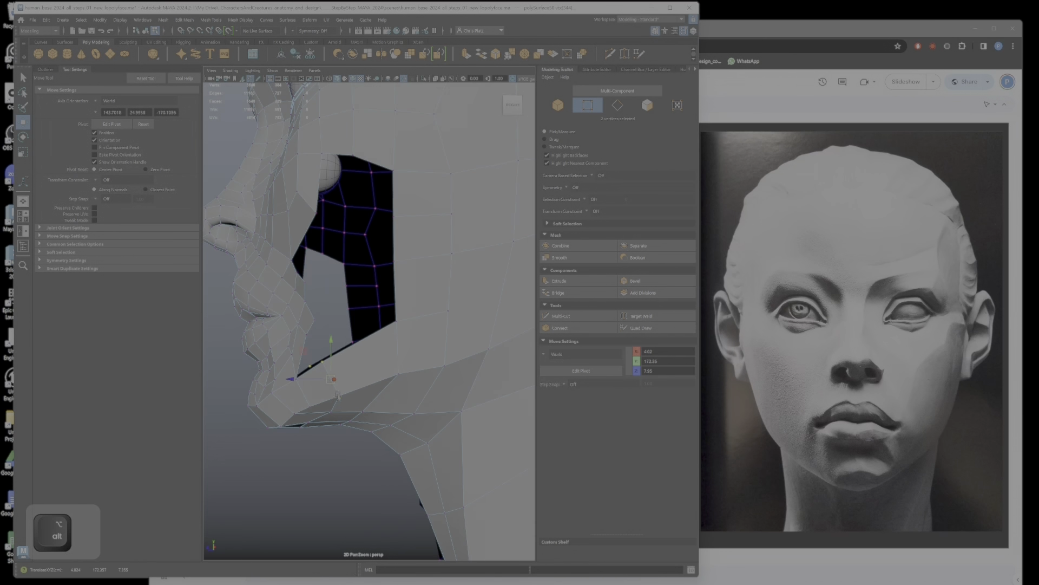
Step: Join the open vertices at the lower corner of the cheek opening with Target Weld and reposition a vertex below the mouth corner
alt+drag(359, 394, 435, 366)
click(391, 366)
click(633, 316)
key(w)
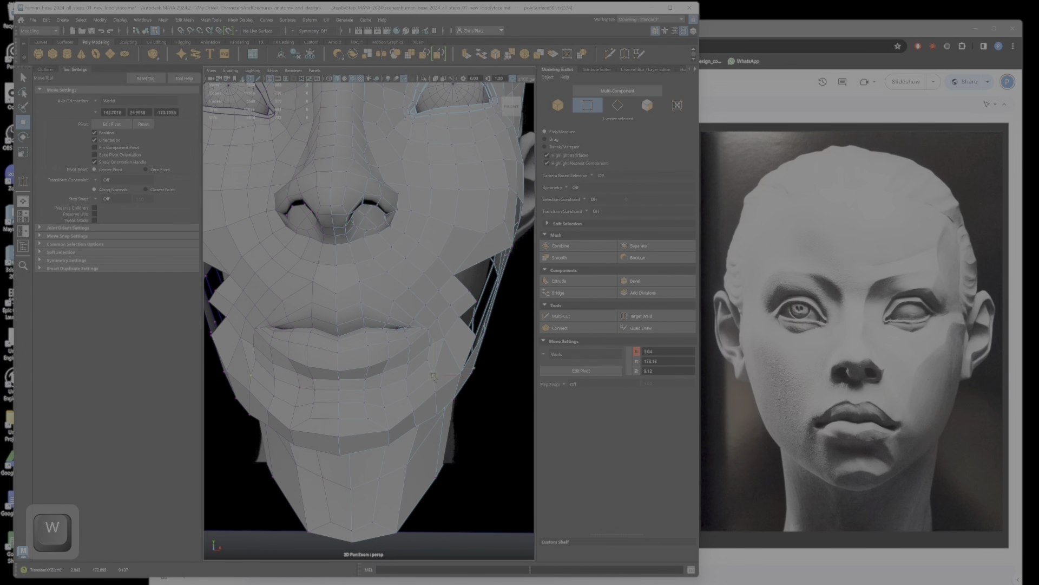
Step: Undo the last vertex adjustments beside the mouth corner
drag(436, 377, 436, 377)
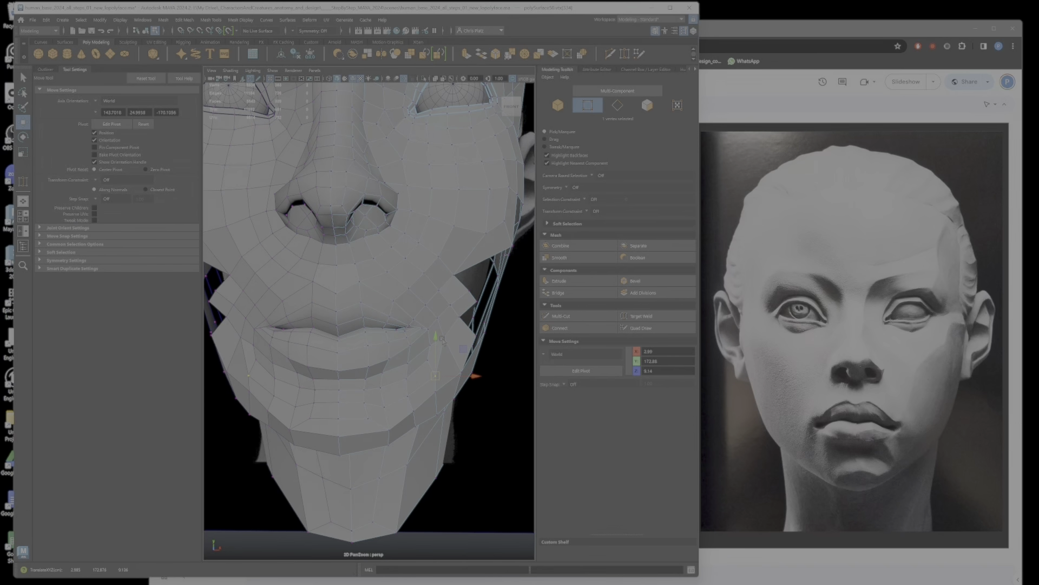
key(ctrl+z)
key(ctrl+z)
key(ctrl+z)
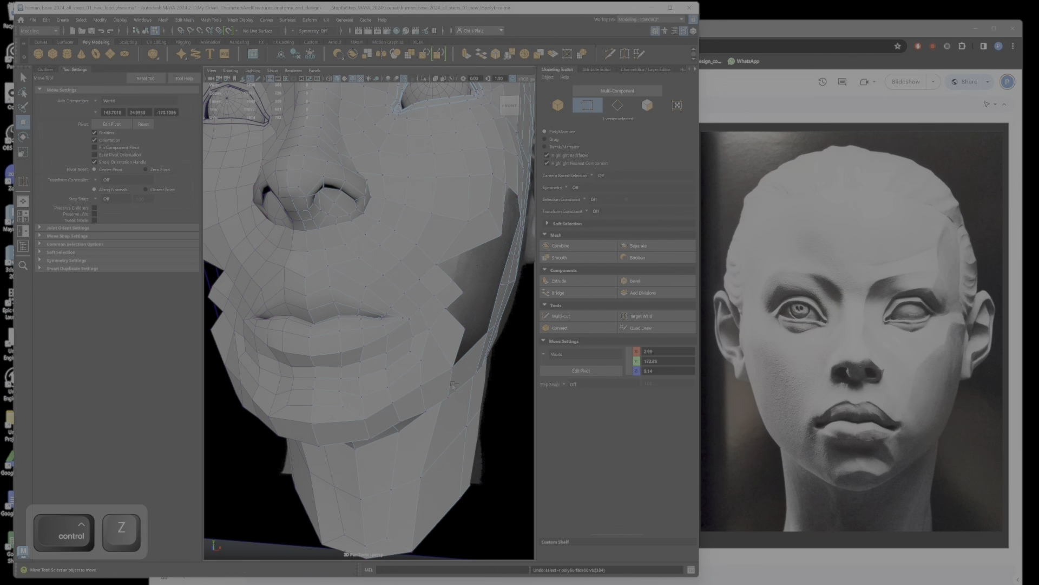
key(ctrl+z)
Step: Bridge the two open border edges in the notch below the mouth corner at the front of the cheek opening
alt+drag(453, 384, 366, 342)
click(368, 333)
right_drag(352, 342, 354, 321)
click(356, 352)
ctrl+shift+click(355, 378)
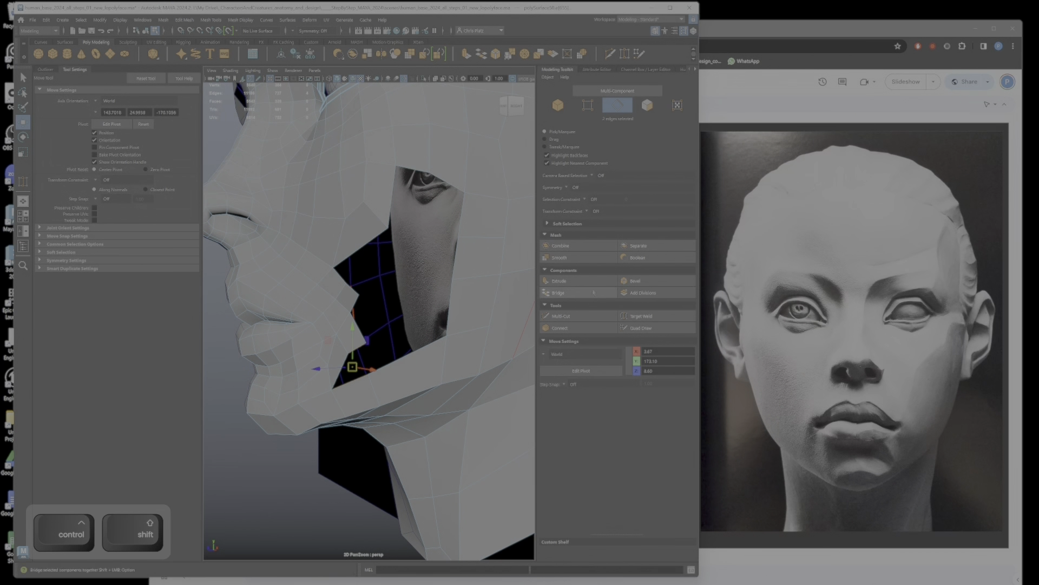
click(558, 292)
alt+drag(358, 369, 452, 368)
alt+middle_drag(453, 368, 389, 385)
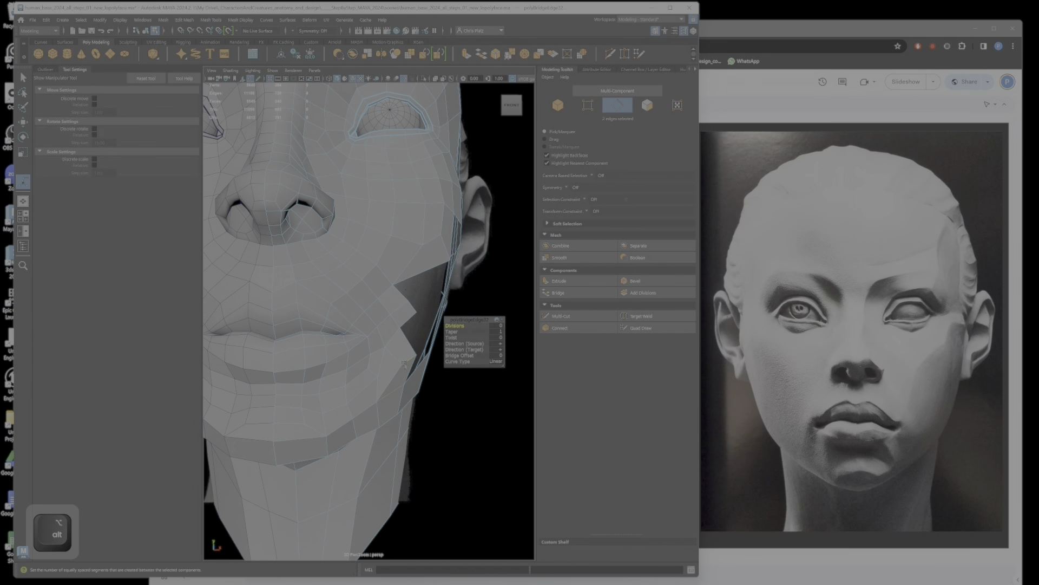
Step: Move the outer edge of the bridged face below the mouth corner
click(416, 361)
key(w)
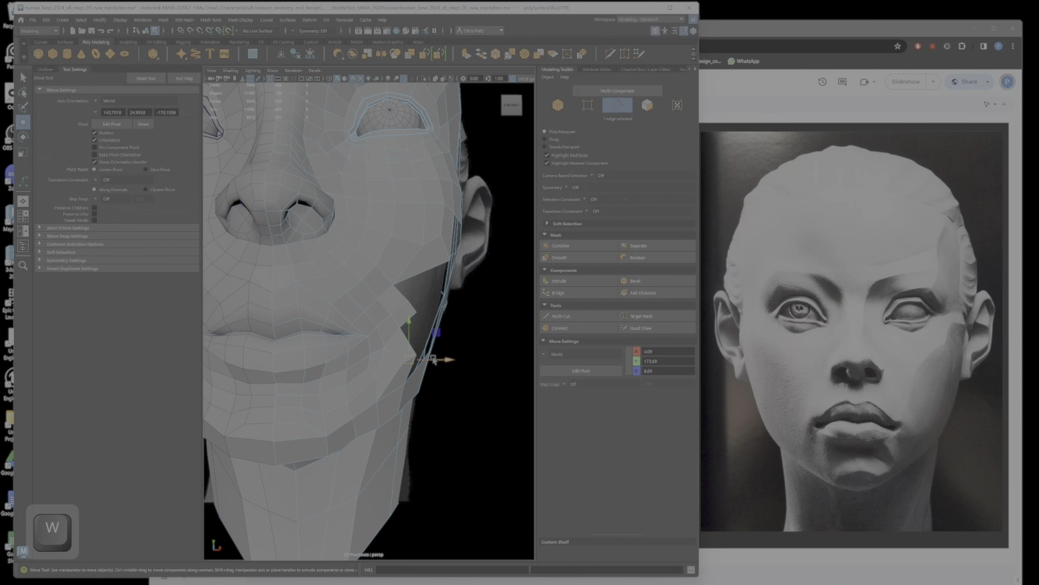
alt+drag(436, 359, 389, 391)
key(ctrl+z)
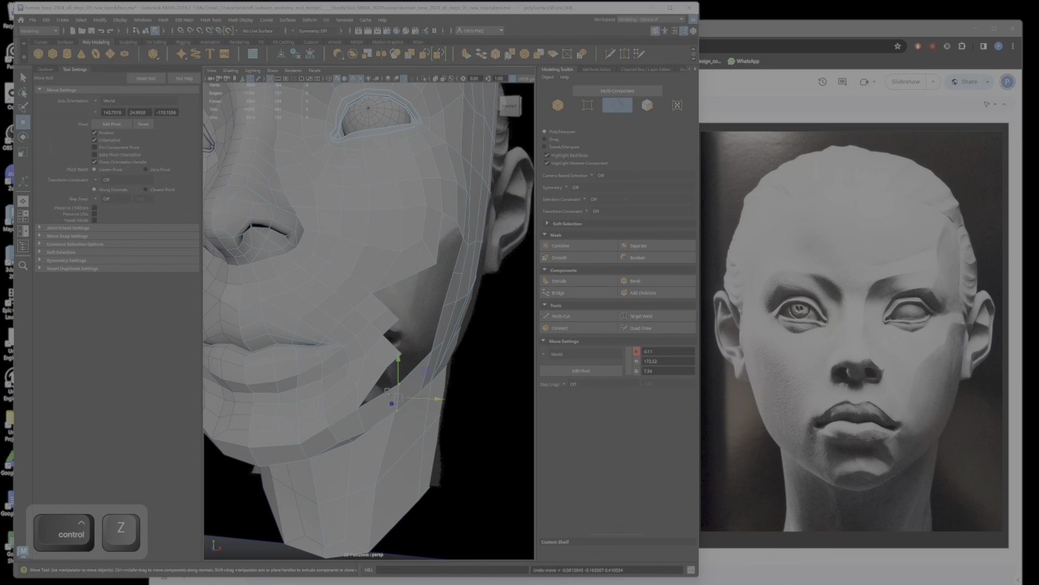
key(ctrl+y)
Step: Delete the bridged face below the mouth corner
right_click(370, 378)
right_drag(372, 372, 373, 397)
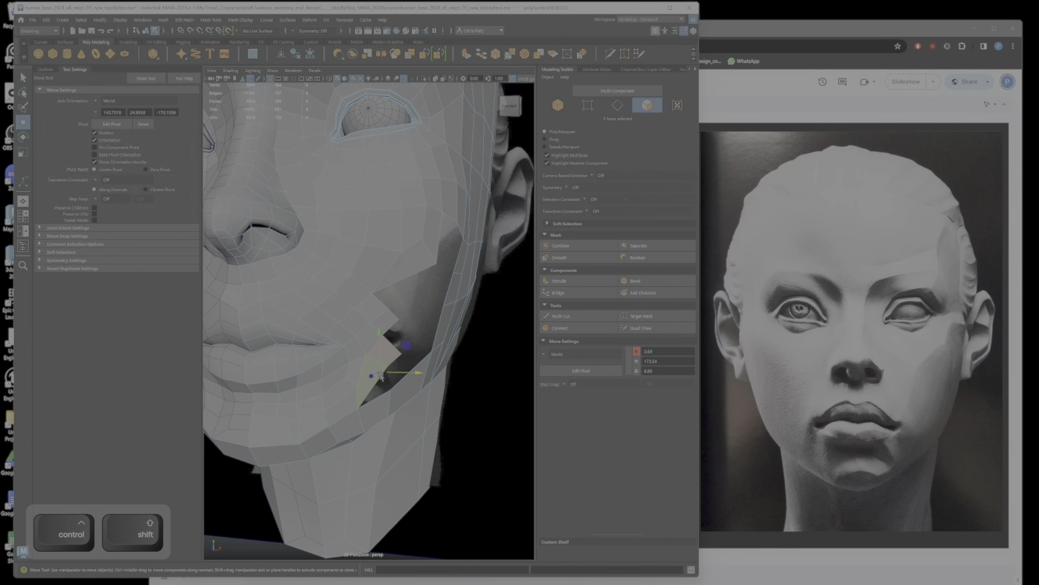
key(Delete)
Step: Extrude the open border edge below the mouth corner backward into the cheek opening and rotate it to follow the face
alt+drag(387, 353, 317, 340)
alt+middle_drag(318, 348, 377, 326)
scroll(378, 327, up, 3)
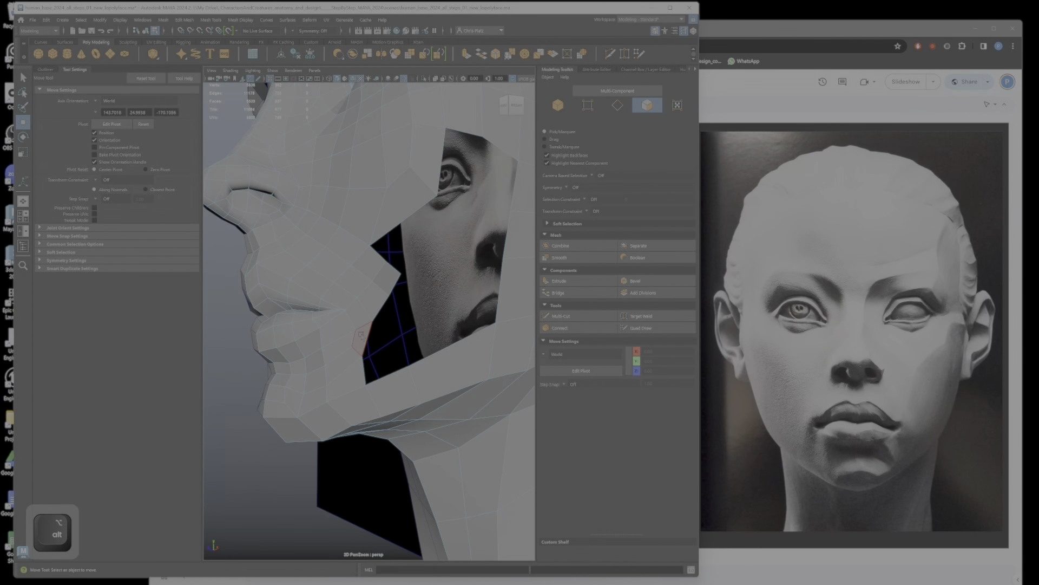
right_drag(366, 336, 366, 314)
click(372, 335)
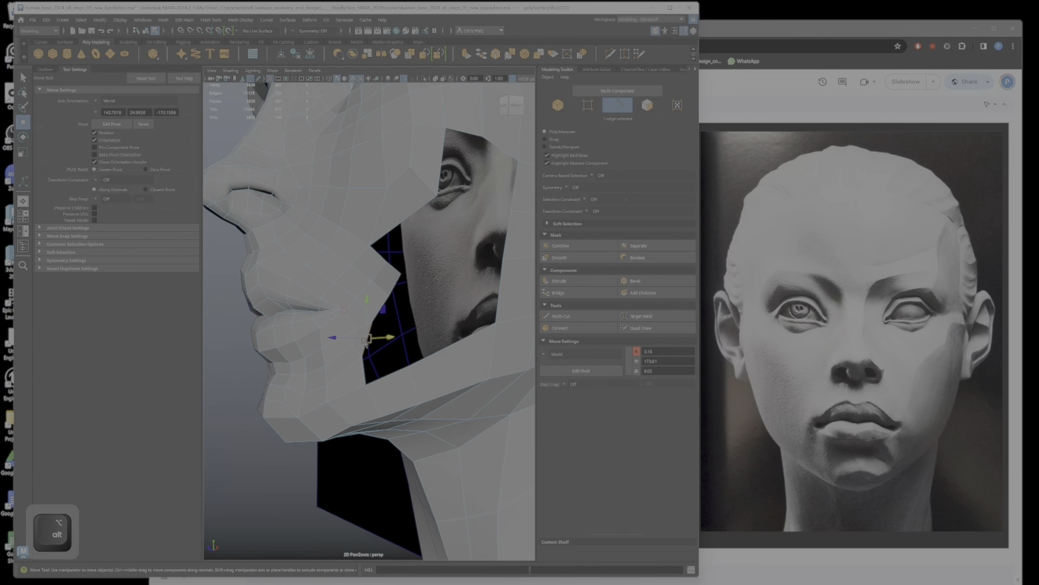
shift+drag(367, 340, 400, 329)
key(e)
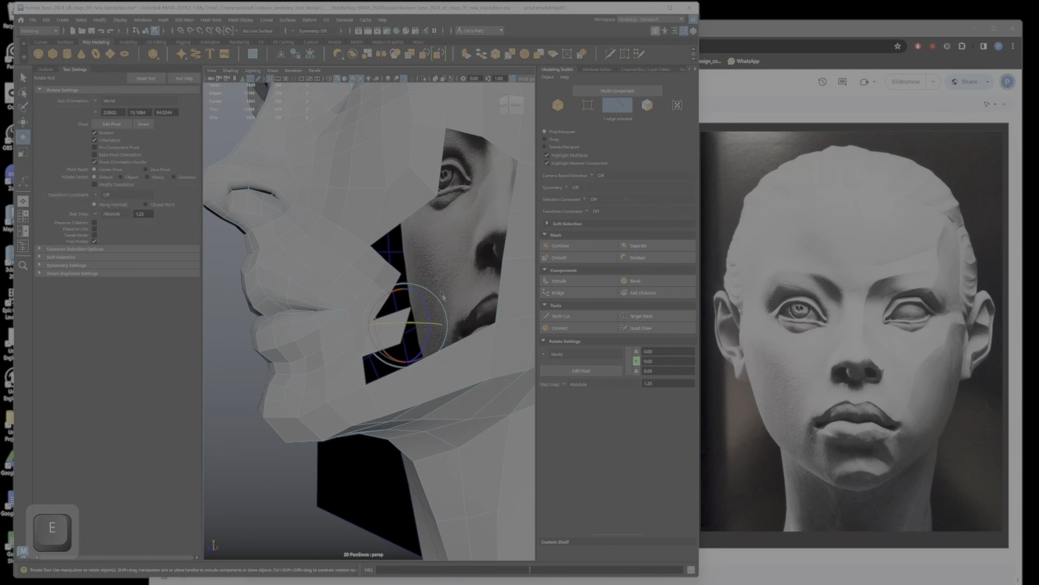
right_drag(360, 293, 333, 293)
Step: Reposition the vertices at the pointed tip above the extruded face on the front of the cheek opening
click(389, 294)
key(w)
drag(389, 294, 385, 288)
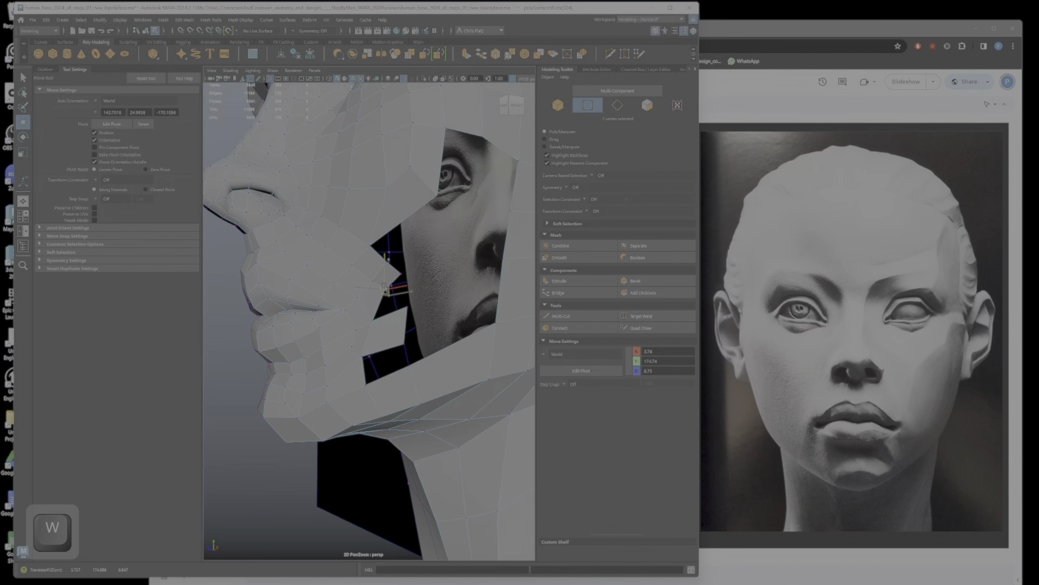
right_drag(406, 278, 401, 276)
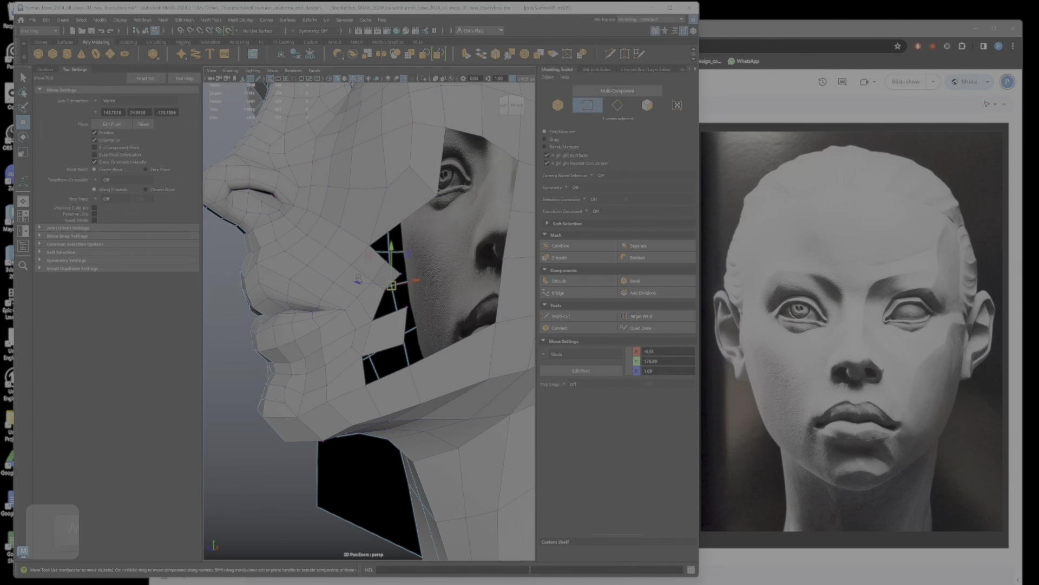
click(361, 295)
drag(402, 275, 404, 284)
right_drag(379, 295, 381, 276)
Step: Bridge the gaps above and below the extruded face to the neighbouring strips at the front of the cheek opening
ctrl+shift+click(394, 312)
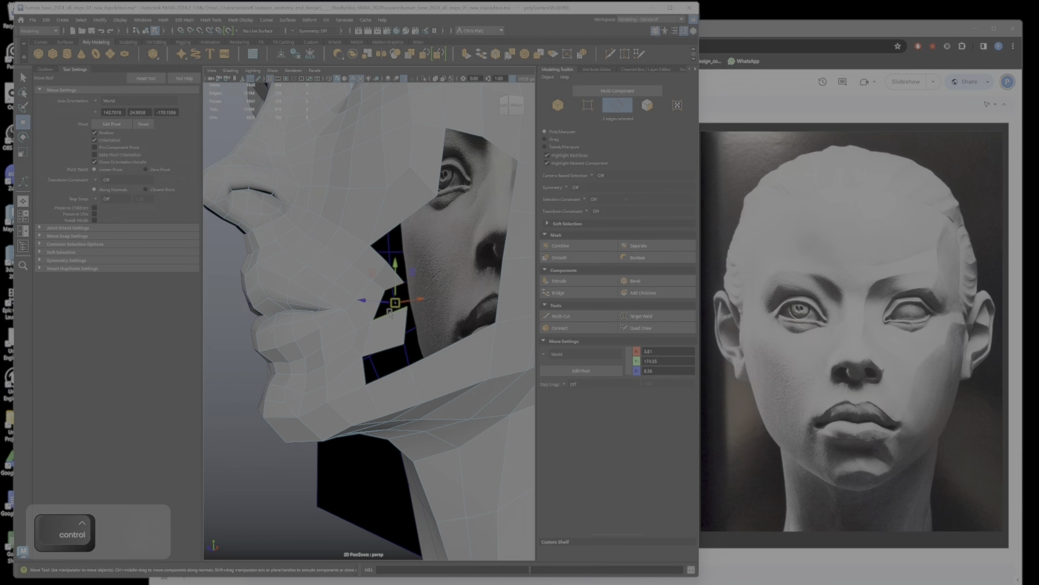
key(q)
click(570, 292)
click(392, 348)
ctrl+shift+click(392, 373)
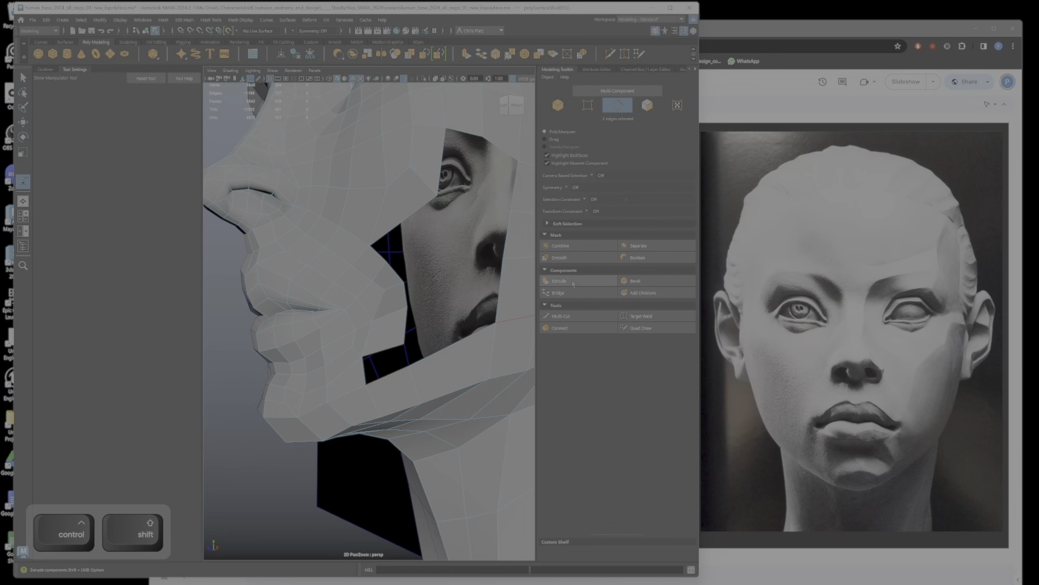
click(569, 294)
Step: Reposition the outer edge and vertices of the newly bridged faces to shape the cheek beside the mouth
alt+drag(398, 314, 470, 331)
click(461, 329)
key(w)
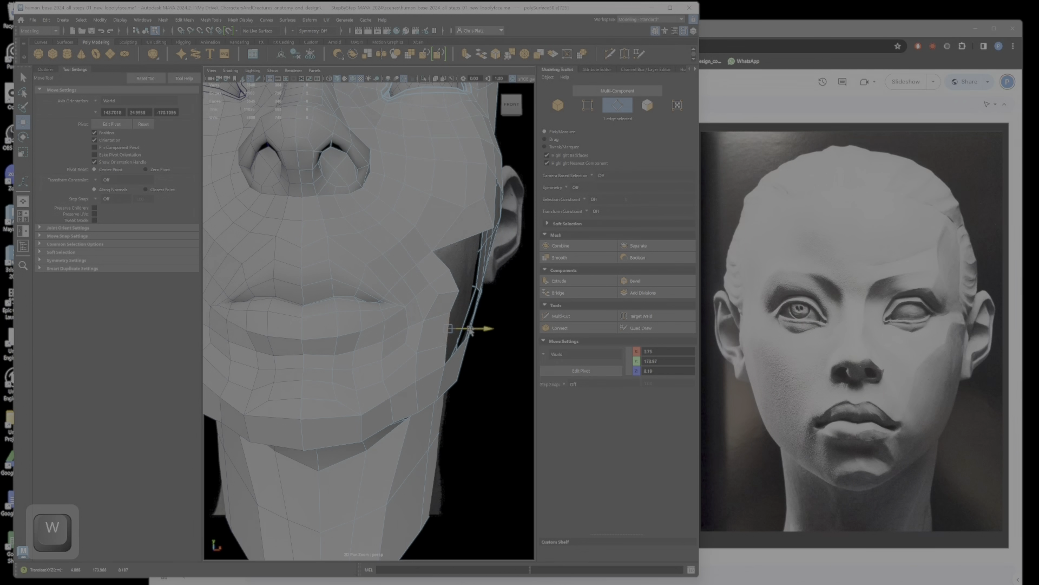
alt+drag(453, 291, 407, 364)
right_drag(407, 364, 406, 346)
drag(405, 345, 379, 377)
click(426, 364)
key(ctrl+z)
click(425, 365)
Step: Reposition vertices along the front of the cheek opening and on the upper cheek beneath the eye
alt+middle_drag(427, 324, 401, 361)
right_drag(377, 303, 377, 281)
click(400, 287)
shift+click(431, 297)
shift+drag(418, 267, 417, 322)
right_drag(417, 322, 391, 312)
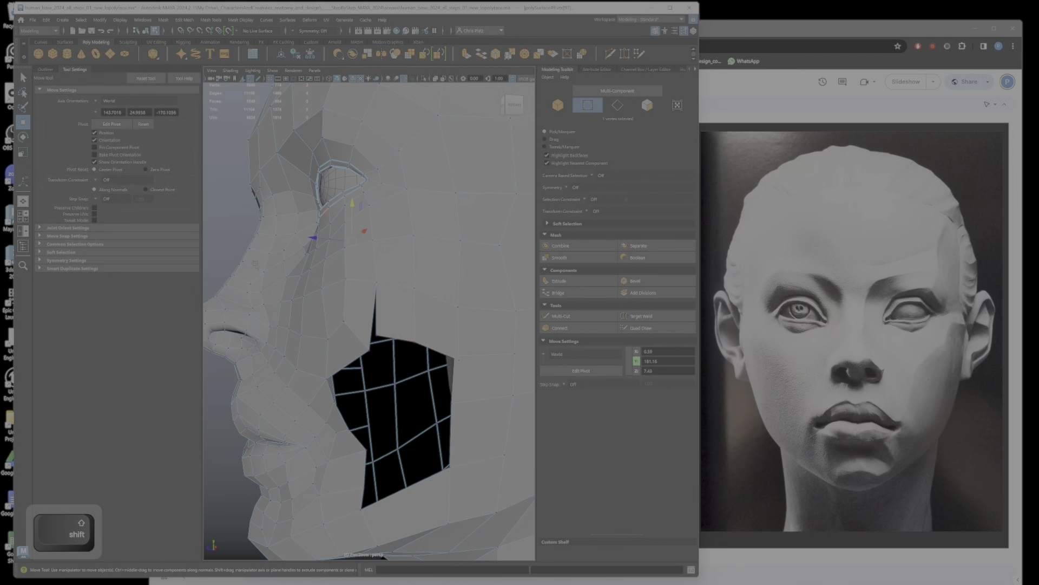
Step: Close the narrow slit above the cheek opening with Target Weld
click(658, 315)
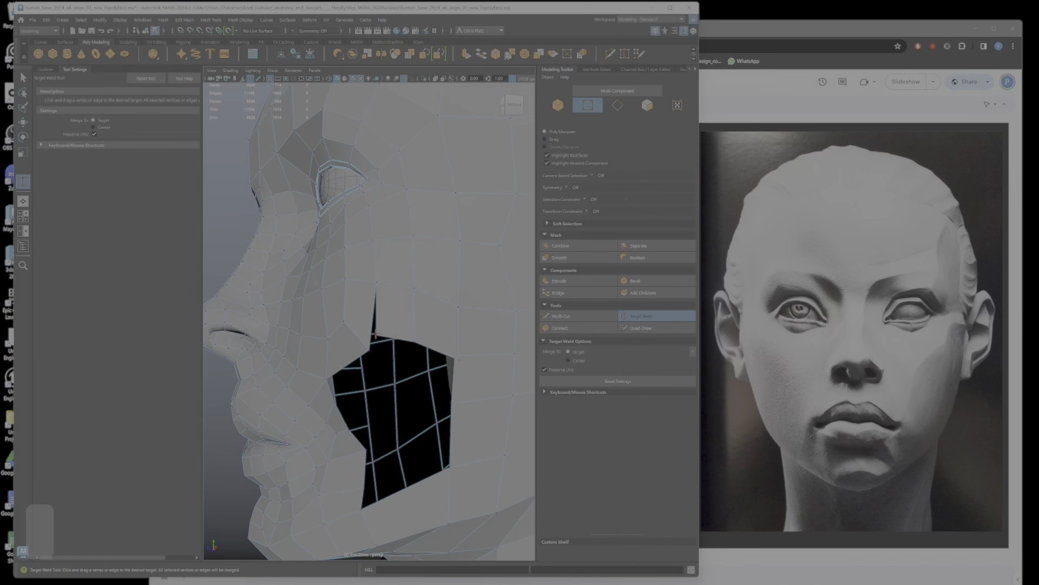
alt+drag(411, 314, 366, 217)
key(w)
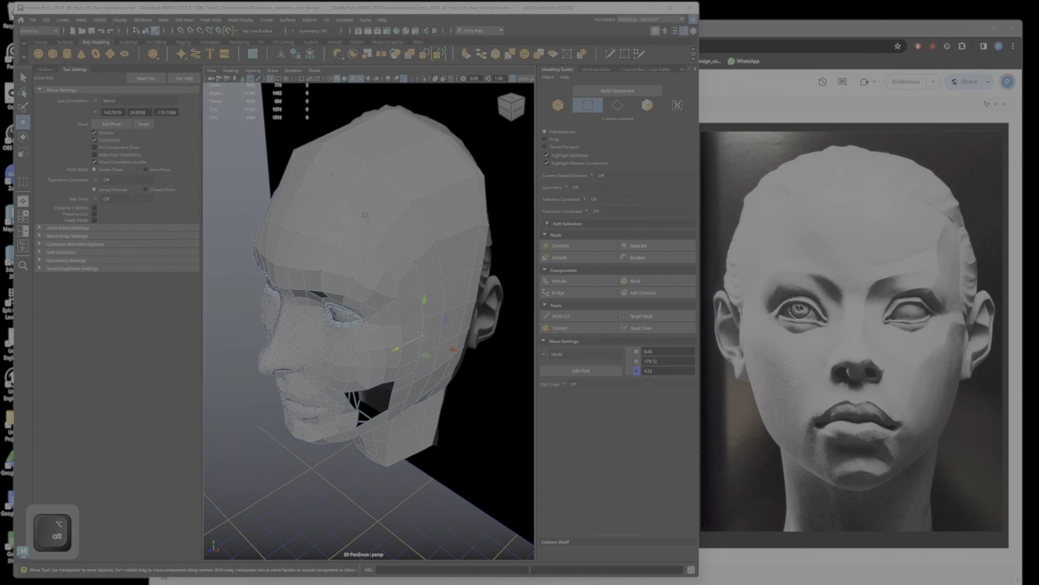
Step: Reposition vertices on the cheek and beside the mouth corner, checking the shape from the side and front
alt+drag(406, 257, 419, 287)
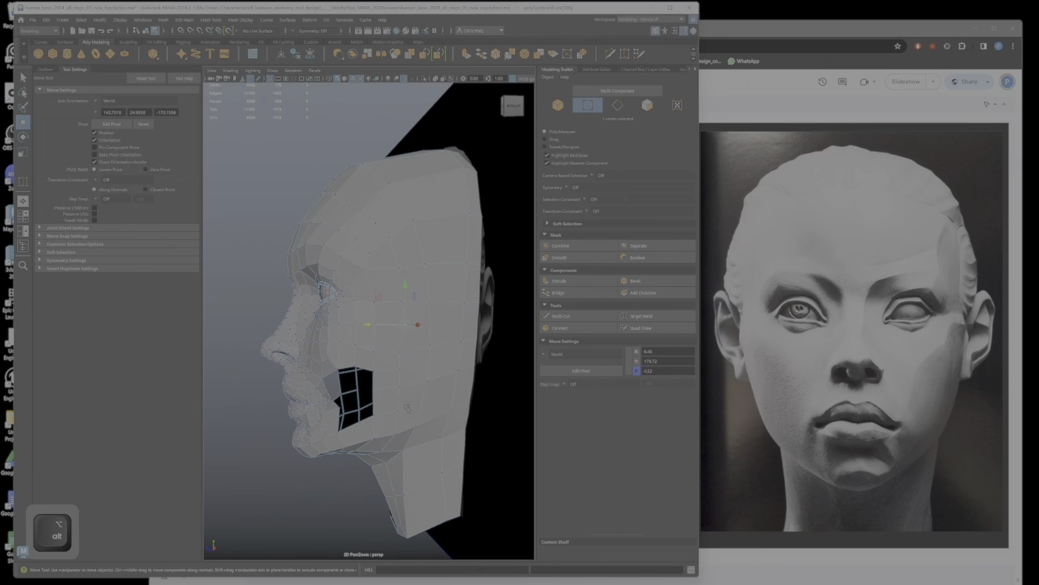
click(500, 305)
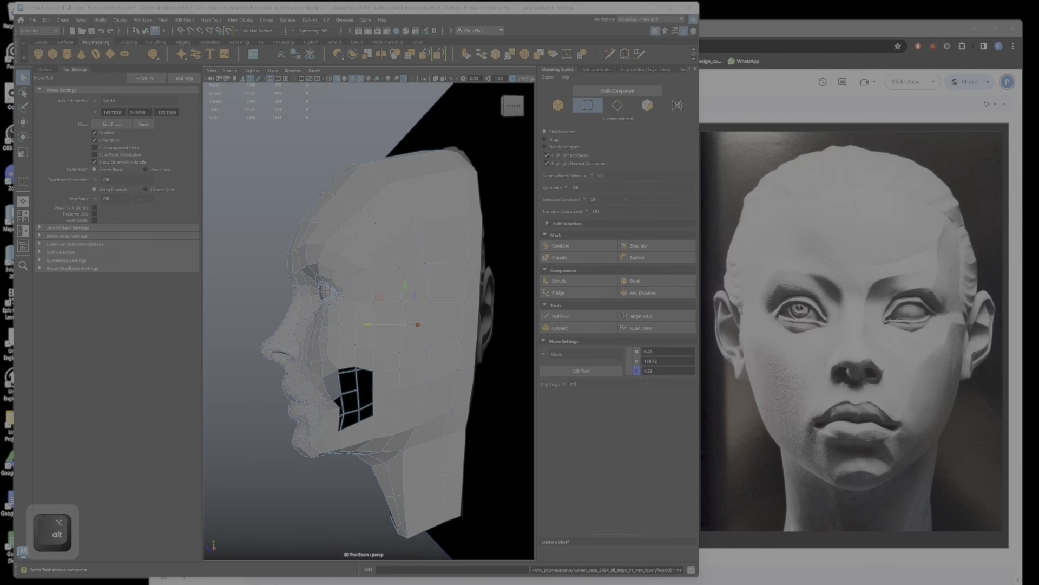
mouse_move(401, 369)
alt+mouse_down()
mouse_move(462, 367)
mouse_move(409, 368)
alt+mouse_up()
alt+right_drag(358, 373, 376, 389)
alt+middle_drag(376, 390, 380, 327)
alt+drag(381, 327, 401, 386)
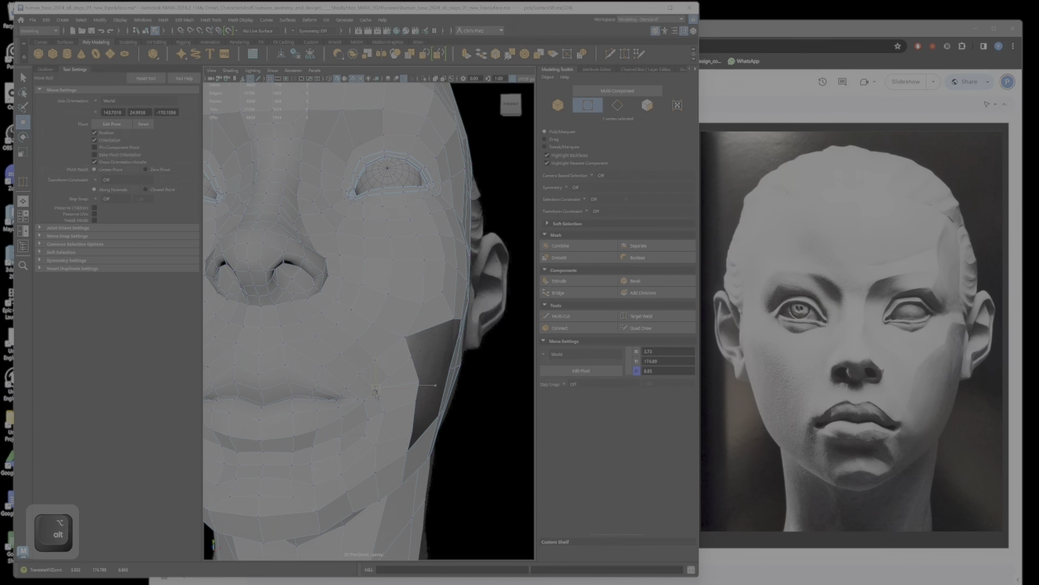
drag(375, 391, 374, 390)
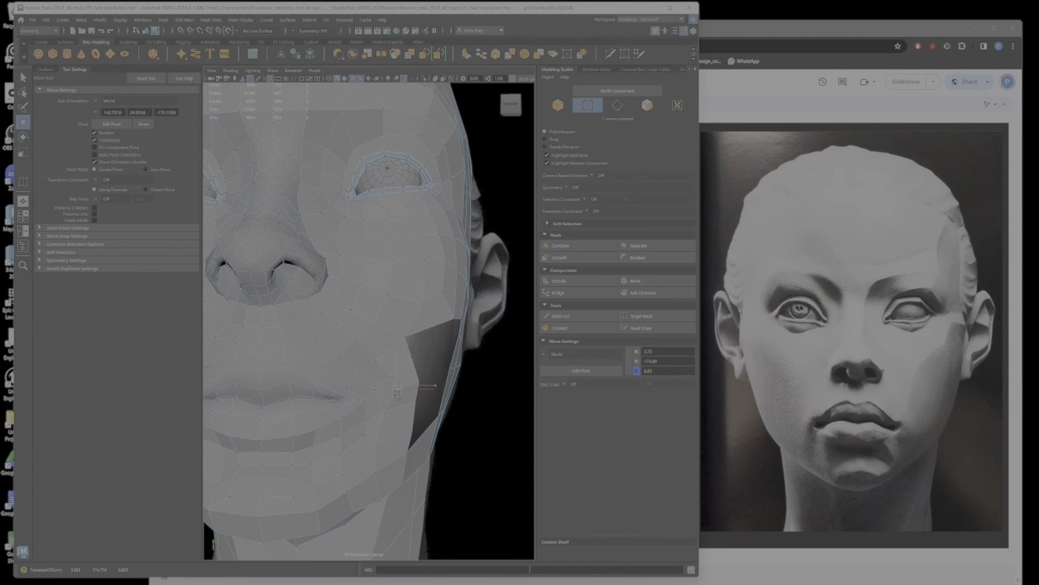
mouse_move(399, 396)
alt+mouse_down()
mouse_move(347, 405)
mouse_move(391, 395)
alt+mouse_up()
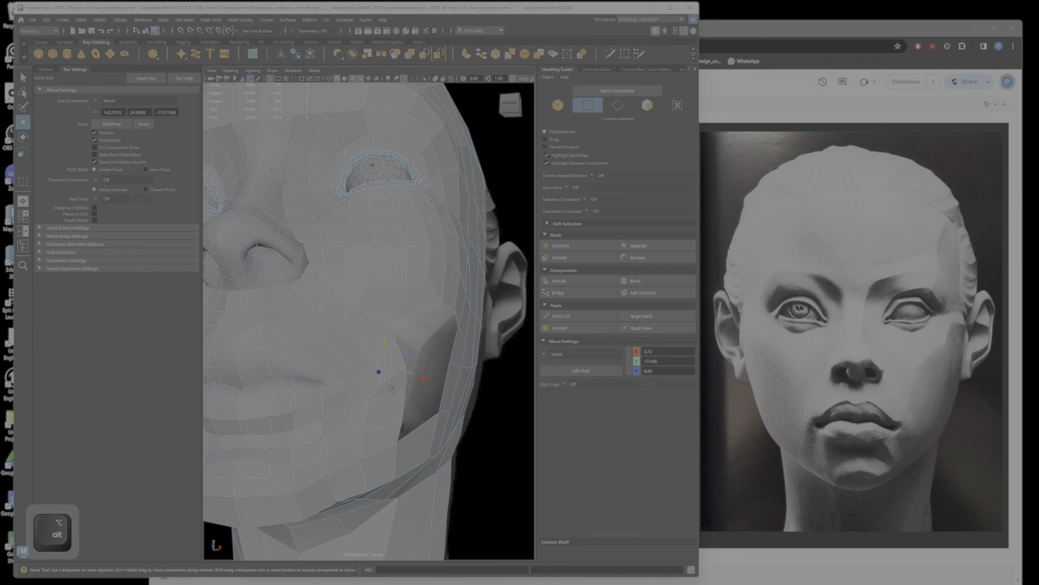
Step: Delete the face beside the mouth corner on the front border of the cheek opening
right_drag(390, 359, 394, 382)
click(393, 391)
key(Delete)
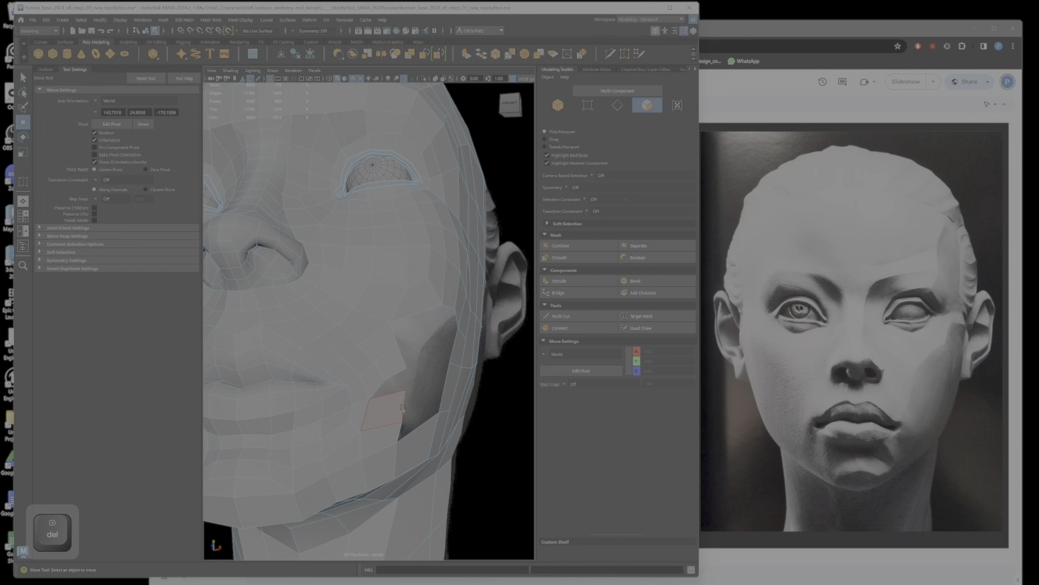
mouse_move(389, 403)
alt+mouse_down()
mouse_move(374, 406)
mouse_move(390, 411)
alt+mouse_up()
right_drag(393, 358, 361, 353)
Step: Cut the face below the resulting notch with Multi-Cut and close the notch with Target Weld
click(596, 319)
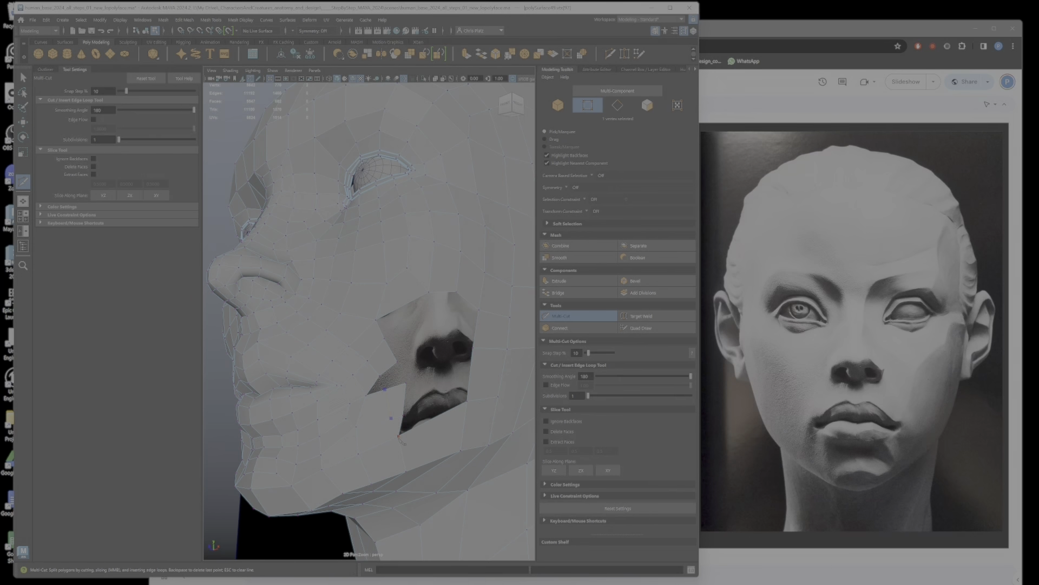
key(Return)
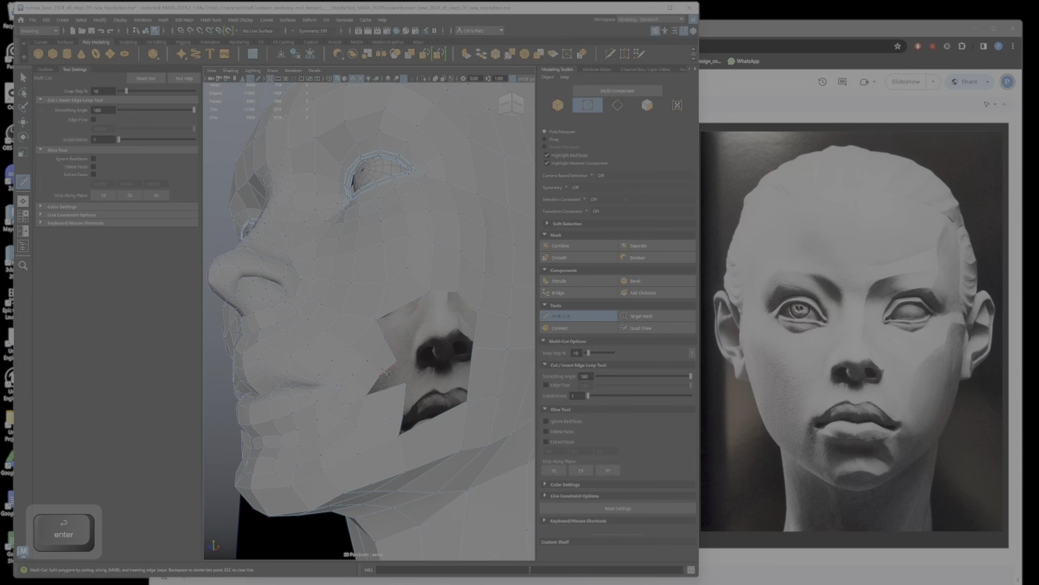
key(q)
right_drag(386, 373, 380, 377)
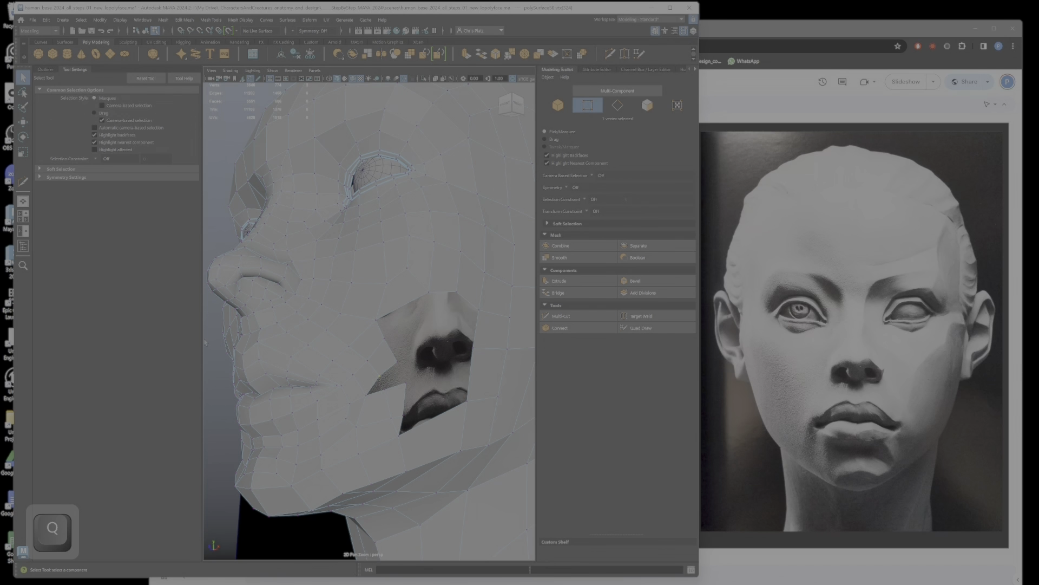
click(645, 316)
alt+drag(404, 378, 452, 382)
key(w)
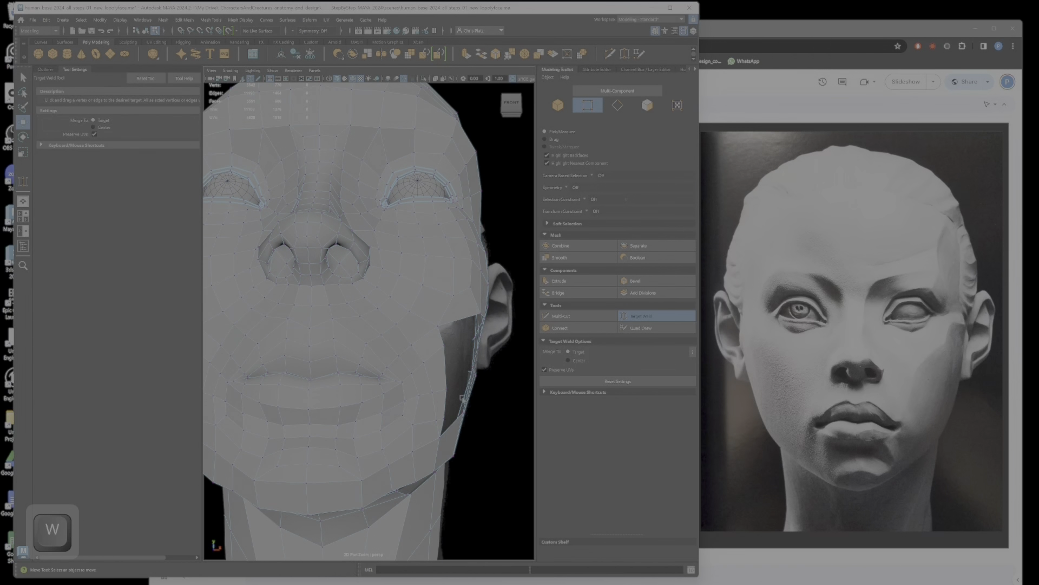
Step: Reposition vertices around the mouth corner to smooth the lower cheek from the front and above
click(447, 358)
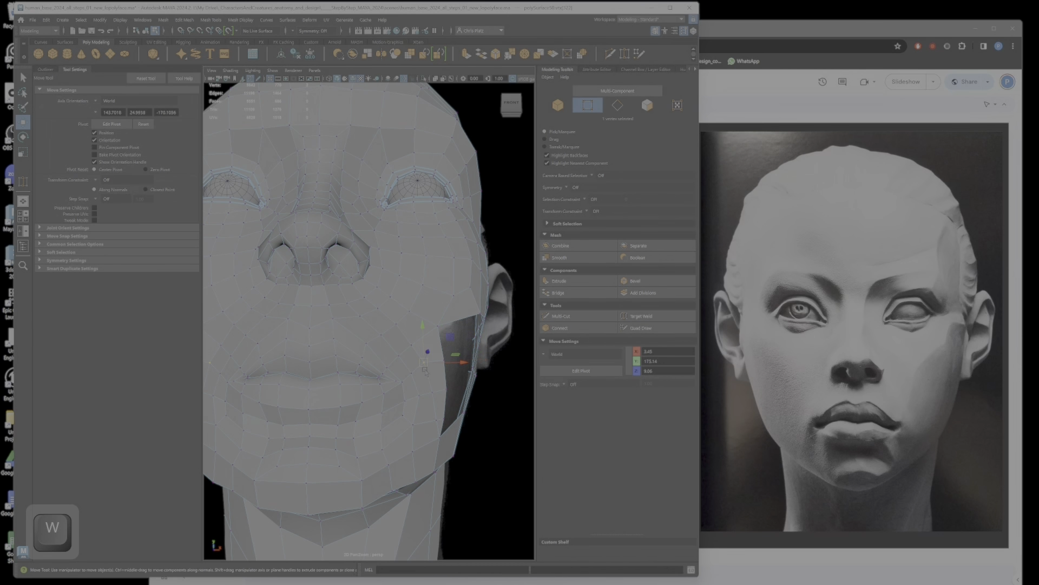
drag(445, 360, 427, 369)
key(ctrl+z)
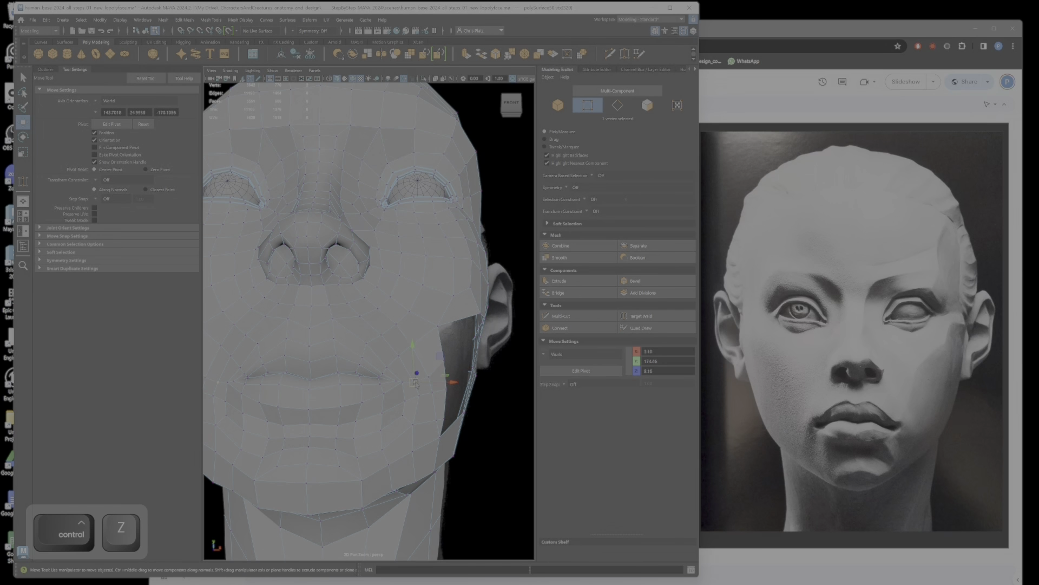
alt+drag(430, 377, 397, 407)
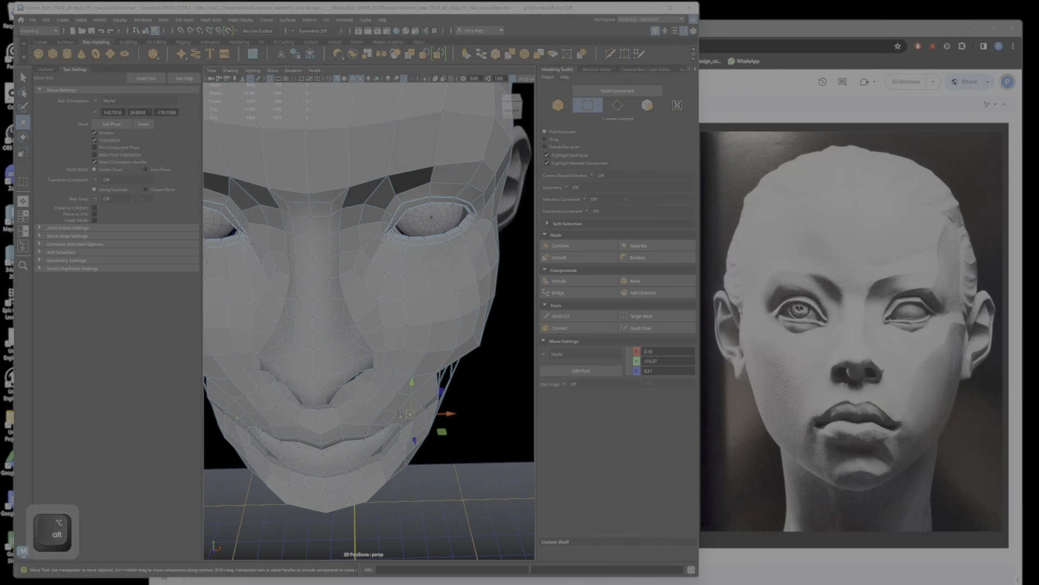
ctrl+shift+click(410, 444)
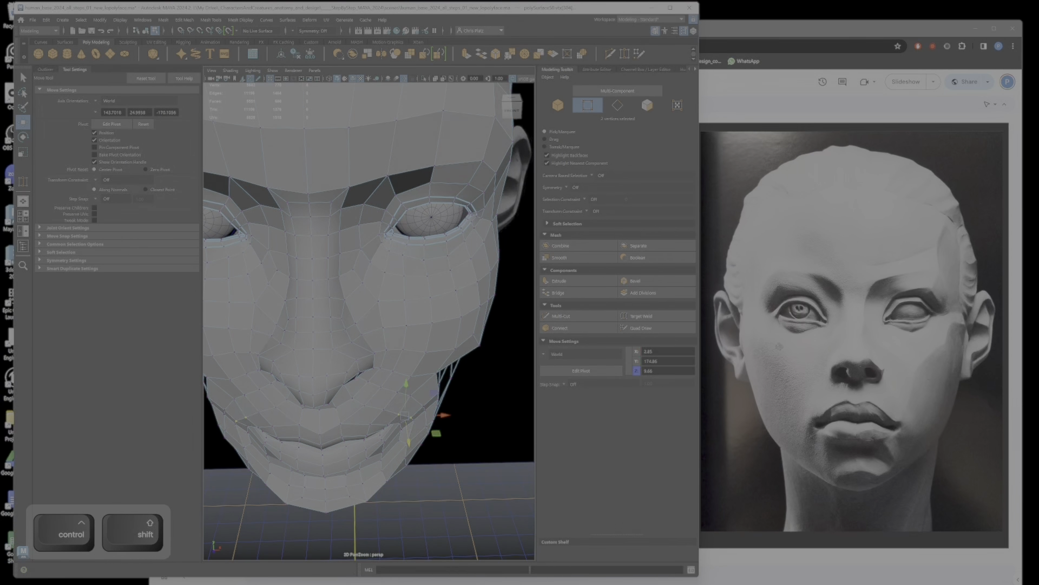
alt+drag(405, 416, 339, 222)
click(404, 388)
click(384, 432)
Step: Undo the last vertex move and adjust vertices between the upper lip and cheek from below
alt+middle_drag(339, 222, 366, 321)
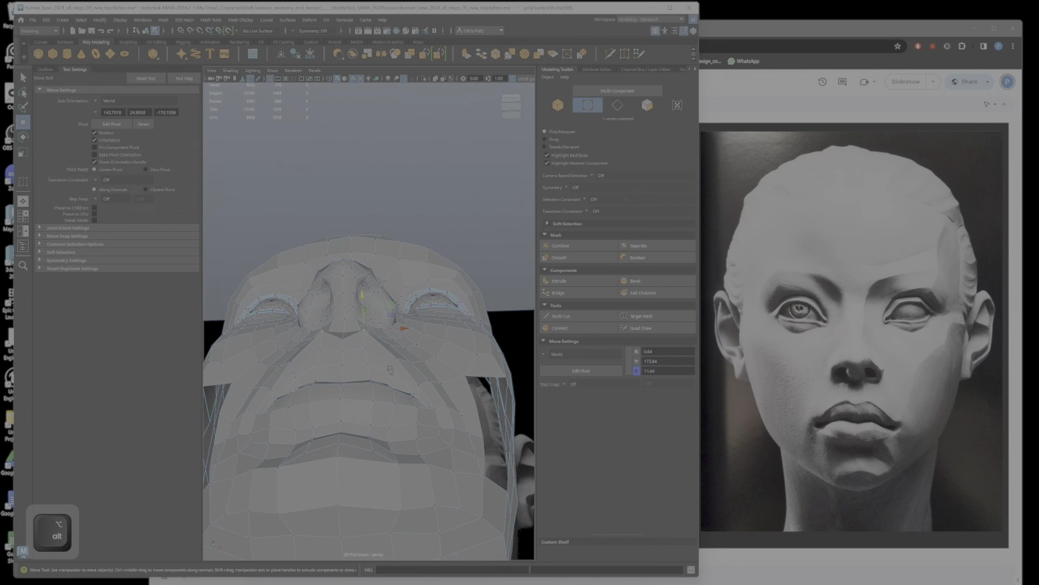
key(ctrl+z)
drag(366, 320, 391, 331)
click(393, 371)
click(417, 397)
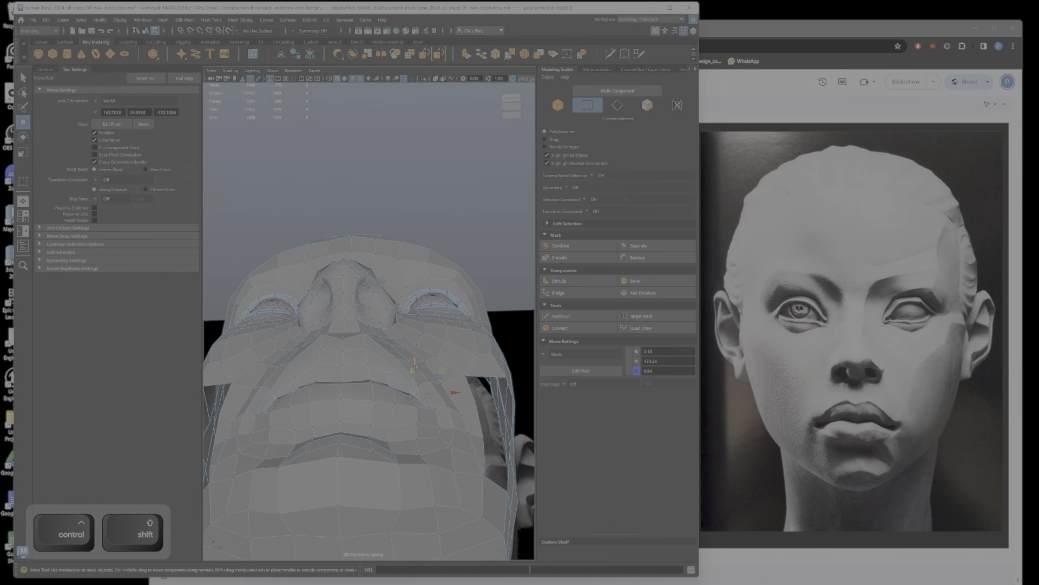
Step: Reposition the upper lip vertices near the centre line from the side to shape the lip profile
drag(417, 366, 321, 437)
click(330, 422)
ctrl+shift+click(325, 428)
click(334, 431)
ctrl+shift+click(338, 441)
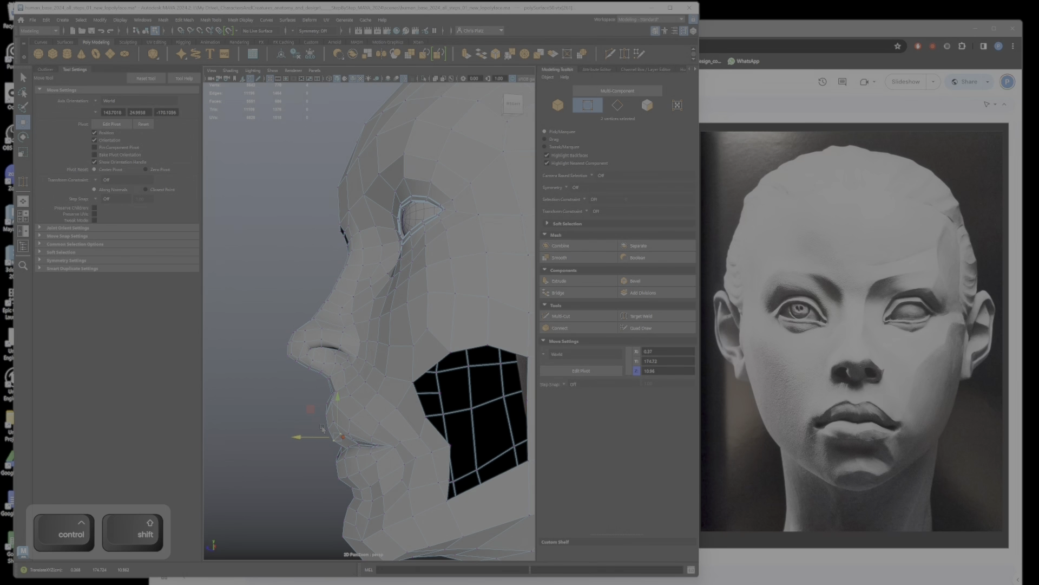
alt+drag(368, 435, 313, 410)
mouse_move(452, 453)
alt+mouse_down()
mouse_move(514, 445)
mouse_move(471, 451)
alt+mouse_up()
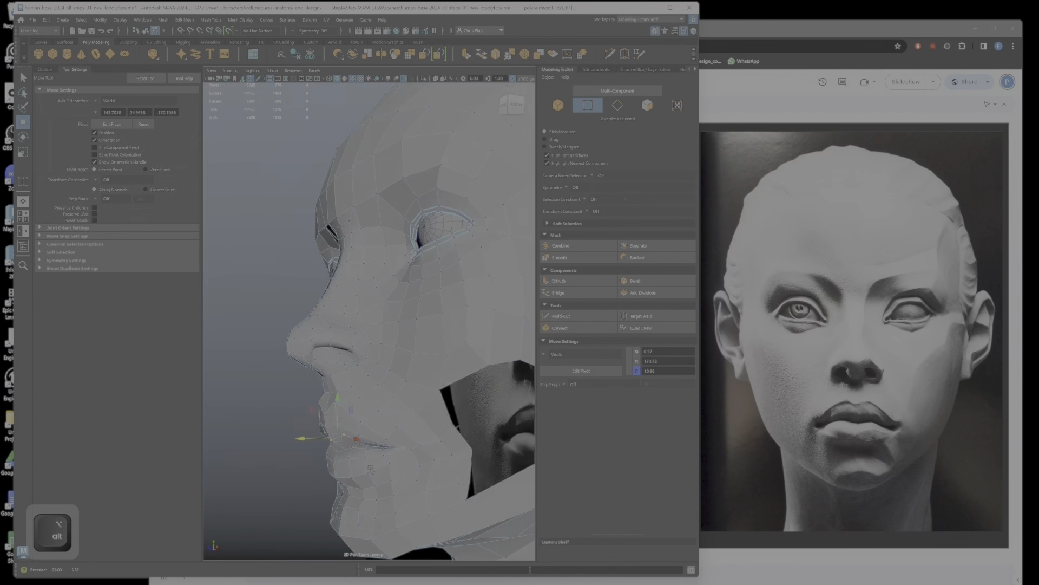
Step: Adjust the lip vertices between the mouth's centre and corner from the side and front
click(367, 449)
alt+drag(368, 460, 460, 459)
ctrl+shift+click(375, 461)
ctrl+shift+click(352, 467)
alt+drag(352, 468, 280, 478)
drag(319, 433, 362, 404)
ctrl+shift+click(361, 456)
Step: Check the smoothed head against the reference in the front view and return to the unsmoothed mesh
key(3)
scroll(374, 413, down, 5)
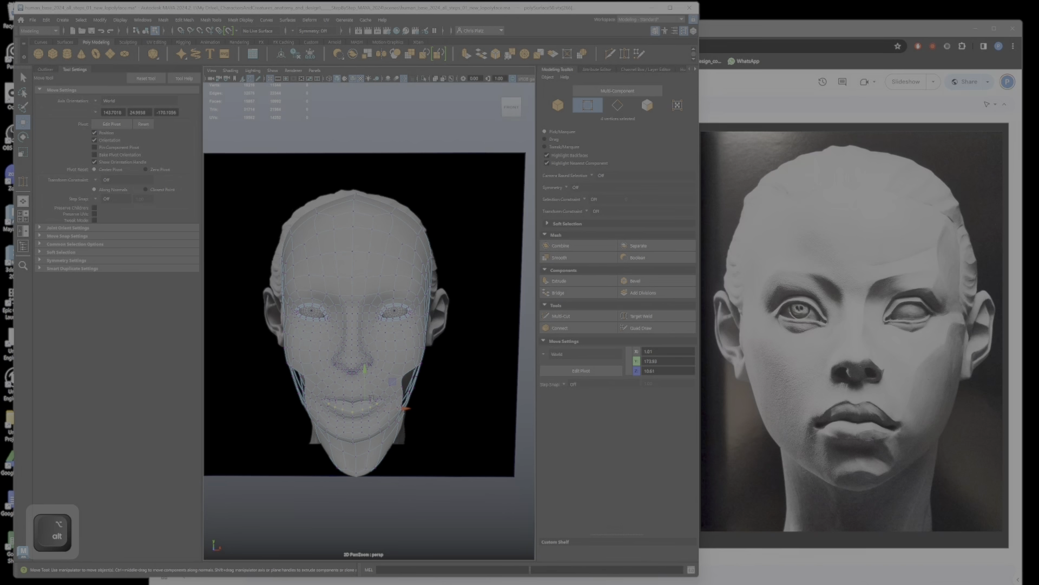
key(space)
key(space)
scroll(369, 319, up, 4)
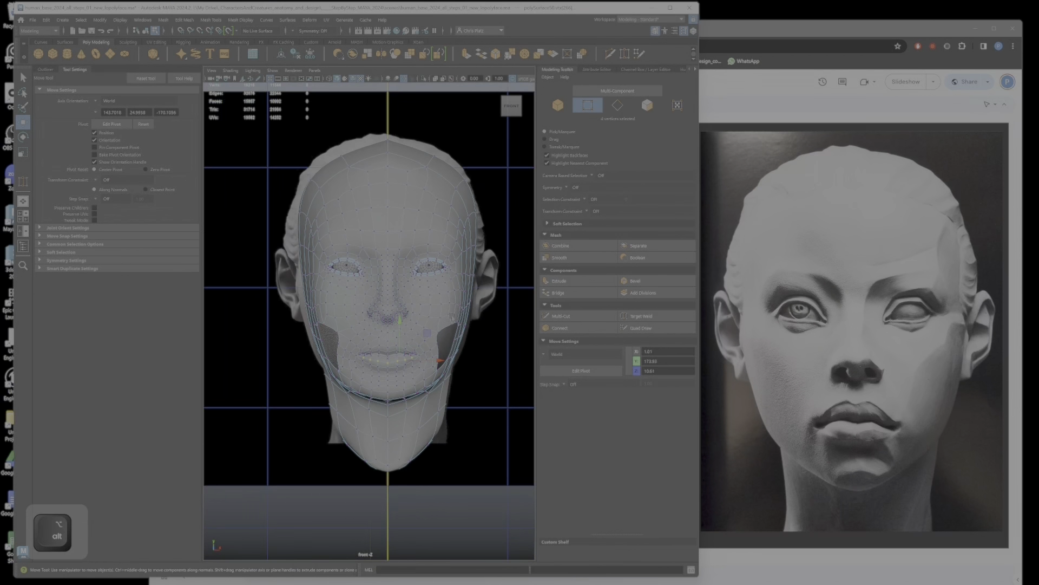
scroll(452, 316, up, 3)
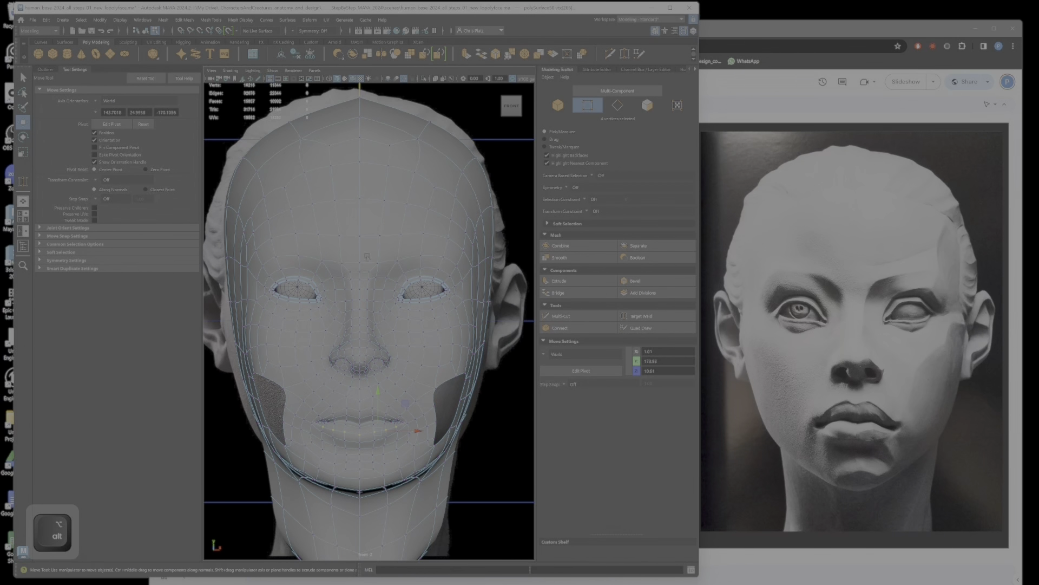
key(1)
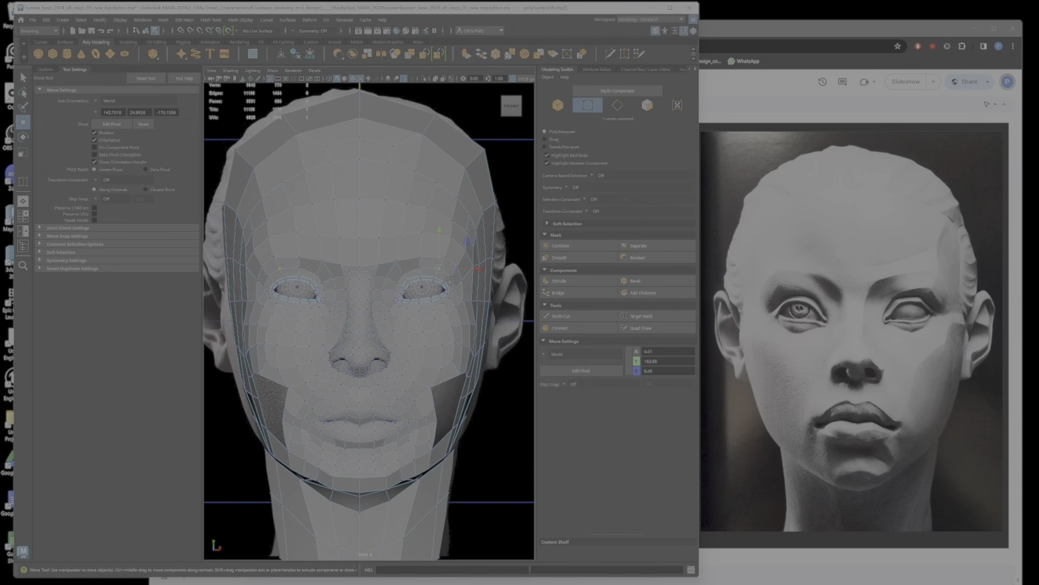
Step: Reposition the brow vertices above the eye in the front view and check their depth from the side
drag(439, 269, 327, 239)
click(422, 268)
key(space)
key(space)
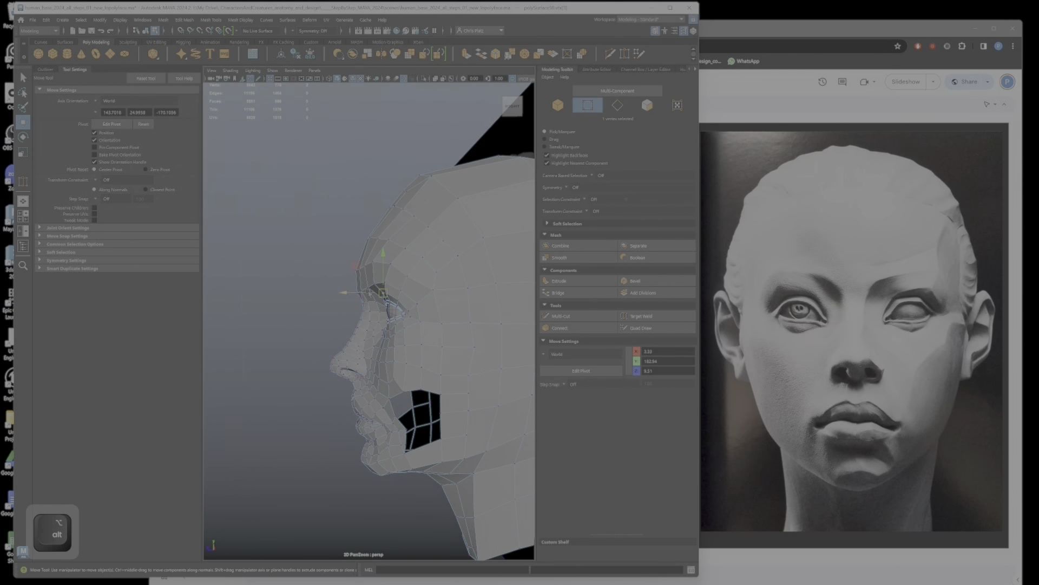
drag(366, 293, 399, 294)
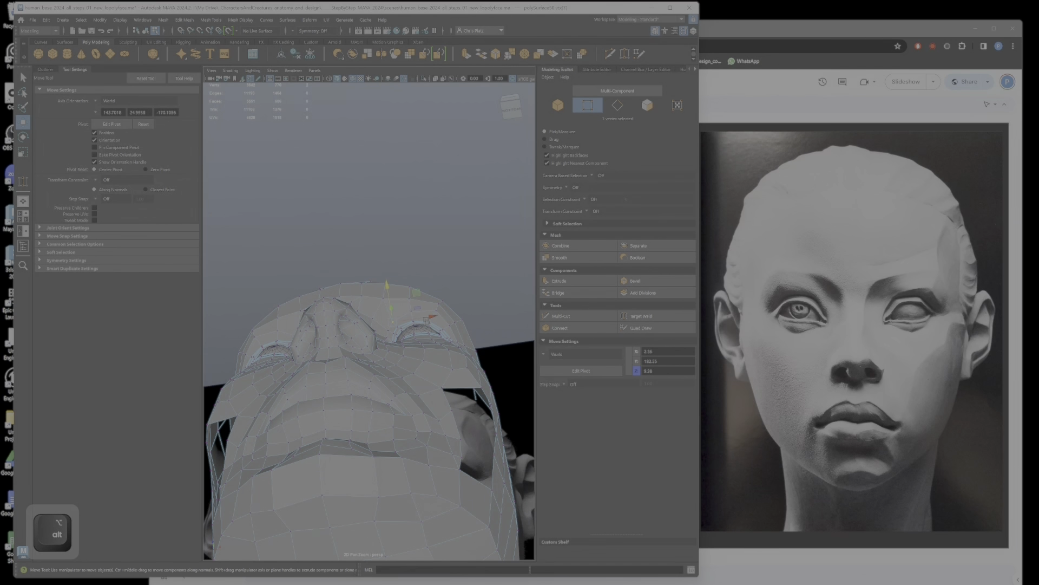
Step: Move the inner brow vertices from below to round the brow between nose and eye
drag(418, 295, 394, 324)
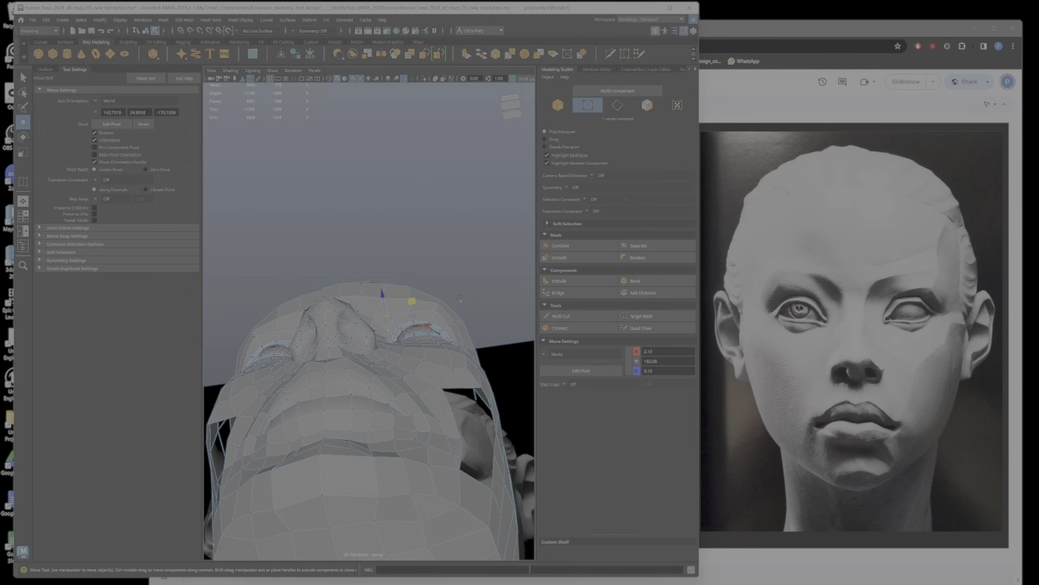
alt+drag(460, 299, 421, 309)
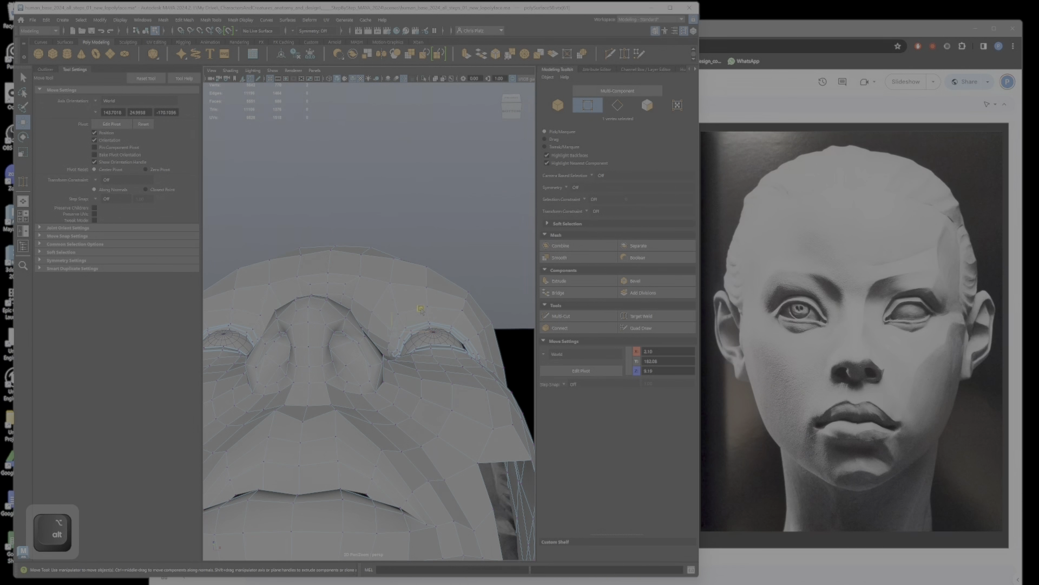
middle_drag(421, 309, 429, 287)
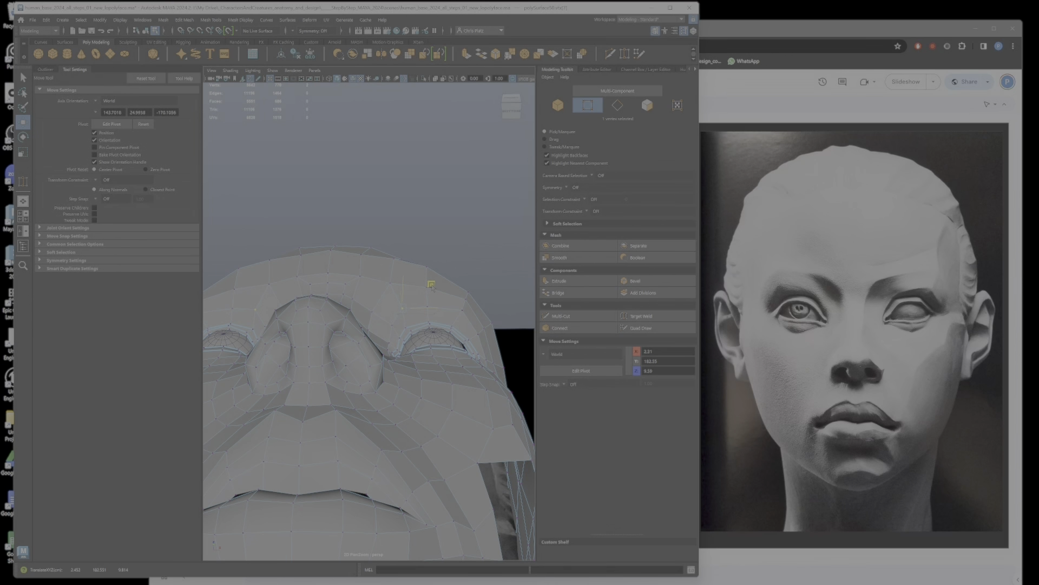
mouse_move(431, 290)
alt+mouse_down()
mouse_move(433, 347)
mouse_move(426, 279)
alt+mouse_up()
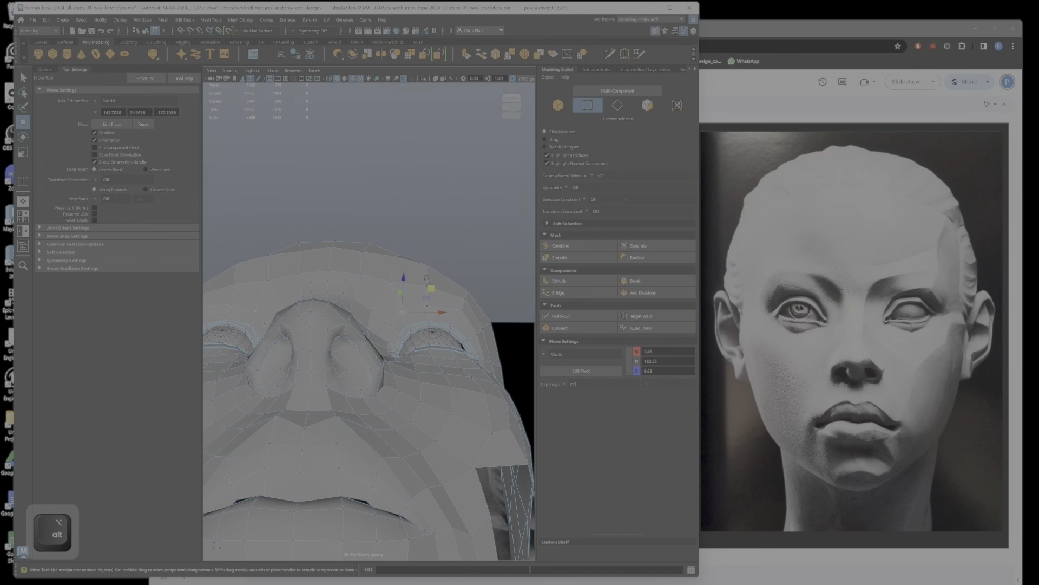
middle_drag(431, 277, 429, 265)
alt+drag(429, 265, 364, 320)
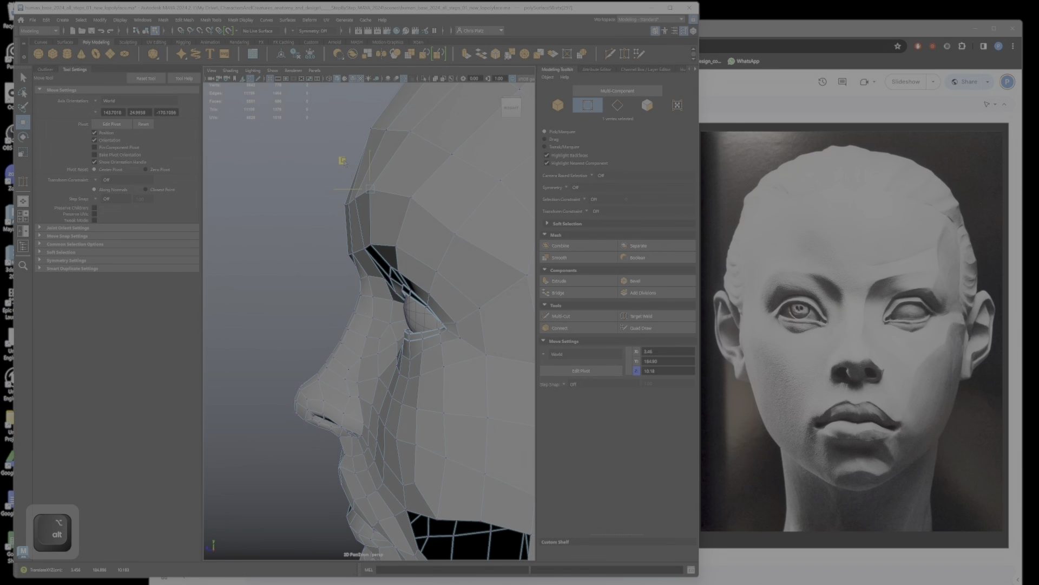
Step: Align the lower forehead vertices above the brow with the profile from the side
drag(344, 162, 348, 167)
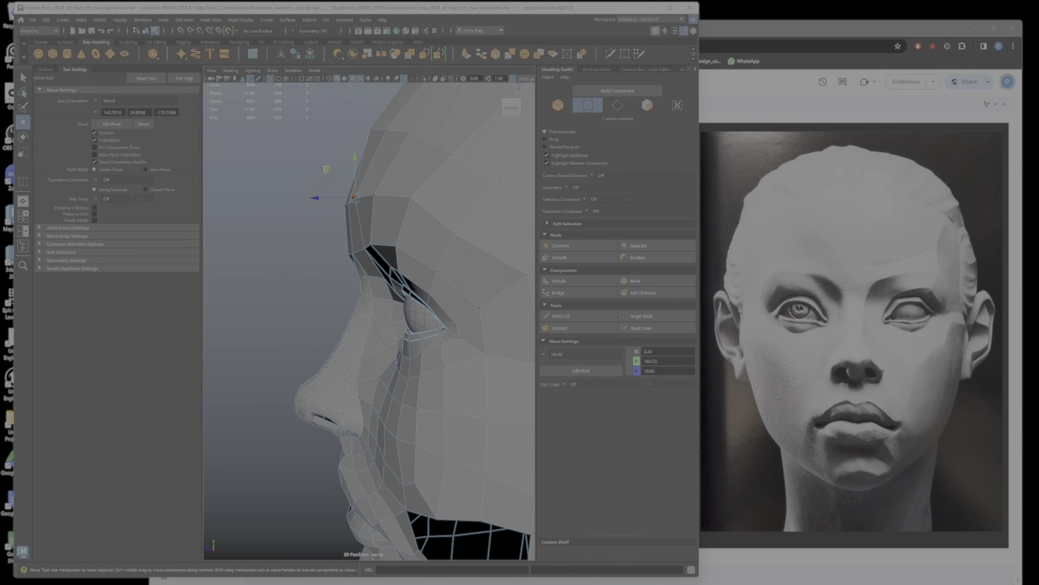
ctrl+shift+click(352, 201)
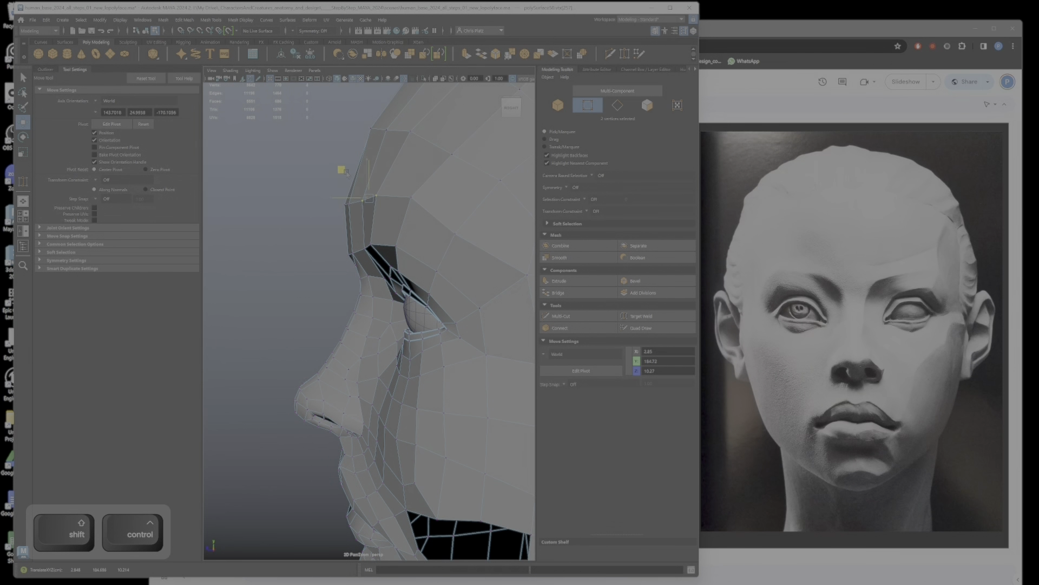
click(348, 204)
drag(320, 176, 324, 180)
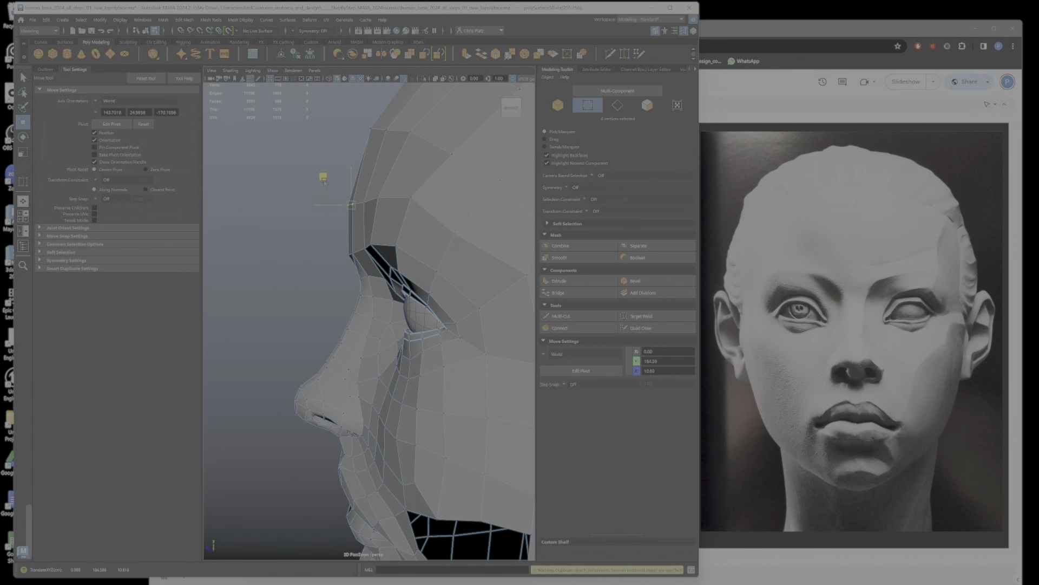
Step: Adjust the height of the brow ridge vertices above the upper eyelid from the side
click(395, 248)
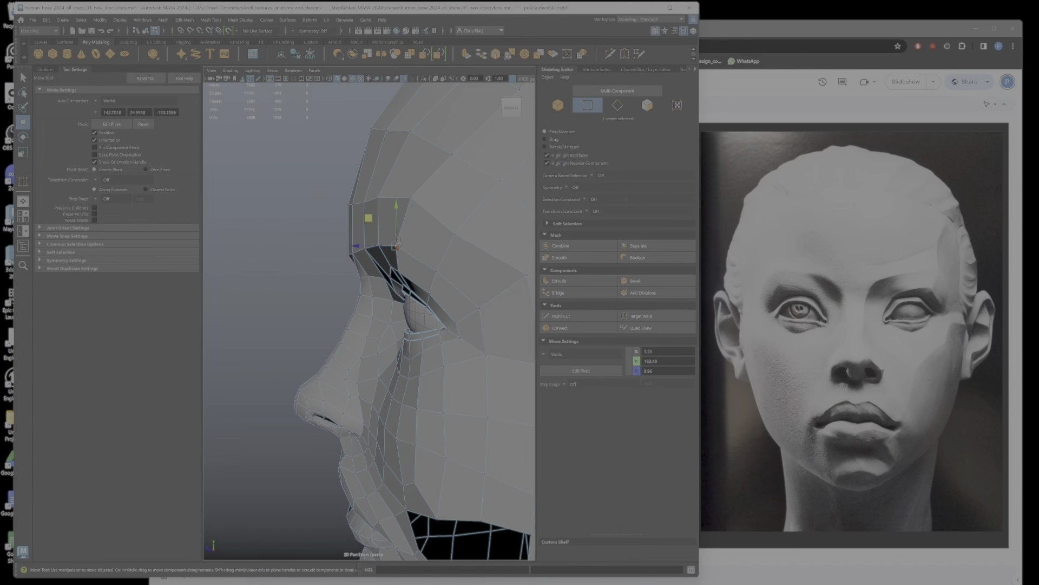
shift+click(402, 271)
click(396, 248)
alt+drag(303, 263, 382, 253)
drag(372, 211, 372, 202)
click(341, 256)
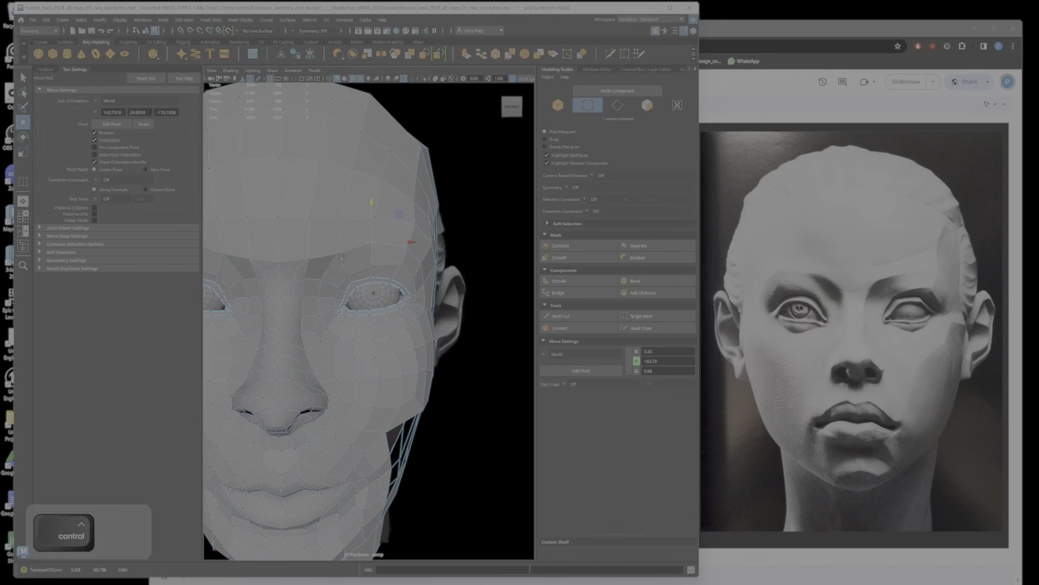
Step: Reposition the brow vertices from the middle of the eye outwards to the temple
ctrl+shift+click(355, 231)
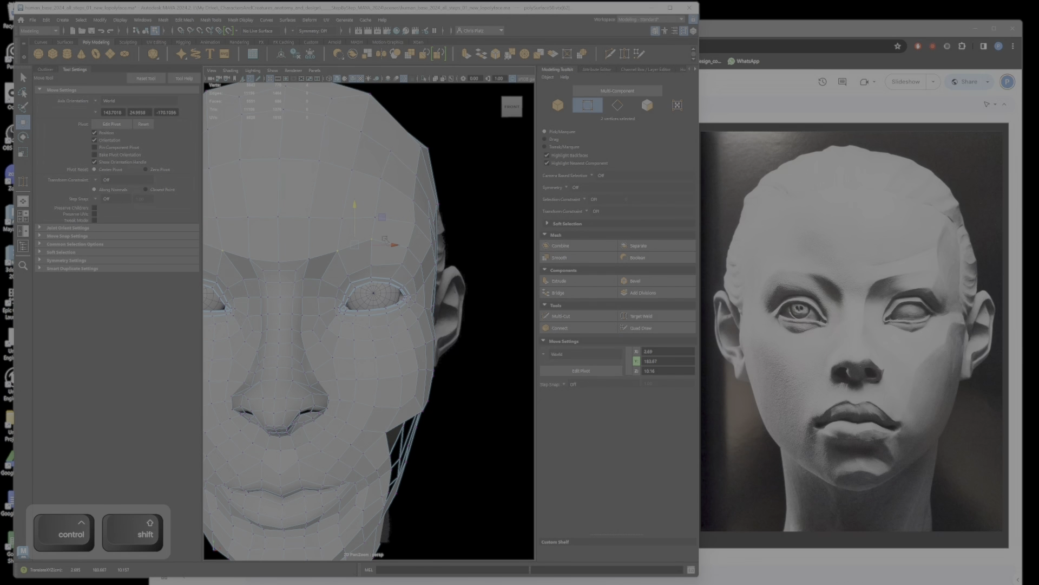
click(414, 236)
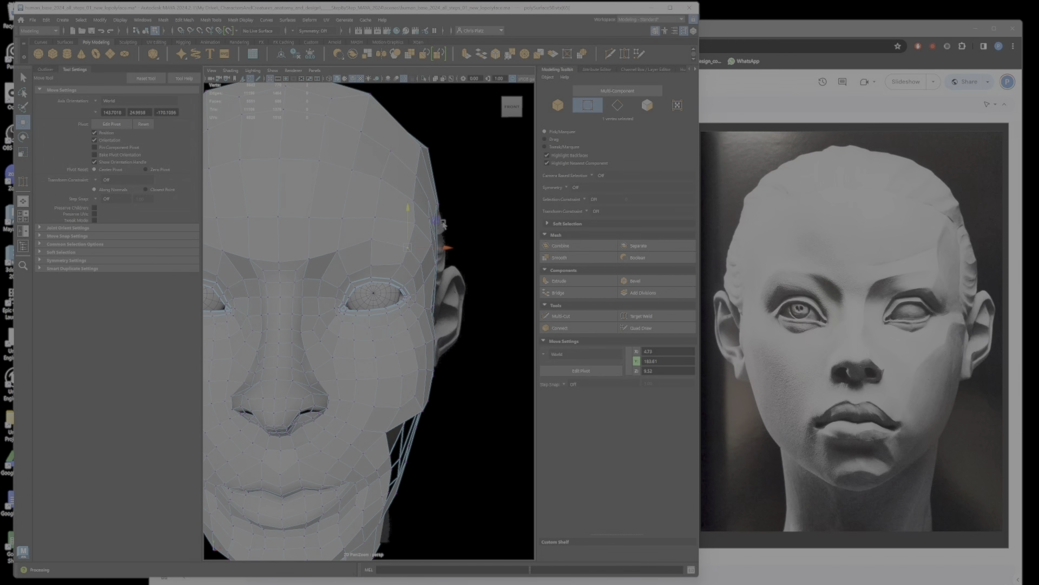
drag(441, 210, 451, 240)
alt+drag(413, 277, 292, 272)
drag(390, 229, 390, 231)
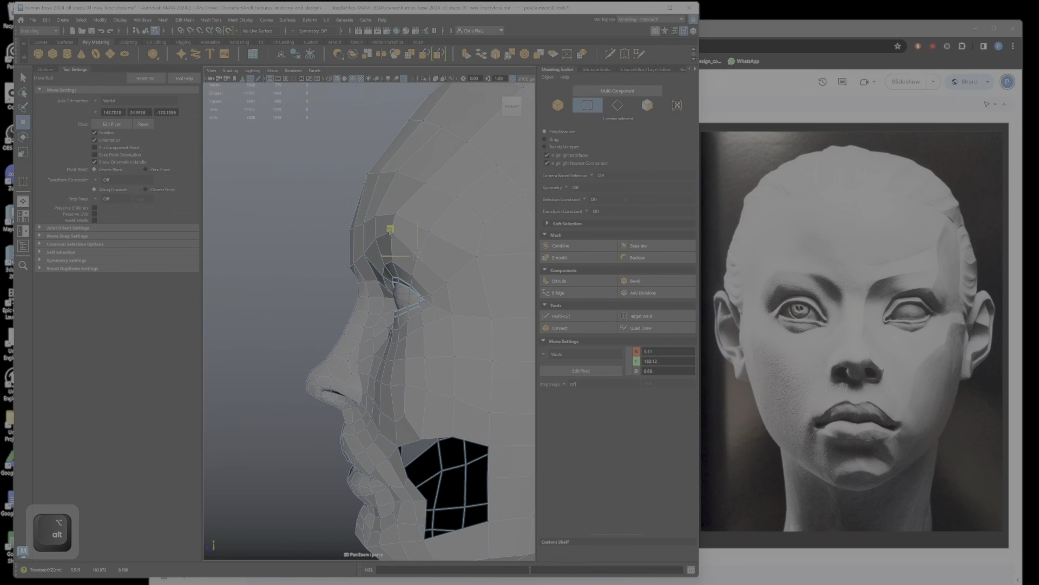
Step: Shift the outer brow vertex at the temple in depth and sideways, comparing side and front views
alt+right_drag(390, 231, 338, 233)
alt+drag(338, 232, 457, 234)
alt+right_drag(458, 234, 479, 234)
alt+middle_drag(406, 278, 439, 251)
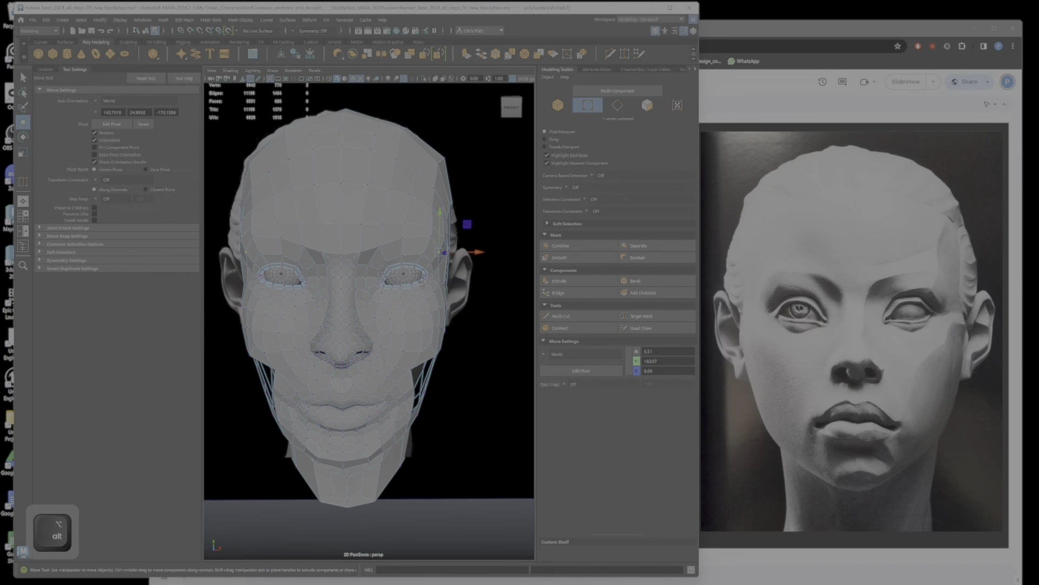
alt+right_drag(422, 283, 492, 256)
alt+middle_drag(491, 255, 457, 262)
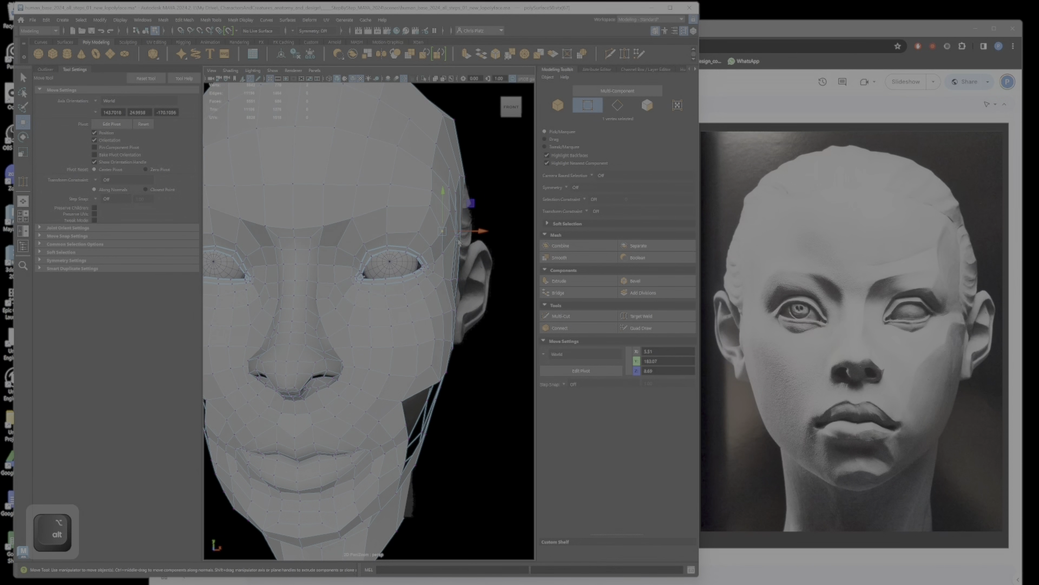
mouse_move(455, 246)
alt+mouse_down()
mouse_move(487, 254)
mouse_move(465, 239)
mouse_move(447, 242)
alt+mouse_up()
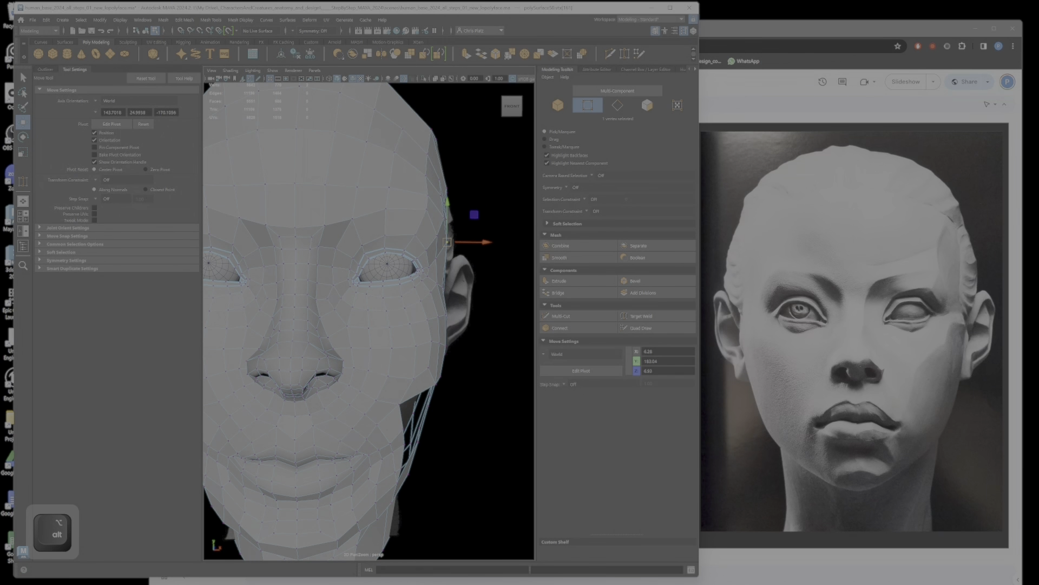
click(466, 242)
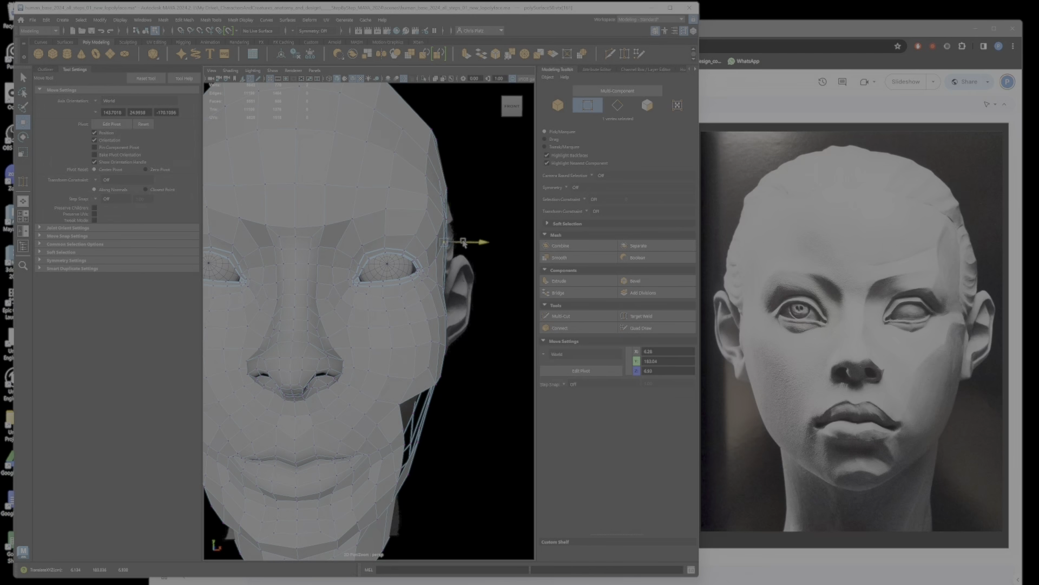
alt+drag(463, 242, 453, 273)
alt+drag(452, 273, 432, 271)
Step: Adjust the vertices between the outer eye corner and the temple to smooth the side of the face
click(410, 260)
click(404, 263)
alt+scroll(432, 272, down, 6)
alt+middle_drag(432, 272, 461, 263)
alt+drag(462, 263, 486, 276)
alt+scroll(424, 301, up, 3)
click(469, 260)
shift+click(466, 275)
drag(485, 258, 400, 319)
click(455, 316)
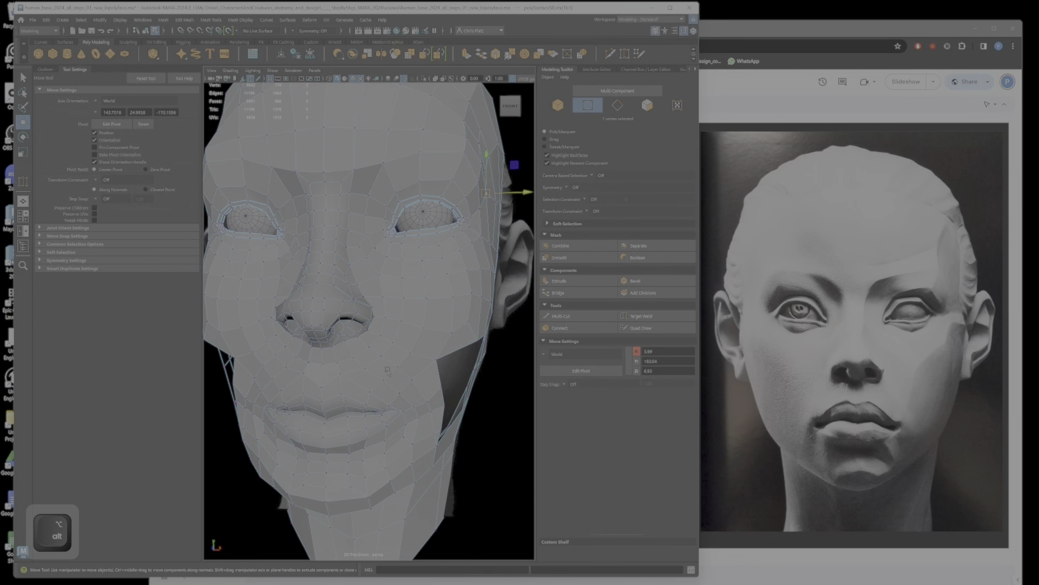
Step: Reposition the vertices at the mouth corner to refine where the upper and lower lips meet
alt+drag(399, 434, 416, 410)
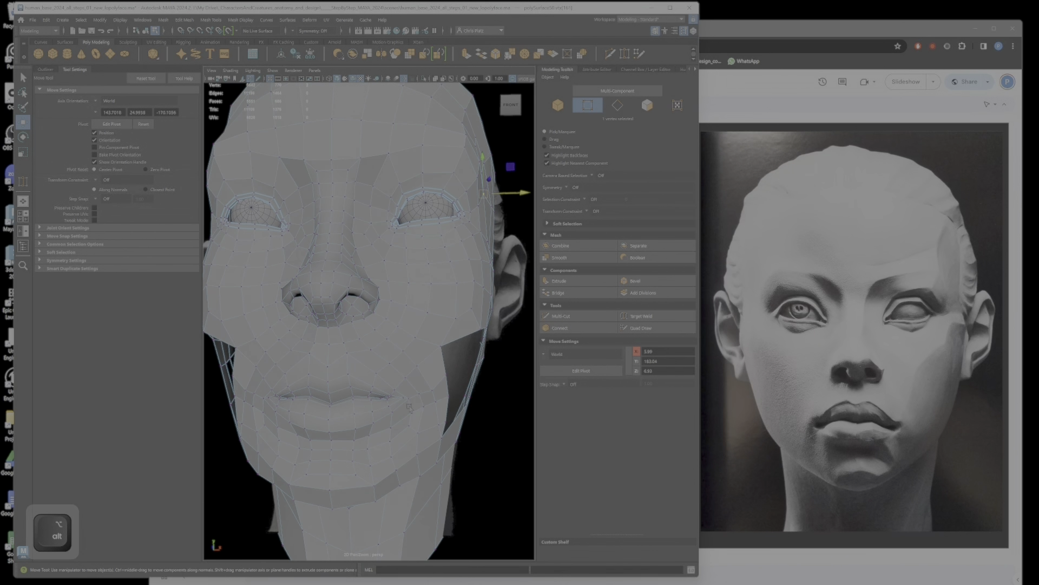
alt+middle_drag(416, 410, 416, 373)
scroll(416, 373, up, 3)
alt+drag(430, 354, 484, 359)
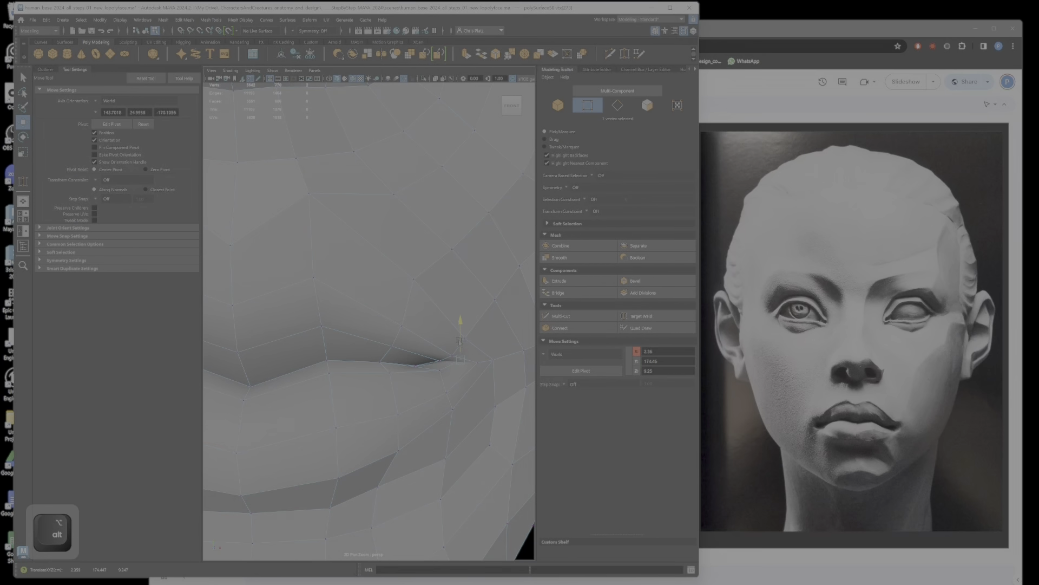
ctrl+shift+click(480, 342)
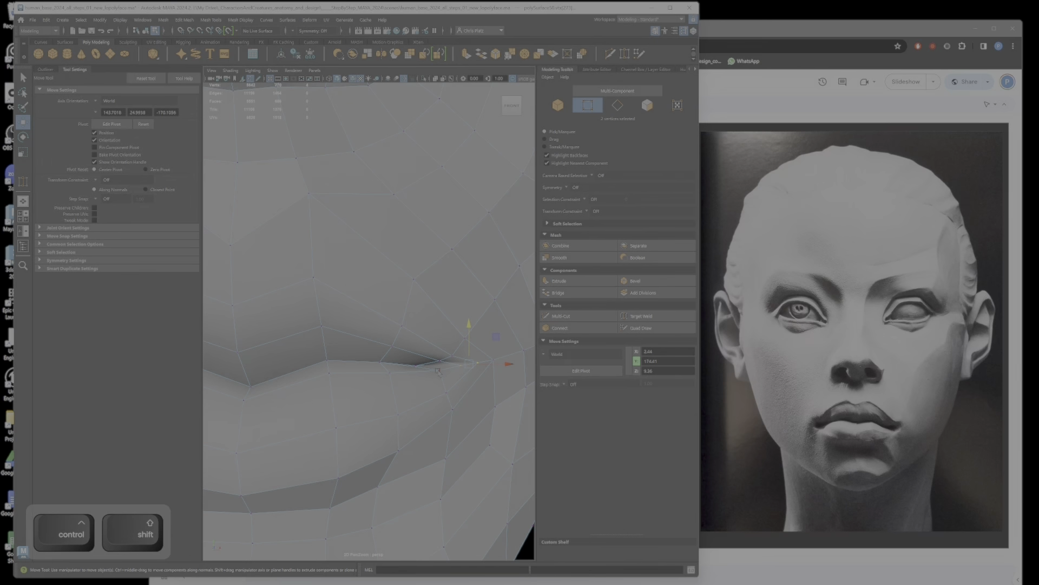
alt+drag(438, 371, 554, 402)
Step: Adjust the height of the lip opening vertices just inside the mouth corner
key(f)
scroll(362, 341, down, 8)
mouse_move(396, 349)
alt+mouse_down()
mouse_move(370, 298)
mouse_move(299, 341)
mouse_move(340, 354)
mouse_move(386, 342)
alt+mouse_up()
scroll(386, 342, down, 3)
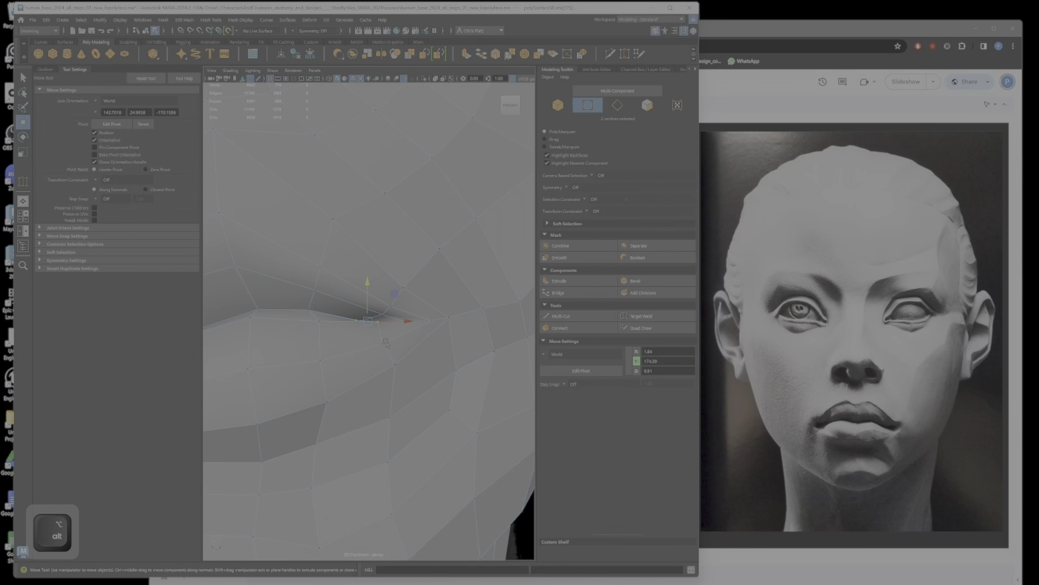
scroll(386, 343, down, 2)
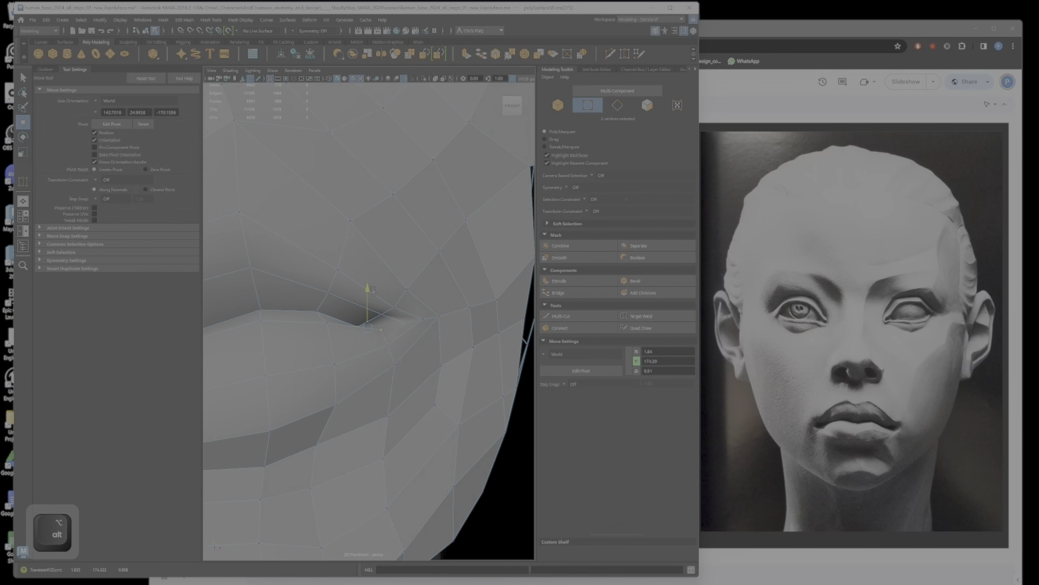
scroll(371, 290, down, 8)
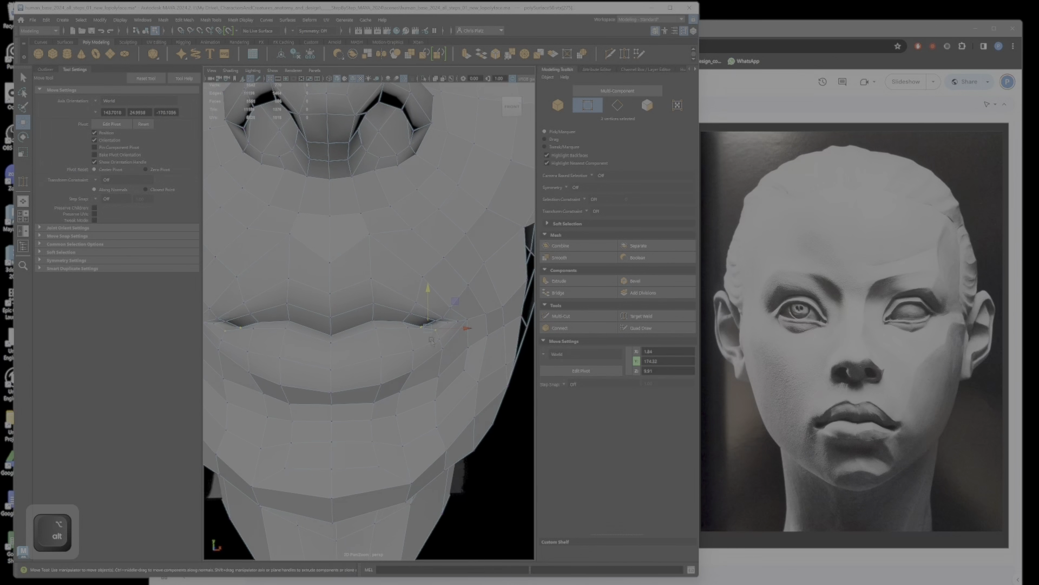
mouse_move(432, 340)
alt+mouse_down()
mouse_move(463, 337)
mouse_move(450, 333)
alt+mouse_up()
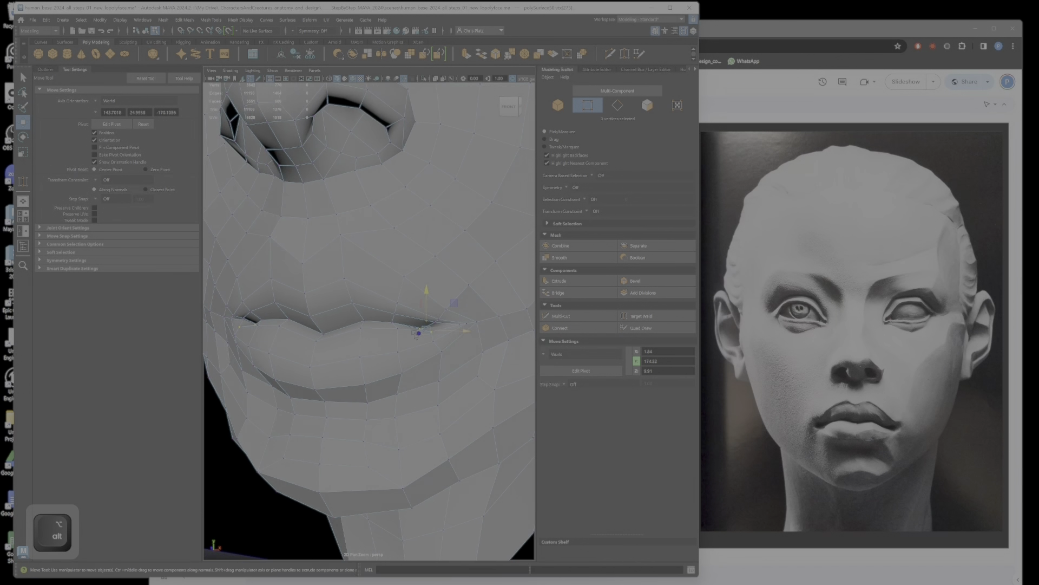
Step: Undo the last vertex move and adjust the height of the lower lip vertices beside the mouth corner
alt+right_drag(450, 333, 469, 324)
key(ctrl+z)
ctrl+shift+drag(472, 319, 477, 370)
drag(464, 297, 466, 302)
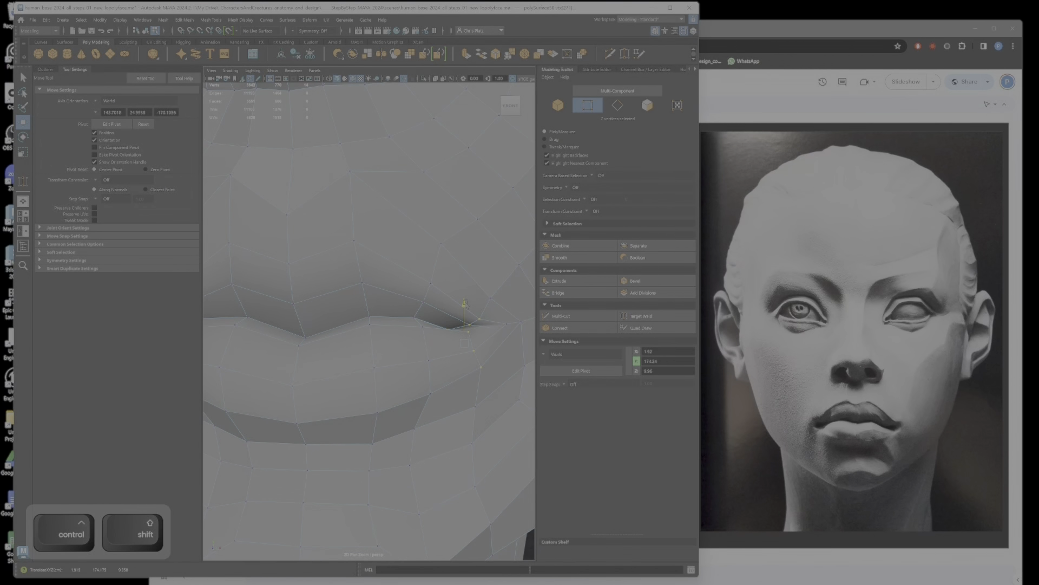
ctrl+drag(489, 381, 473, 352)
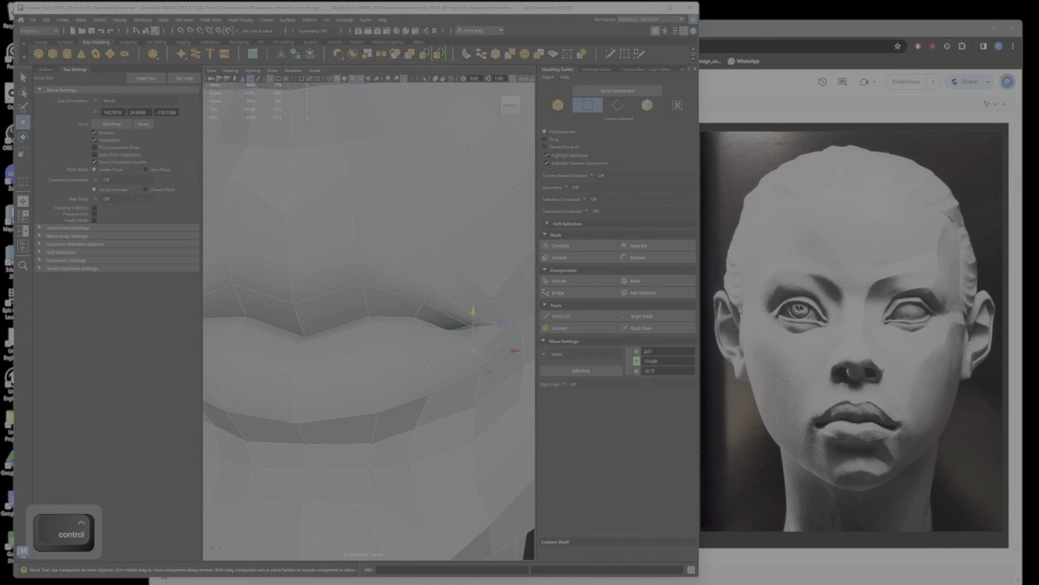
Step: Adjust the height and depth of the lower lip vertex just beneath the mouth corner
mouse_move(489, 373)
mouse_down()
mouse_move(476, 362)
mouse_move(491, 364)
mouse_up()
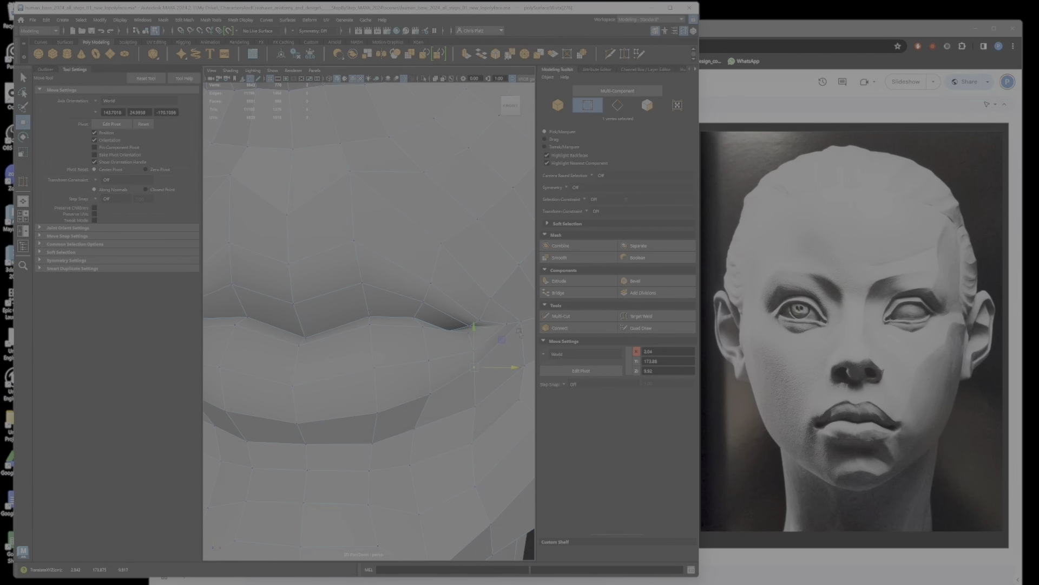
alt+drag(518, 332, 515, 333)
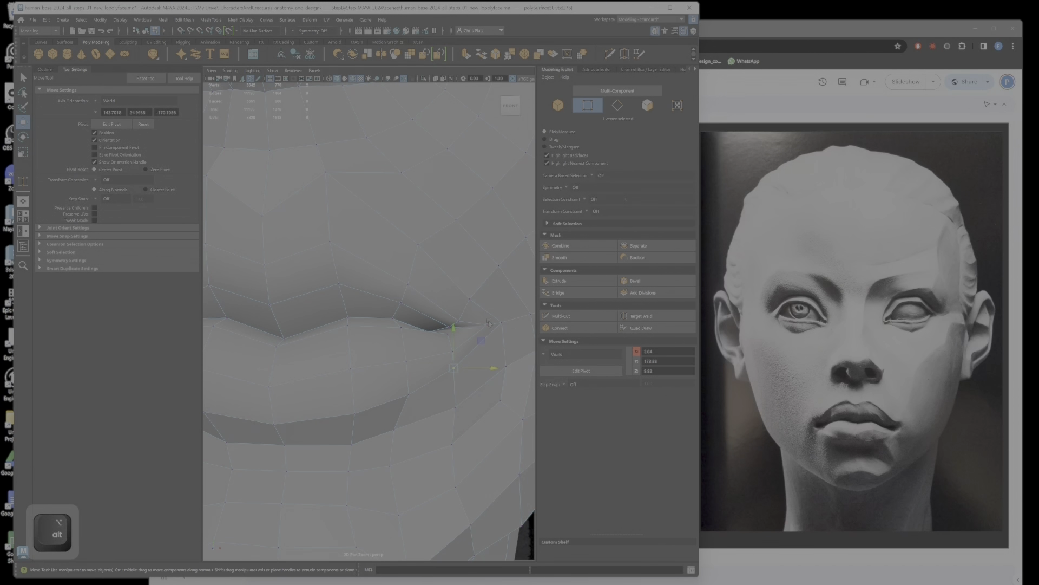
alt+right_drag(489, 321, 472, 342)
mouse_move(472, 342)
alt+mouse_down()
mouse_move(363, 349)
mouse_move(470, 354)
alt+mouse_up()
alt+right_drag(469, 355, 376, 332)
Step: Examine the mouth and lower face from several angles, comparing the smooth preview with the low-poly cage
key(3)
alt+drag(376, 331, 420, 391)
alt+right_drag(420, 392, 378, 388)
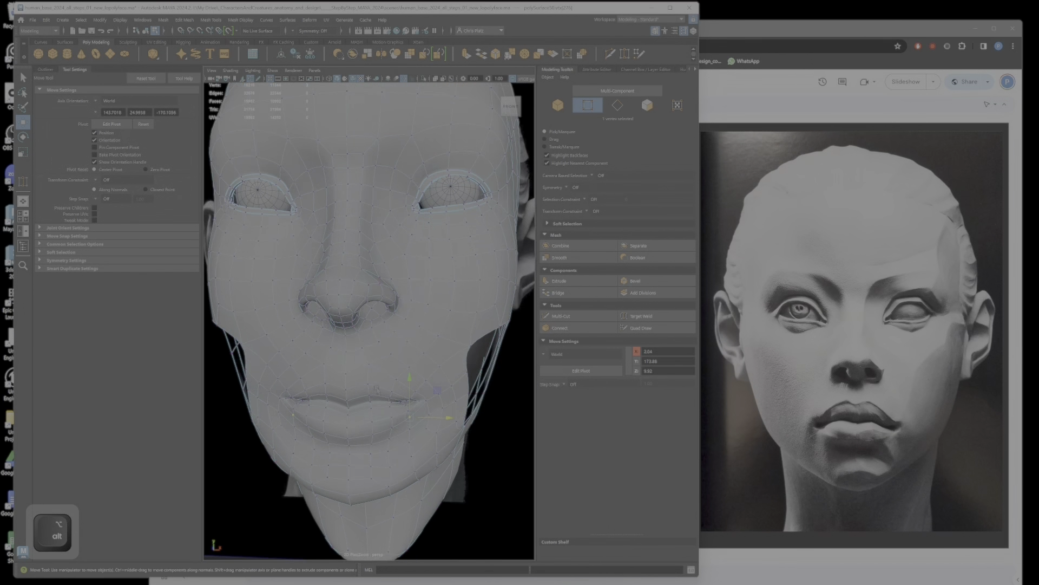
alt+drag(378, 388, 408, 417)
key(1)
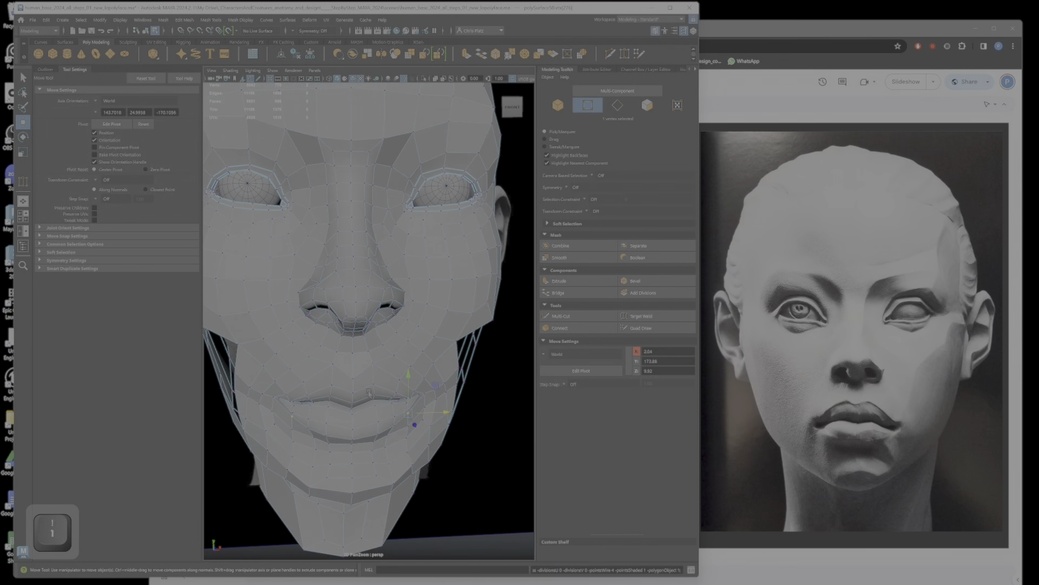
alt+right_drag(369, 393, 388, 413)
mouse_move(388, 413)
alt+mouse_down()
mouse_move(437, 398)
mouse_move(375, 406)
alt+mouse_up()
alt+middle_drag(375, 406, 445, 380)
alt+drag(445, 380, 442, 386)
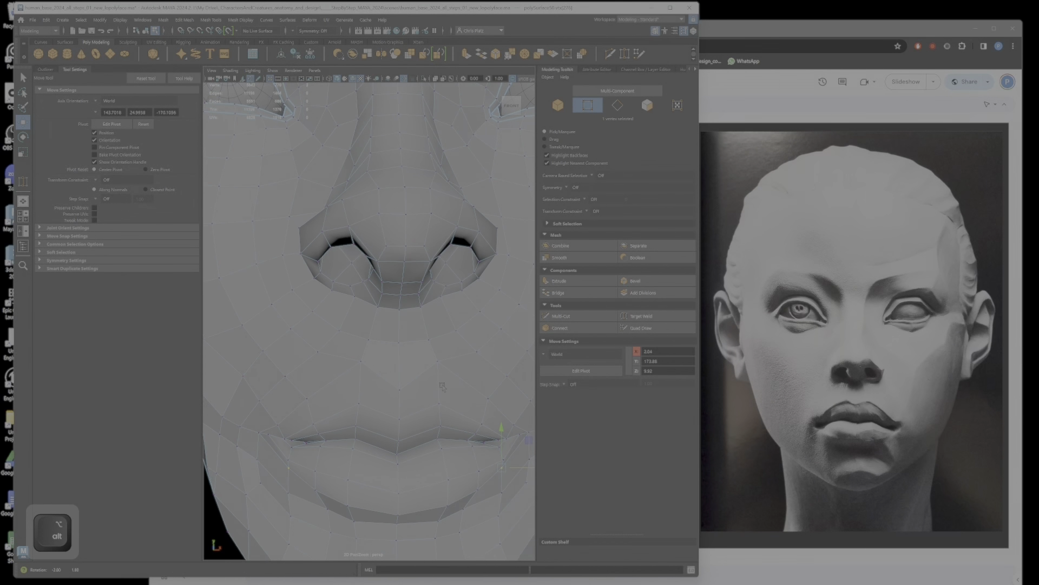
alt+right_drag(442, 386, 431, 368)
mouse_move(432, 368)
alt+mouse_down()
mouse_move(477, 370)
mouse_move(425, 376)
alt+mouse_up()
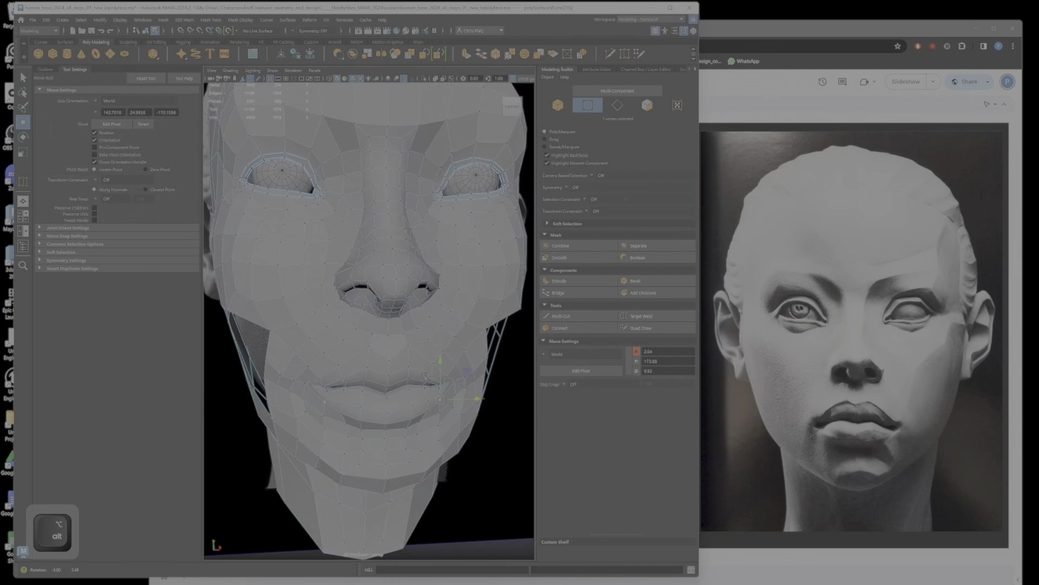
alt+right_drag(425, 376, 440, 392)
key(3)
key(1)
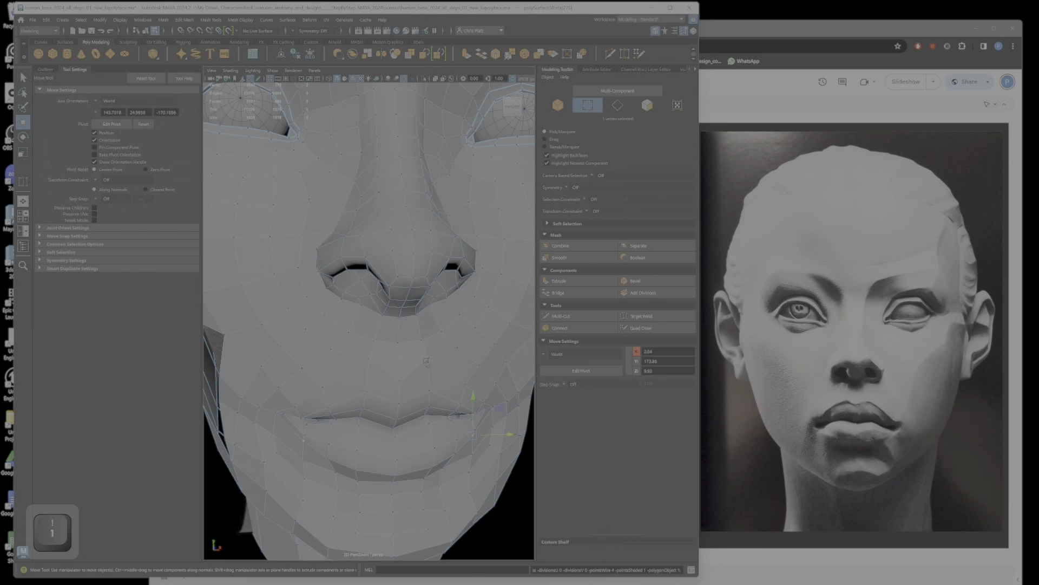
Step: Reposition the vertices between the nostril and upper lip to reshape the area above the mouth, with smooth preview enabled
ctrl+shift+click(426, 359)
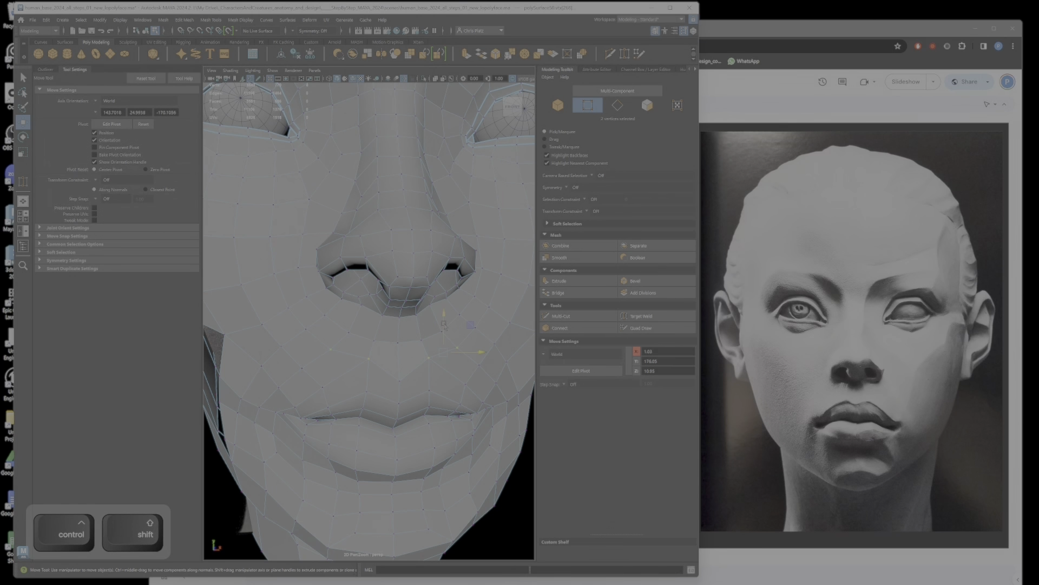
click(482, 366)
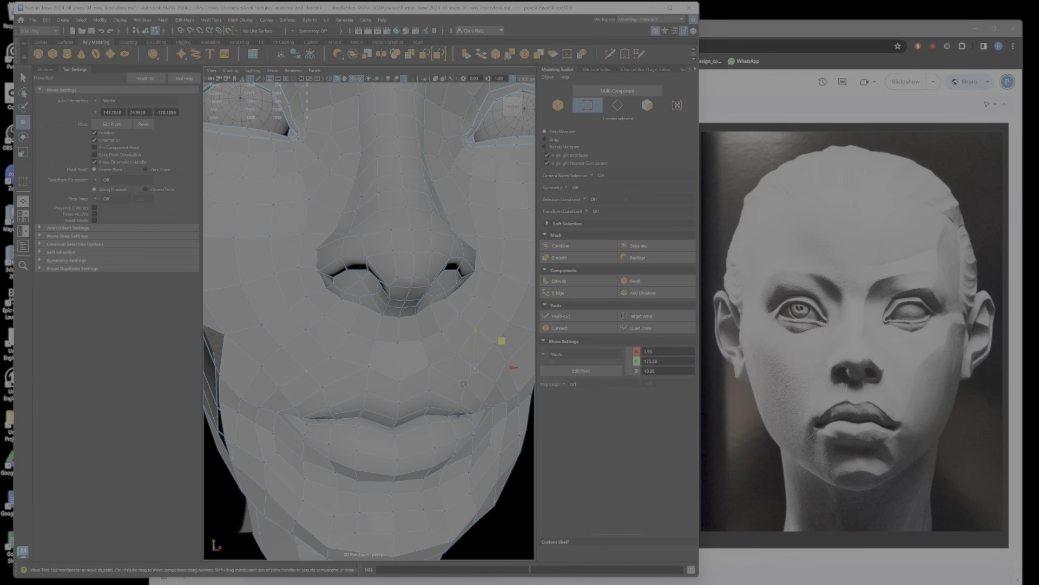
alt+drag(490, 363, 395, 400)
key(3)
right_drag(394, 400, 395, 373)
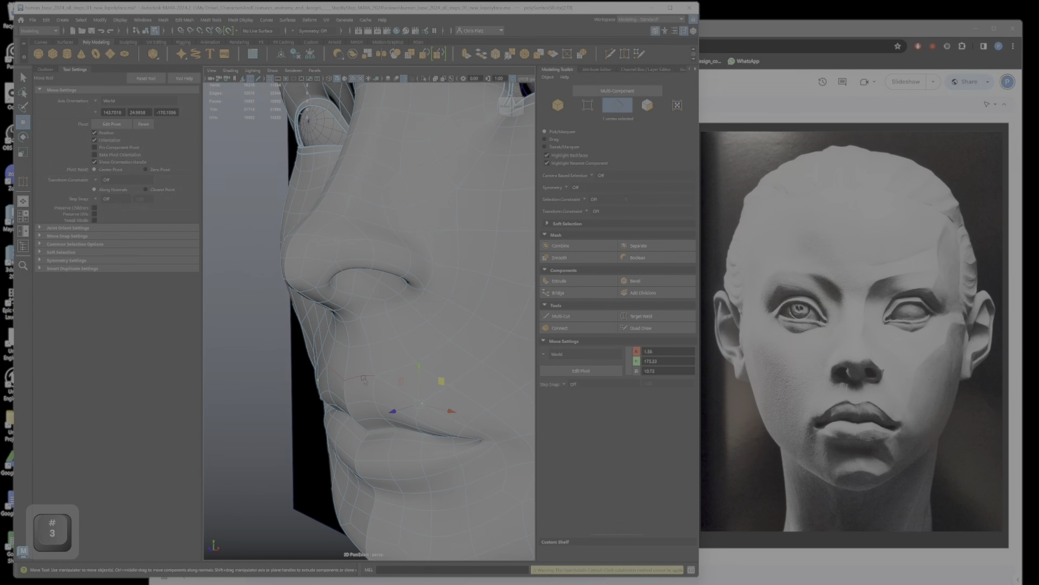
Step: Crease the edges outlining the upper and lower lips with the Crease Tool to sharpen the lip contour
alt+drag(420, 407, 509, 421)
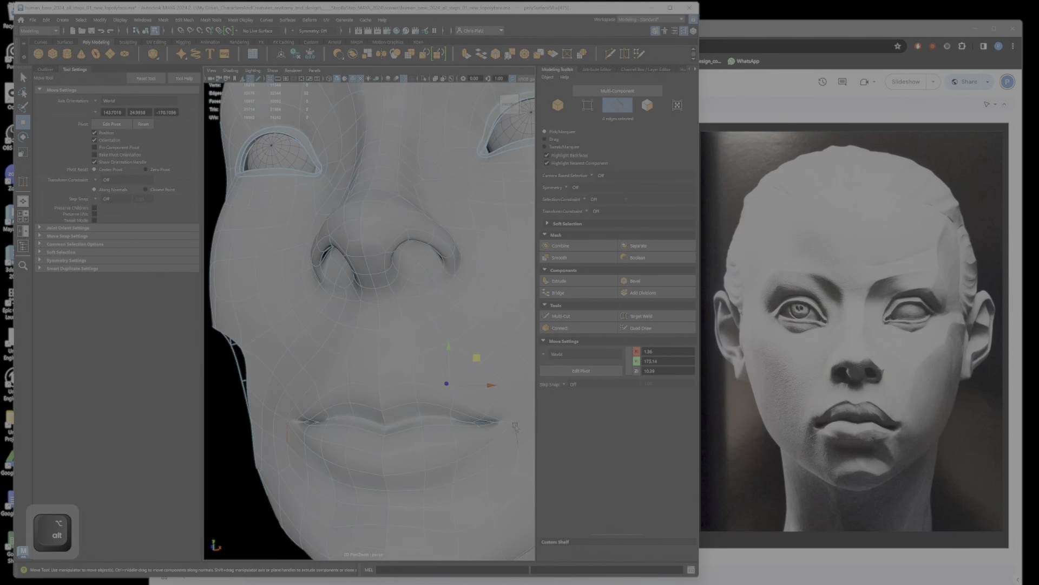
ctrl+shift+double_click(511, 422)
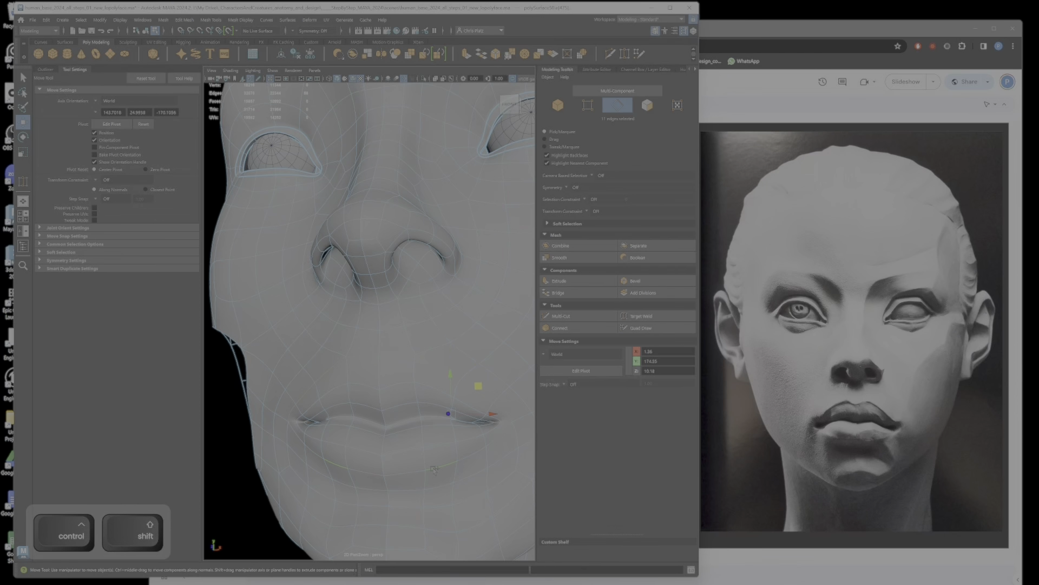
alt+drag(434, 469, 459, 467)
click(211, 19)
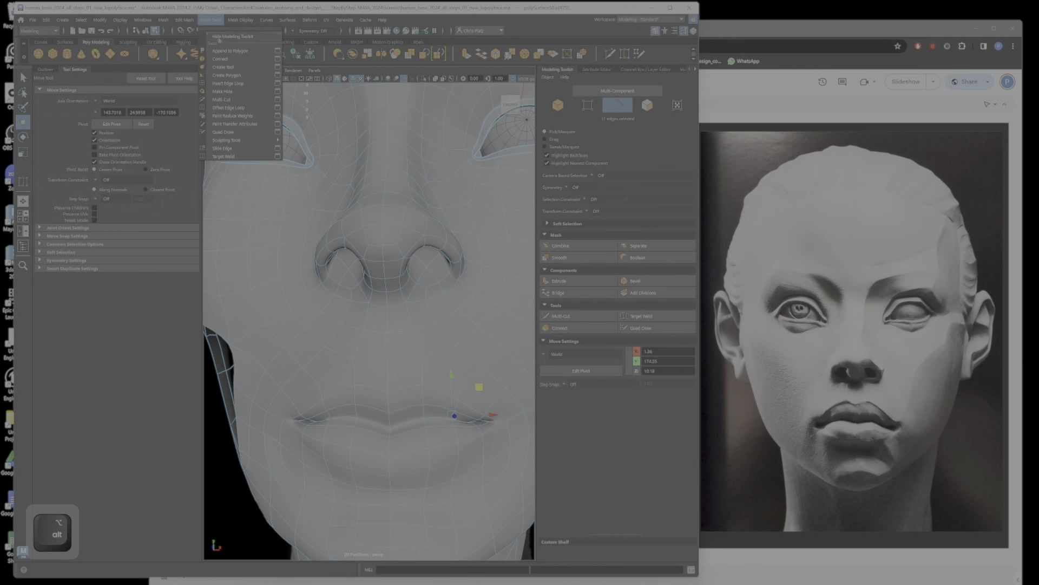
click(231, 68)
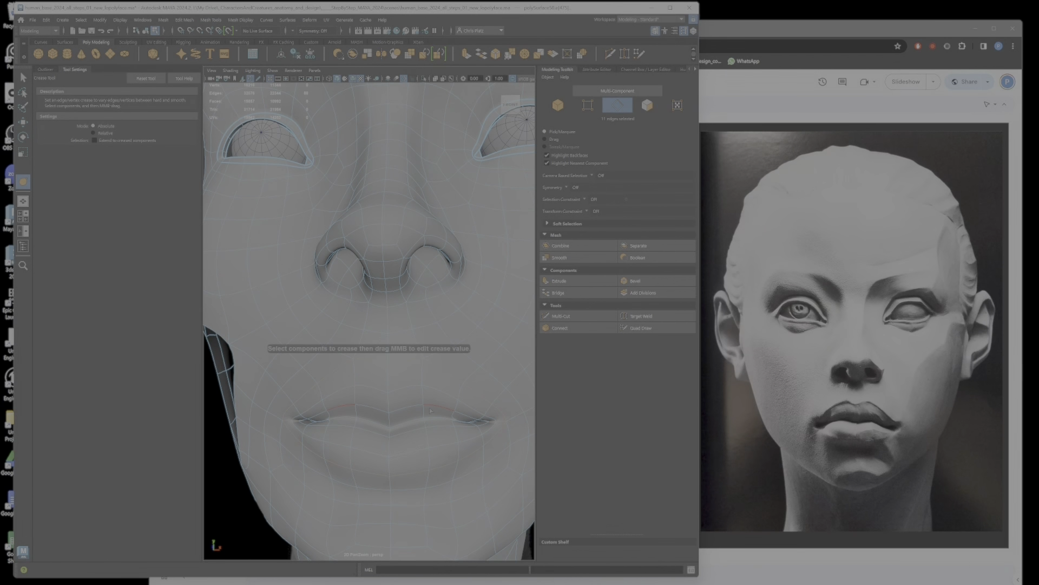
alt+drag(424, 419, 328, 426)
alt+middle_drag(333, 422, 392, 413)
alt+drag(392, 413, 266, 432)
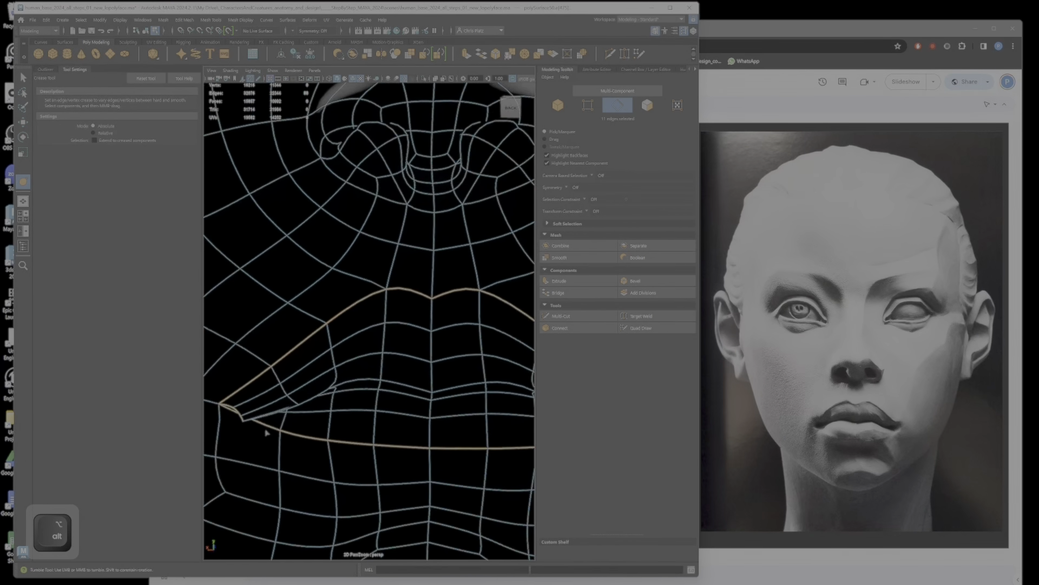
mouse_move(363, 384)
alt+mouse_down()
mouse_move(349, 401)
mouse_move(389, 424)
mouse_move(482, 428)
mouse_move(414, 422)
mouse_move(374, 403)
alt+mouse_up()
mouse_move(558, 357)
alt+mouse_down()
mouse_move(397, 400)
mouse_move(425, 411)
mouse_move(542, 402)
alt+mouse_up()
alt+right_drag(542, 402, 411, 374)
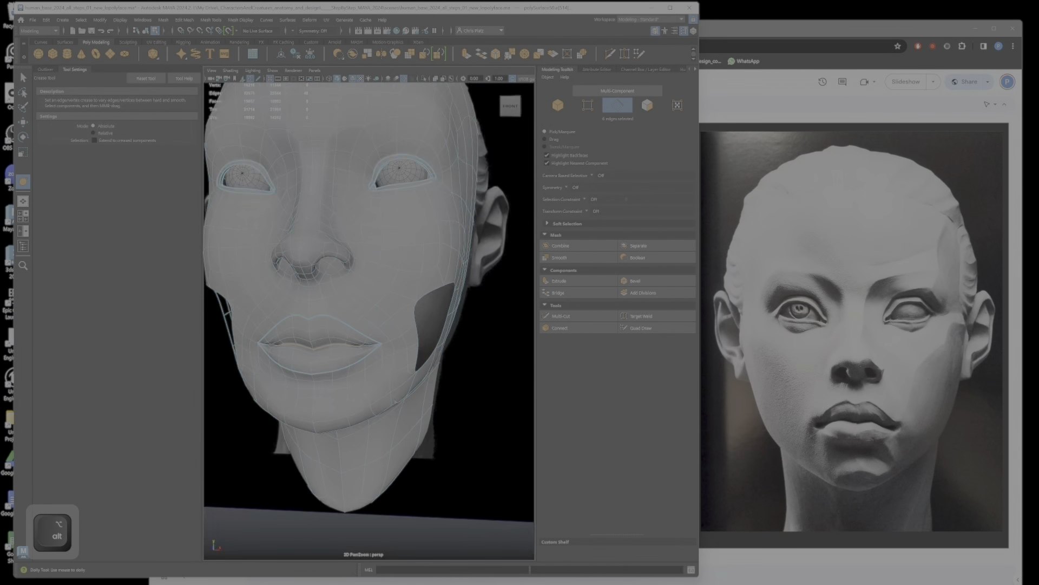
Step: Deselect the mesh, hide the wireframe overlay and examine the creased lips and the whole face in smooth preview
alt+drag(374, 352, 418, 357)
right_drag(418, 357, 458, 344)
click(499, 480)
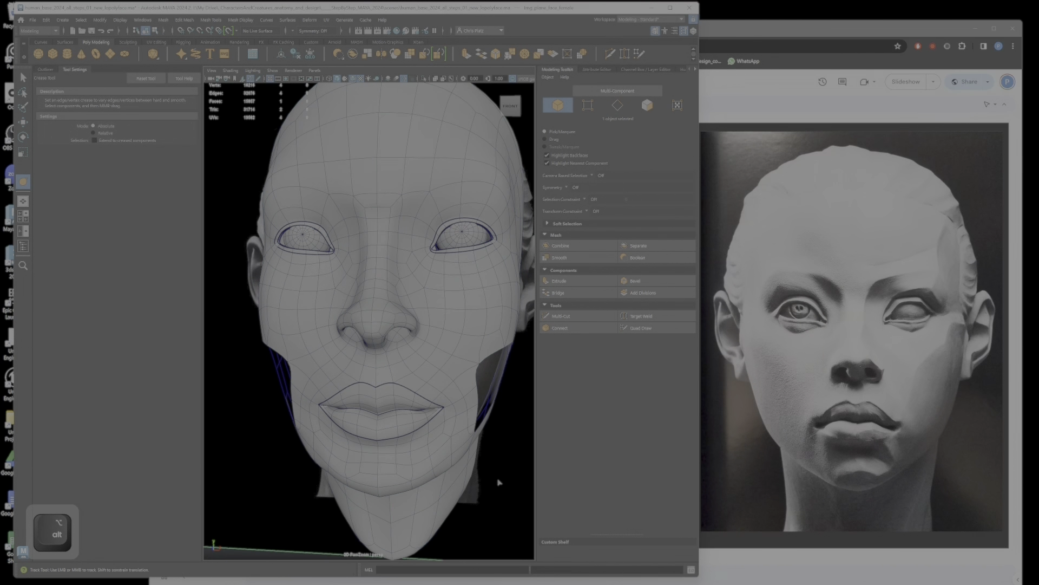
key(alt+5)
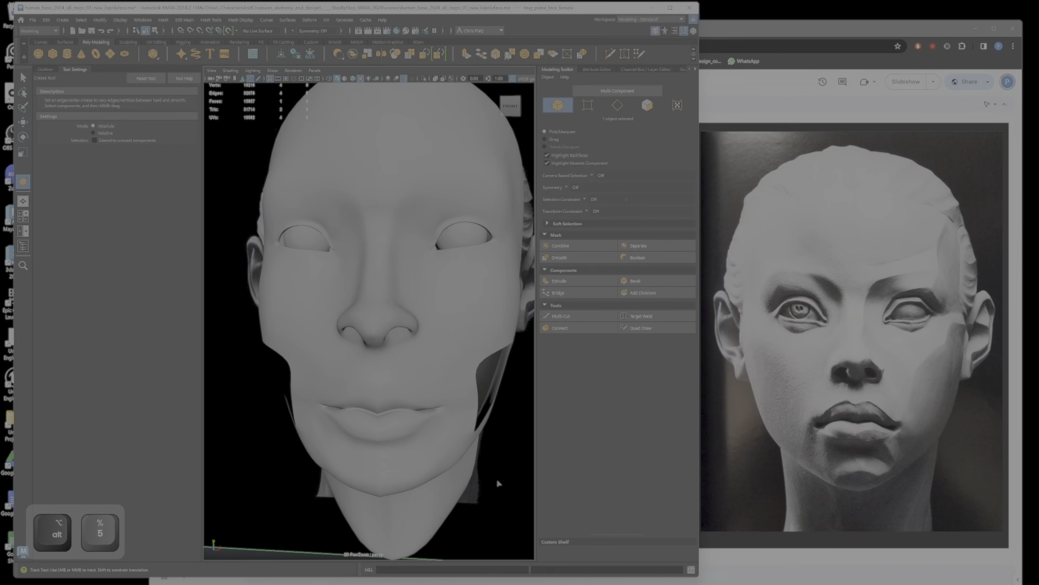
mouse_move(445, 415)
alt+mouse_down()
mouse_move(484, 417)
mouse_move(421, 410)
mouse_move(447, 395)
alt+mouse_up()
alt+right_drag(447, 395, 432, 341)
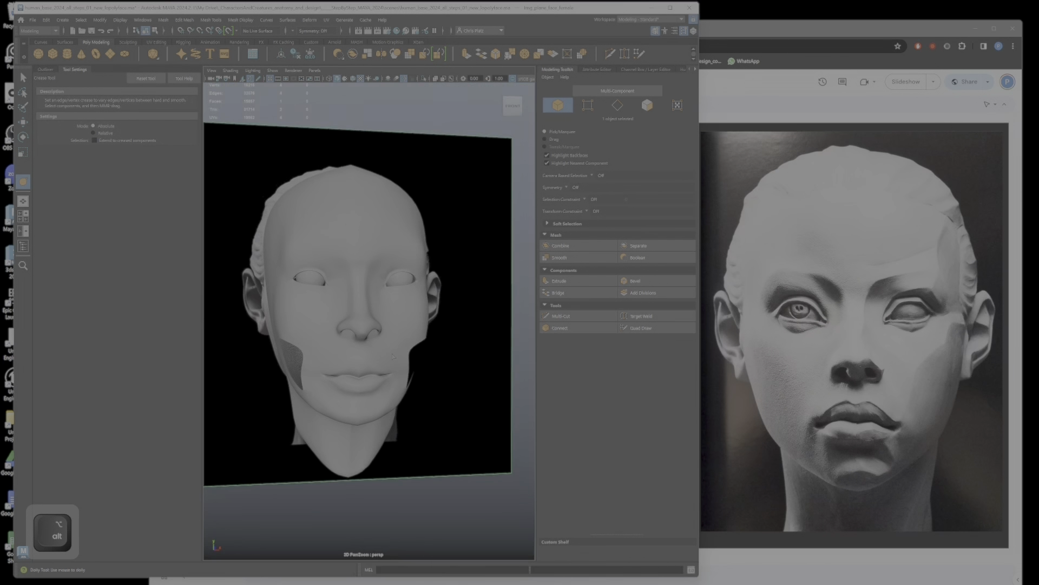
alt+drag(431, 341, 352, 338)
alt+right_drag(351, 338, 391, 325)
Step: Restore the wireframe overlay on the head mesh and examine the brow and inner eye area in three-quarter view
key(1)
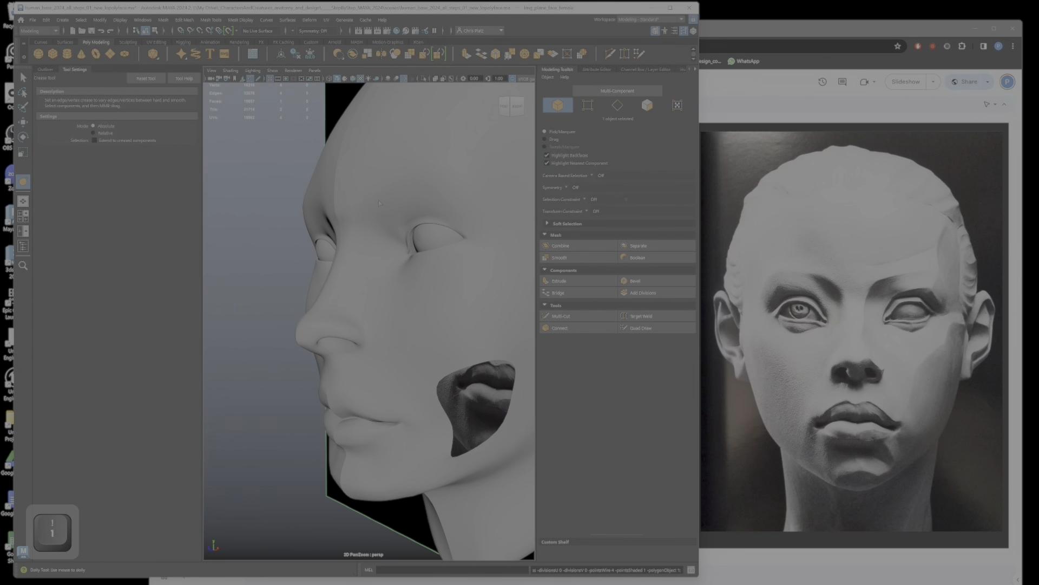
click(378, 200)
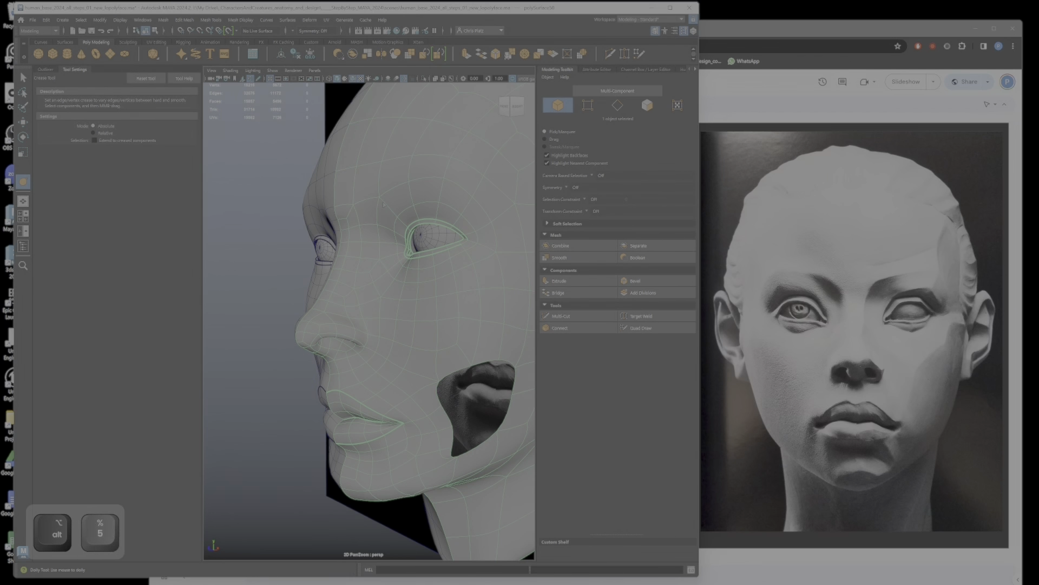
alt+drag(378, 202, 445, 221)
alt+right_drag(444, 221, 439, 236)
alt+drag(440, 236, 352, 241)
click(302, 247)
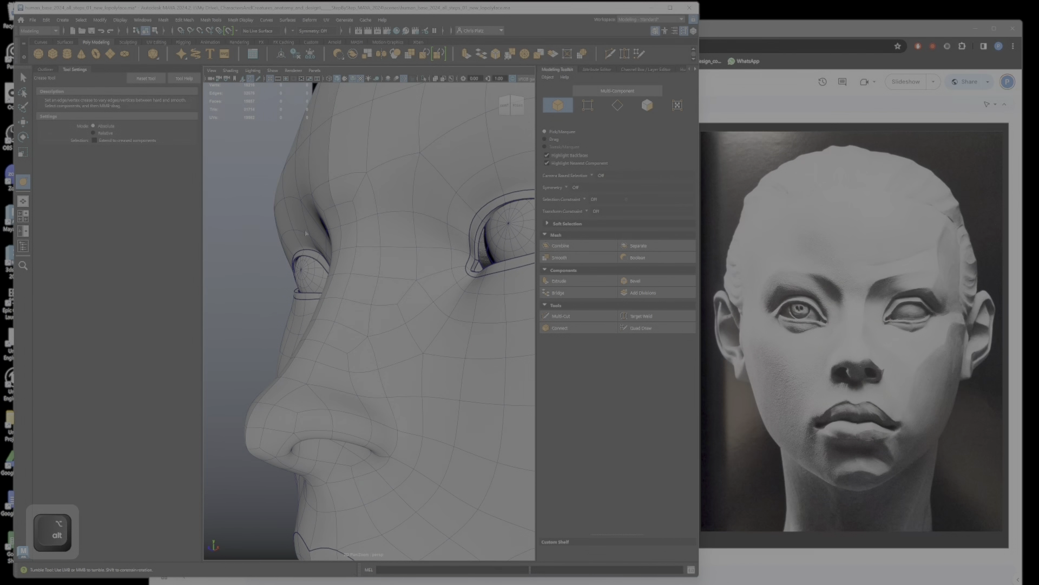
Step: Delete the slanted edges at the top of the nose bridge, just between the brows
alt+drag(306, 234, 393, 208)
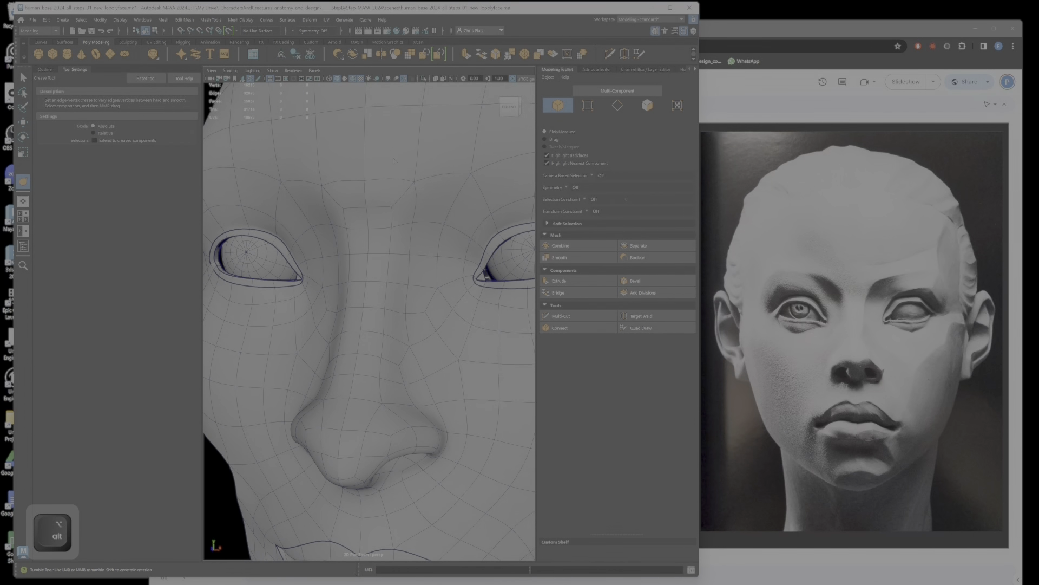
alt+drag(394, 161, 378, 208)
alt+middle_drag(378, 211, 400, 281)
right_drag(399, 281, 418, 218)
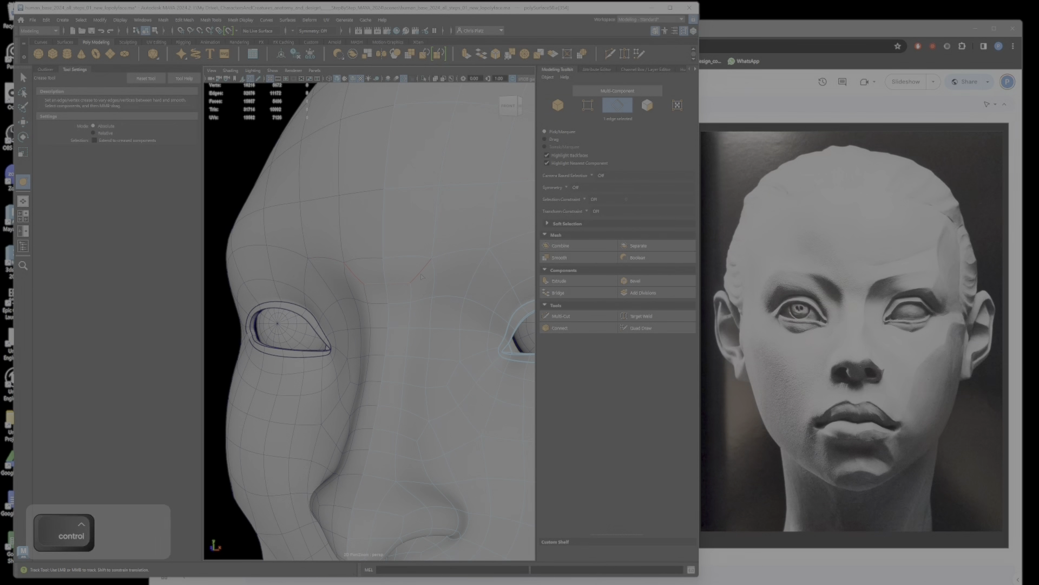
ctrl+shift+click(418, 273)
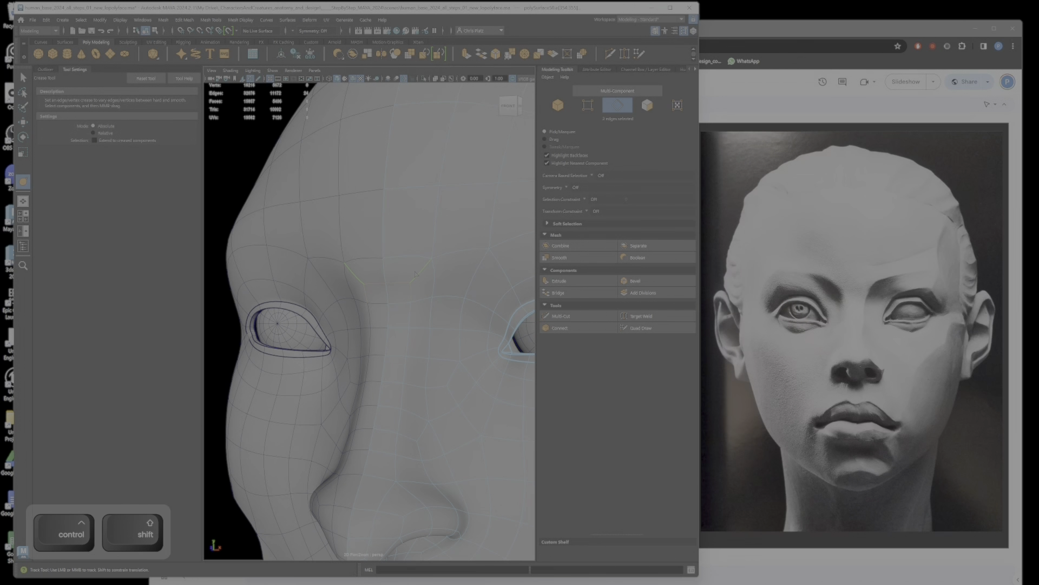
key(ctrl+BackSpace)
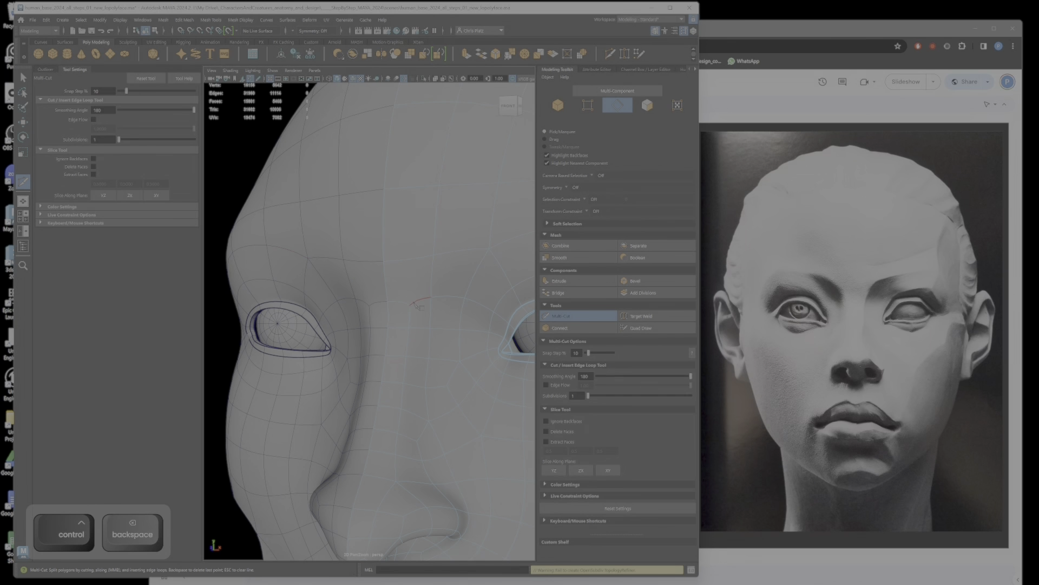
Step: In unsmoothed display, cut new edges with Multi-Cut from the nose bridge between the brows up to the lower forehead
key(1)
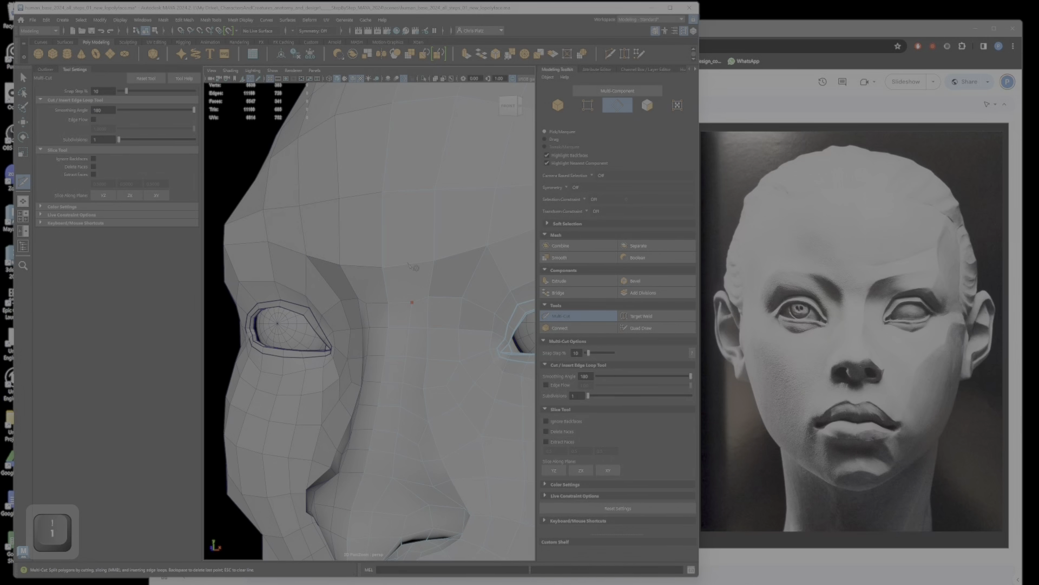
key(shift)
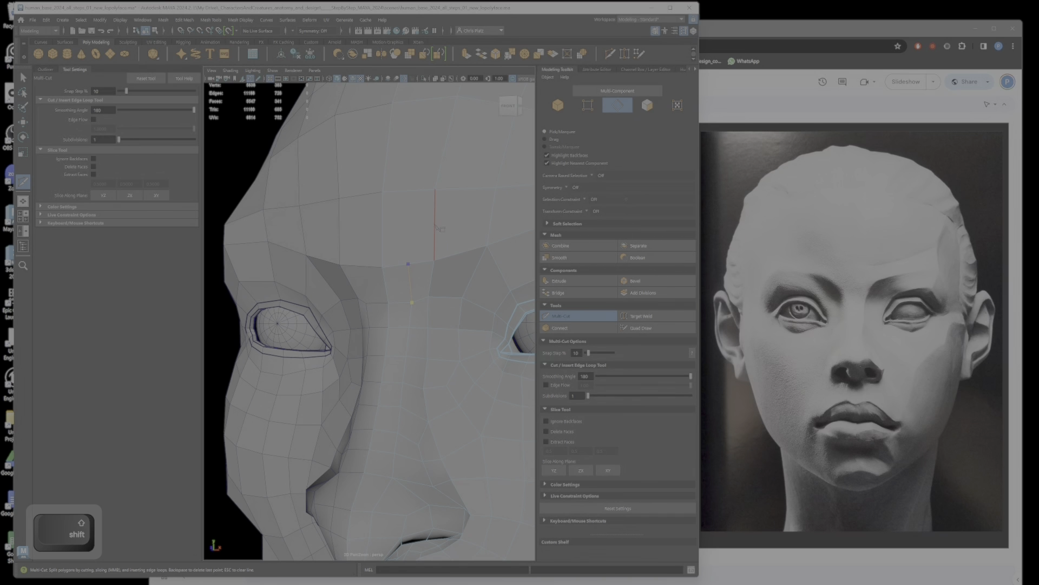
click(435, 190)
right_click(435, 190)
key(Return)
Step: Reposition the vertices between the brows and on the central forehead to even out the new edge flow
key(w)
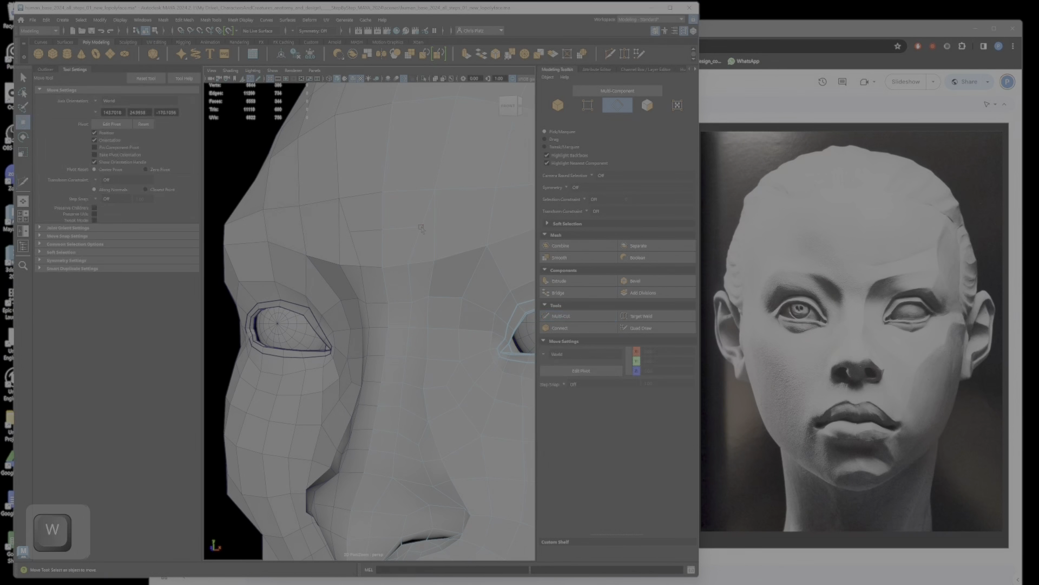
right_drag(421, 228, 380, 227)
click(421, 226)
mouse_move(424, 236)
alt+mouse_down()
mouse_move(455, 241)
mouse_move(425, 240)
alt+mouse_up()
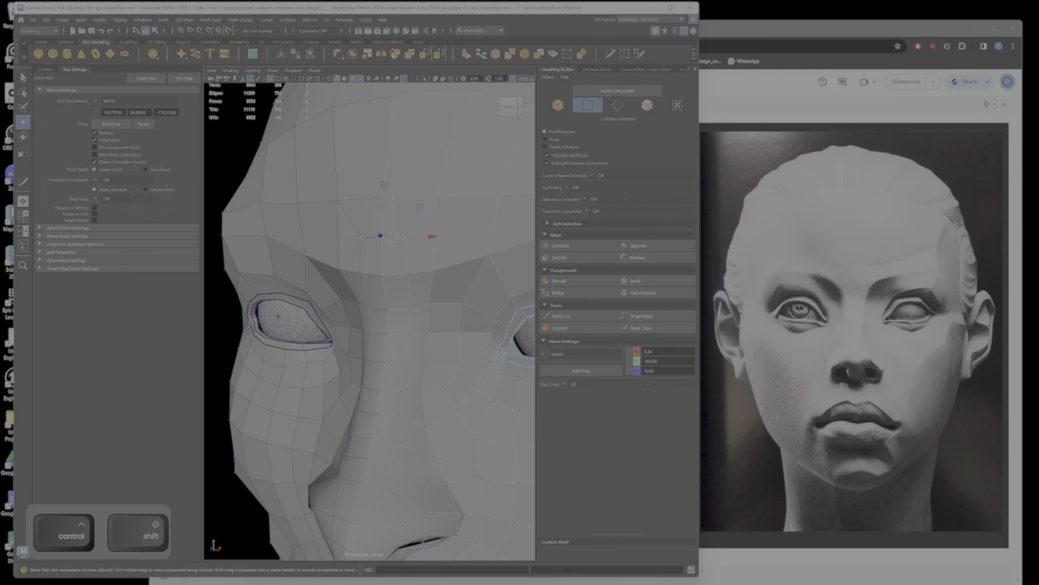
ctrl+shift+click(382, 197)
ctrl+shift+click(435, 199)
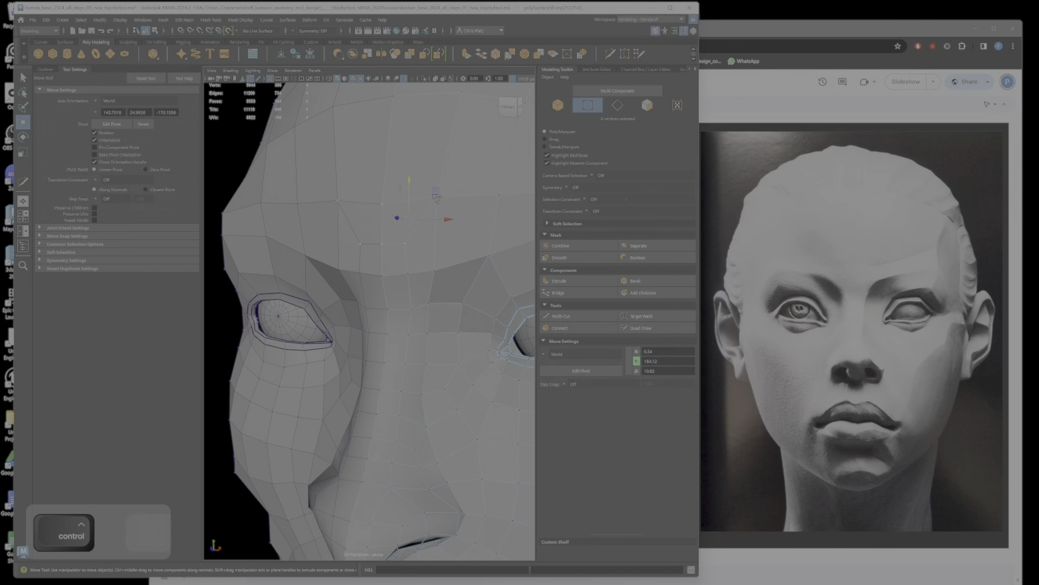
drag(410, 184, 409, 187)
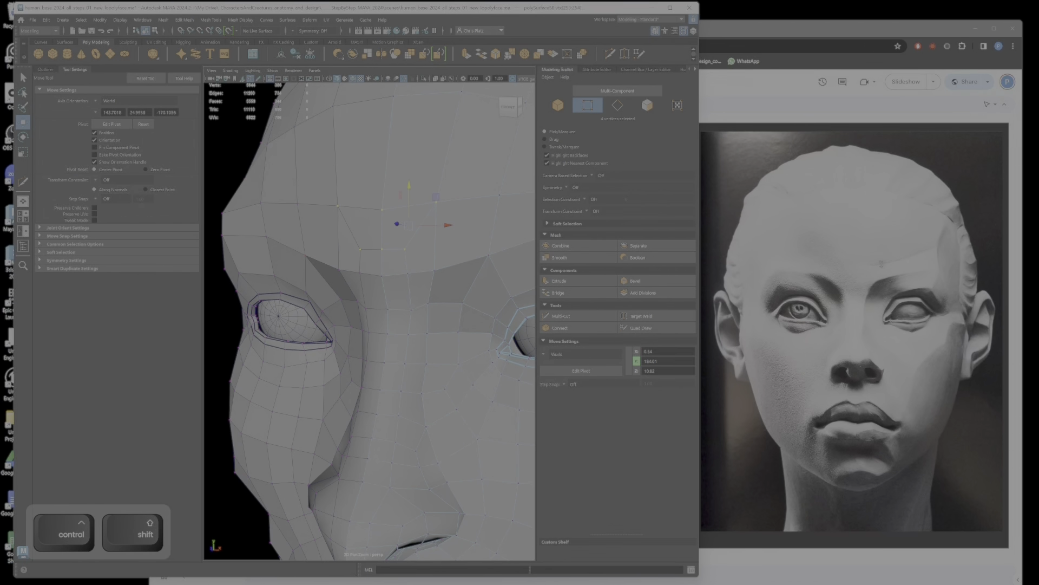
Step: Adjust the depth of the central forehead vertex above the nose bridge in the profile view
alt+drag(487, 285, 329, 212)
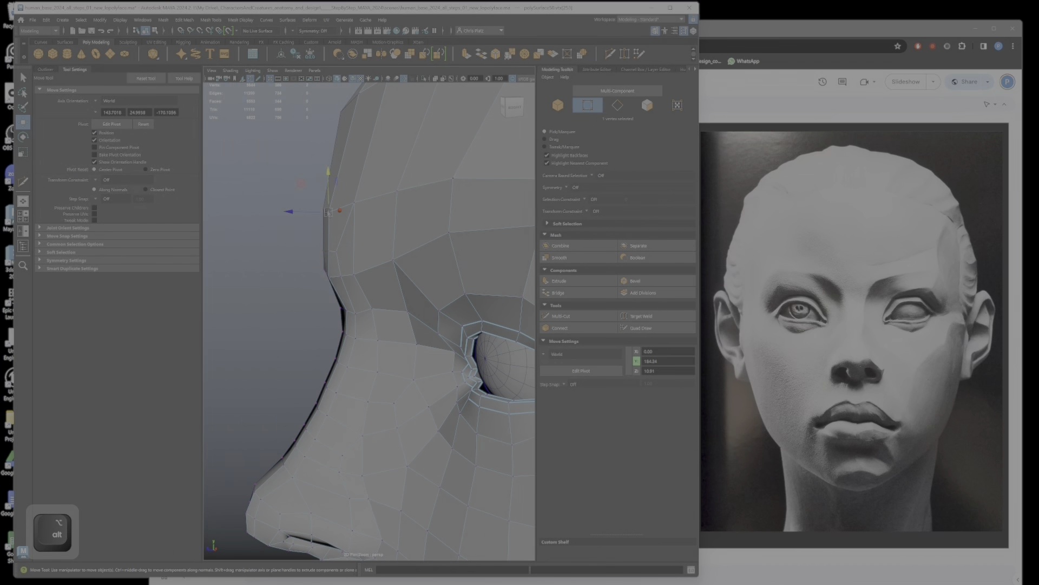
click(312, 213)
key(ctrl+z)
drag(292, 212, 297, 211)
alt+drag(297, 211, 272, 212)
Step: Enable smooth preview, deselect the mesh, hide the wireframe overlay and examine the face from several angles
alt+drag(318, 258, 476, 265)
alt+right_drag(476, 266, 438, 271)
alt+drag(439, 271, 368, 275)
key(3)
alt+right_drag(368, 275, 352, 272)
alt+drag(352, 272, 404, 271)
right_drag(403, 271, 444, 258)
alt+right_drag(444, 258, 392, 314)
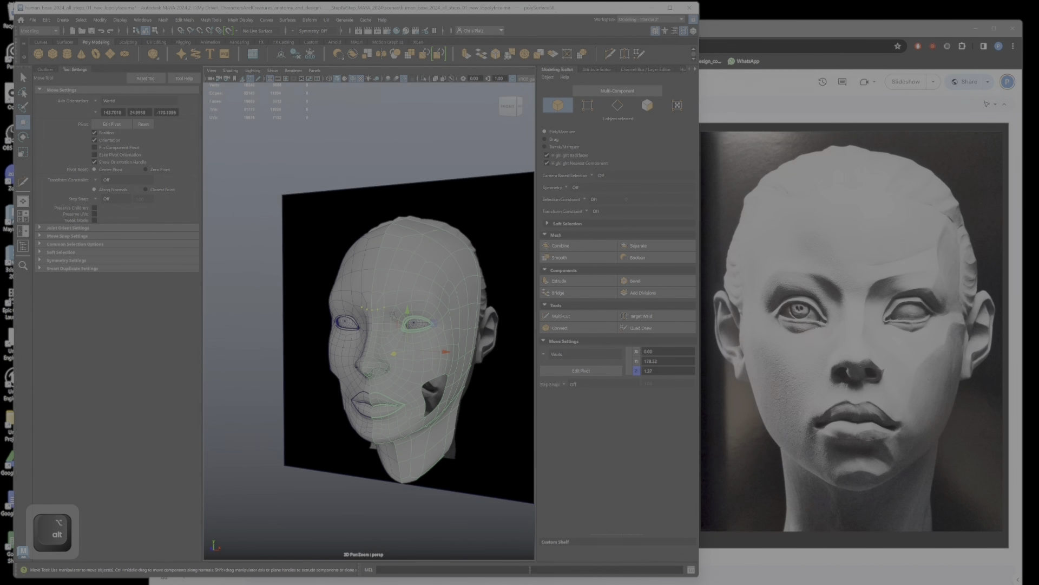
click(268, 341)
key(alt+5)
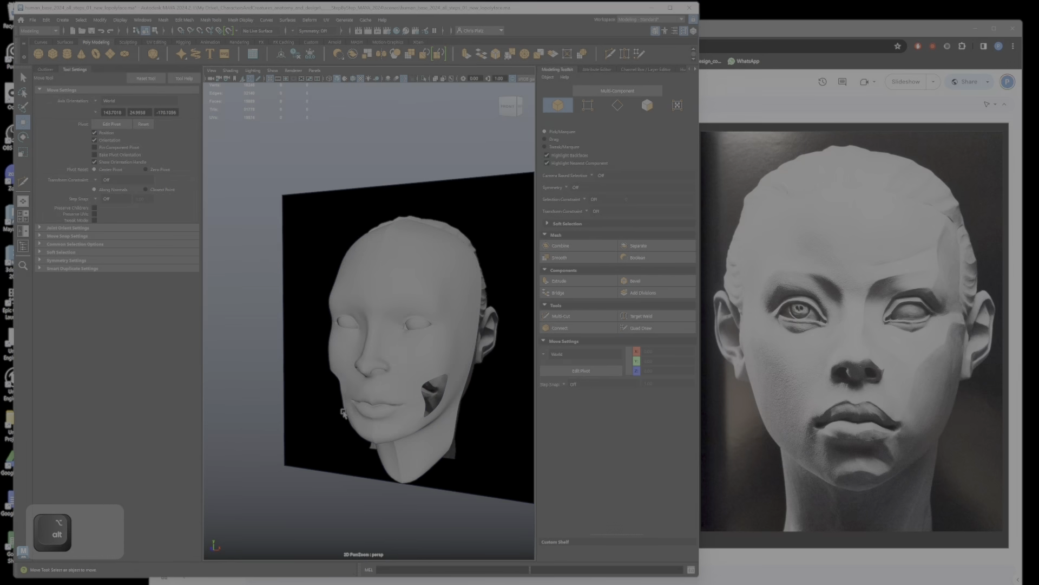
mouse_move(344, 413)
alt+right_down()
mouse_move(417, 374)
mouse_move(468, 325)
mouse_move(441, 308)
alt+right_up()
alt+drag(441, 307, 404, 311)
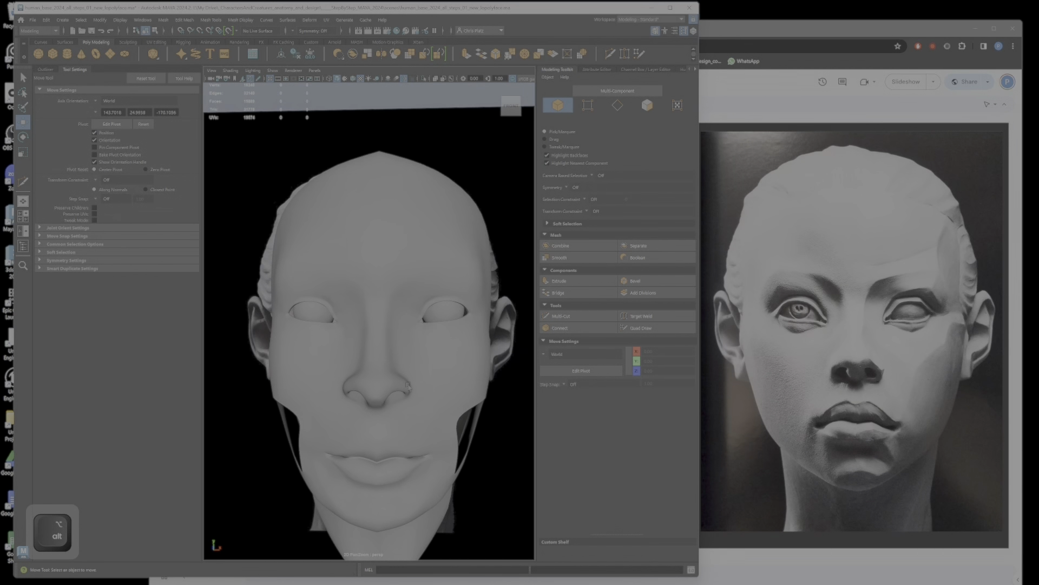
Step: Restore the wireframe overlay on the head and examine the nose, lips and chin from the front and above
key(1)
click(421, 370)
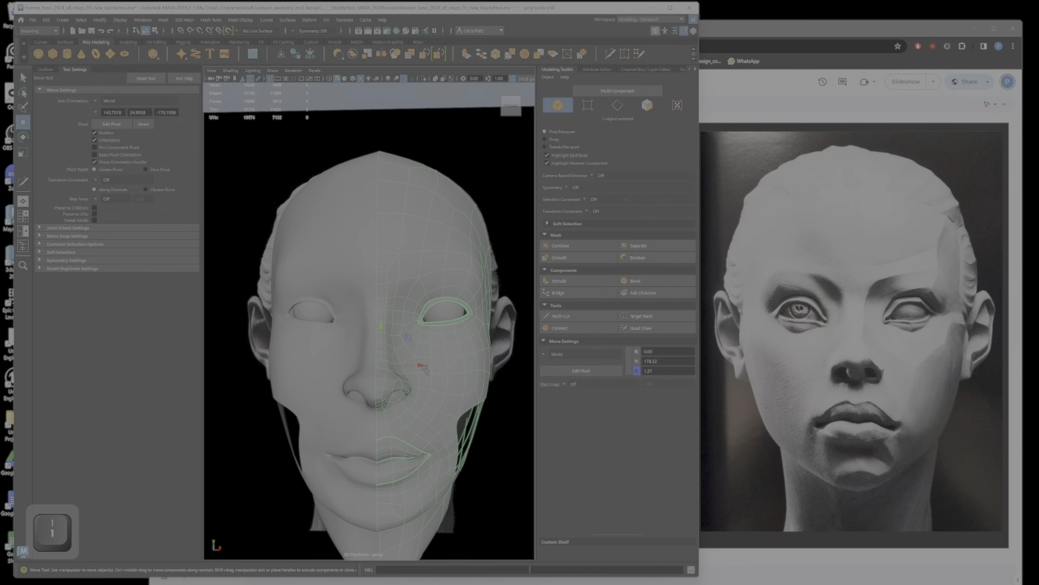
key(alt+5)
alt+middle_drag(417, 392, 419, 370)
alt+right_drag(419, 370, 427, 406)
alt+middle_drag(427, 406, 428, 379)
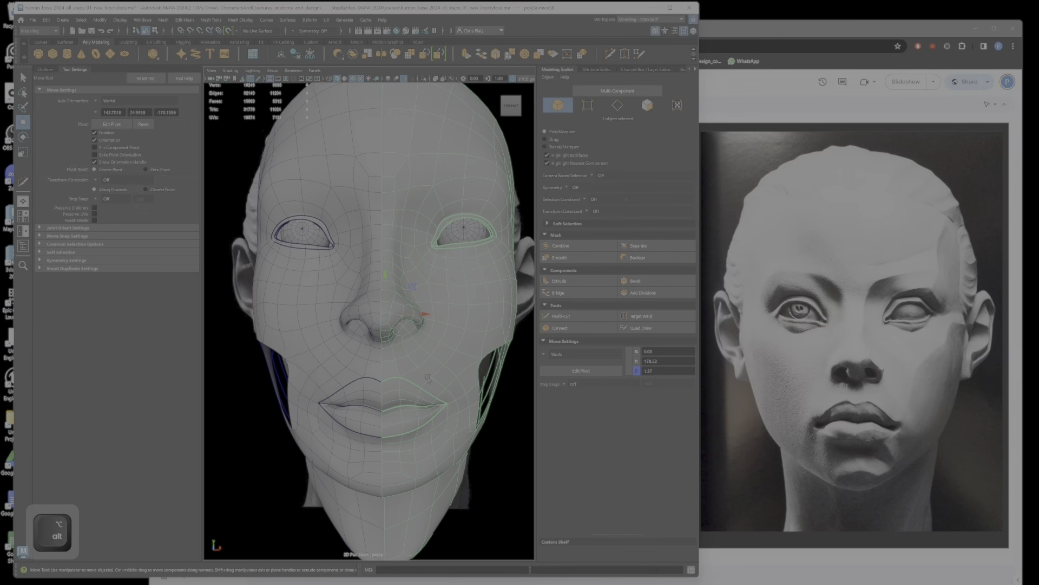
alt+right_drag(428, 379, 437, 449)
alt+middle_drag(436, 448, 430, 384)
alt+drag(430, 383, 434, 380)
alt+middle_drag(434, 380, 439, 332)
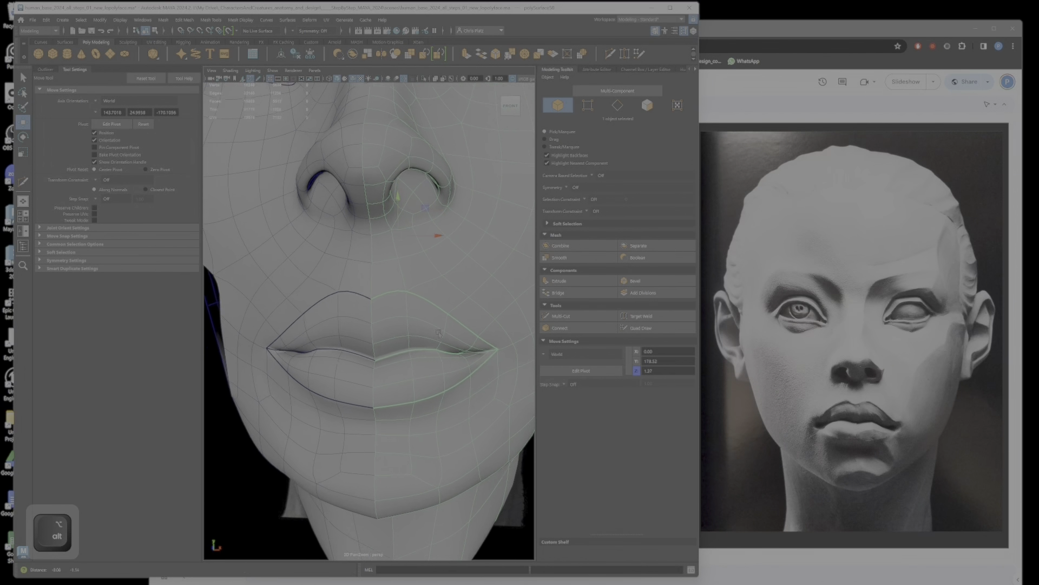
alt+drag(439, 332, 450, 333)
alt+middle_drag(450, 451, 451, 422)
mouse_move(451, 422)
alt+mouse_down()
mouse_move(464, 387)
mouse_move(466, 418)
alt+mouse_up()
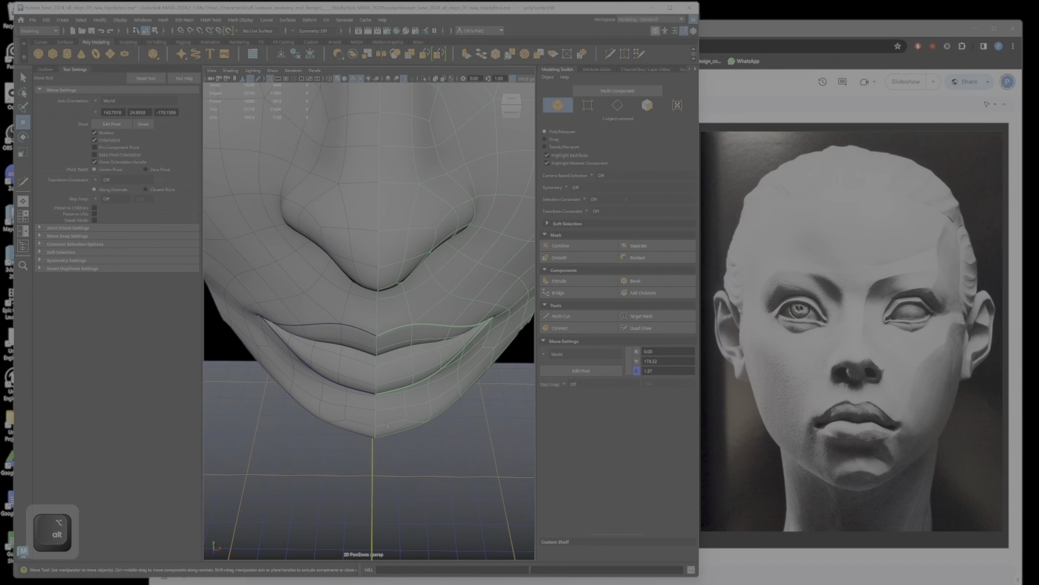
Step: Switch to vertex editing in unsmoothed display and reposition the vertices at the centre and side of the chin
right_drag(386, 357, 346, 358)
key(1)
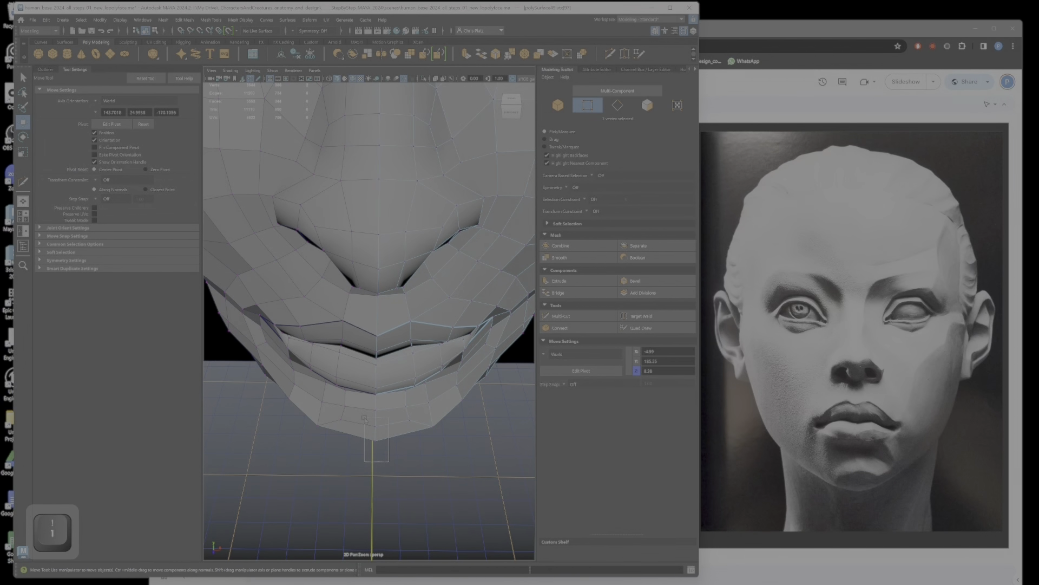
drag(376, 468, 376, 462)
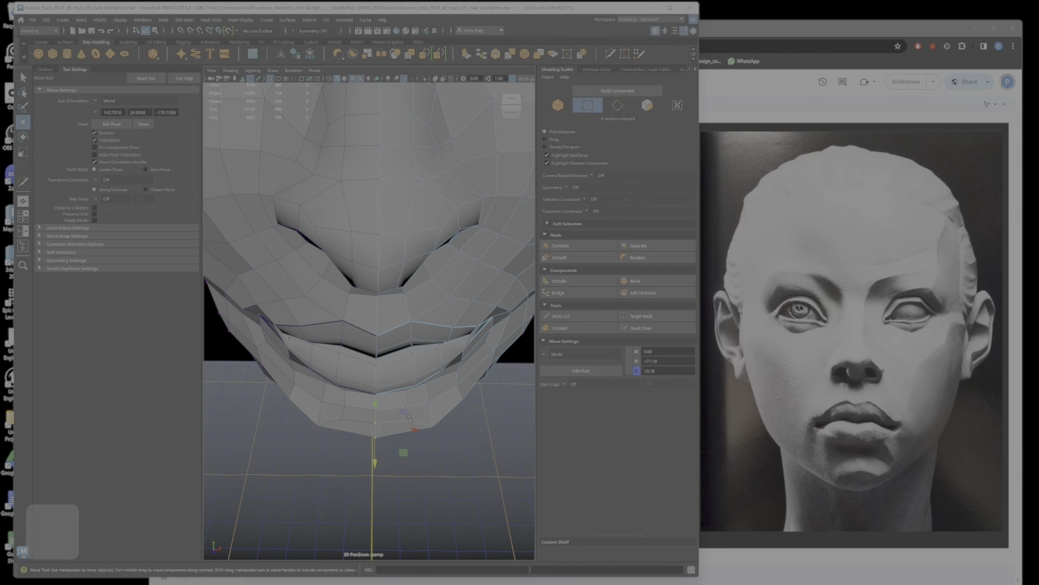
click(409, 421)
drag(440, 444, 380, 423)
ctrl+shift+click(327, 435)
drag(301, 409, 299, 408)
Step: Adjust the vertices along the chin's lower edge and beside the mouth corner to round the front of the jaw
alt+drag(387, 450, 429, 452)
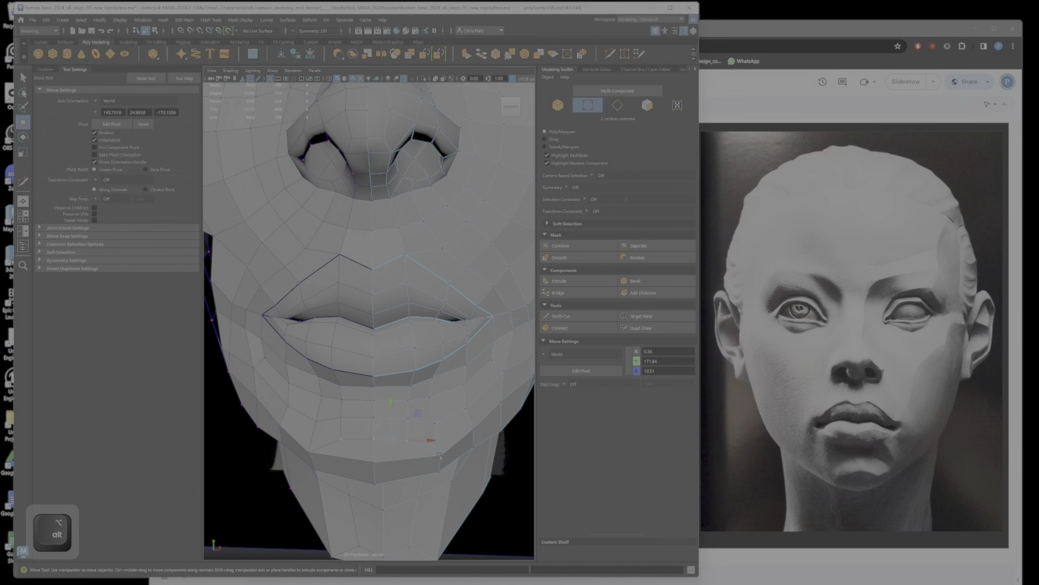
ctrl+shift+click(438, 472)
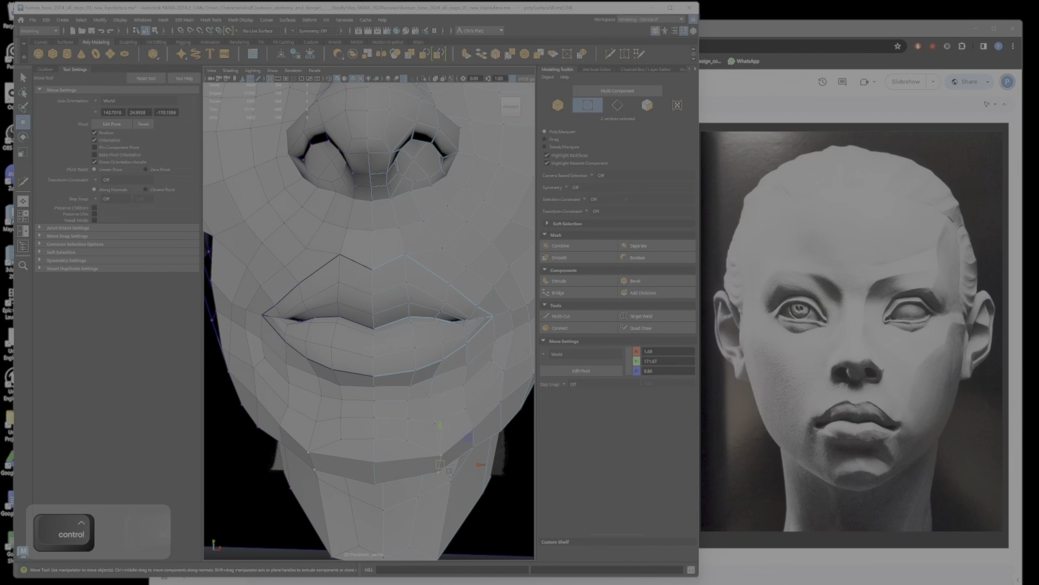
drag(469, 437, 434, 436)
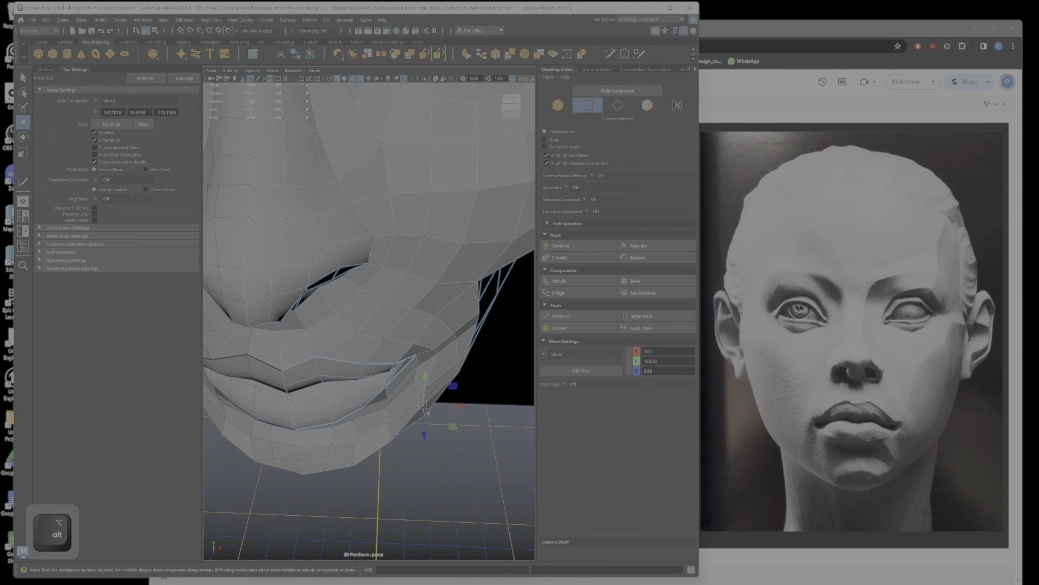
drag(426, 410, 430, 412)
Step: Reposition the cheek vertices behind the open gap in the side view to even out their spacing
alt+drag(458, 441, 346, 347)
alt+right_drag(346, 346, 303, 303)
alt+drag(303, 303, 386, 270)
alt+right_drag(386, 271, 382, 307)
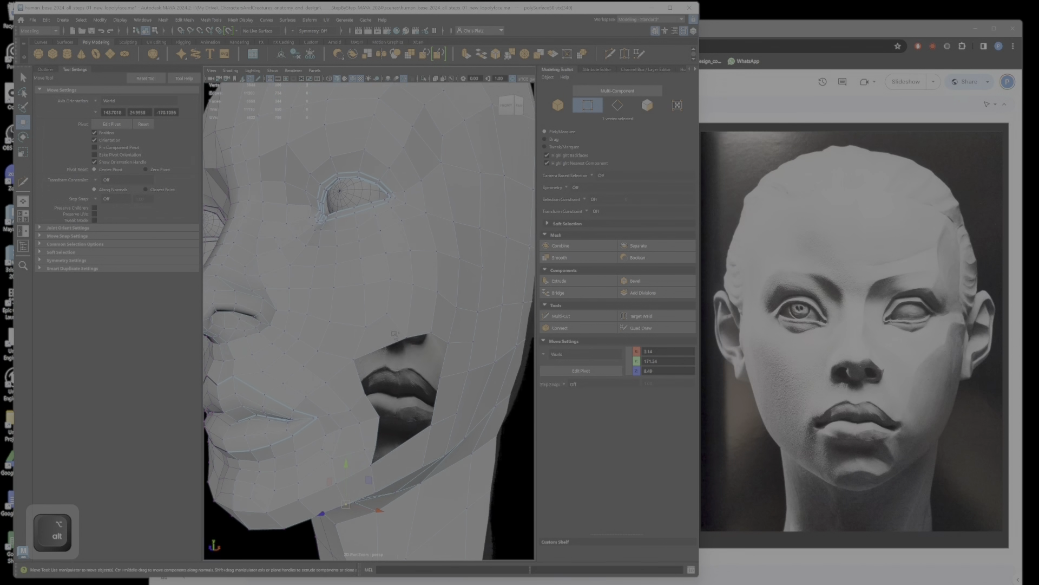
alt+drag(382, 306, 441, 343)
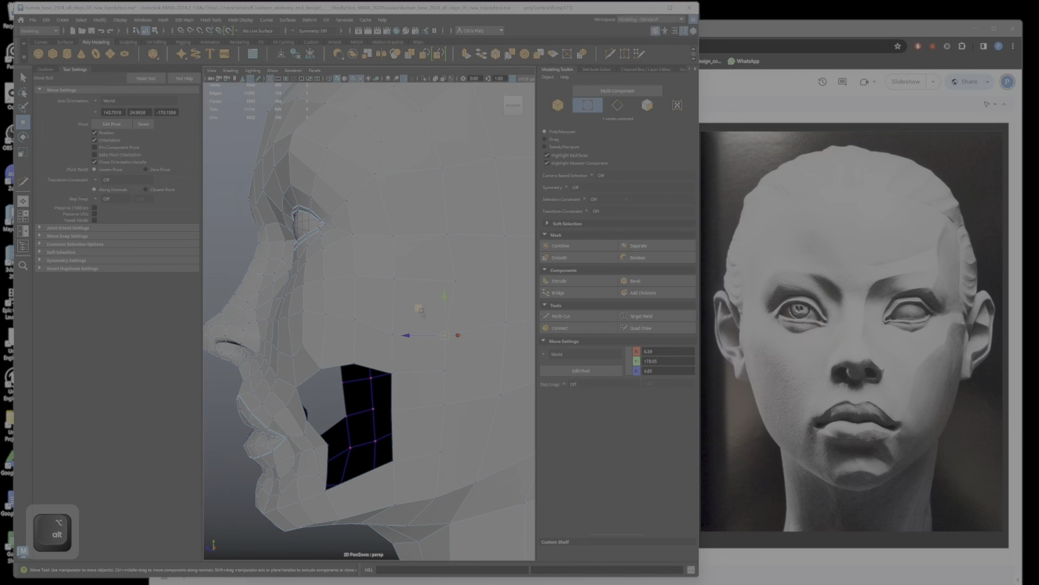
middle_drag(420, 310, 435, 306)
click(444, 372)
drag(416, 343, 429, 378)
click(443, 405)
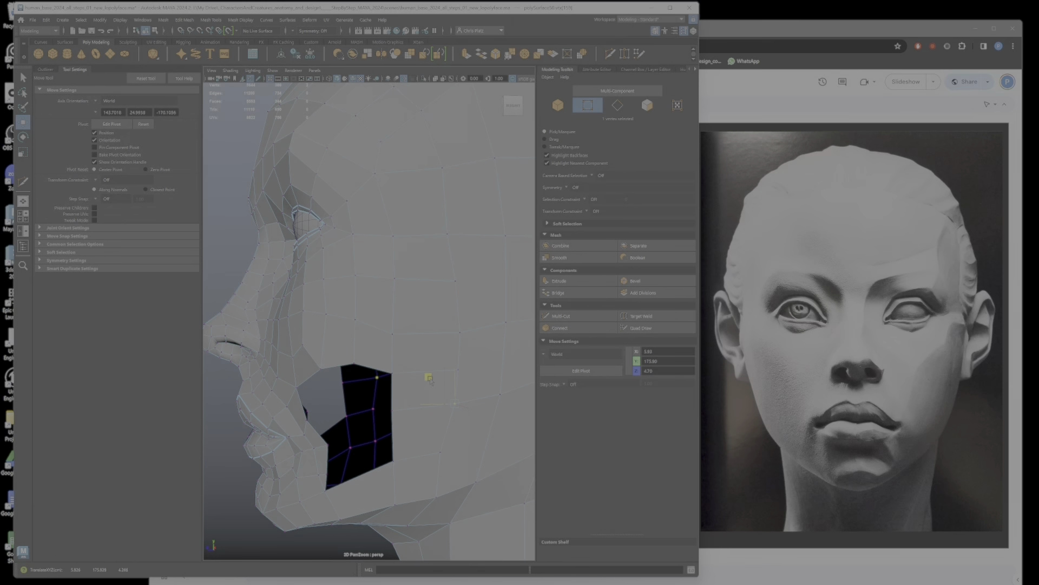
Step: Reposition the vertices above the cheek gap and beside the eye, undoing an unwanted move along the way
click(394, 335)
drag(394, 331, 404, 324)
click(393, 236)
alt+drag(401, 233, 435, 190)
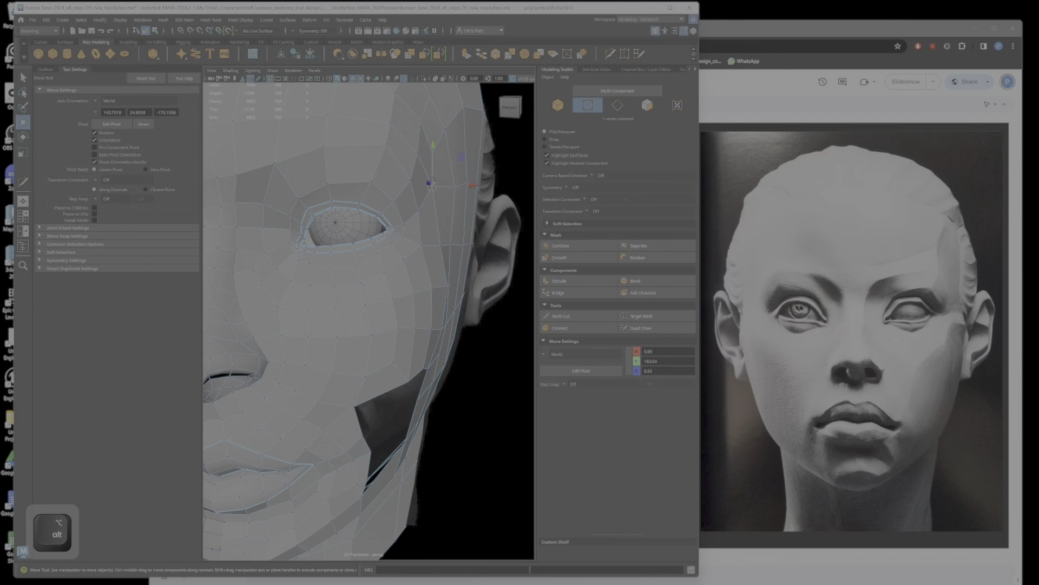
key(ctrl+z)
drag(434, 168, 458, 176)
alt+drag(482, 210, 461, 257)
Step: Select the row of temple vertices beside the eye, undo the last move and readjust the row's height
alt+drag(434, 256, 372, 265)
drag(345, 225, 408, 250)
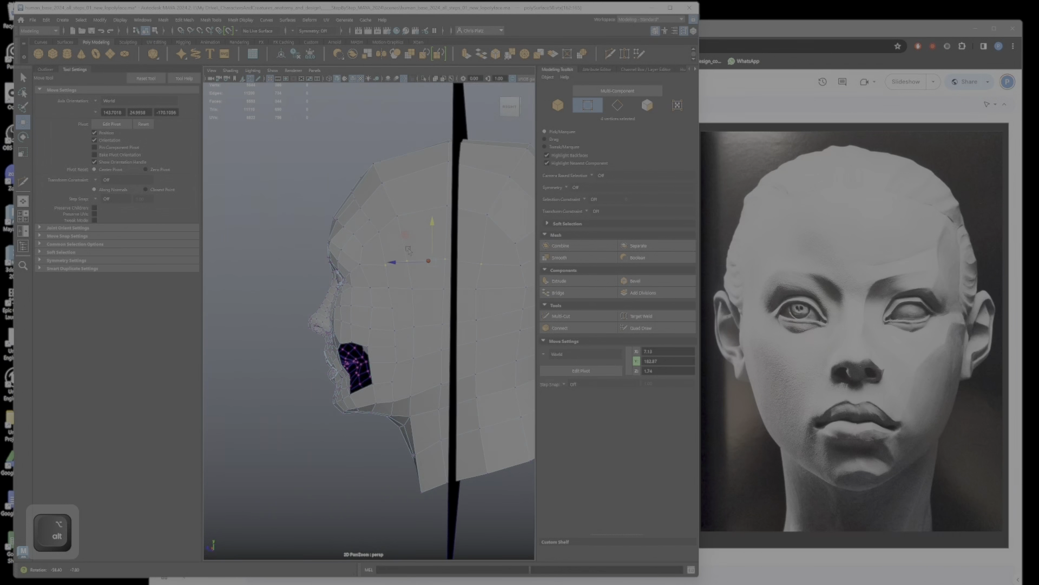
ctrl+click(454, 256)
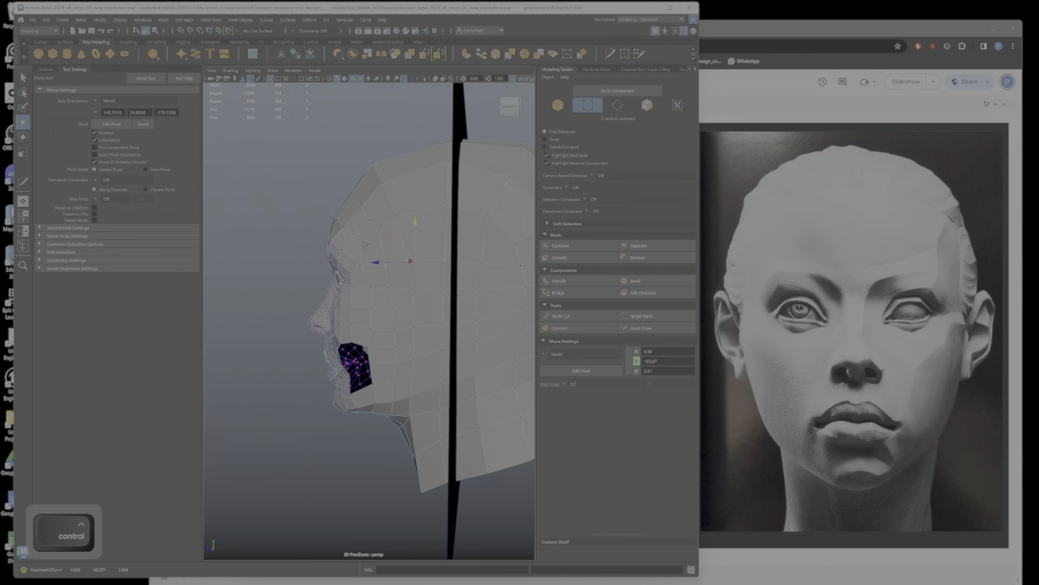
alt+drag(426, 220, 483, 257)
key(ctrl+z)
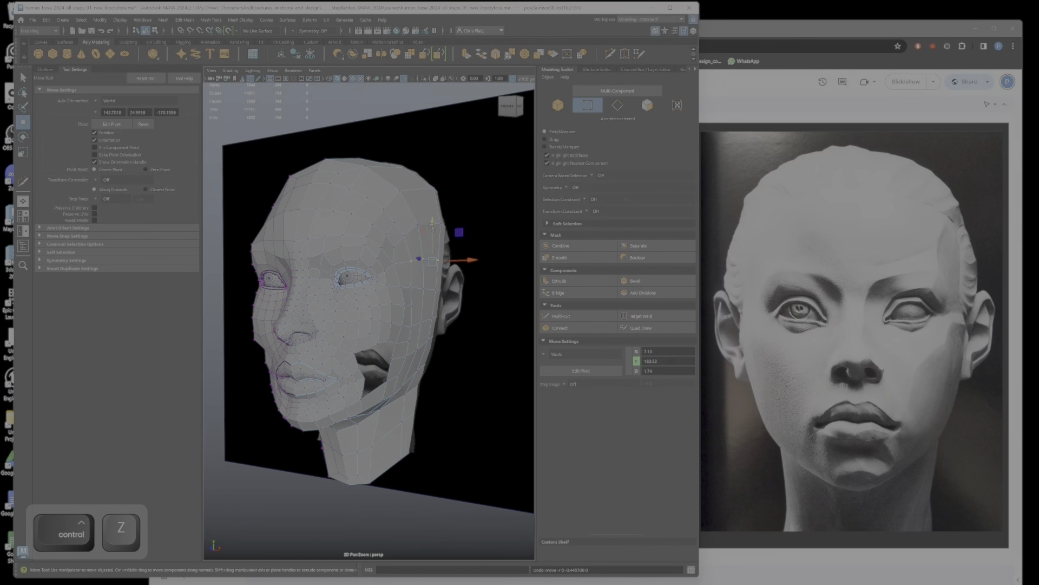
drag(432, 226, 432, 222)
Step: Adjust the height of the vertex row on the side of the head behind the eye
alt+drag(407, 287, 460, 292)
alt+drag(460, 293, 412, 293)
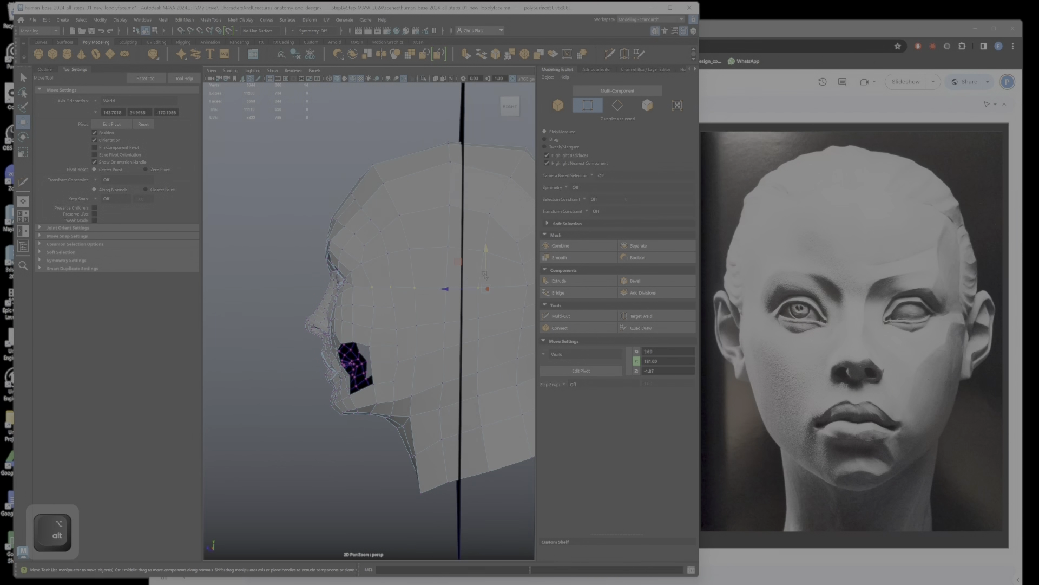
alt+right_drag(501, 282, 455, 283)
alt+drag(455, 282, 402, 303)
alt+drag(382, 306, 434, 309)
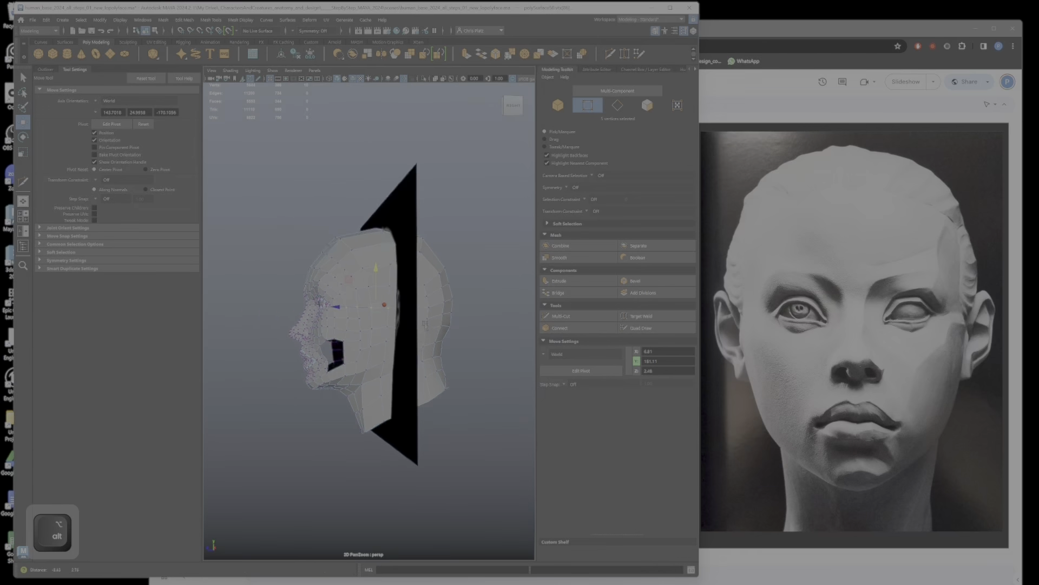
alt+right_drag(379, 313, 415, 315)
alt+drag(415, 314, 386, 319)
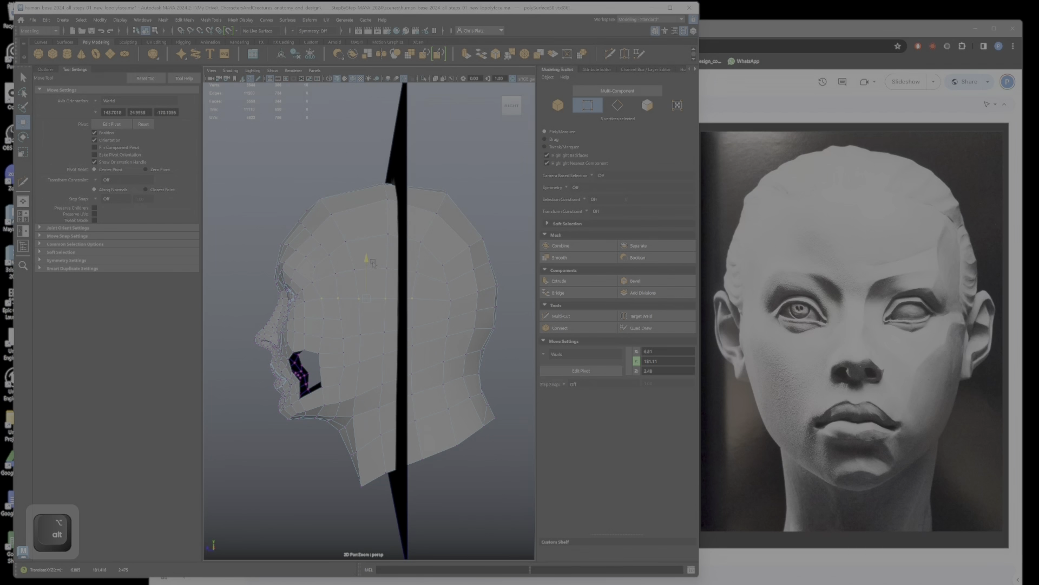
drag(372, 262, 372, 262)
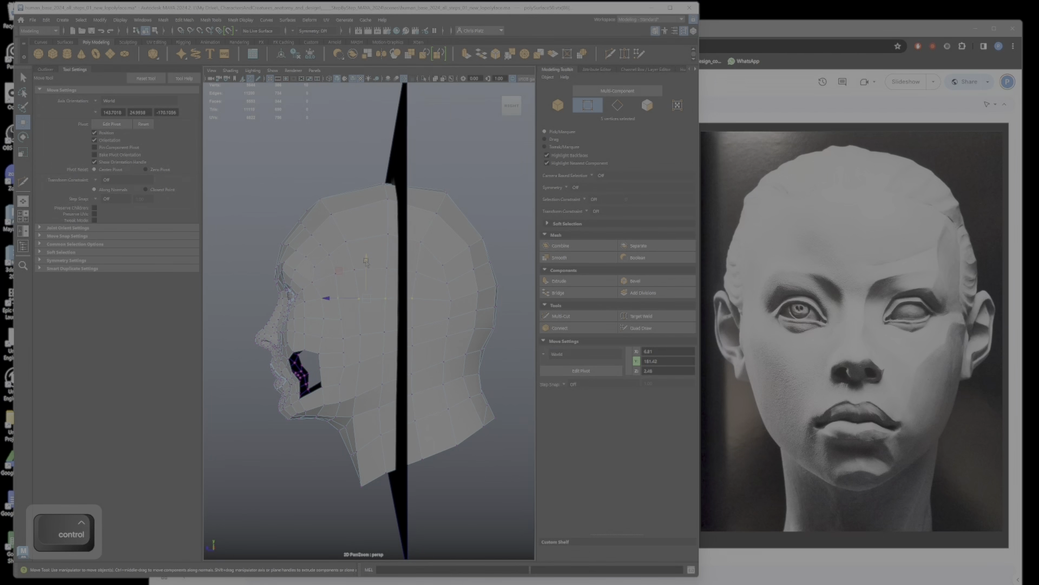
drag(377, 258, 364, 306)
Step: Reposition the individual vertices across the upper back and side of the head to smooth the skull's curve
drag(416, 239, 487, 236)
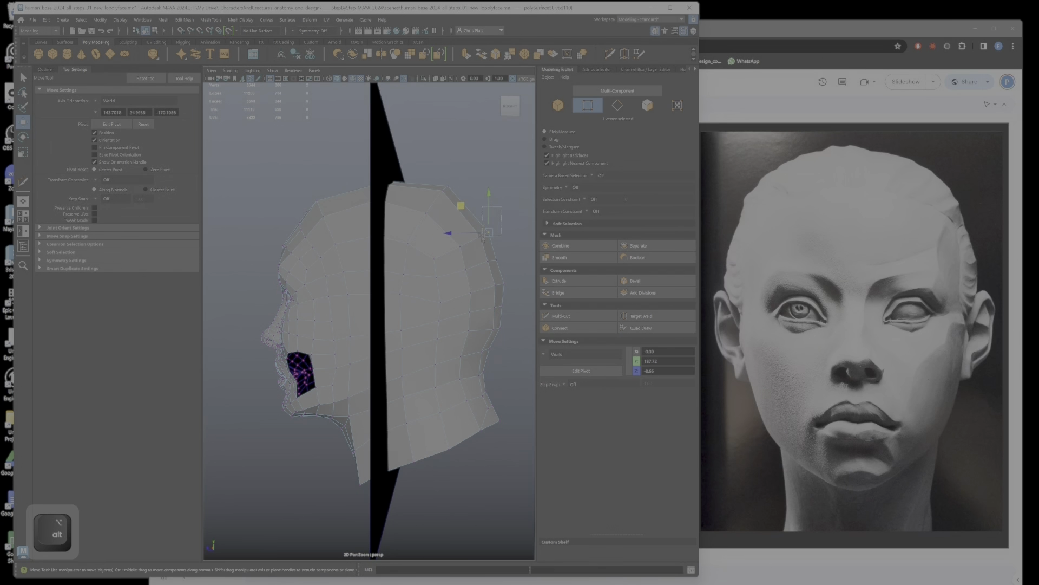
key(e)
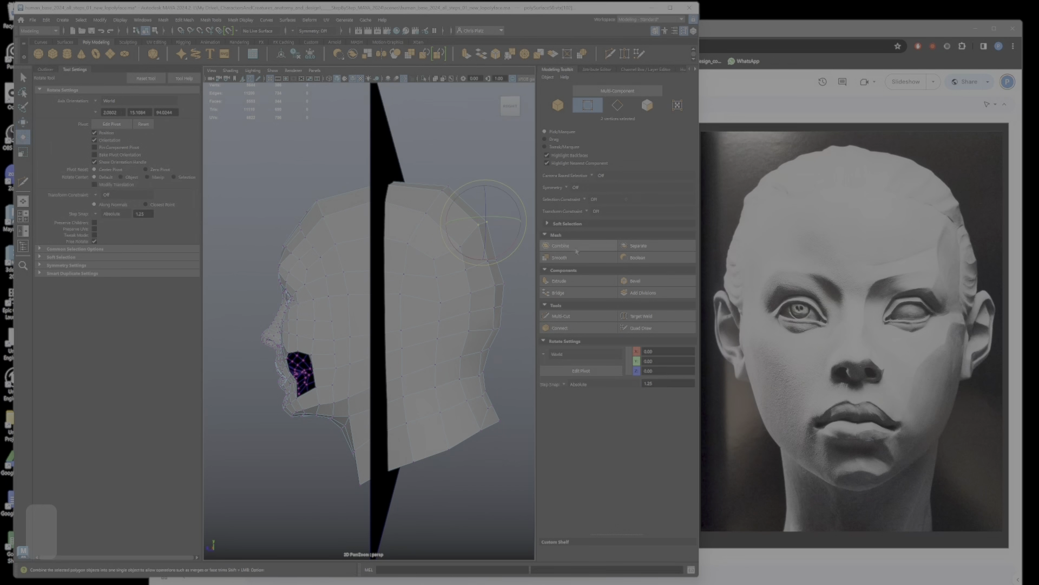
key(w)
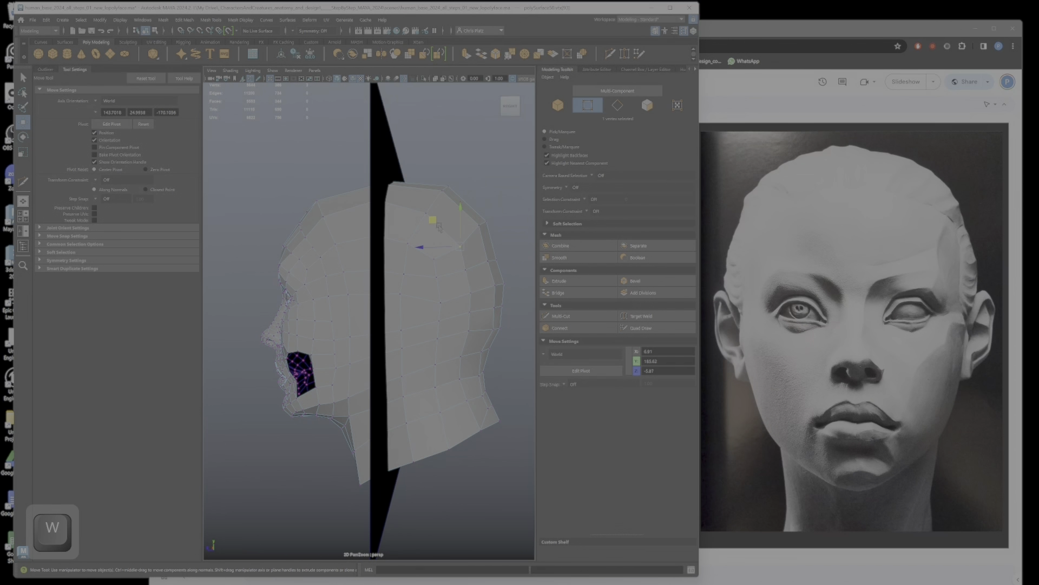
mouse_move(439, 227)
mouse_down()
mouse_move(436, 217)
mouse_move(456, 233)
mouse_up()
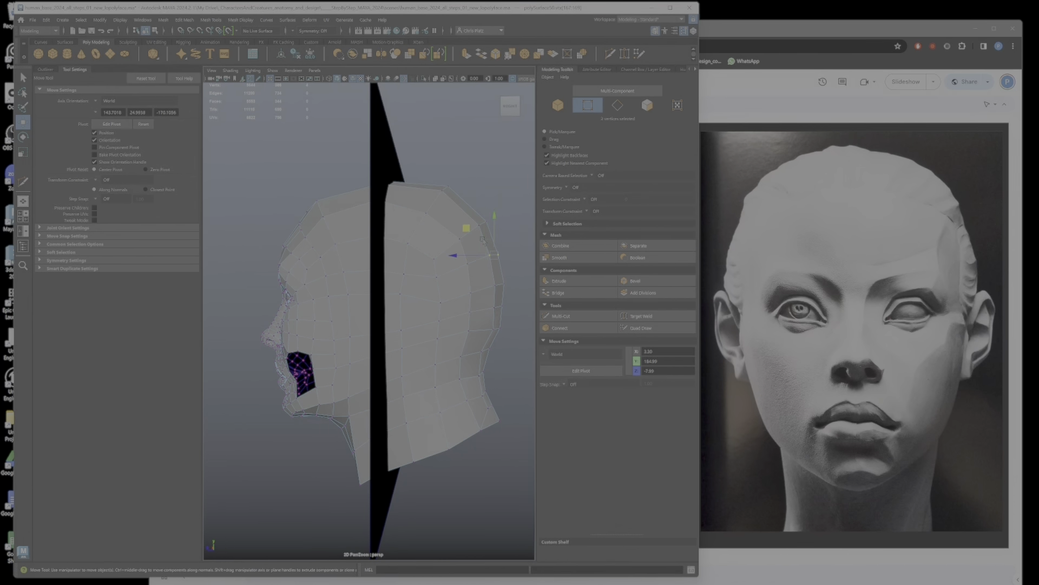
key(e)
key(w)
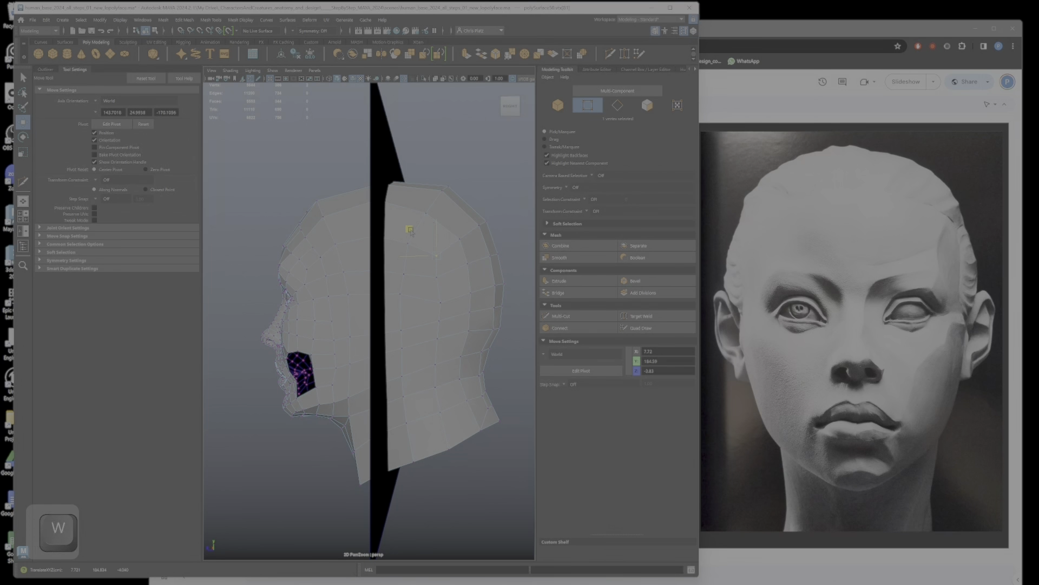
alt+drag(427, 259, 459, 311)
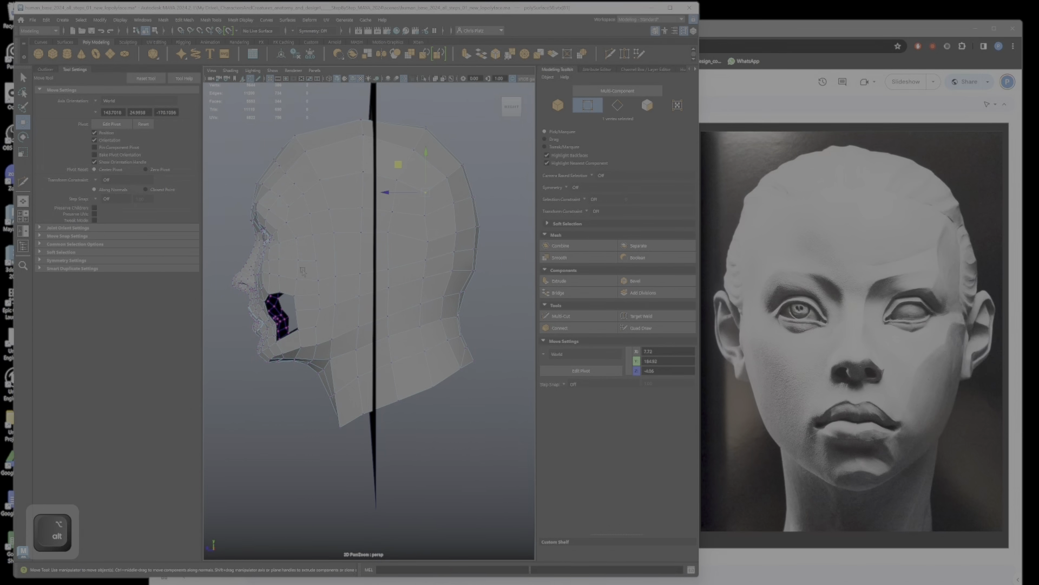
Step: Display the head in the side orthographic view with solid, evenly lit shading and frame the profile
alt+drag(302, 270, 461, 481)
key(space)
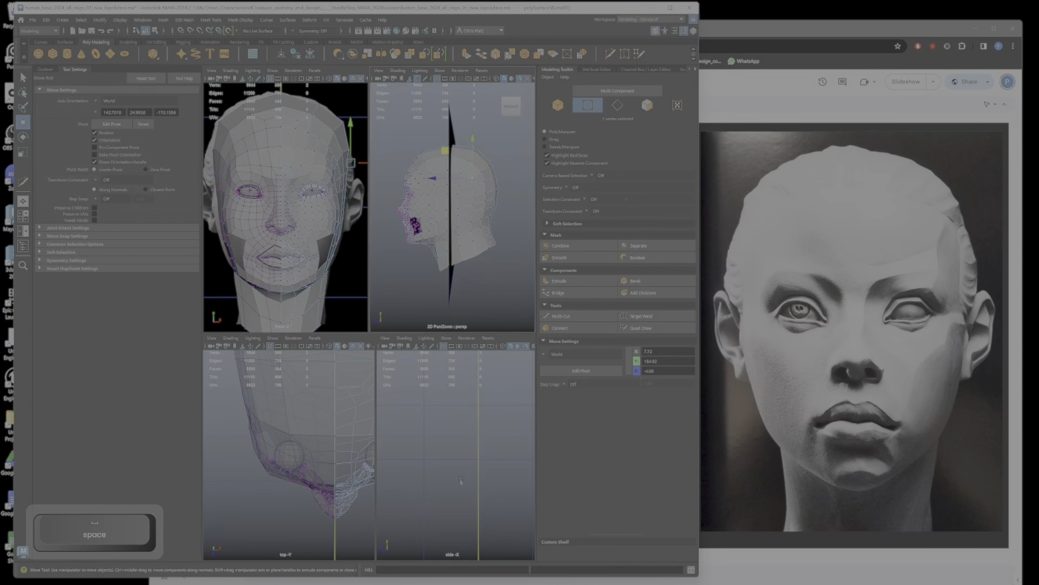
key(space)
key(f)
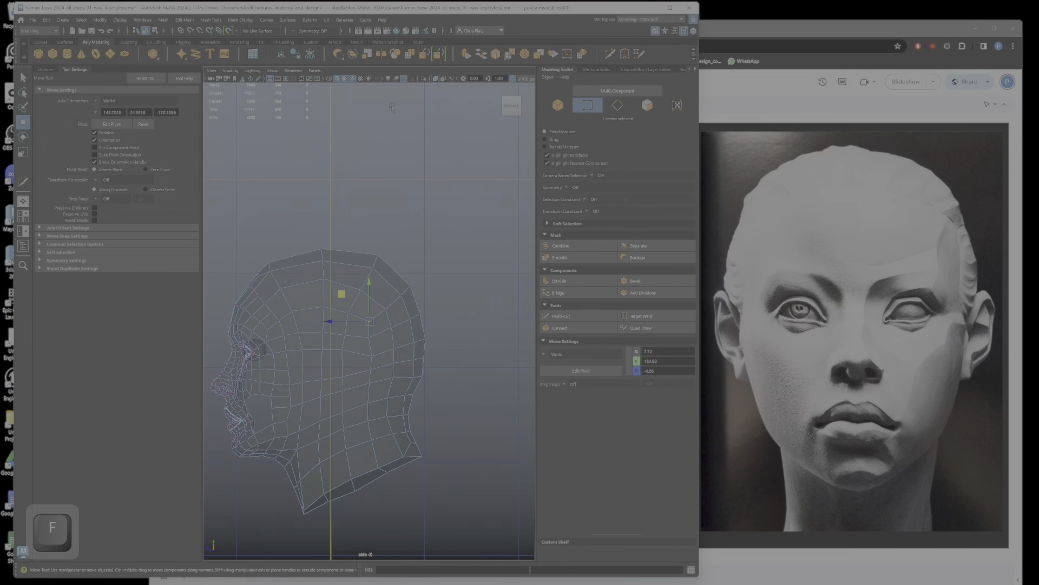
click(441, 85)
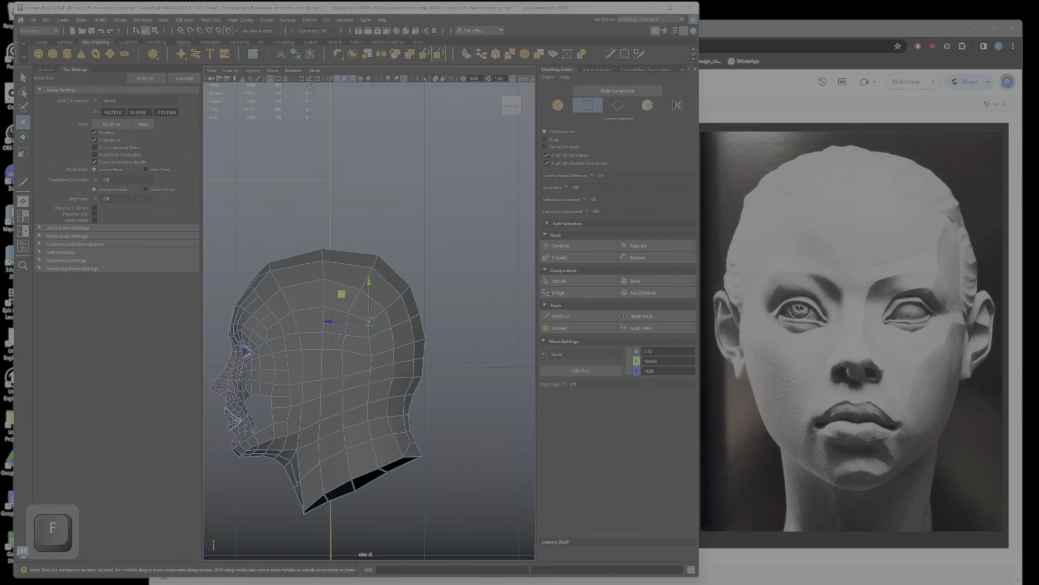
click(347, 81)
scroll(337, 285, down, 5)
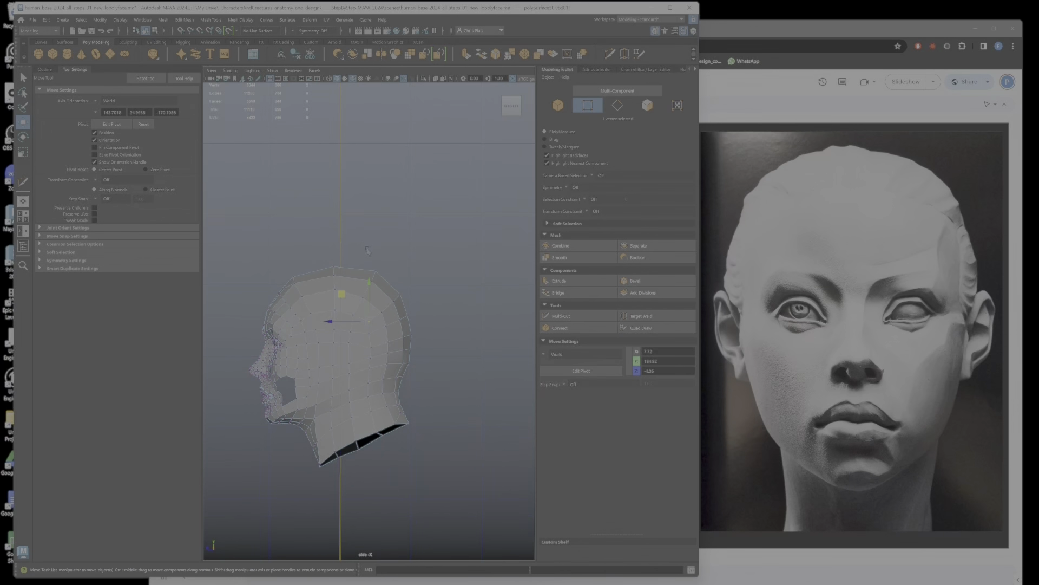
scroll(338, 286, up, 5)
mouse_move(337, 286)
alt+middle_down()
mouse_move(393, 196)
mouse_move(417, 219)
mouse_move(379, 219)
alt+middle_up()
scroll(417, 219, up, 3)
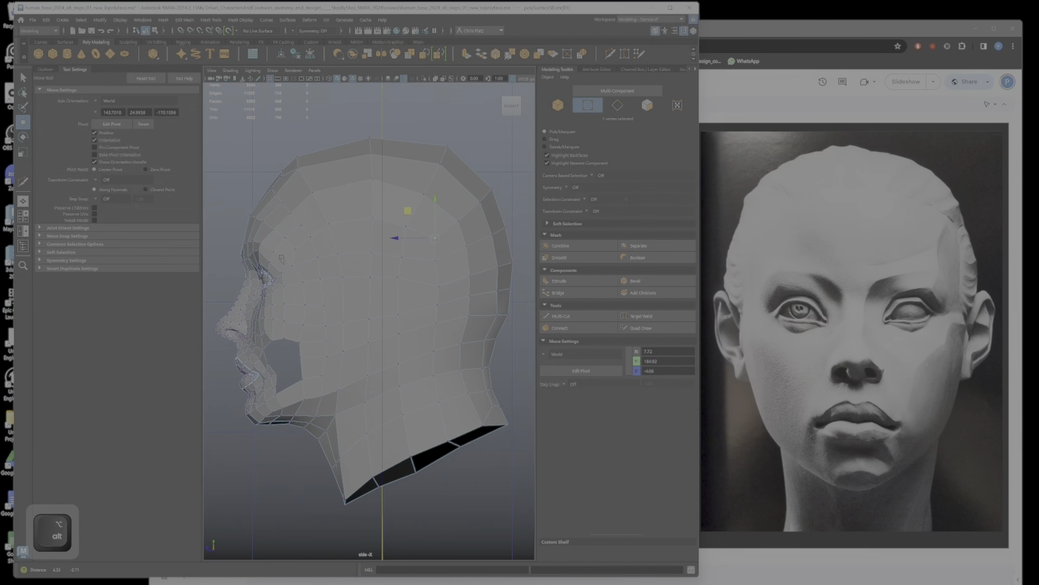
Step: Switch to the browser, open the HumanAnatomy_2024 slide comparing female and male profiles, and place its window beside the model
click(705, 40)
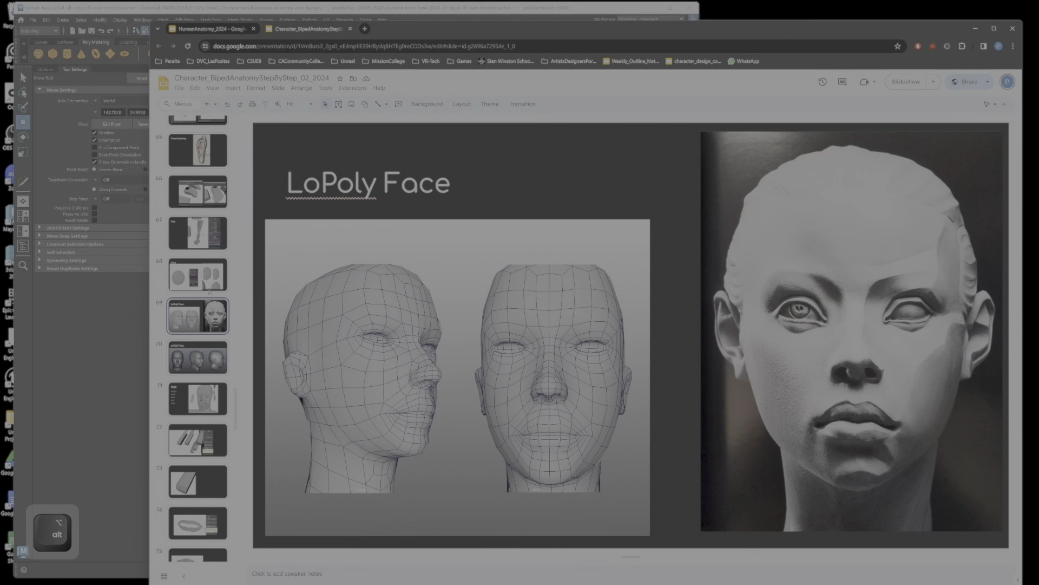
scroll(210, 292, down, 5)
click(219, 31)
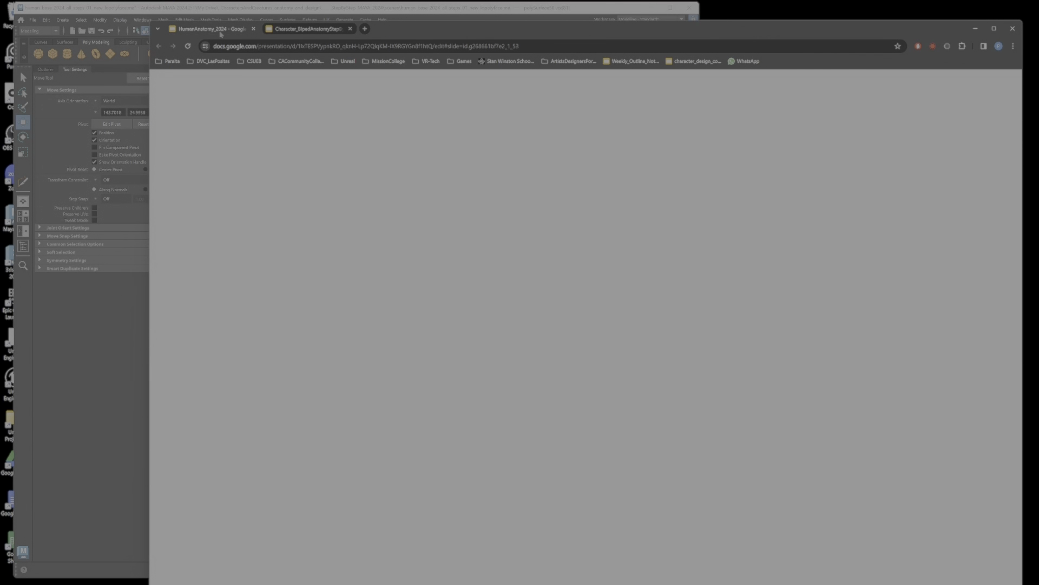
scroll(630, 336, up, 1)
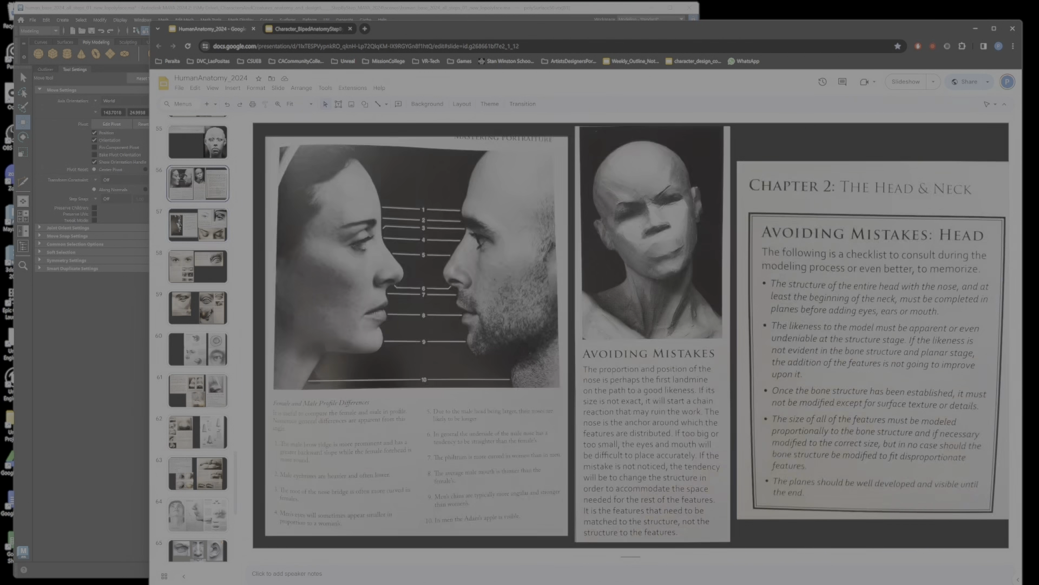
drag(447, 36, 691, 56)
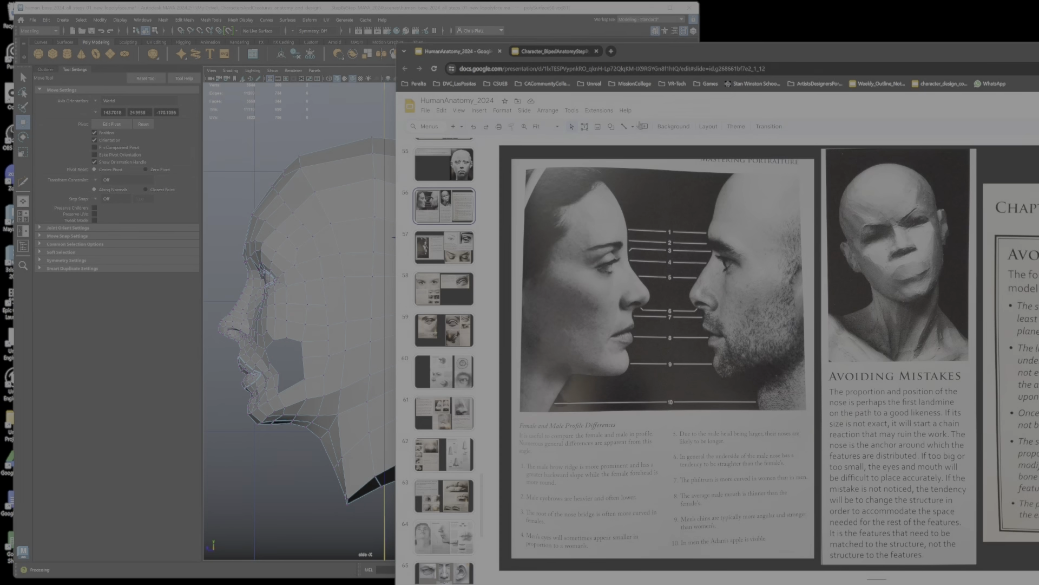
drag(650, 51, 855, 38)
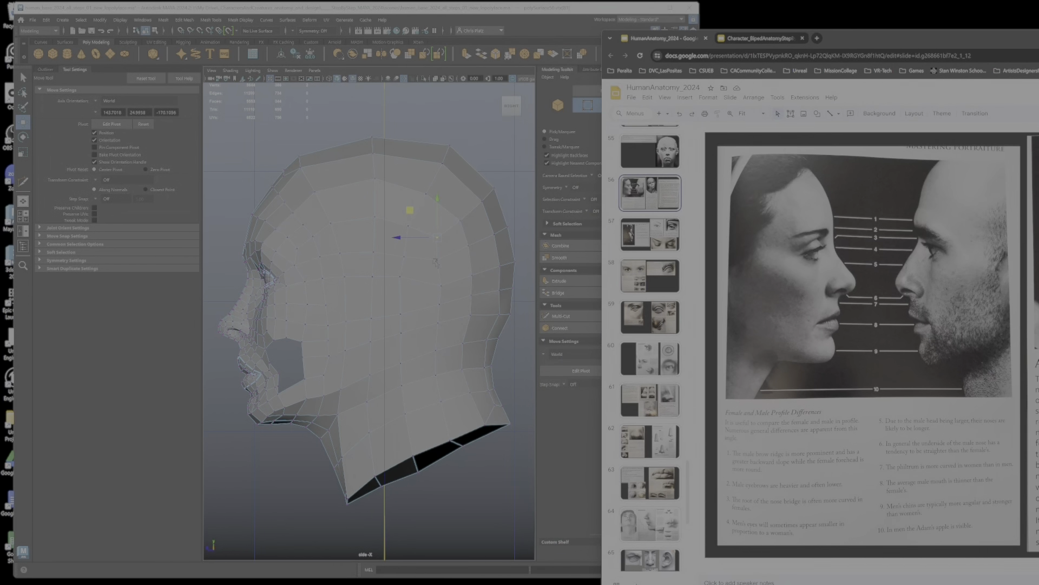
Step: Select an upper eyelid edge in the side view and reposition it to refine the lid's profile
alt+right_drag(232, 290, 436, 252)
alt+middle_drag(436, 252, 374, 282)
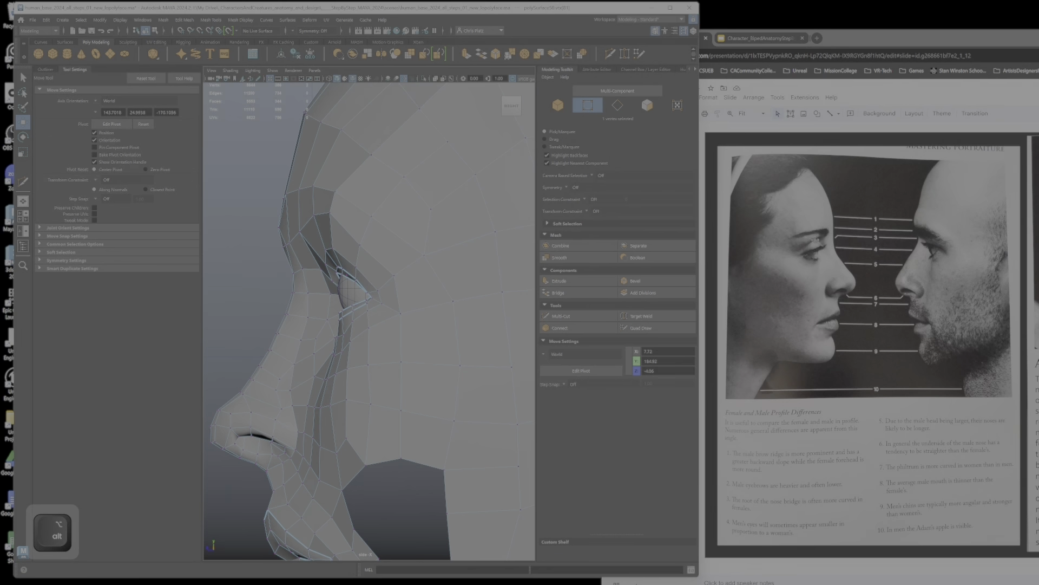
alt+right_drag(290, 230, 329, 225)
alt+middle_drag(328, 225, 328, 262)
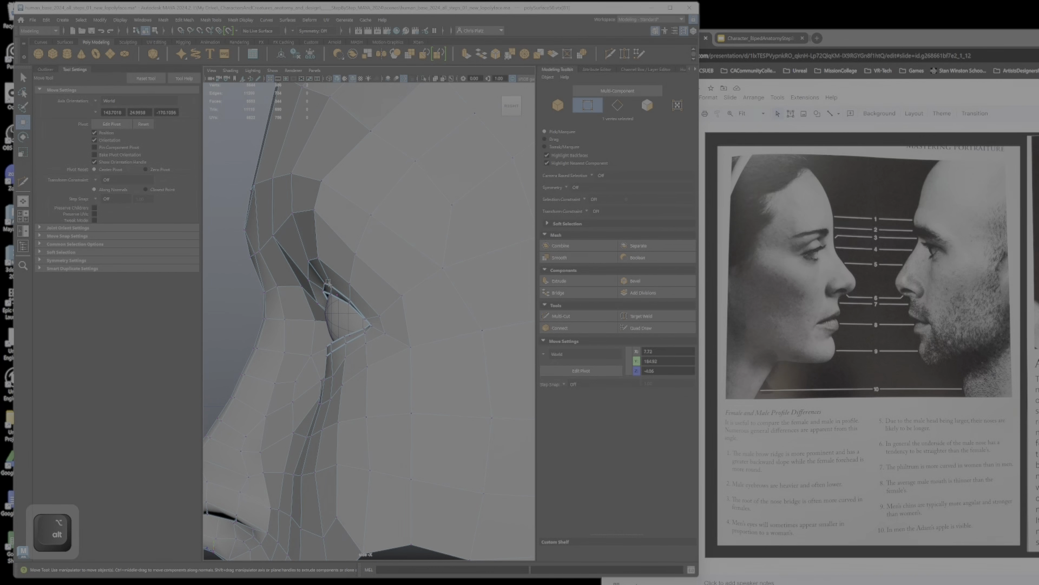
right_drag(328, 282, 329, 266)
click(326, 285)
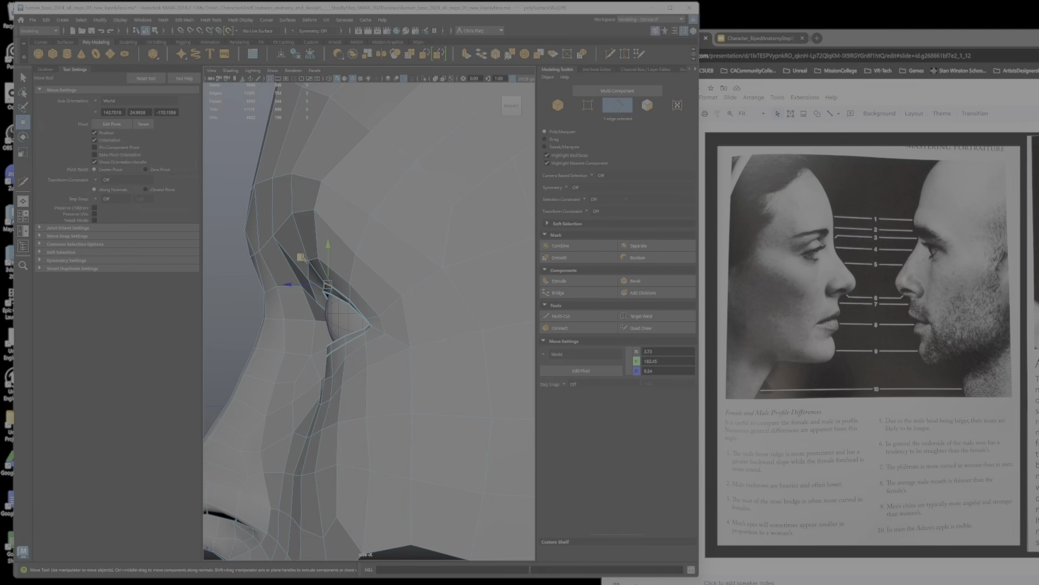
scroll(326, 289, up, 2)
drag(292, 251, 296, 249)
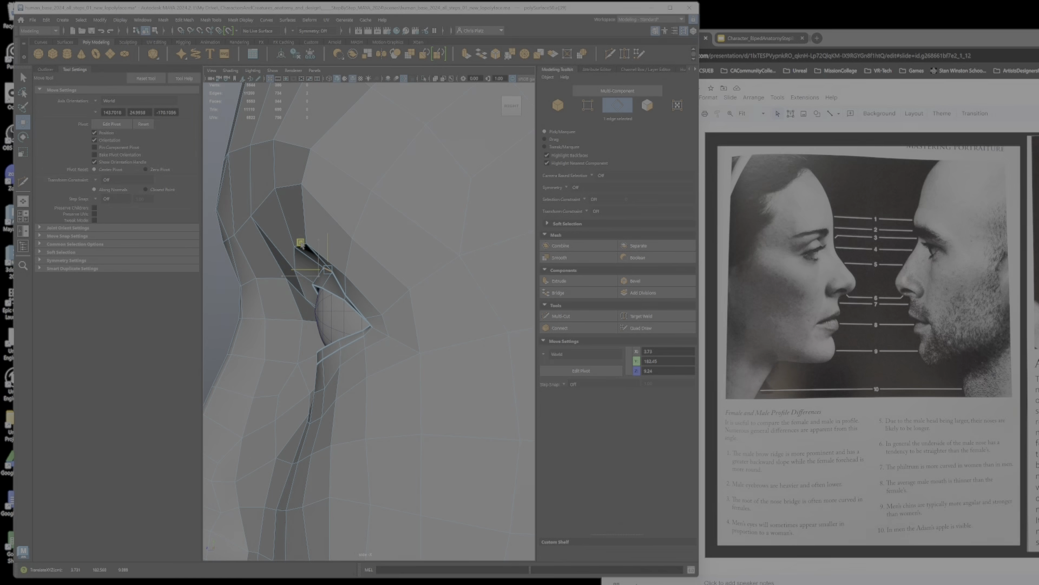
Step: Check the eye in the front view and readjust the upper eyelid edge's depth in the perspective view
key(space)
key(space)
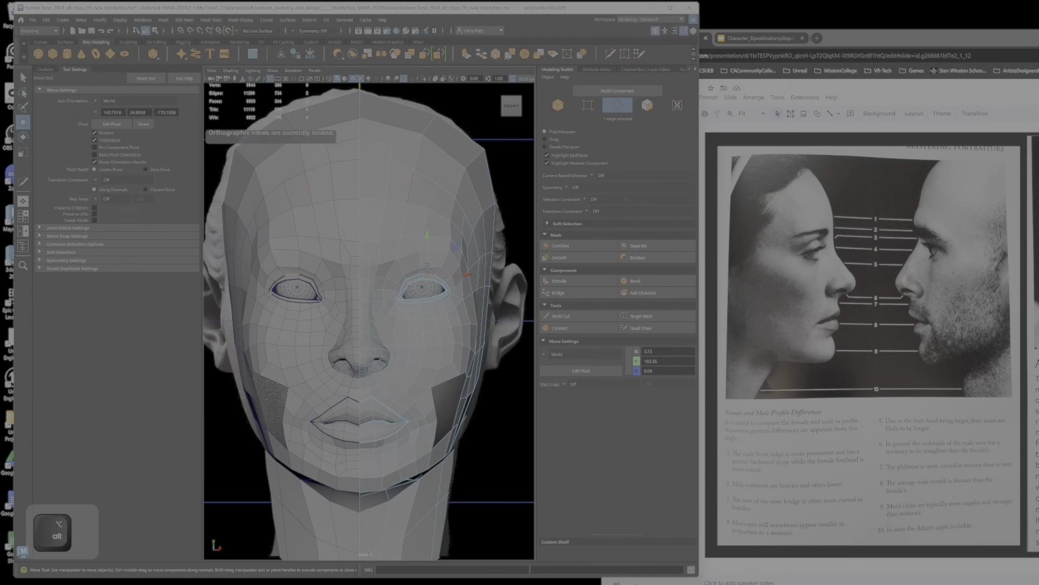
key(space)
key(space)
alt+drag(384, 250, 370, 268)
scroll(314, 296, up, 3)
alt+middle_drag(314, 295, 385, 298)
scroll(385, 299, up, 5)
alt+drag(386, 299, 372, 282)
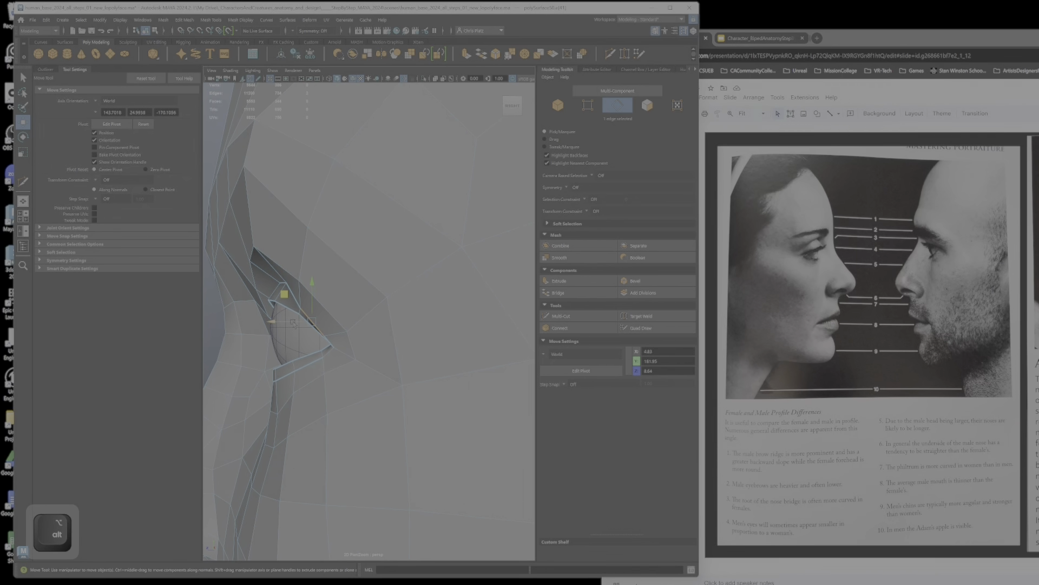
drag(285, 295, 340, 283)
Step: Change to face selection and move the upper eyelid faces to follow the curve of the eyeball
right_drag(282, 253, 282, 275)
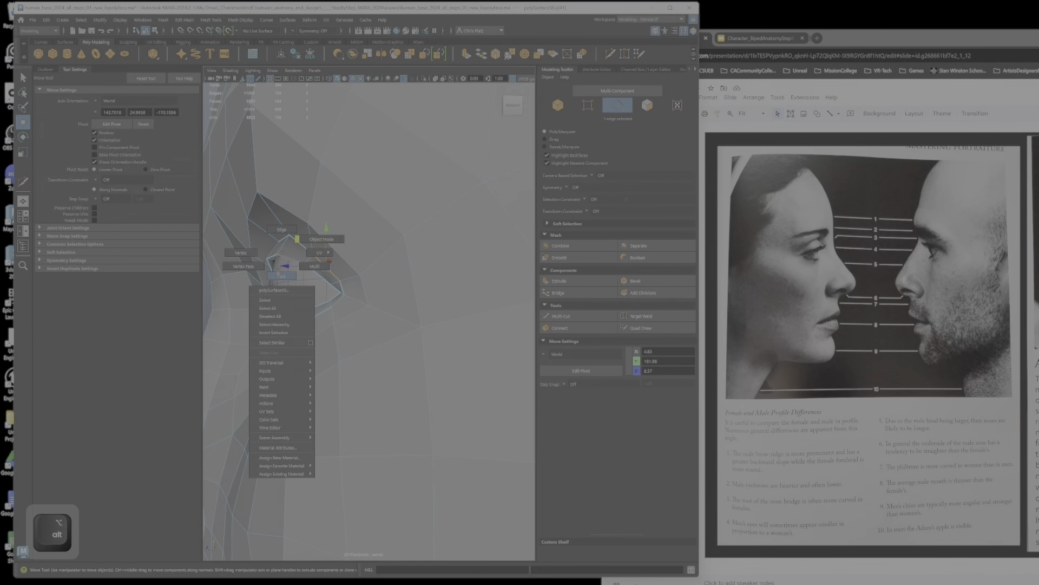
click(278, 253)
alt+drag(279, 254, 359, 229)
shift+click(283, 263)
shift+click(350, 254)
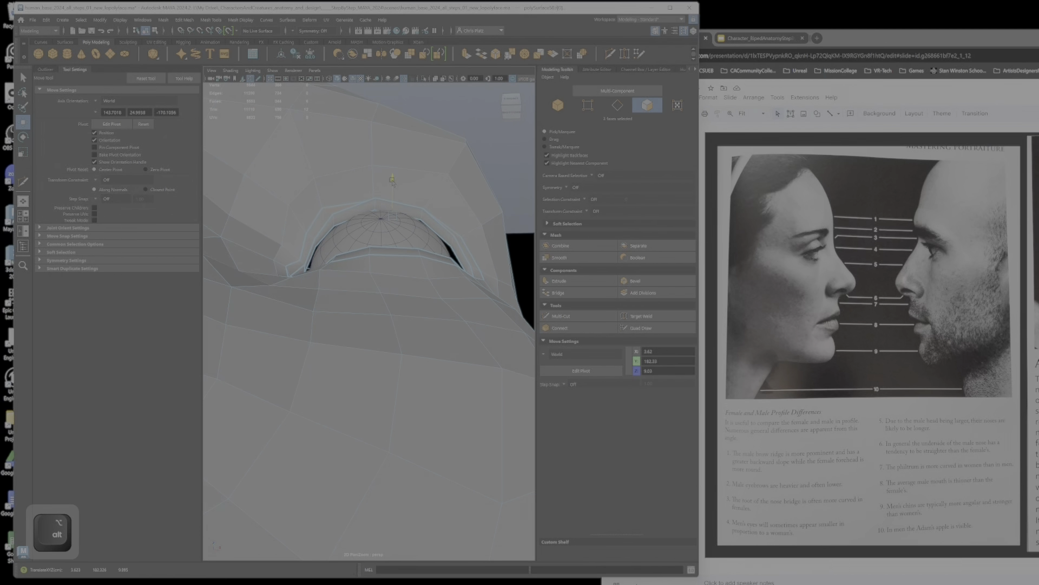
ctrl+shift+click(307, 247)
ctrl+shift+click(449, 234)
alt+drag(450, 233, 439, 242)
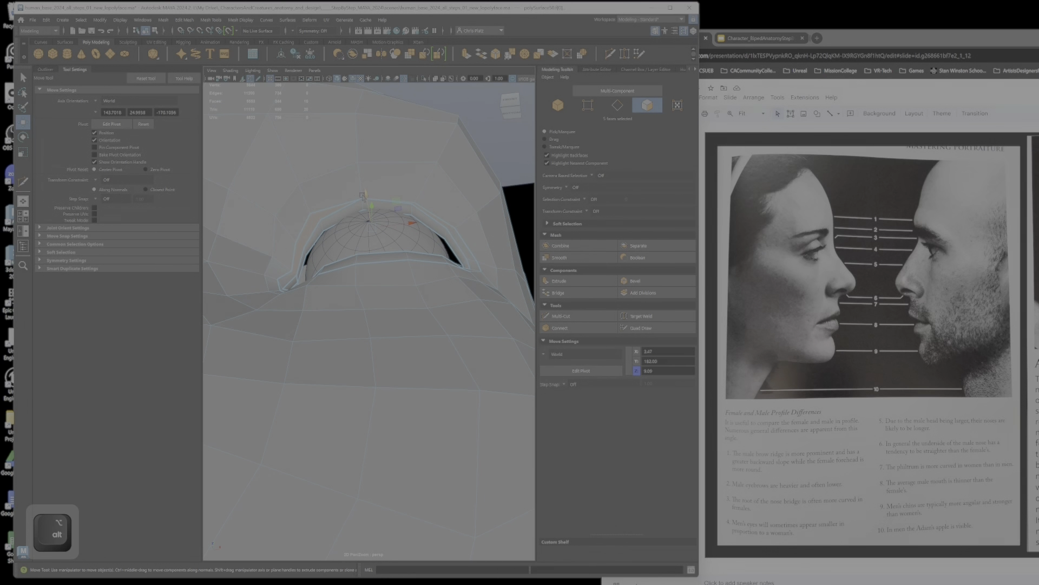
Step: Select the eyelid faces at the inner corner of the eye and adjust their depth around the eyeball
ctrl+shift+click(464, 255)
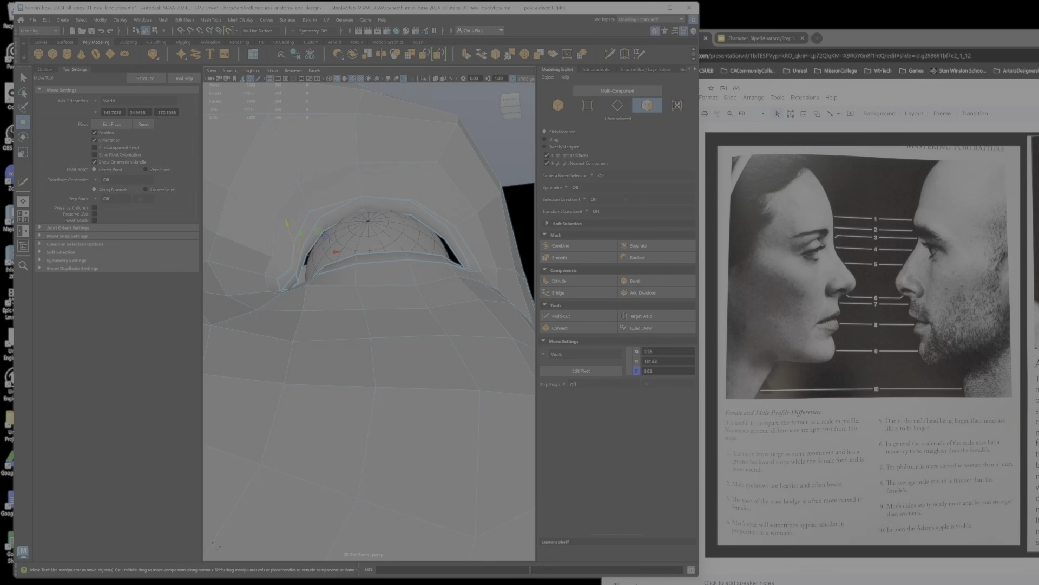
alt+drag(285, 286, 280, 280)
alt+drag(291, 221, 282, 298)
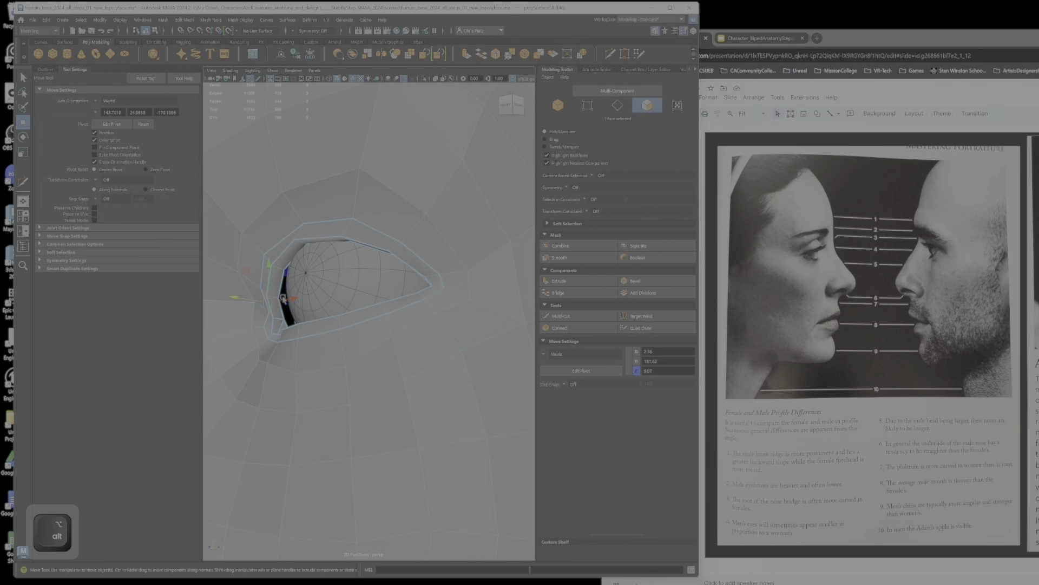
ctrl+shift+click(270, 327)
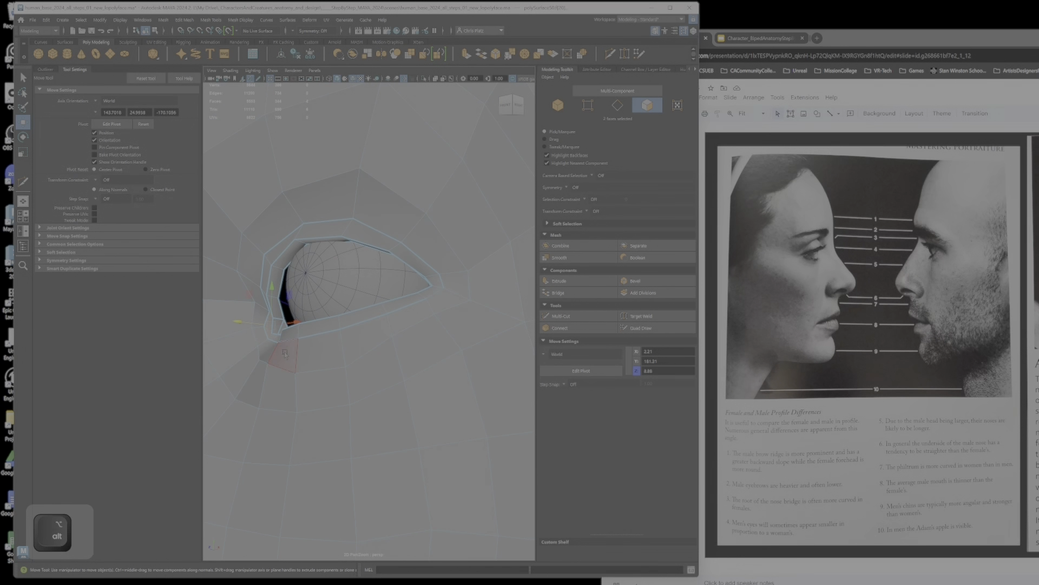
alt+scroll(285, 351, up, 2)
key(f)
alt+drag(284, 352, 398, 375)
click(375, 350)
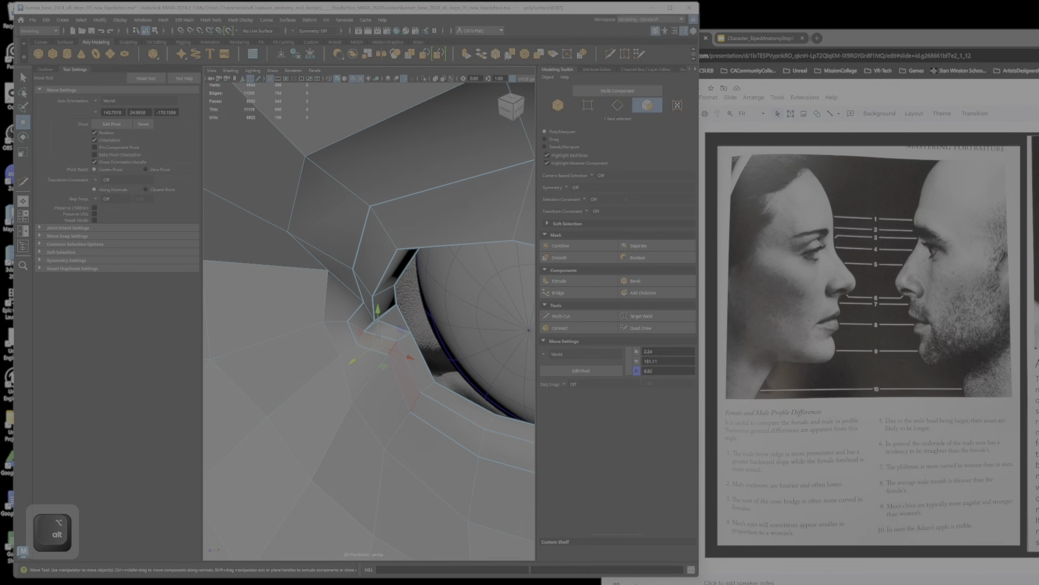
Step: Change to edge selection and reposition the lower eyelid edges near the inner corner of the eye
right_drag(397, 358, 397, 334)
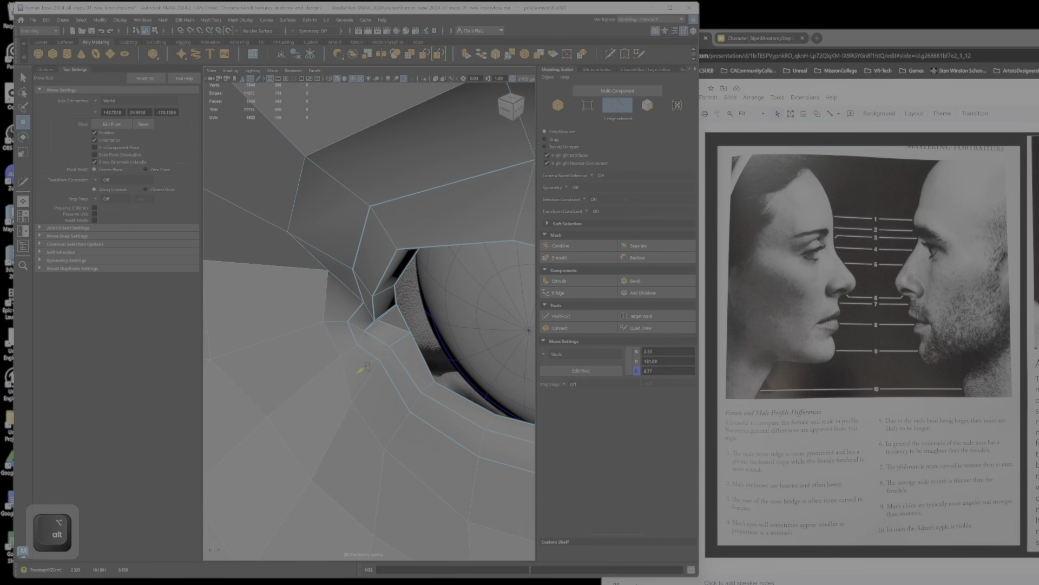
alt+drag(367, 366, 340, 342)
alt+scroll(399, 353, down, 9)
alt+scroll(390, 345, up, 10)
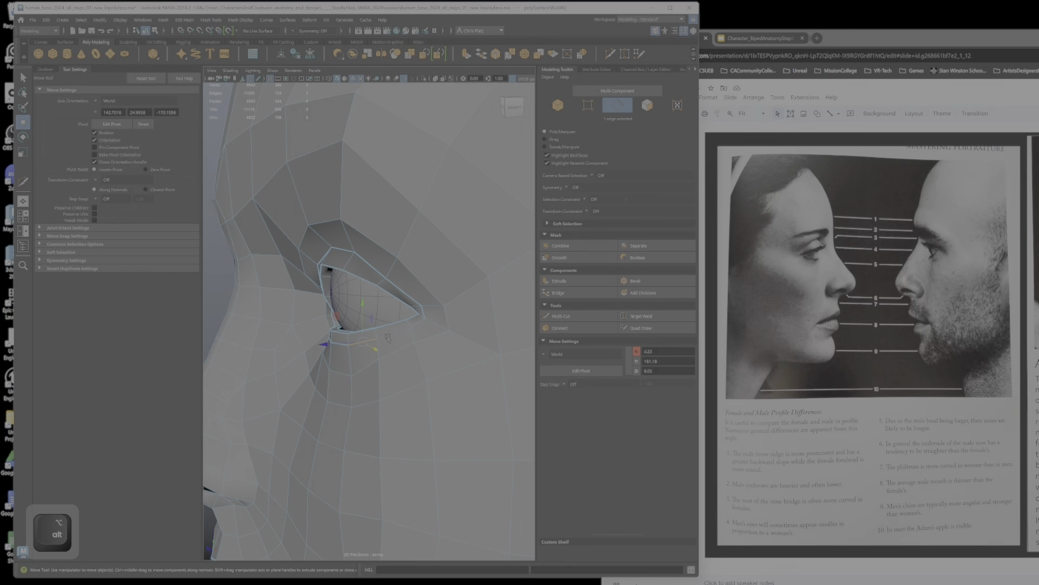
Step: Select the edges beneath the lower eyelid and adjust their position around the eyeball
ctrl+shift+click(340, 343)
alt+drag(341, 342, 460, 332)
ctrl+shift+click(364, 345)
mouse_move(460, 331)
alt+right_down()
mouse_move(390, 332)
mouse_move(449, 333)
alt+right_up()
alt+drag(450, 333, 353, 340)
alt+right_drag(353, 340, 406, 330)
alt+drag(406, 330, 377, 328)
alt+right_drag(377, 328, 407, 331)
alt+drag(407, 331, 360, 330)
right_drag(355, 330, 318, 331)
Step: Change to vertex selection and reposition the vertices beside the outer corner of the eye
click(373, 341)
drag(344, 314, 410, 341)
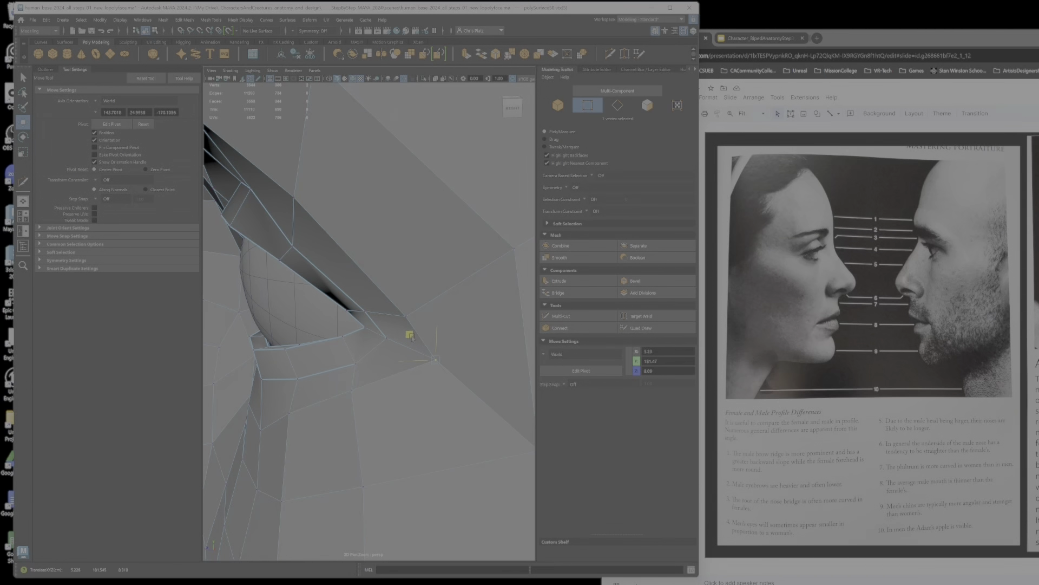
alt+right_drag(411, 337, 376, 332)
alt+drag(377, 331, 403, 401)
click(505, 306)
alt+drag(460, 346, 440, 373)
alt+middle_drag(438, 374, 427, 372)
alt+drag(427, 371, 412, 363)
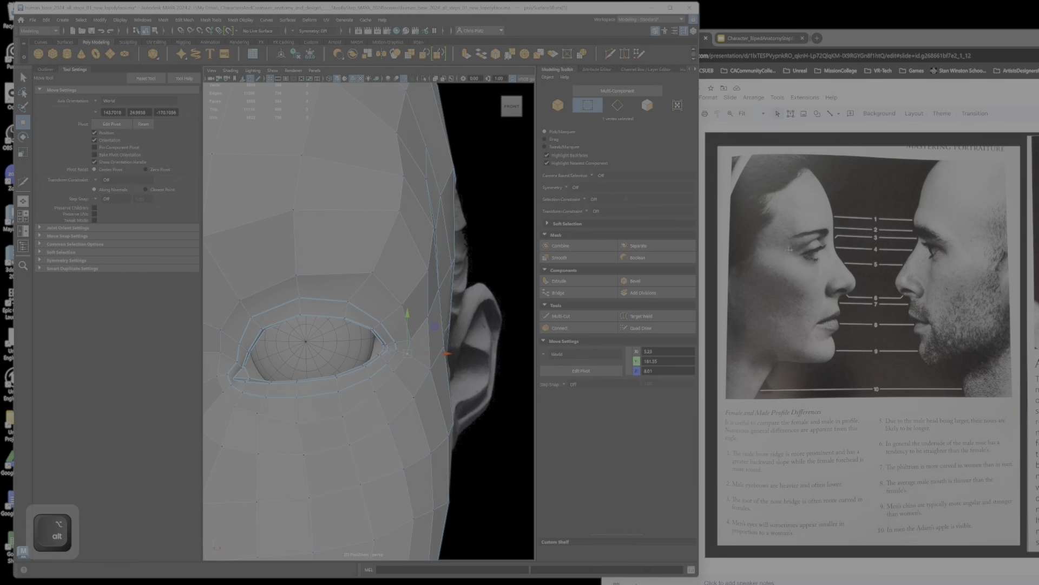
Step: Move the vertices on the side of the cheek to even out their spacing in the side view
mouse_move(438, 373)
alt+mouse_down()
mouse_move(415, 354)
mouse_move(370, 362)
mouse_move(433, 363)
mouse_move(444, 339)
mouse_move(464, 357)
mouse_move(446, 368)
alt+mouse_up()
click(446, 347)
alt+right_drag(447, 368, 427, 373)
alt+drag(426, 372, 415, 382)
click(416, 382)
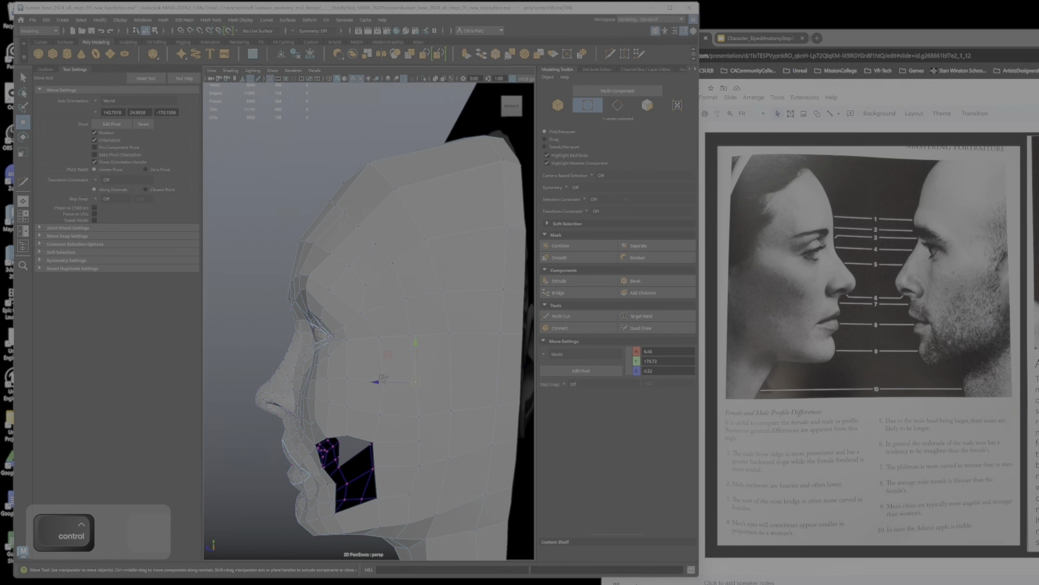
ctrl+shift+click(384, 380)
click(349, 376)
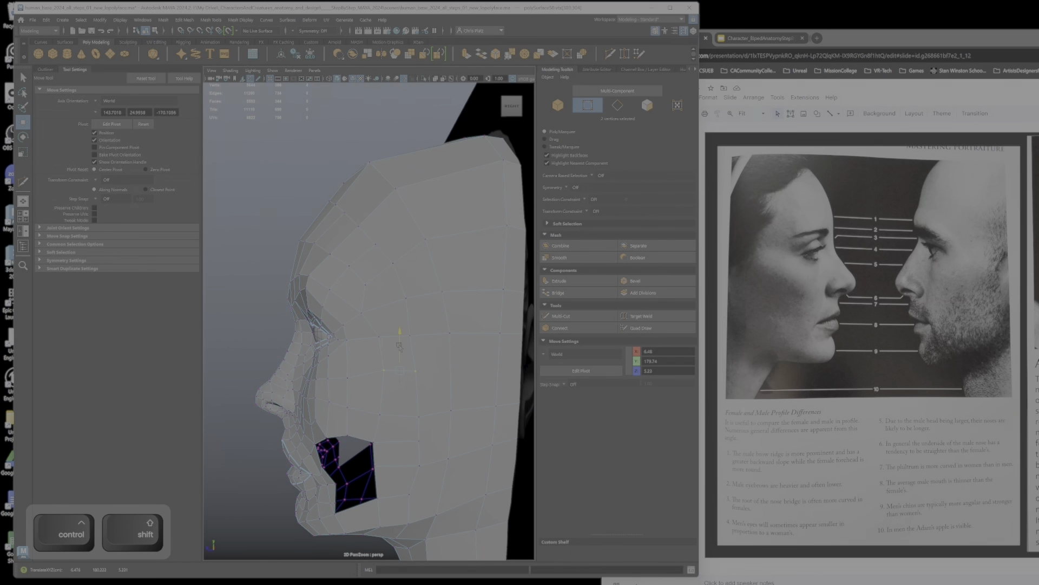
ctrl+shift+drag(347, 372, 347, 372)
alt+drag(348, 373, 402, 366)
Step: Reposition the upper cheek vertices between the eye and the hole in the cheek
alt+right_drag(402, 367, 415, 364)
alt+drag(416, 363, 368, 350)
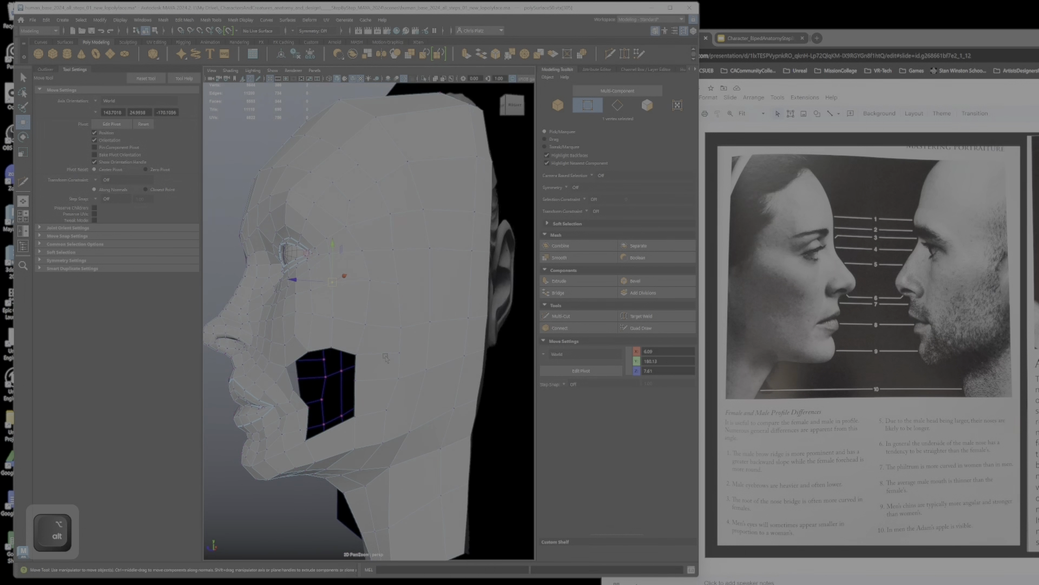
right_drag(366, 350, 335, 351)
alt+drag(381, 419, 371, 421)
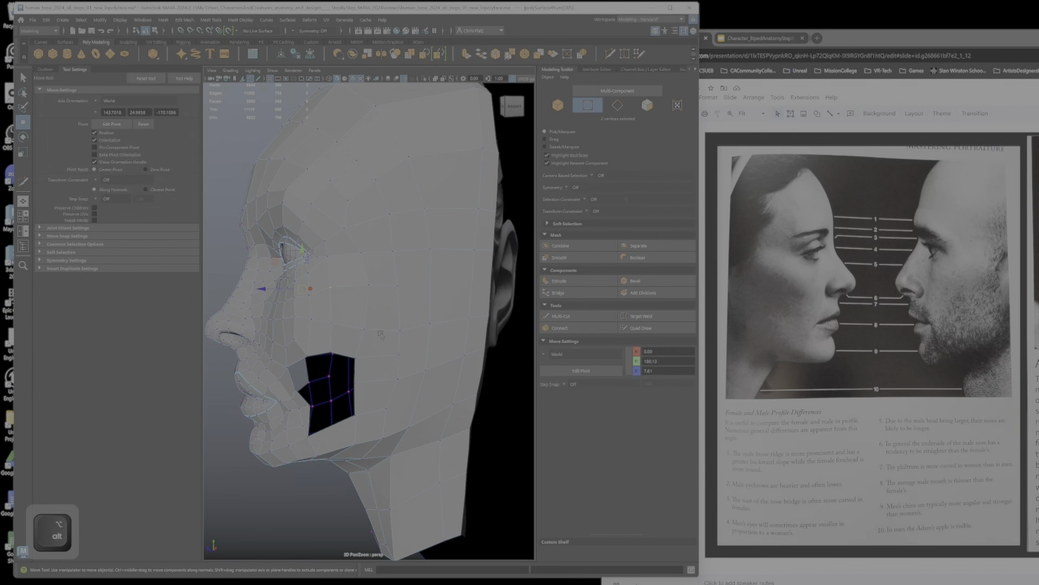
Step: Delete the selected cheek edge behind the hole and target-weld the vertex at the hole's upper back corner to its neighbour
alt+right_drag(381, 334, 400, 352)
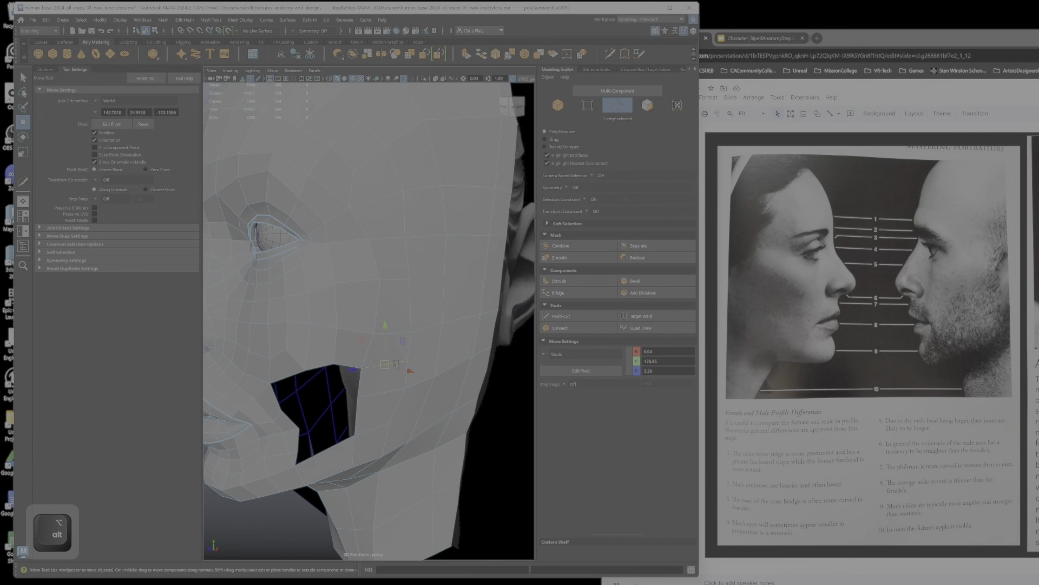
key(ctrl+Delete)
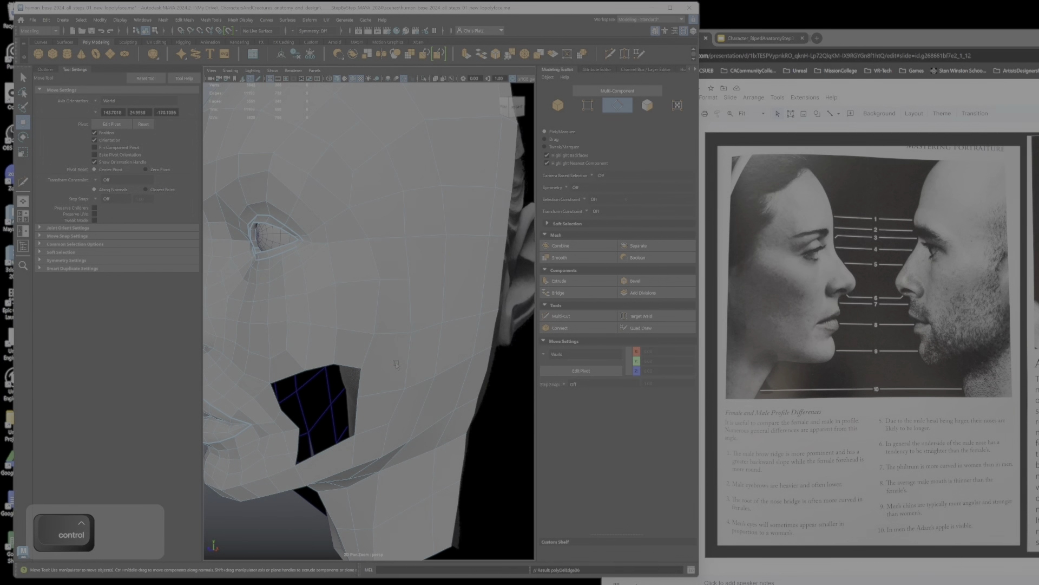
right_drag(368, 345, 330, 358)
right_click(324, 342)
click(282, 342)
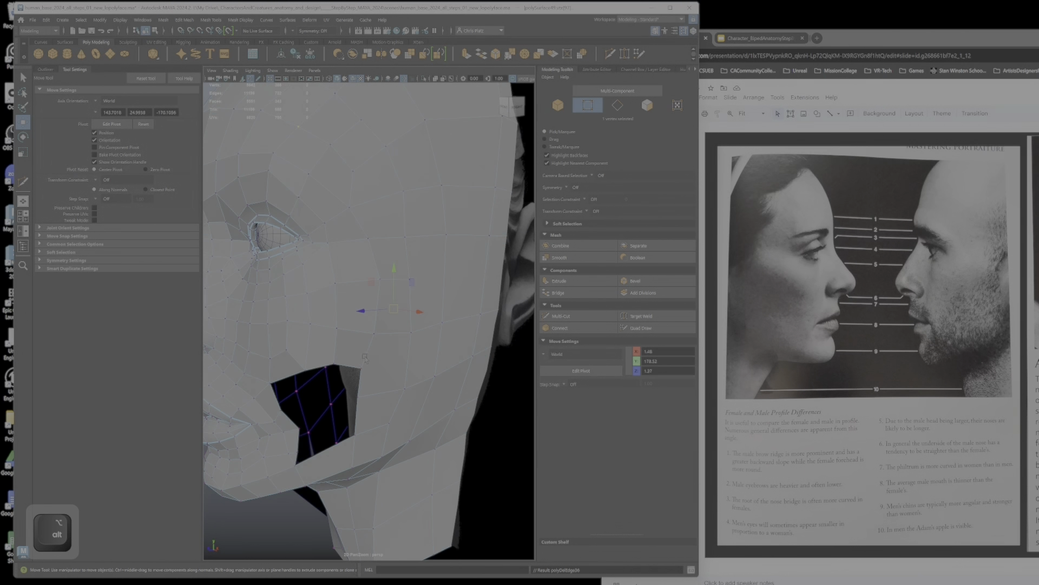
click(512, 410)
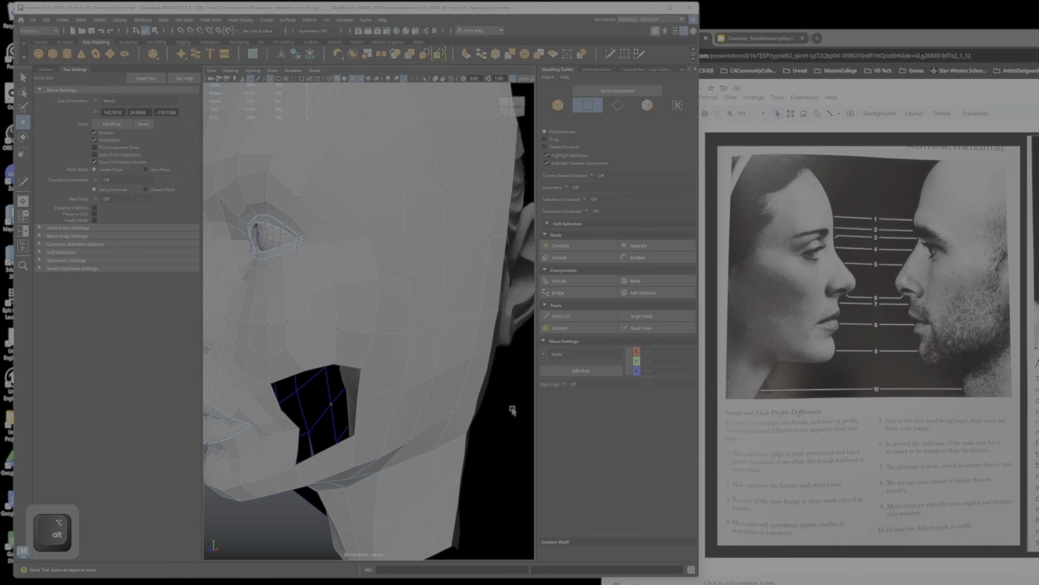
click(642, 317)
right_drag(339, 378, 330, 346)
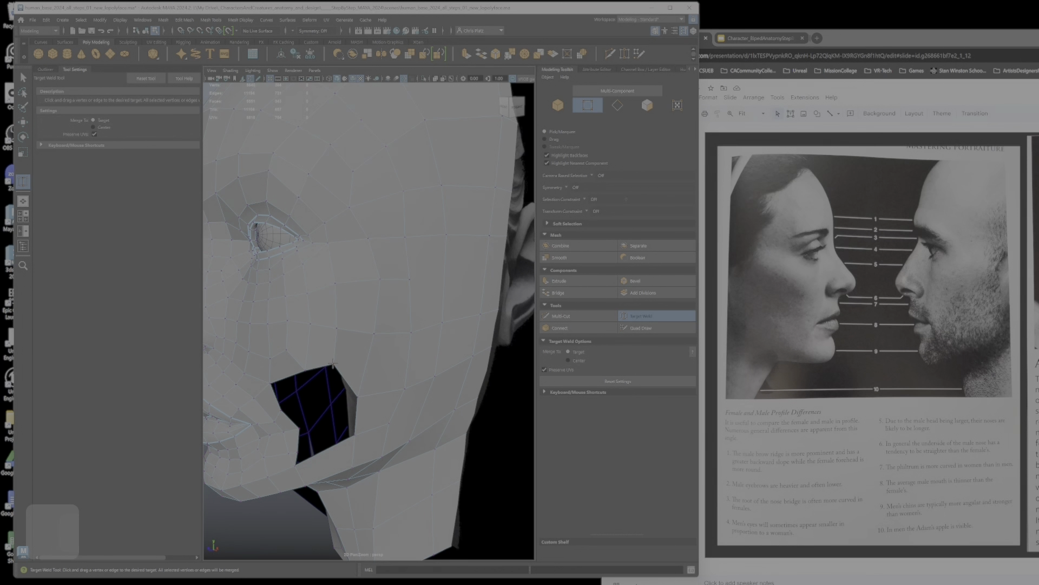
key(w)
key(ctrl+z)
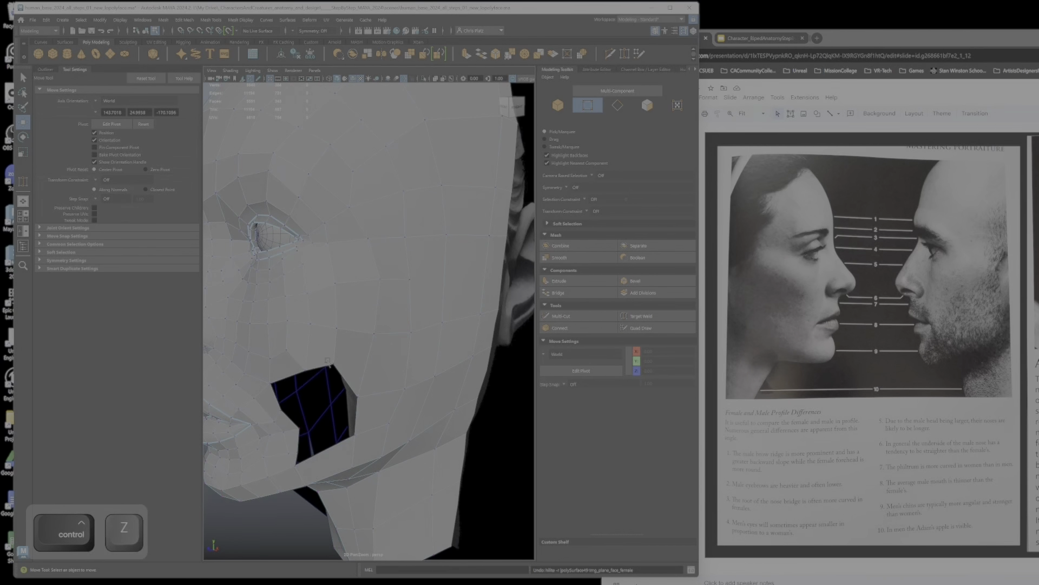
Step: Select the vertices behind the cheek hole and adjust their height
click(333, 365)
mouse_move(385, 390)
alt+mouse_down()
mouse_move(414, 392)
mouse_move(378, 396)
alt+mouse_up()
click(365, 399)
ctrl+shift+click(401, 389)
ctrl+shift+click(423, 376)
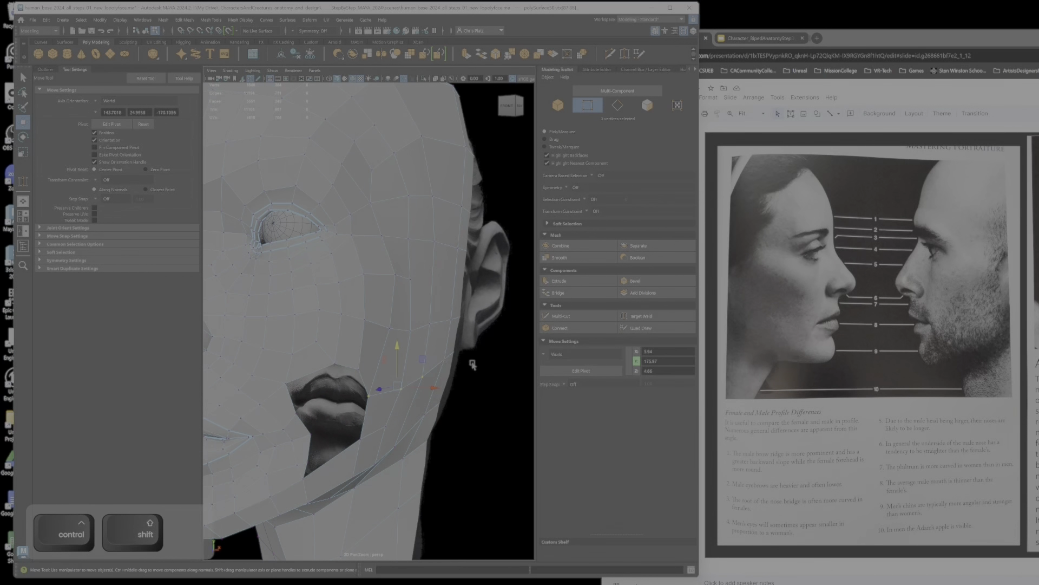
alt+drag(434, 371, 394, 339)
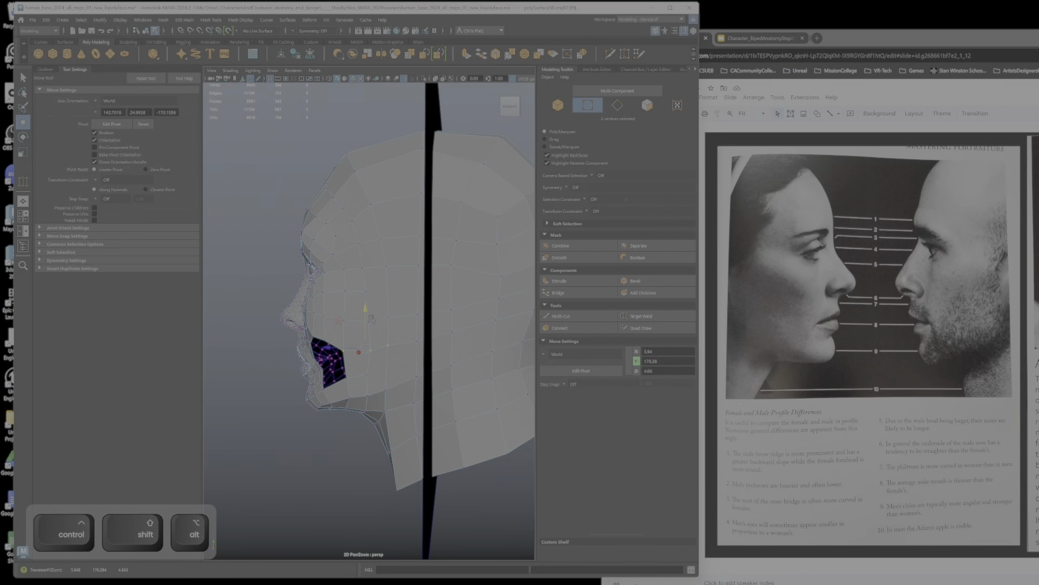
Step: Undo the last vertex change and move the cheek vertices above and behind the hole into an even flow in side view
ctrl+shift+click(397, 320)
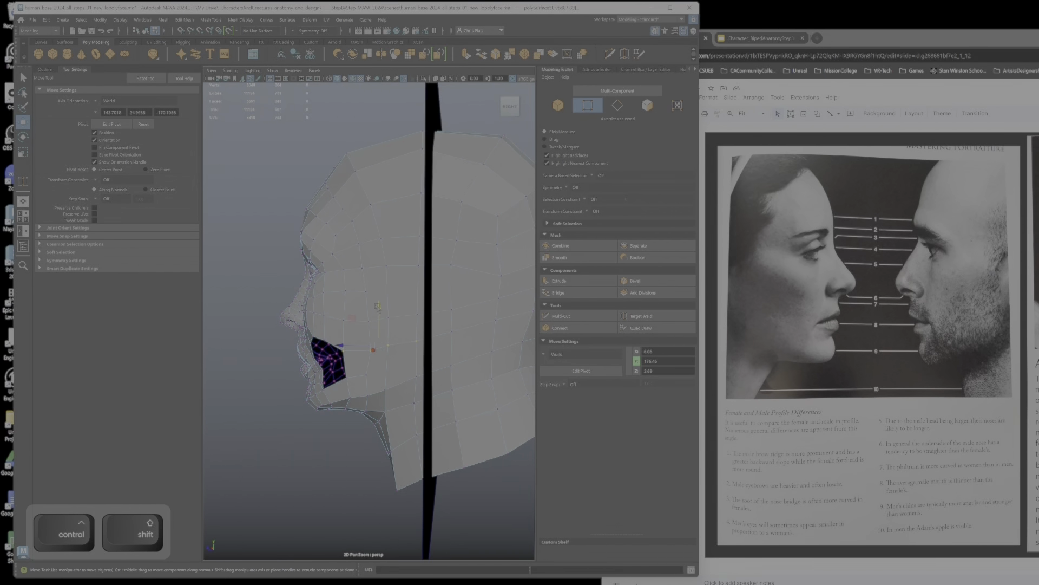
key(ctrl+z)
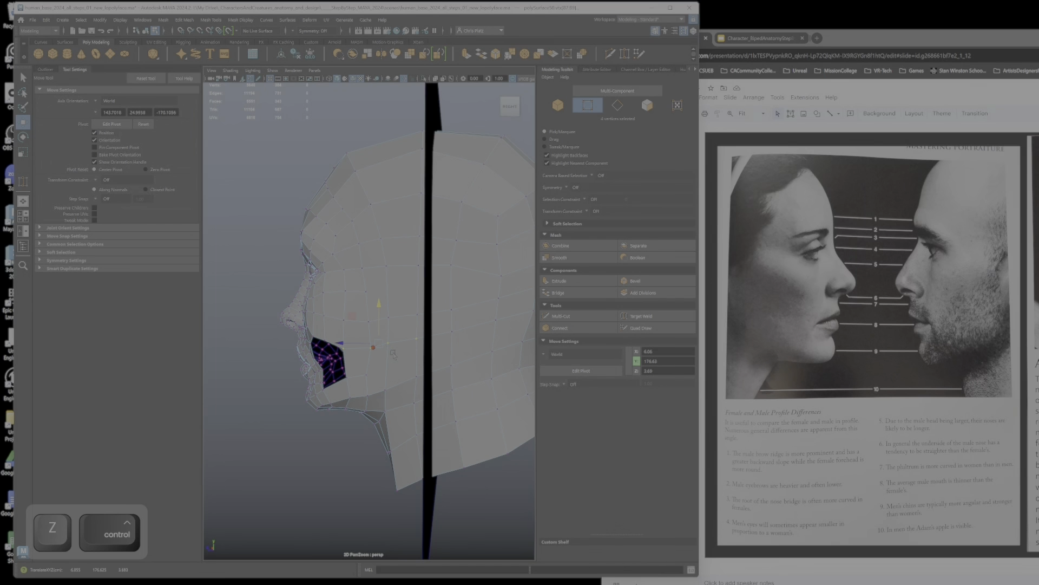
click(389, 344)
ctrl+shift+click(388, 318)
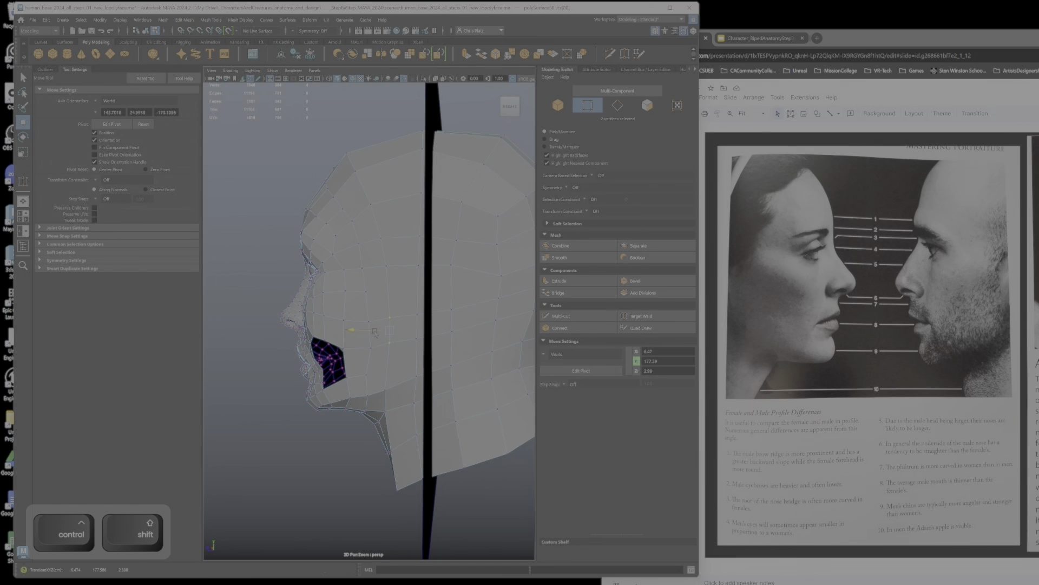
alt+drag(419, 317, 433, 339)
alt+right_drag(432, 339, 440, 332)
alt+drag(435, 328, 386, 355)
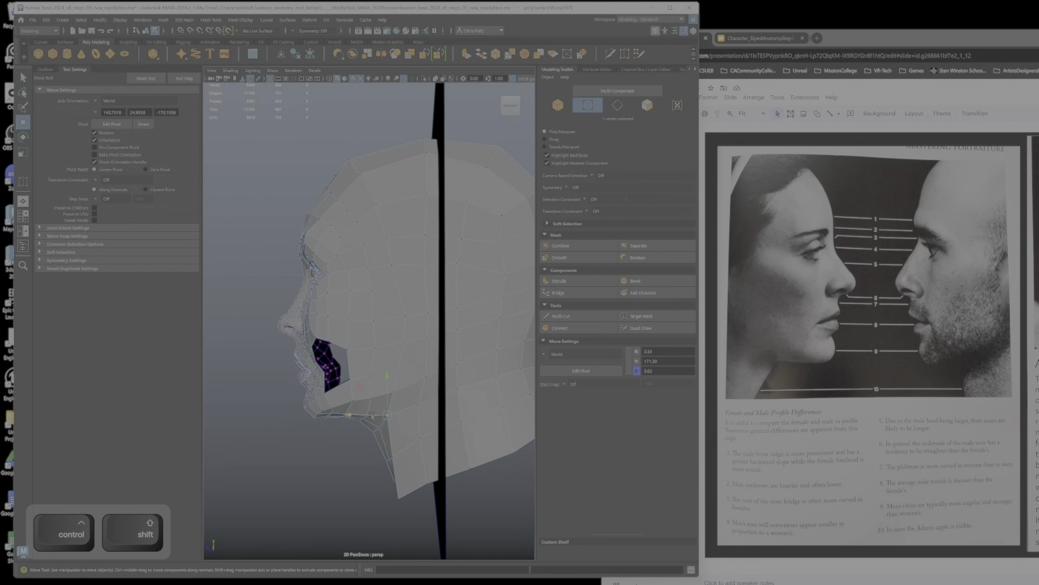
Step: Adjust the depth of the vertices under the jaw and at the front of the neck
drag(371, 415, 378, 417)
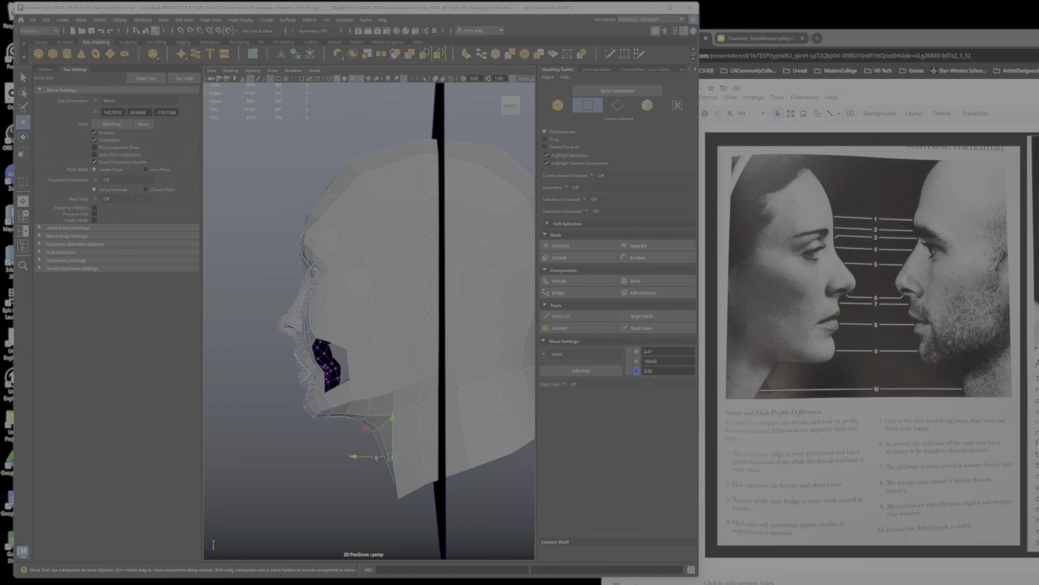
drag(375, 456, 379, 457)
alt+drag(380, 408, 501, 401)
scroll(487, 401, down, 5)
scroll(420, 424, up, 8)
alt+drag(420, 425, 412, 382)
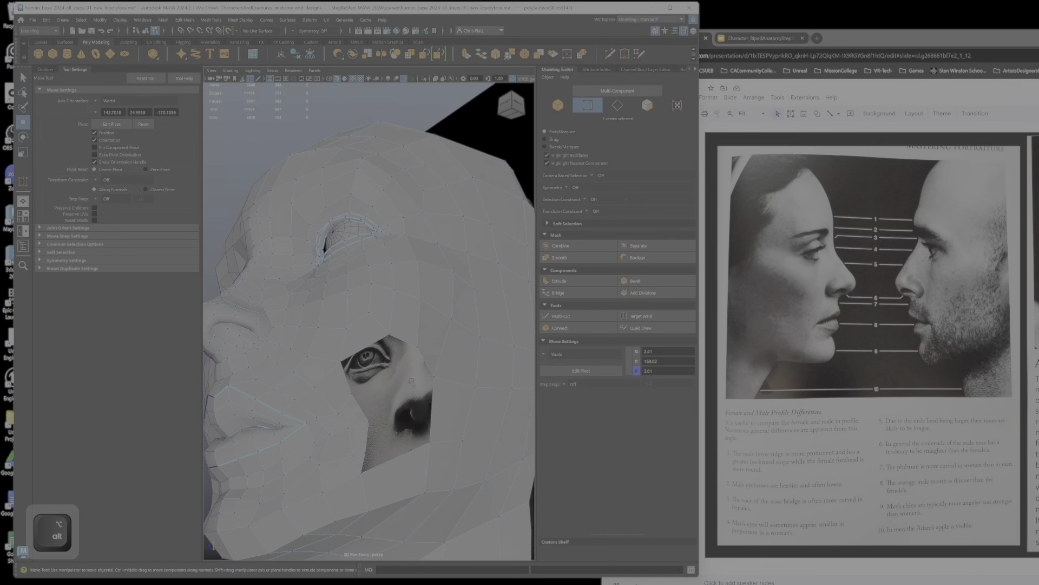
Step: Move the vertex on the front rim of the cheek hole and delete the face at the hole's lower front corner
drag(353, 396, 367, 401)
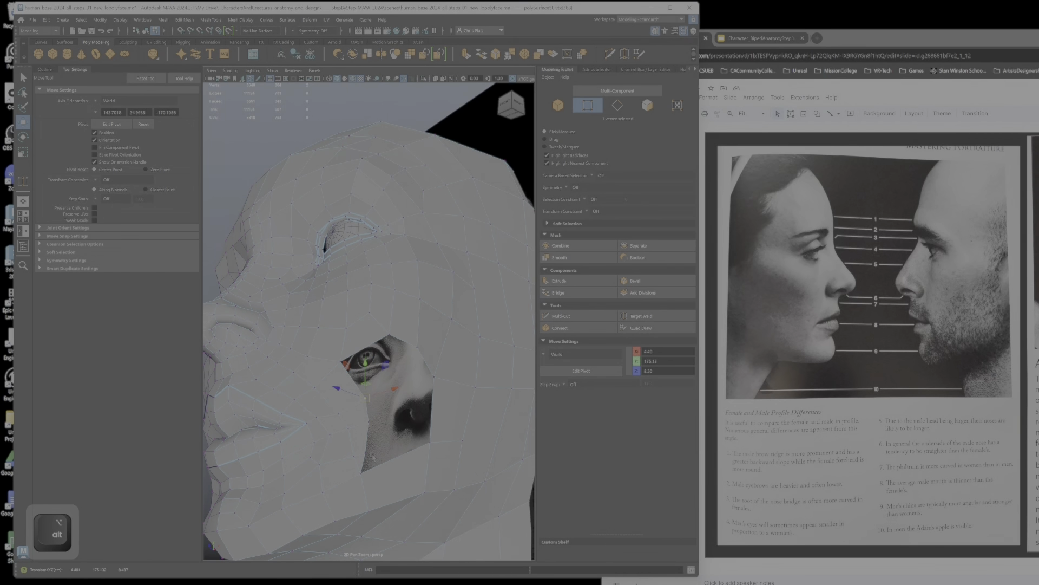
alt+middle_drag(363, 463, 360, 409)
alt+right_drag(360, 409, 374, 408)
right_drag(344, 371, 344, 386)
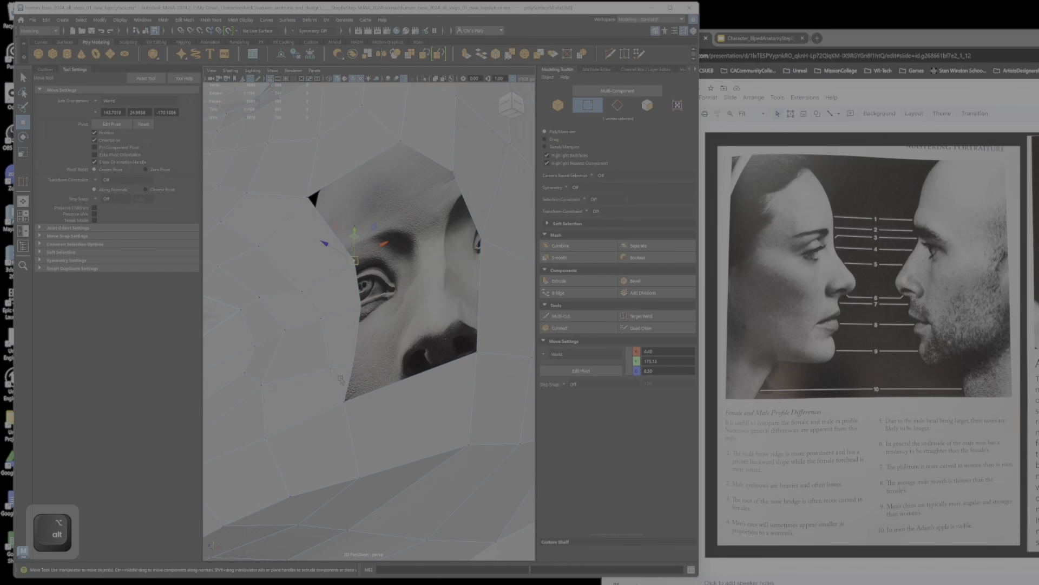
click(341, 379)
key(Delete)
Step: Reposition the vertices along the lower front rim of the cheek hole
scroll(364, 324, down, 5)
scroll(365, 324, up, 5)
right_drag(348, 302, 314, 301)
alt+drag(356, 350, 360, 393)
click(325, 314)
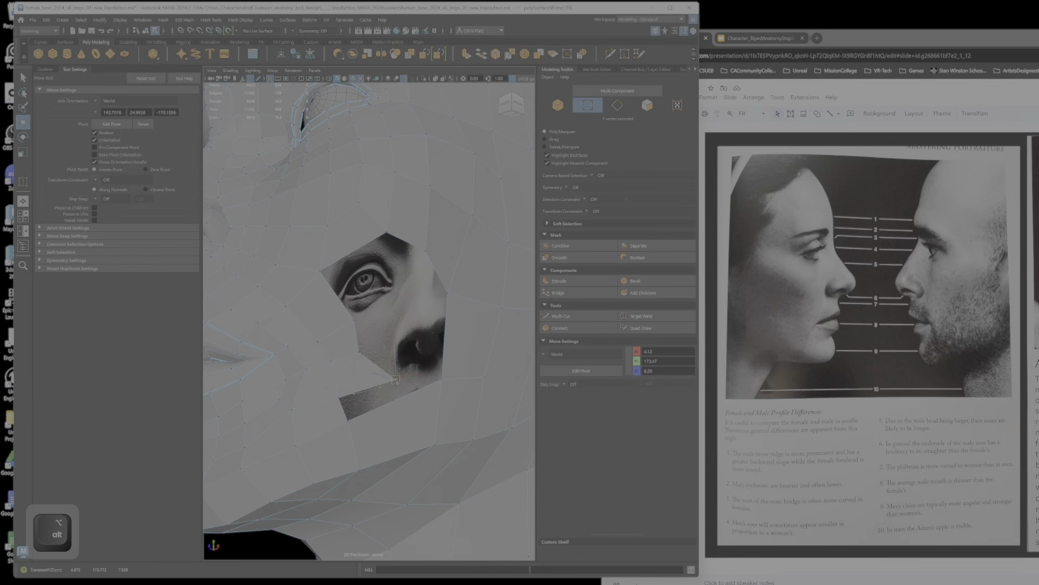
click(359, 350)
drag(359, 349, 343, 329)
Step: Reposition the vertices along the upper rim of the cheek hole to follow the cheek's surface
click(354, 319)
click(429, 253)
alt+drag(348, 373, 386, 368)
alt+right_drag(386, 368, 352, 355)
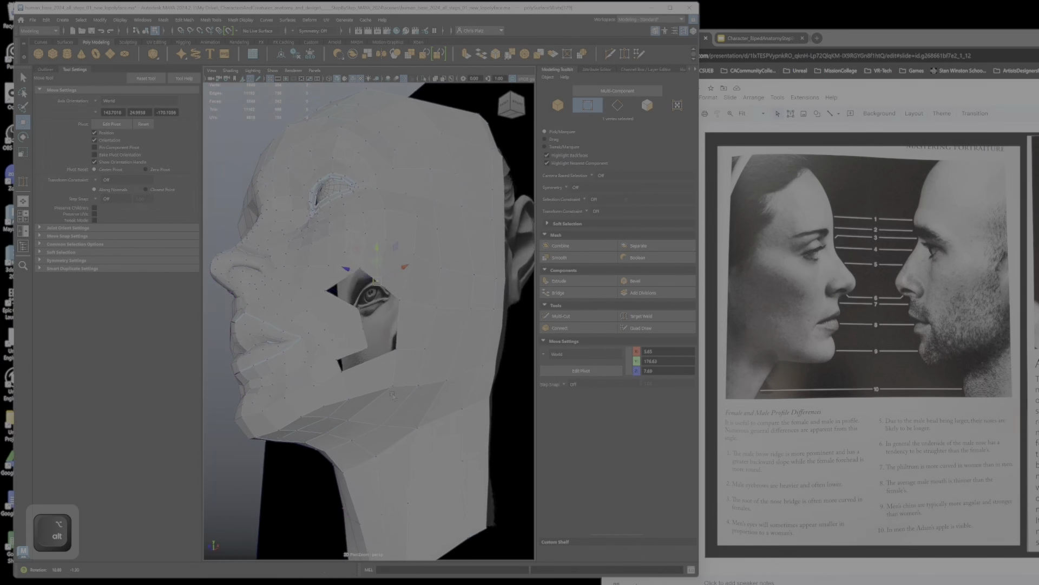
alt+drag(352, 354, 416, 342)
alt+right_drag(416, 342, 433, 337)
right_drag(406, 303, 406, 281)
alt+drag(433, 321, 401, 324)
Step: Change to edge selection and bridge the two open edges at the upper front of the cheek hole
key(q)
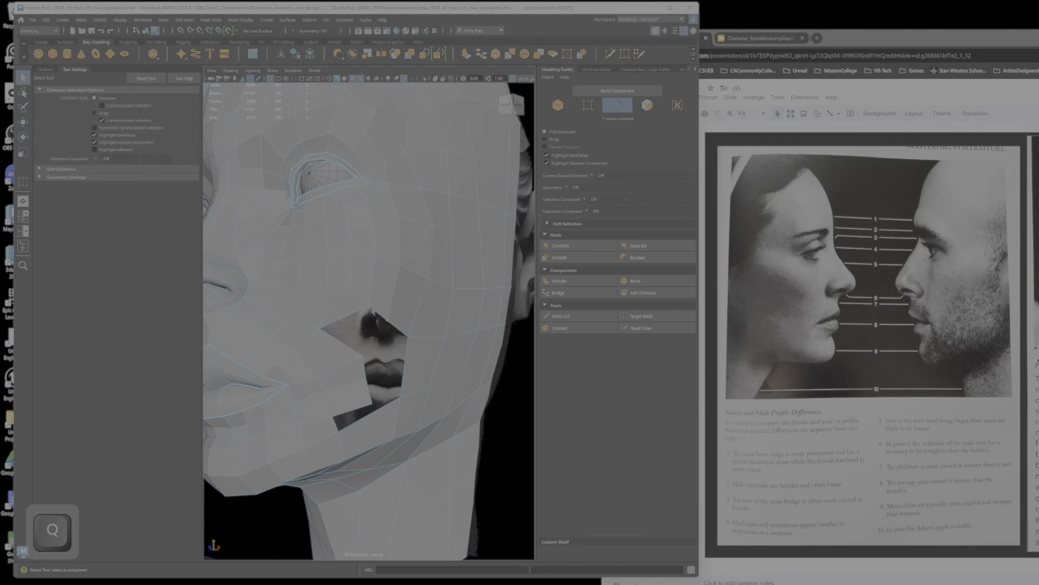
ctrl+shift+click(379, 315)
click(578, 293)
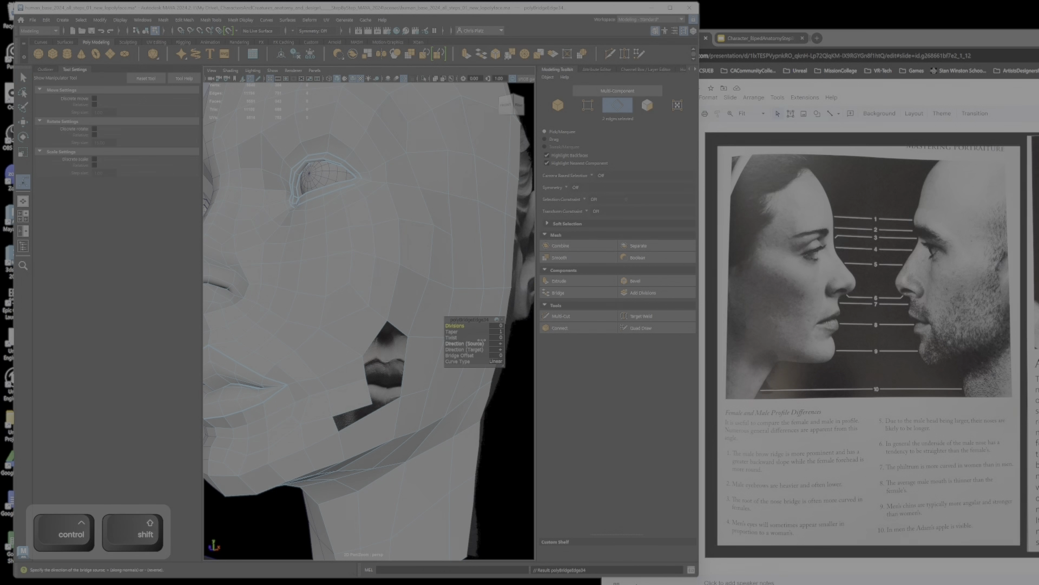
key(Return)
Step: Use Multi-Cut to split the long edge along the lower rim of the cheek hole
alt+drag(387, 375, 420, 397)
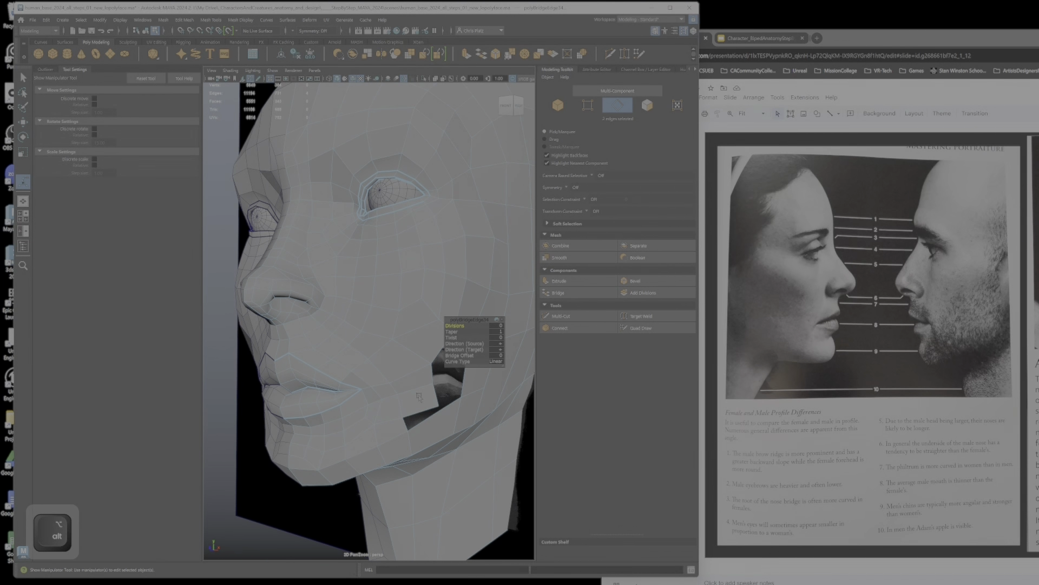
alt+drag(419, 397, 405, 382)
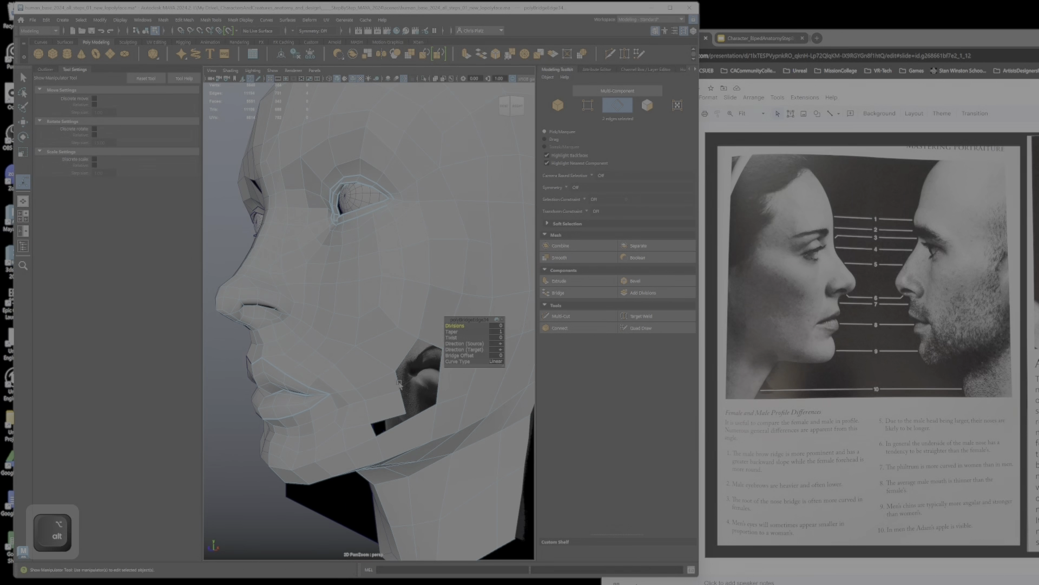
right_drag(393, 357, 397, 394)
right_drag(366, 356, 366, 357)
alt+drag(366, 357, 398, 395)
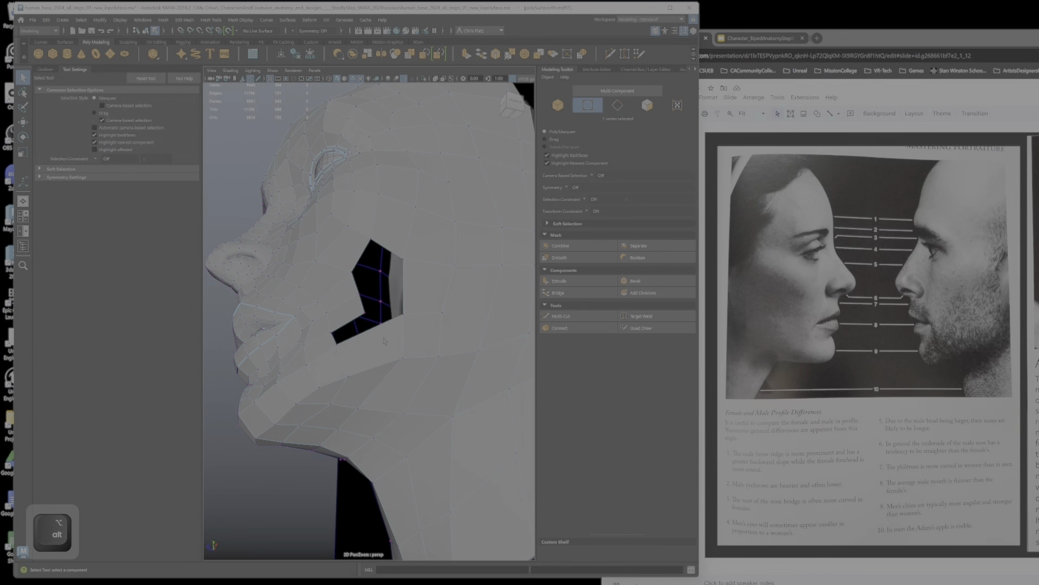
click(579, 316)
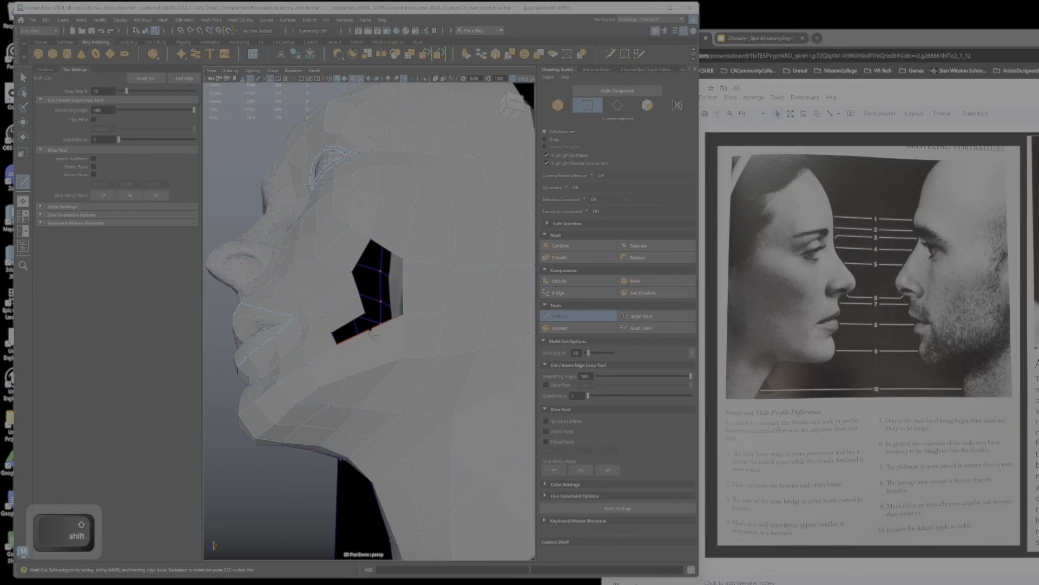
alt+drag(377, 370, 352, 358)
right_click(352, 358)
right_drag(352, 333, 352, 334)
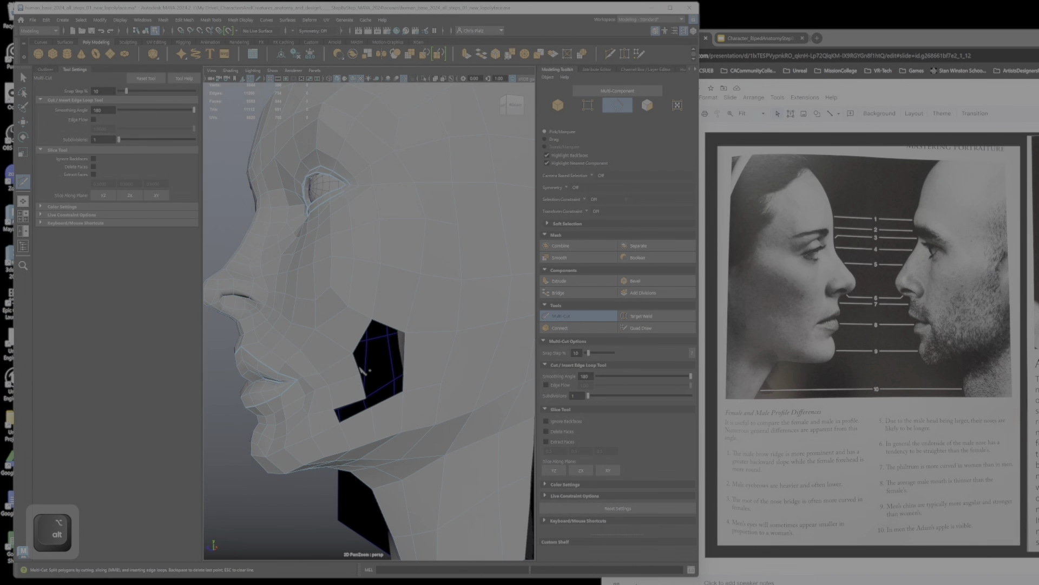
key(q)
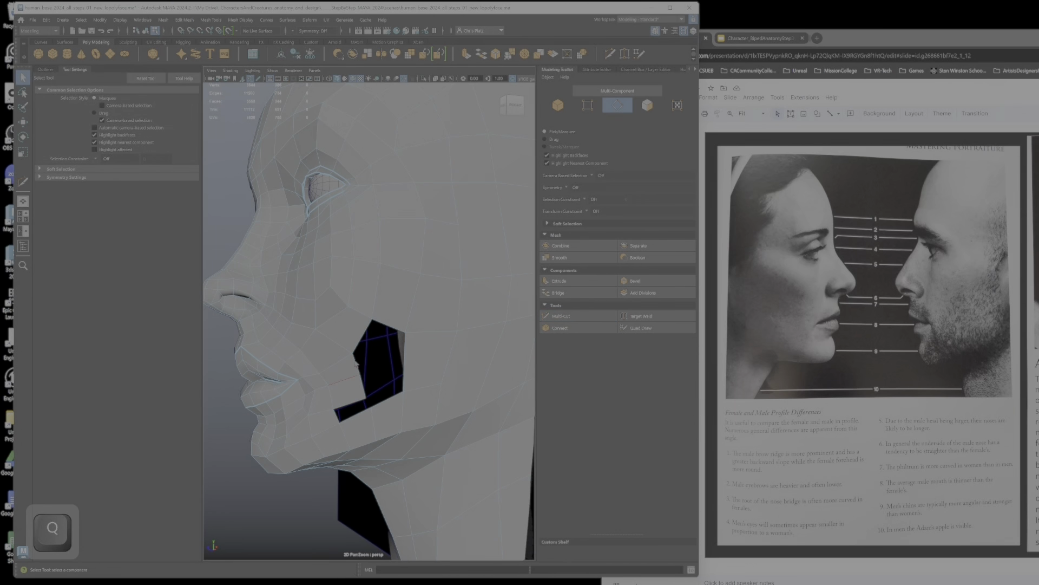
Step: Bridge the open edge pairs at the upper front and lower front of the cheek hole, and return to vertex selection
click(355, 363)
ctrl+shift+click(387, 327)
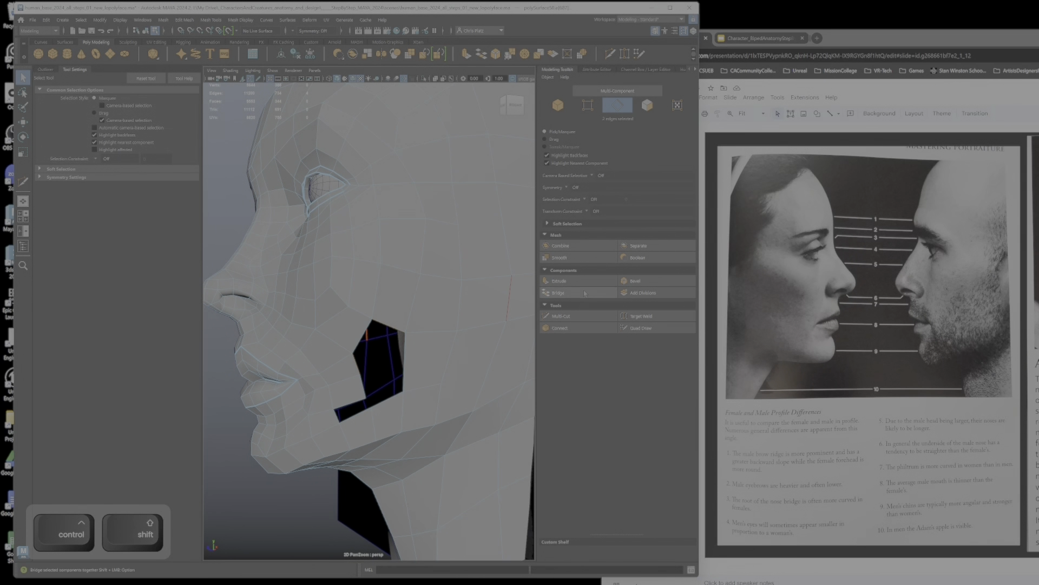
click(577, 293)
click(349, 401)
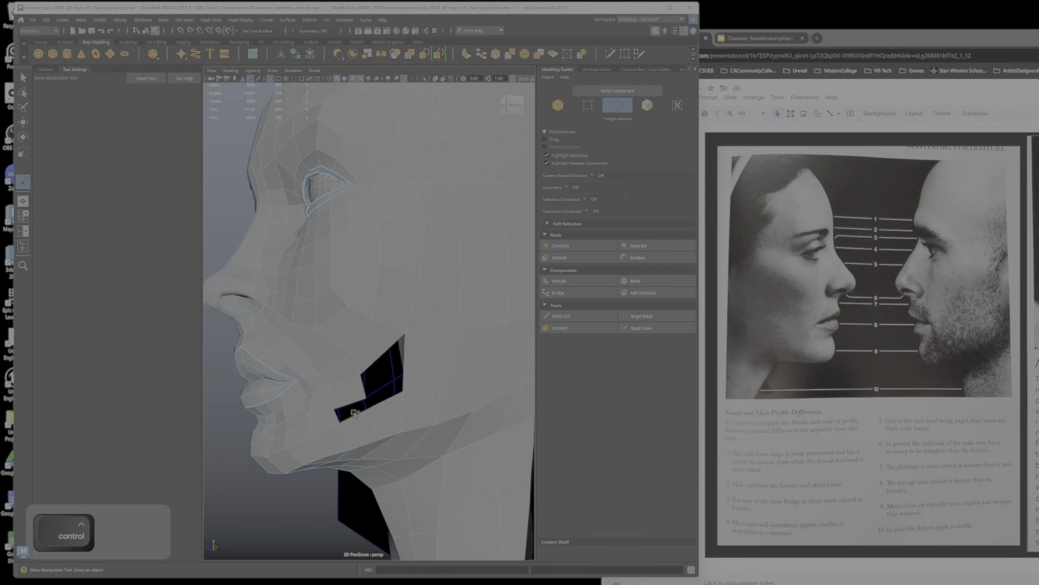
ctrl+shift+click(355, 413)
click(584, 296)
right_drag(358, 357, 320, 358)
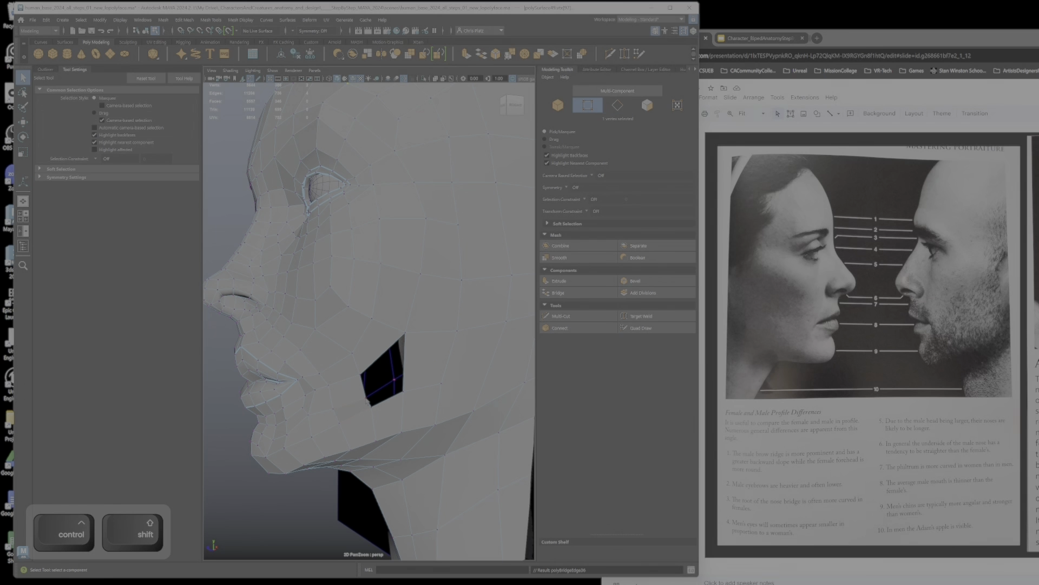
Step: Reposition the vertices along the front of the cheek hole and beside the mouth corner to follow the cheek's curve
key(w)
alt+drag(369, 402, 403, 391)
click(348, 382)
click(317, 397)
scroll(404, 390, up, 5)
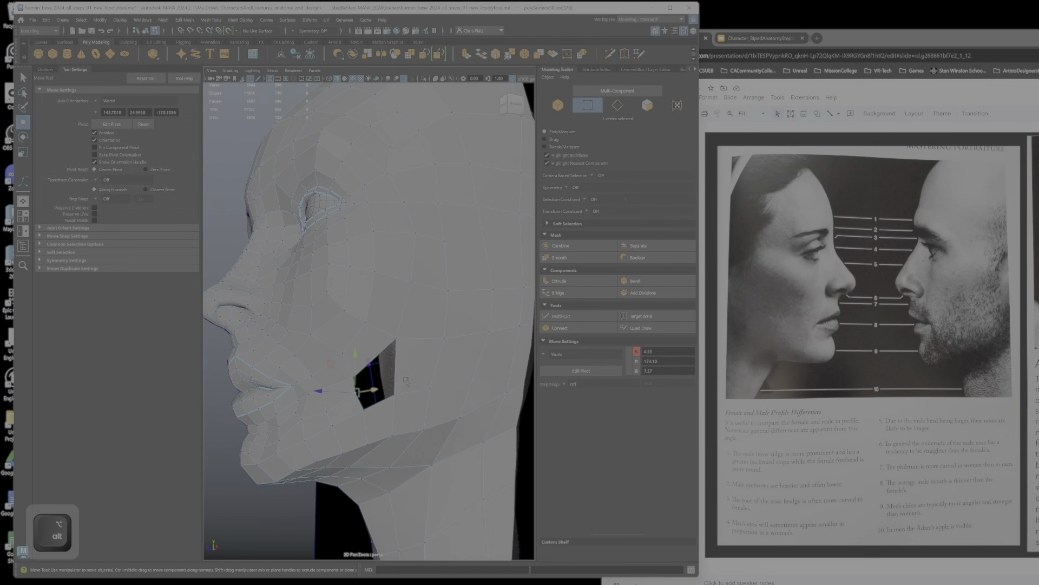
alt+drag(423, 383, 341, 366)
scroll(415, 364, down, 4)
scroll(390, 352, up, 4)
alt+drag(410, 348, 387, 344)
click(390, 331)
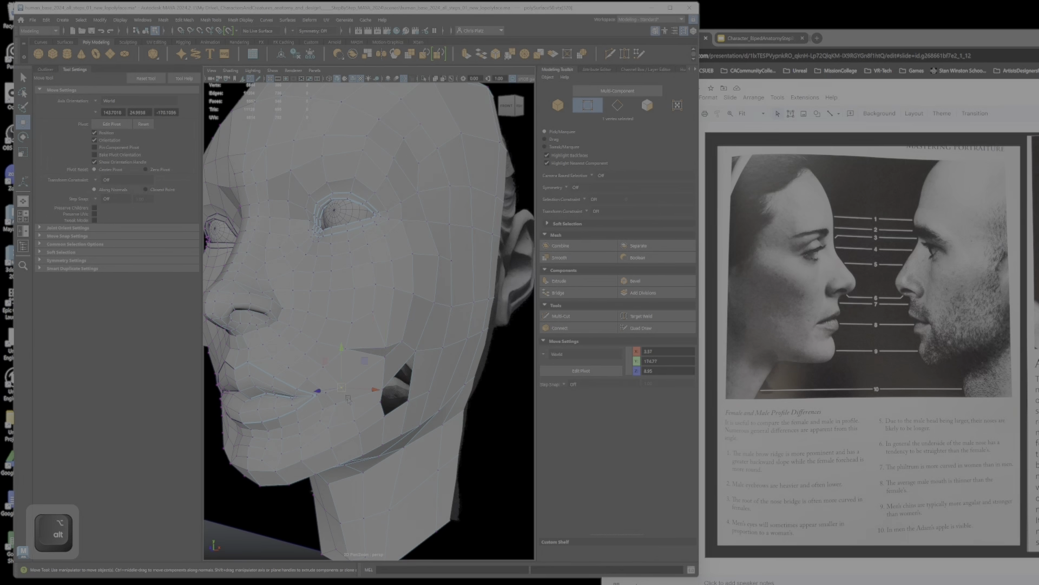
drag(328, 380, 353, 398)
key(ctrl+z)
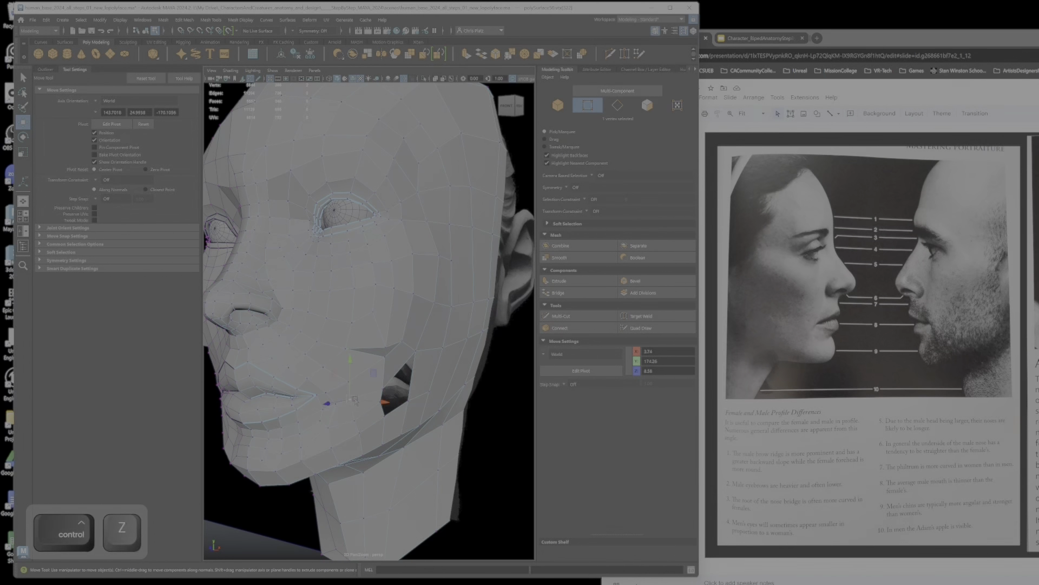
Step: Try to delete the face above the cheek hole and close the gap with Target Weld
alt+drag(330, 363, 361, 342)
right_click(361, 342)
click(362, 364)
click(385, 351)
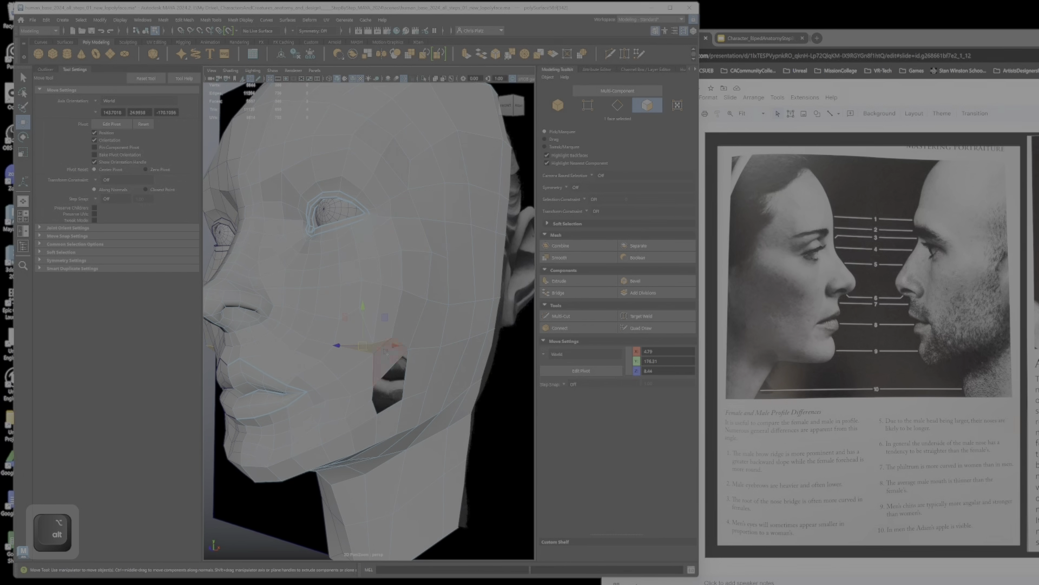
key(Delete)
right_drag(376, 327, 336, 327)
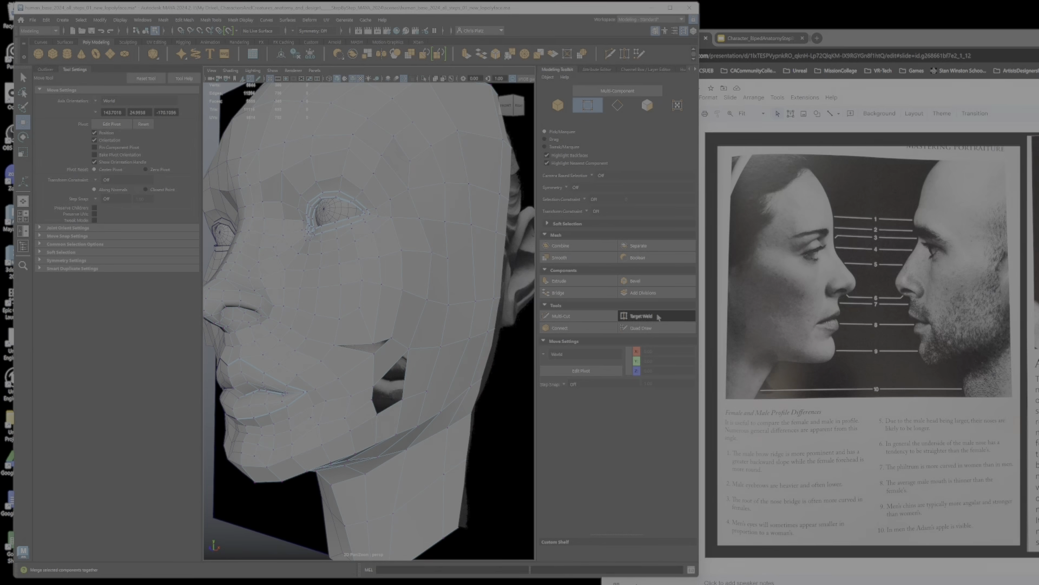
click(641, 316)
alt+drag(376, 346, 403, 354)
key(ctrl+z)
key(ctrl+z)
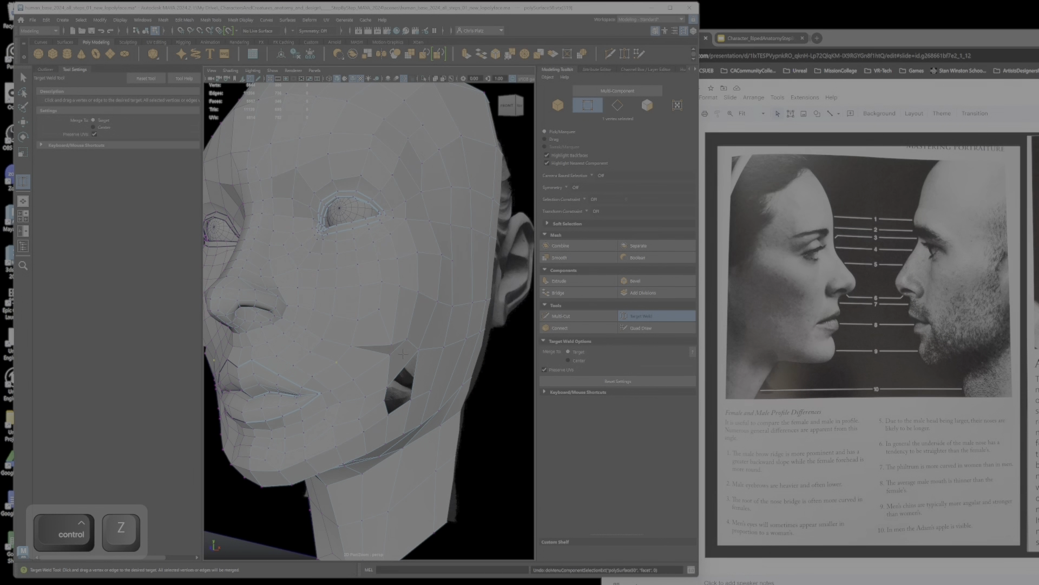
key(ctrl+z)
key(ctrl+z)
Step: Move the cheek vertices just above the hole to even out the front silhouette
key(w)
alt+drag(402, 353, 428, 345)
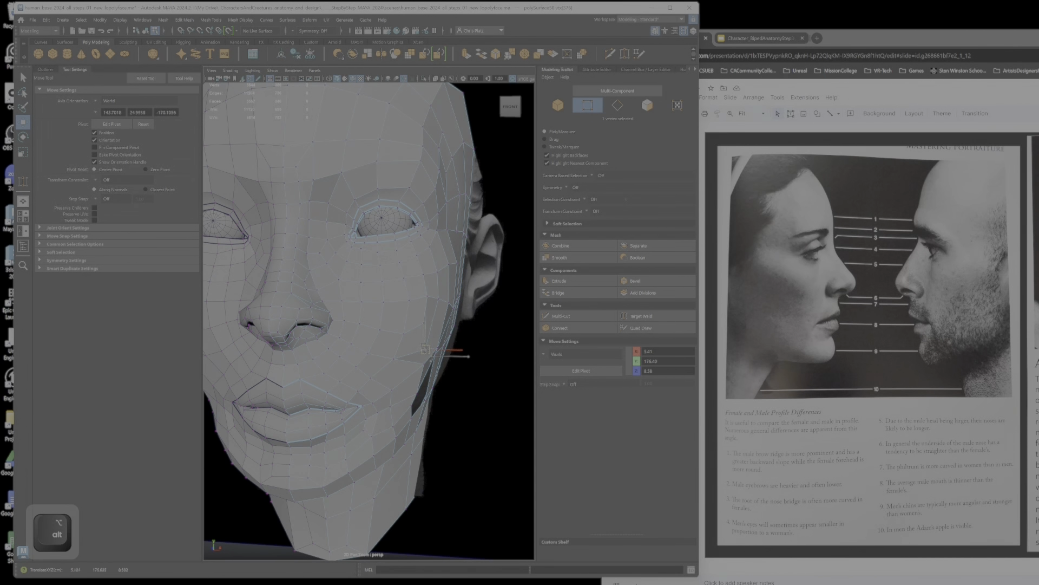
click(425, 324)
Step: Change to edge selection and delete the surplus edges on the cheek above the hole
drag(464, 323, 382, 328)
alt+scroll(420, 332, down, 5)
alt+scroll(402, 336, up, 5)
right_drag(383, 327, 382, 304)
click(366, 310)
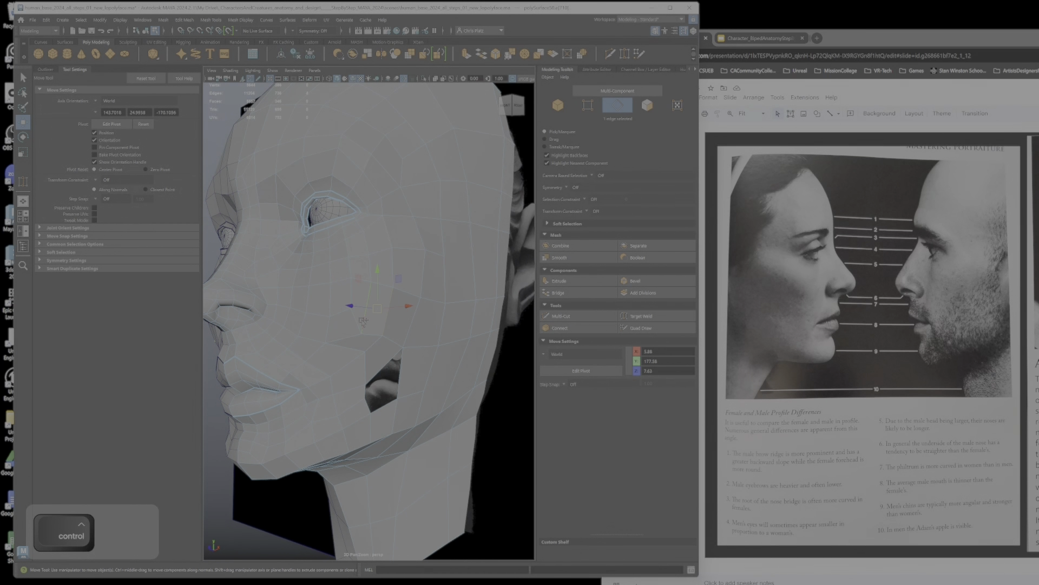
ctrl+shift+click(367, 320)
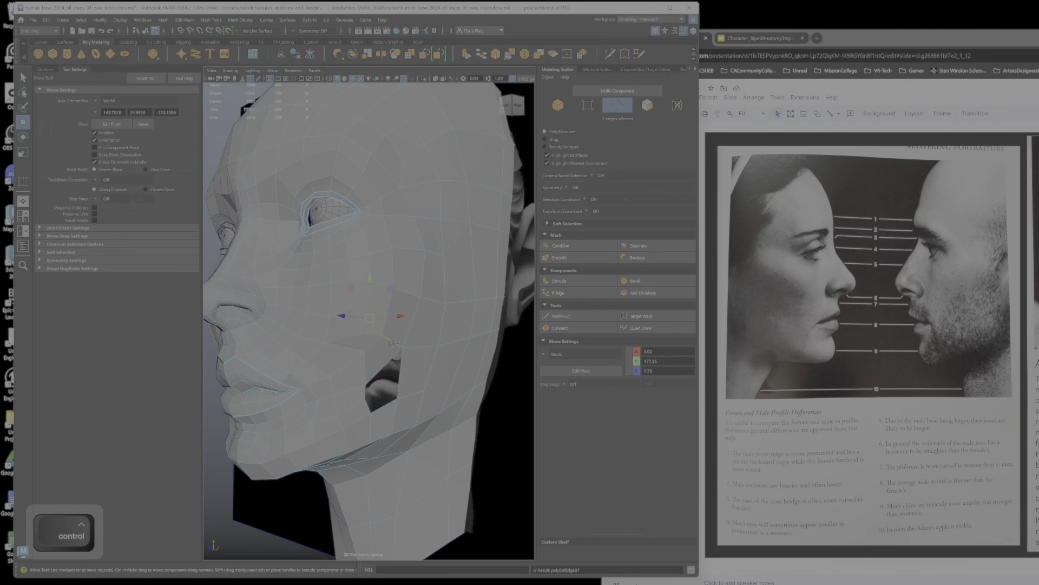
alt+drag(398, 343, 376, 304)
click(411, 303)
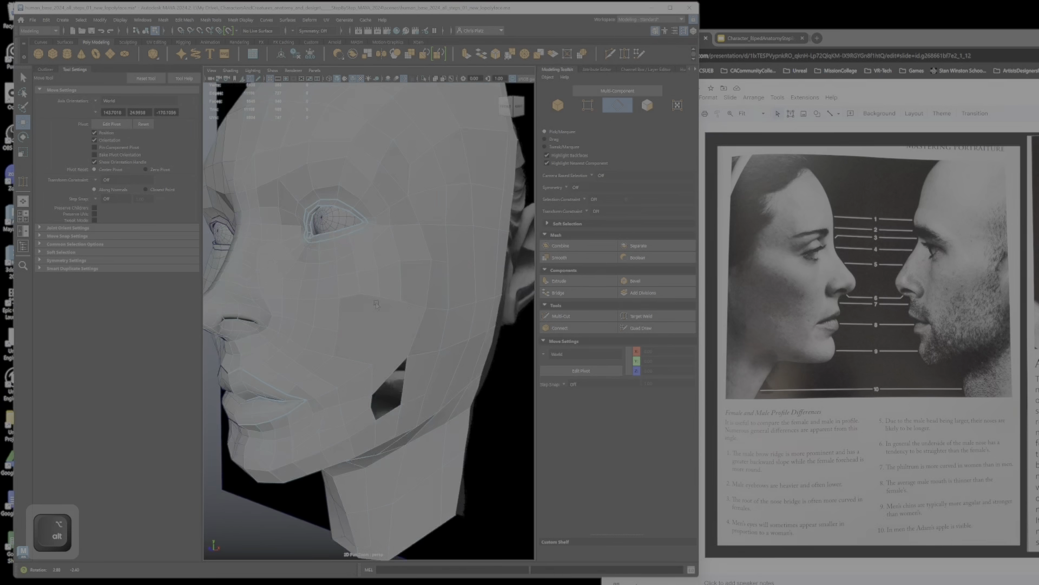
Step: Shift the browser window so the front-view head reference shows beside the model
alt+drag(376, 304, 466, 319)
alt+right_drag(508, 346, 487, 351)
alt+drag(487, 352, 382, 322)
alt+right_drag(382, 323, 406, 324)
alt+middle_drag(406, 324, 425, 401)
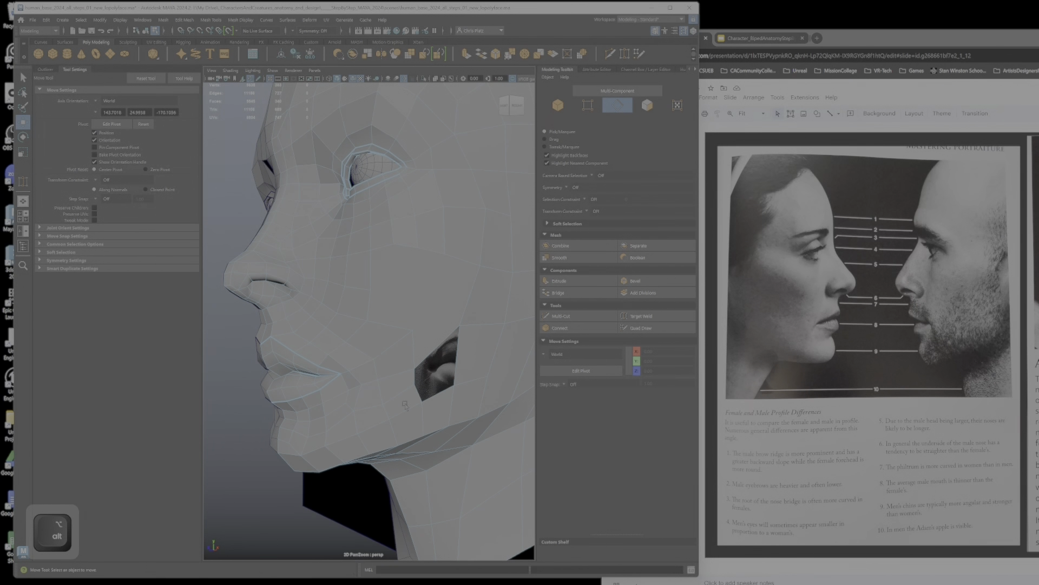
mouse_move(425, 400)
alt+mouse_down()
mouse_move(391, 411)
mouse_move(429, 415)
mouse_move(421, 401)
alt+mouse_up()
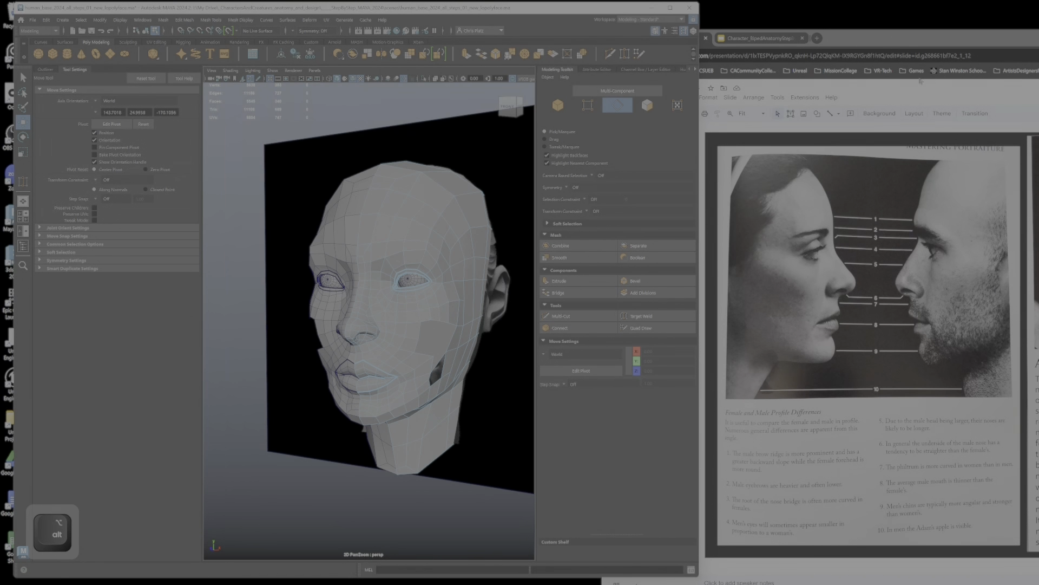
click(759, 43)
drag(1038, 38, 867, 34)
click(644, 9)
Step: Return to vertex selection and reposition the vertices between the mouth corner and the cheek hole against the front-view reference
alt+drag(433, 214, 479, 221)
alt+right_drag(479, 221, 451, 321)
alt+middle_drag(451, 321, 429, 285)
alt+right_drag(430, 284, 451, 341)
alt+middle_drag(451, 341, 382, 334)
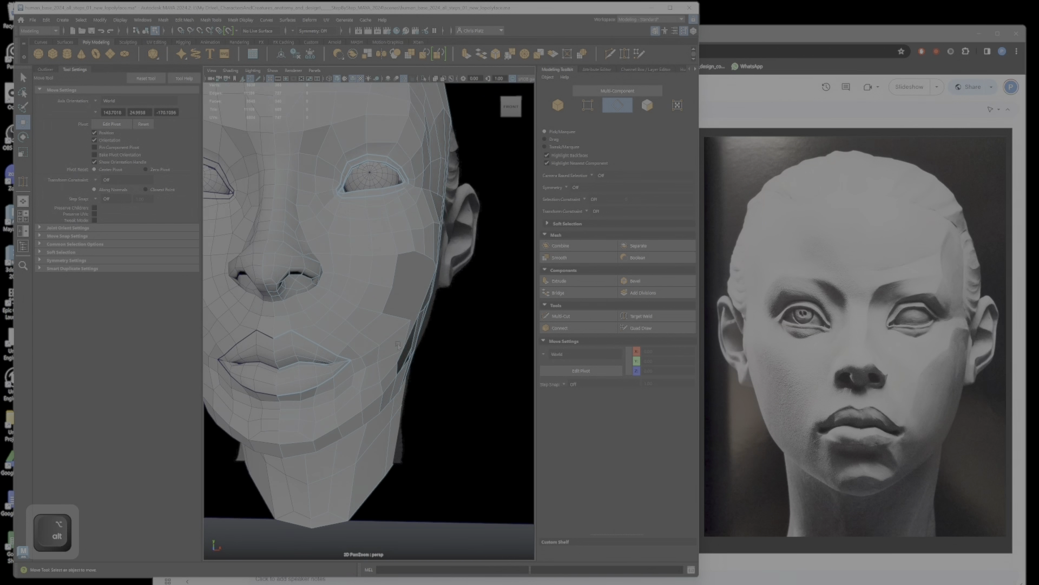
alt+drag(383, 334, 398, 336)
right_drag(398, 336, 373, 335)
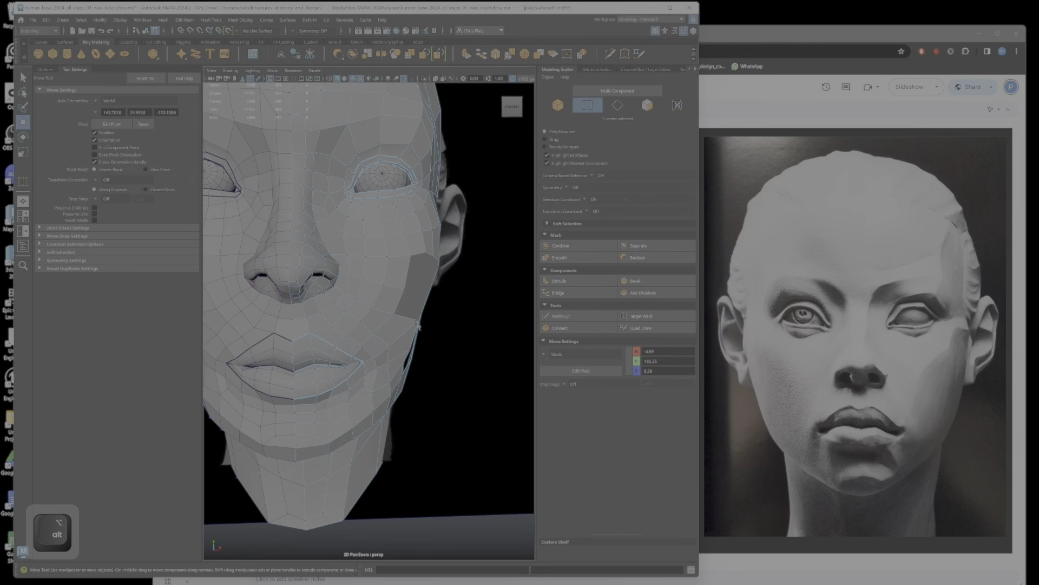
click(418, 323)
drag(418, 324, 418, 327)
click(387, 349)
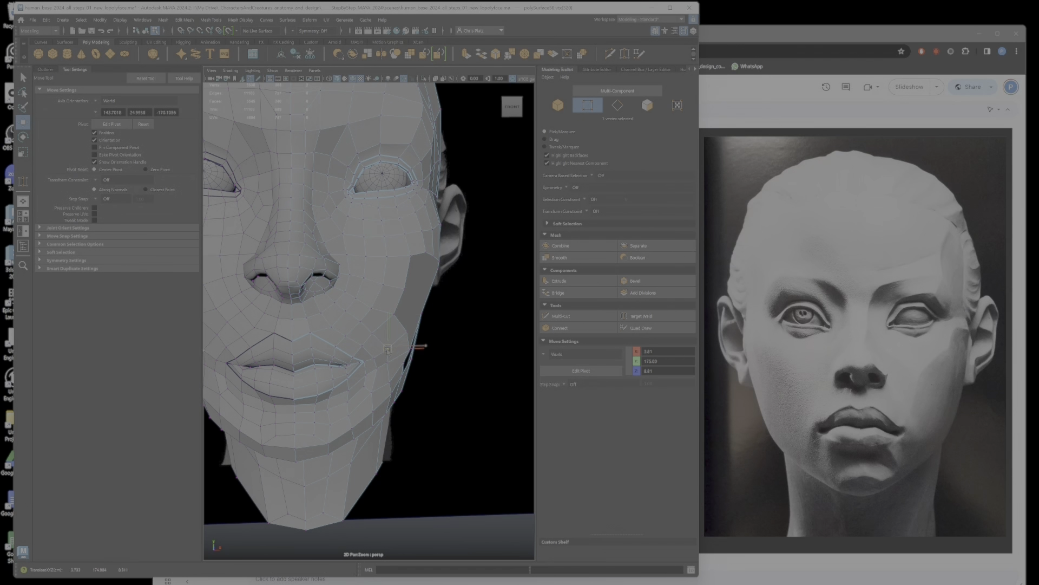
click(389, 323)
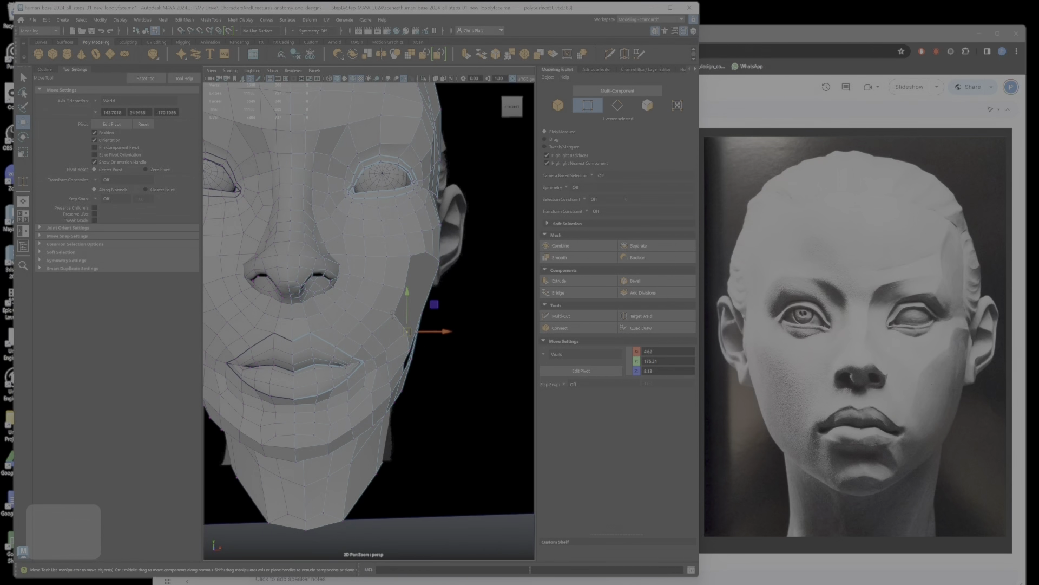
click(401, 339)
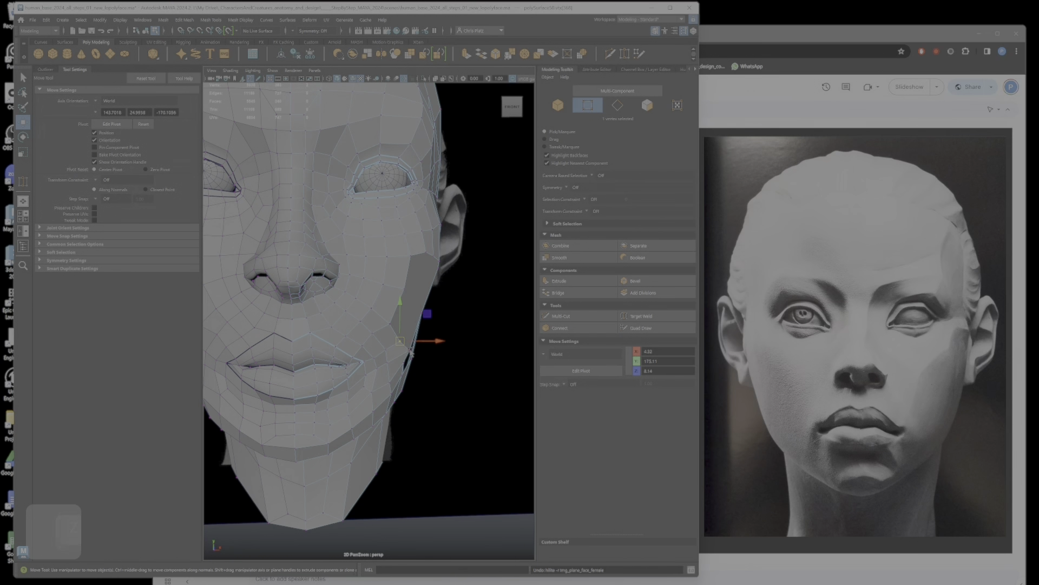
click(412, 354)
mouse_move(411, 354)
alt+mouse_down()
mouse_move(384, 368)
mouse_move(396, 350)
mouse_move(400, 363)
alt+mouse_up()
Step: Adjust the cheek vertices beside and above the mouth corner to space the edge flow evenly
middle_drag(327, 379, 331, 386)
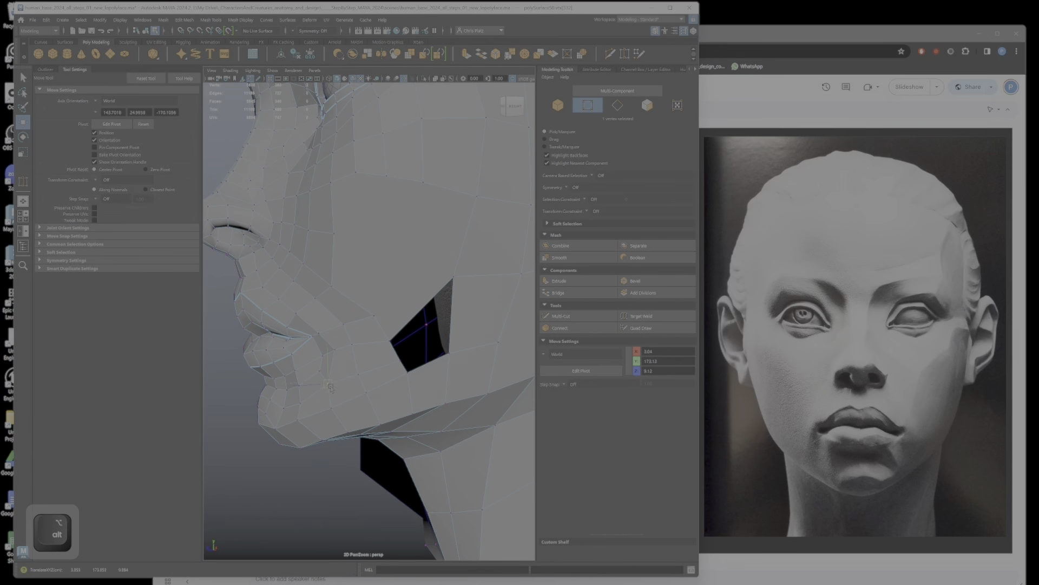
alt+drag(330, 391, 434, 293)
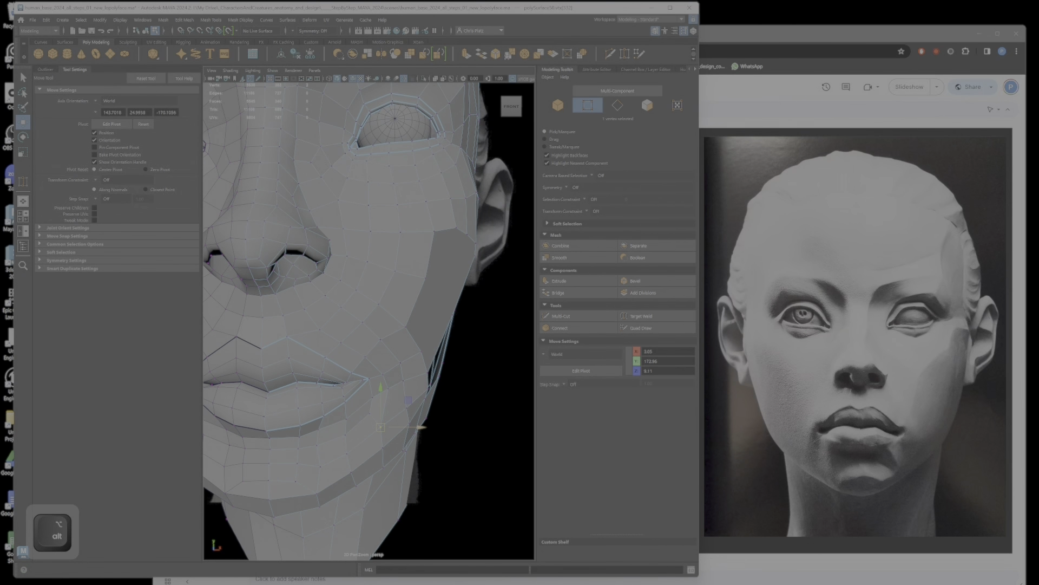
alt+drag(411, 303, 440, 368)
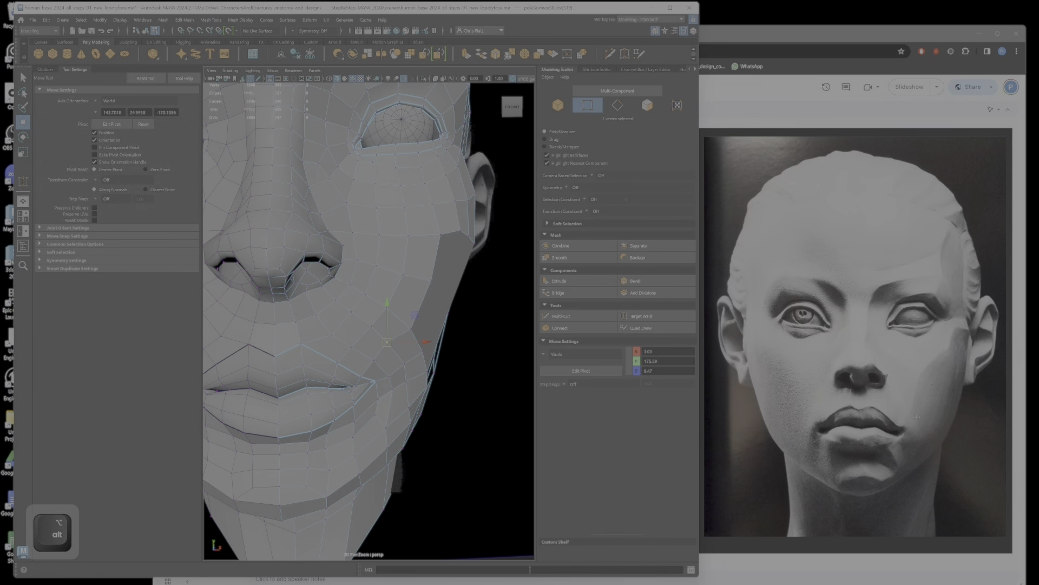
click(392, 345)
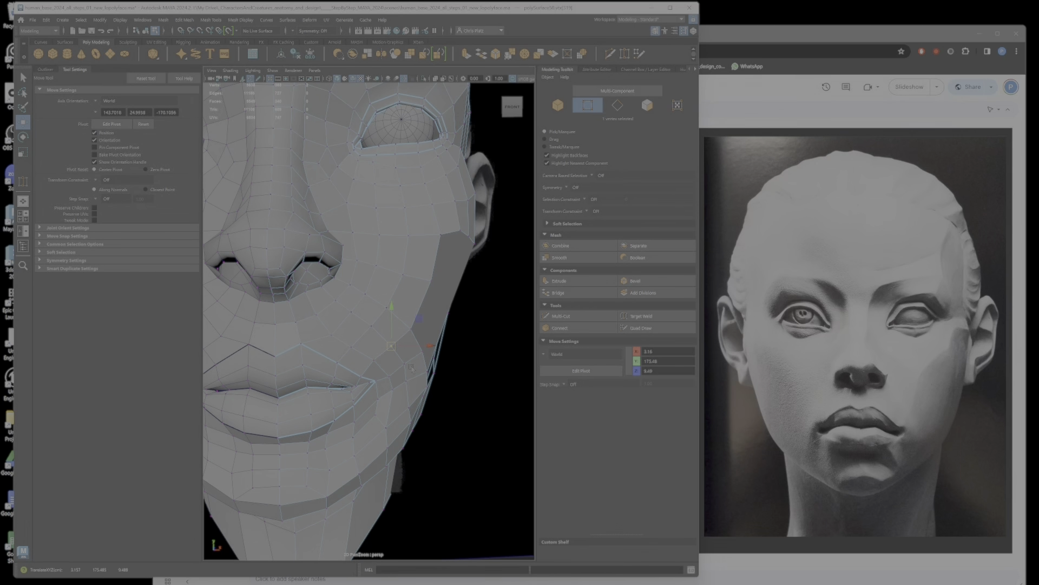
click(407, 366)
drag(407, 368, 410, 368)
click(393, 391)
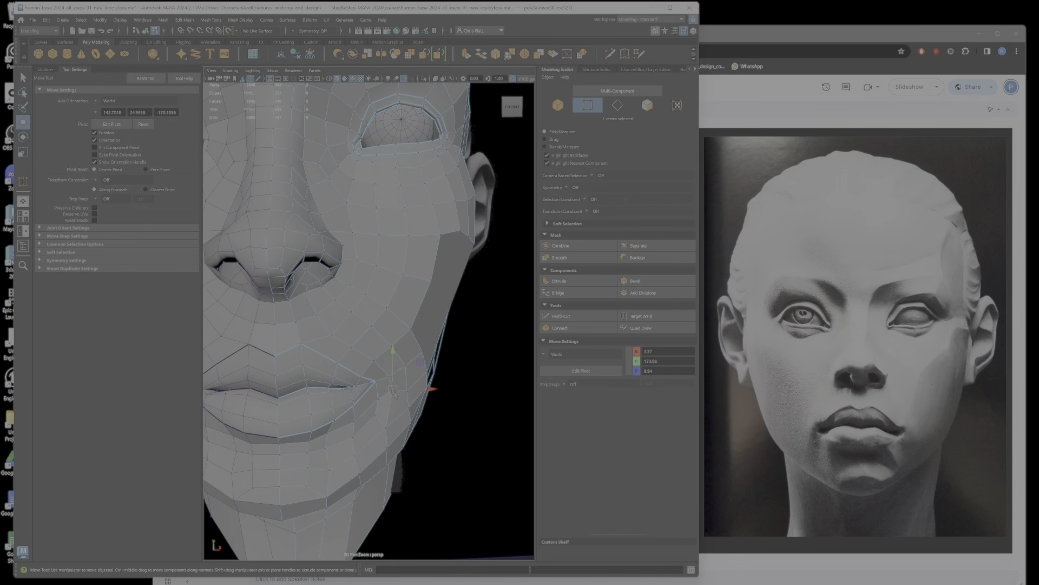
Step: Reposition the vertices just below the mouth corner, correcting their depth in profile
click(377, 399)
alt+drag(427, 394, 306, 391)
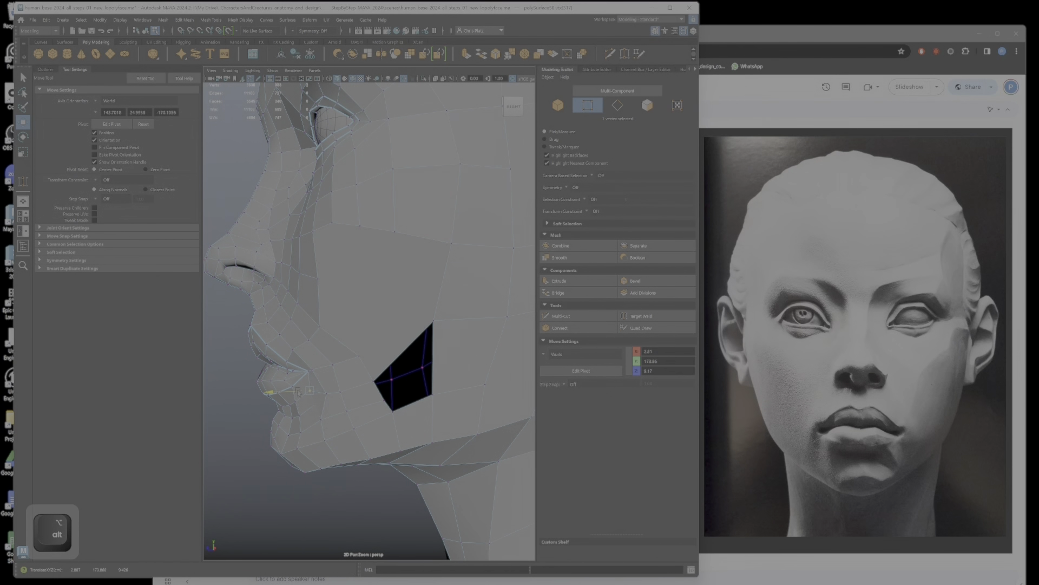
click(310, 404)
click(310, 391)
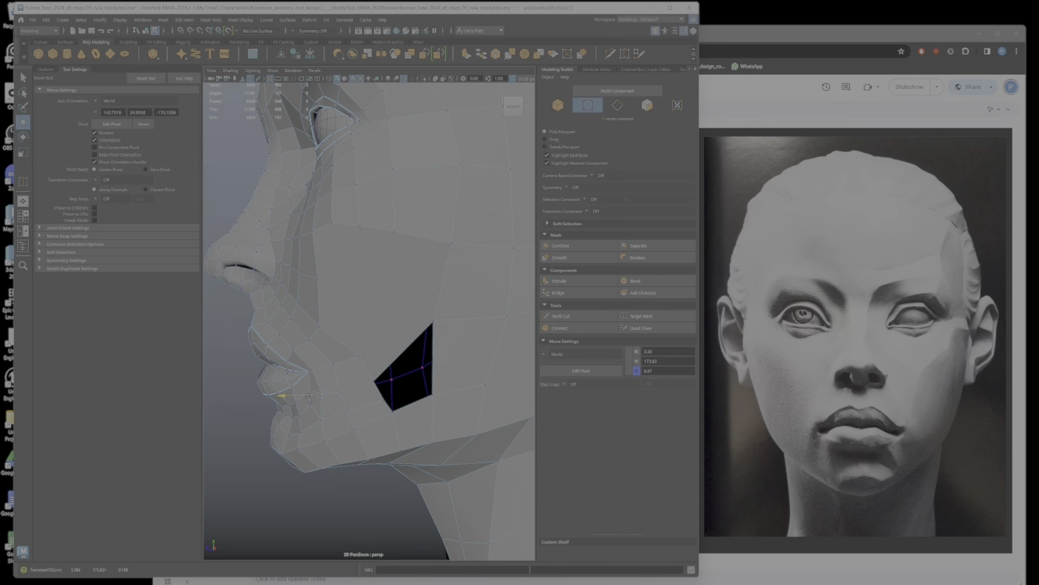
Step: Reposition the vertices along the side of the chin below the mouth corner
alt+drag(307, 423, 434, 404)
click(358, 352)
click(412, 406)
alt+drag(434, 403, 418, 433)
alt+right_drag(418, 433, 351, 350)
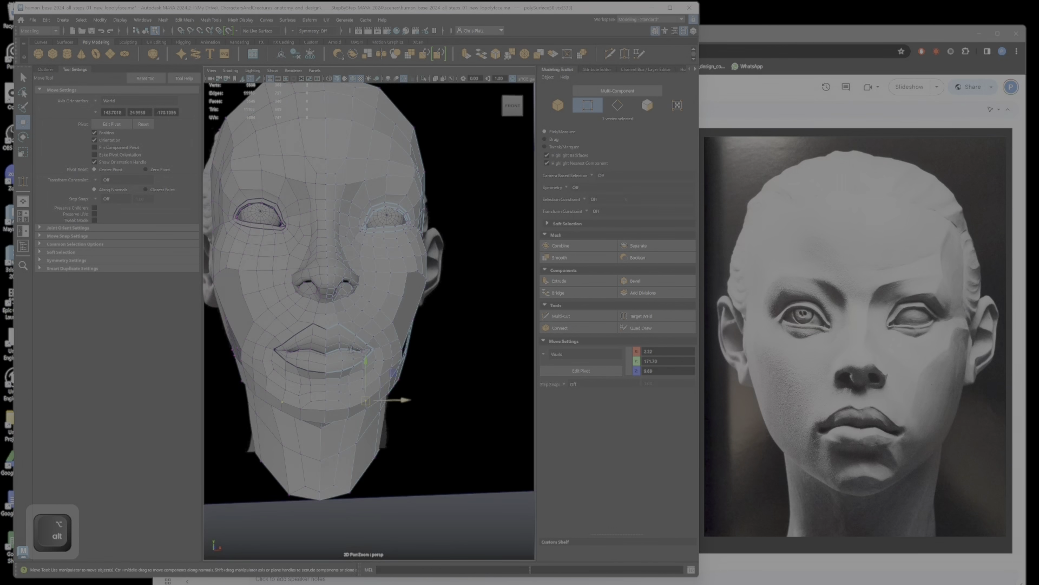
Step: Reposition the temple vertices between the outer eye and the ear to shape the side of the head
alt+middle_drag(348, 396, 401, 454)
alt+drag(401, 455, 385, 467)
alt+right_drag(386, 467, 425, 400)
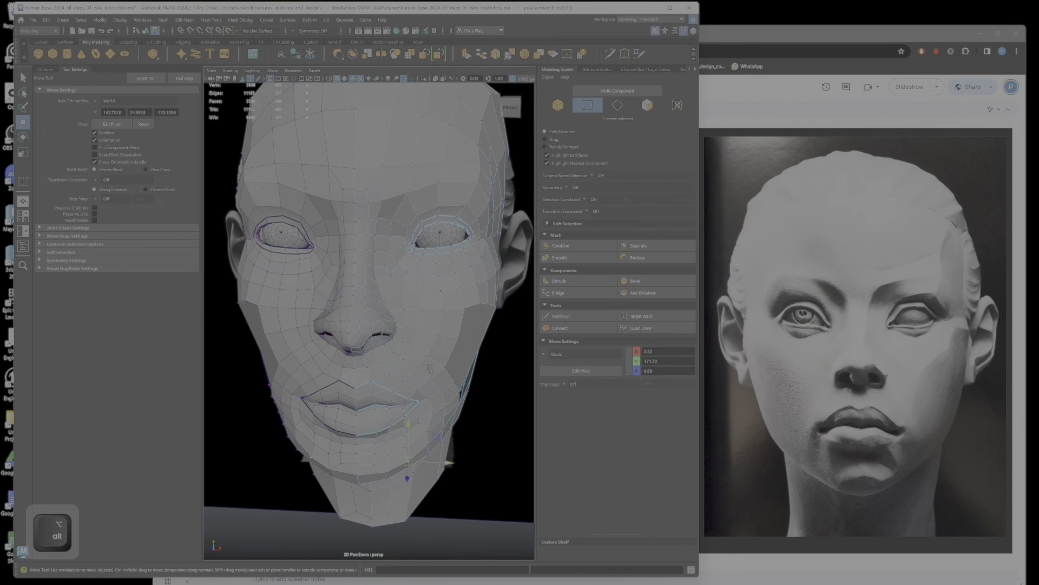
alt+drag(425, 401, 433, 367)
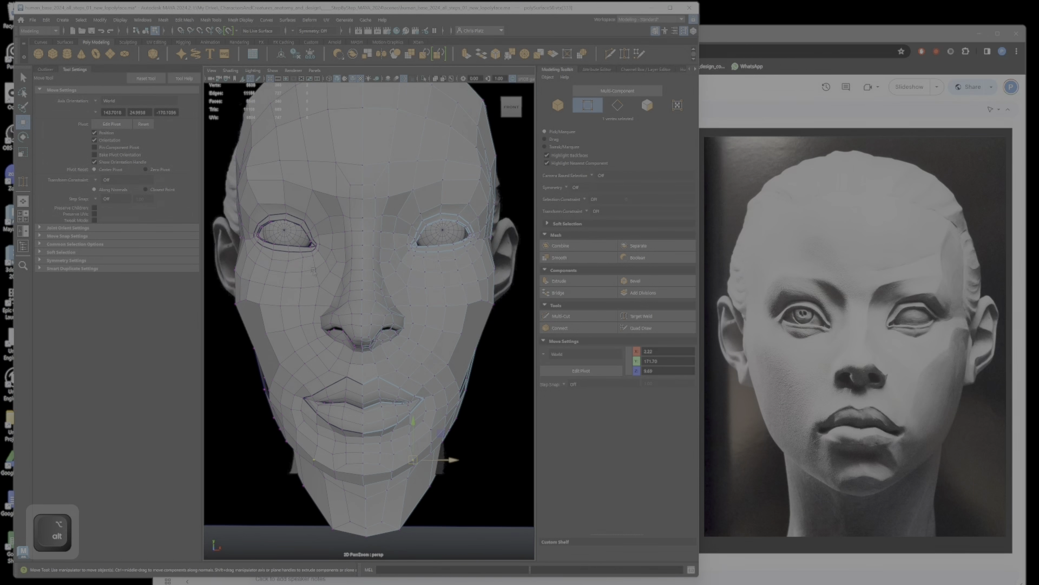
alt+drag(473, 215, 456, 204)
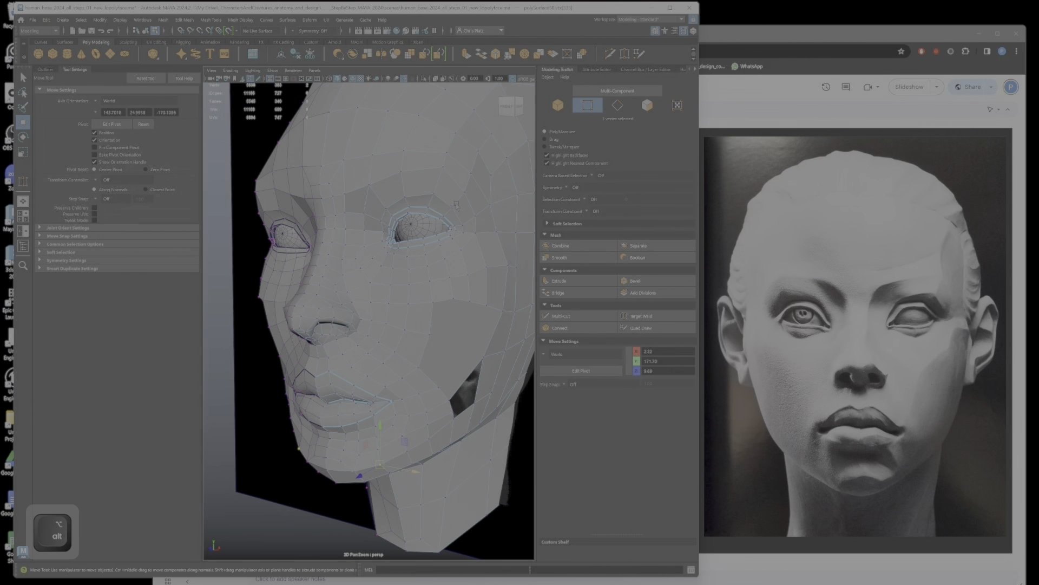
alt+drag(390, 197, 471, 251)
alt+middle_drag(472, 251, 383, 285)
mouse_move(382, 286)
alt+mouse_down()
mouse_move(346, 293)
mouse_move(403, 260)
mouse_move(414, 238)
mouse_move(413, 265)
mouse_move(399, 276)
alt+mouse_up()
ctrl+shift+click(402, 261)
ctrl+shift+click(400, 236)
ctrl+shift+click(399, 277)
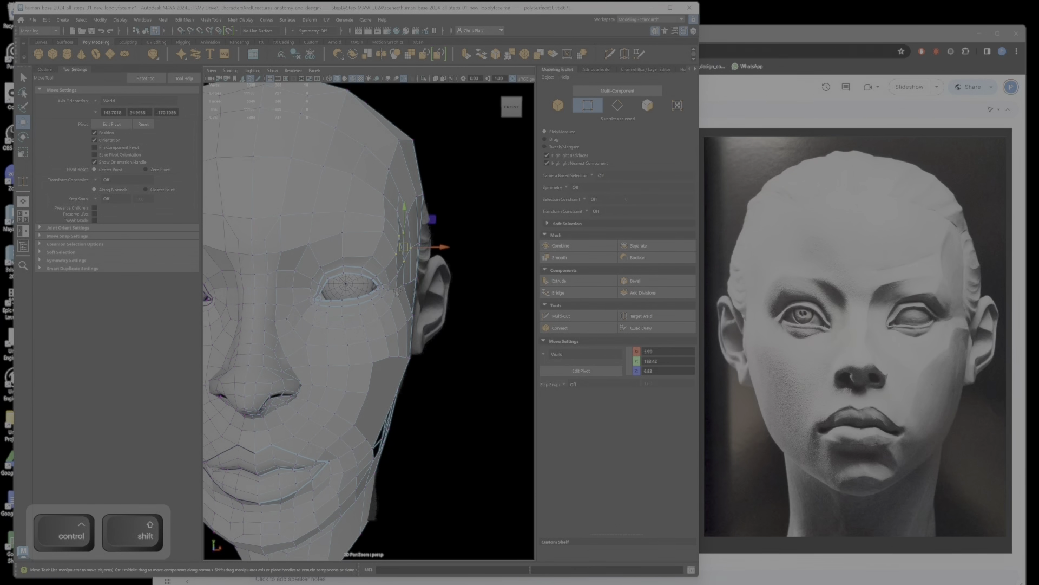
ctrl+shift+click(394, 284)
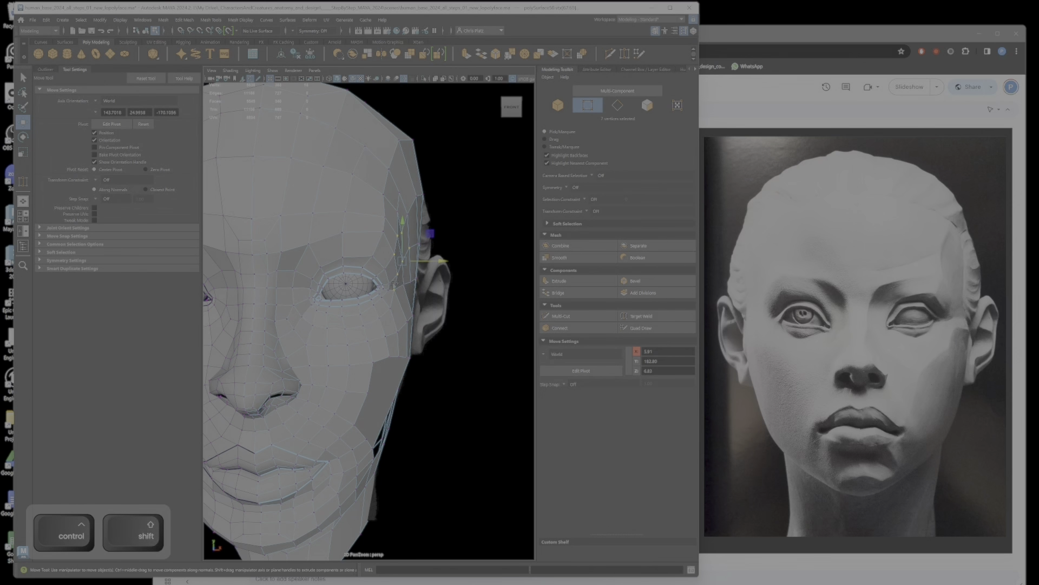